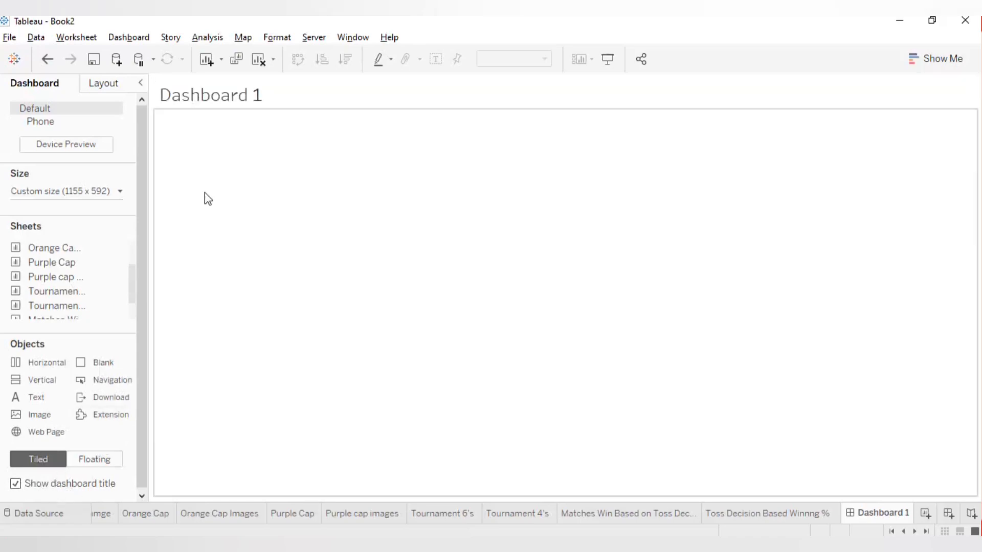
# Step: Replace the dashboard title's sheet-name placeholder with the text IPL ANALYSIS
pyautogui.doubleClick(210, 98)
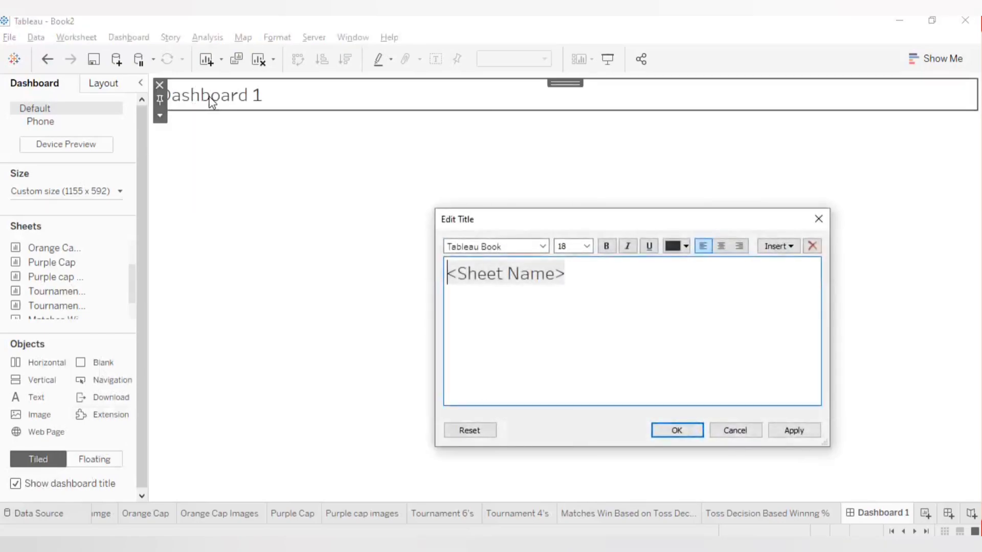
pyautogui.doubleClick(516, 276)
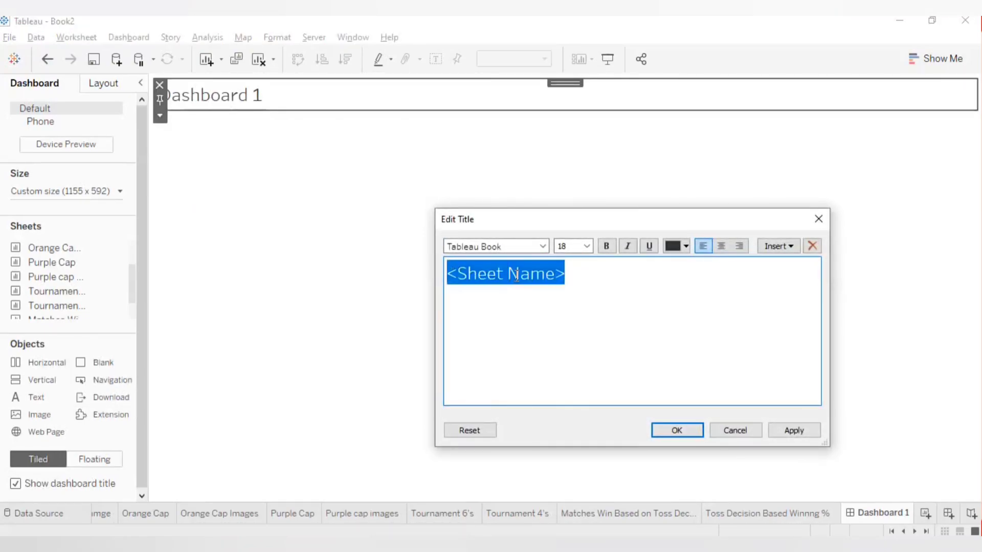
pyautogui.write('IPL')
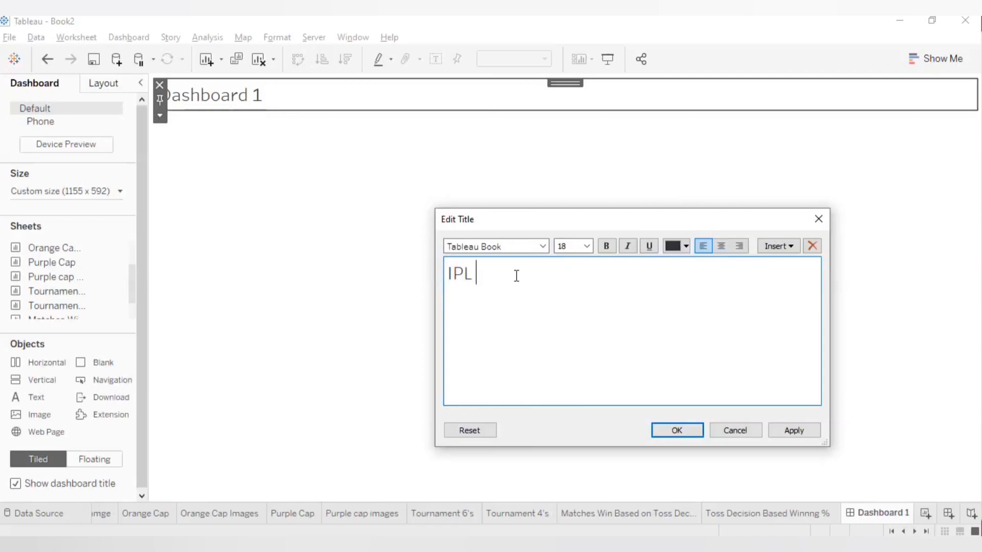
pyautogui.write(' ANALYSS')
pyautogui.press('BackSpace')
pyautogui.write('SIS')
# Step: Format the IPL ANALYSIS title in the Tableau Bold font with centred alignment and apply it to the dashboard
pyautogui.moveTo(557, 273); pyautogui.dragTo(447, 274)
pyautogui.click(543, 246)
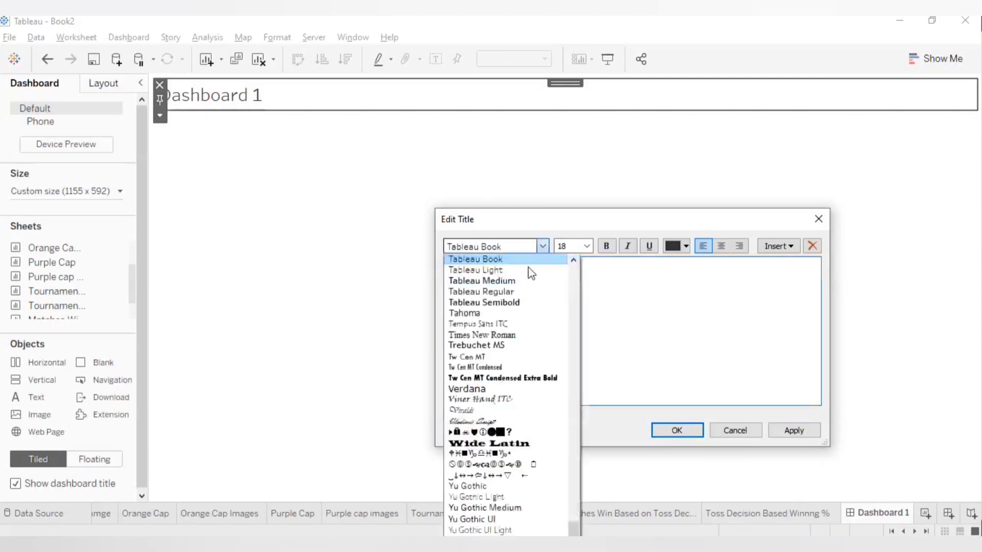
pyautogui.scroll(1, 504, 290)
pyautogui.click(490, 281)
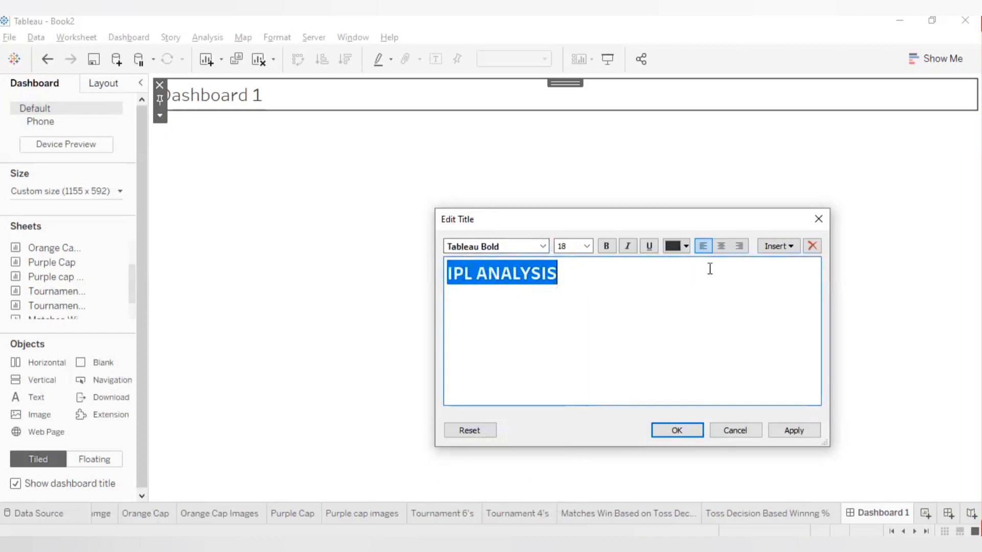
pyautogui.click(721, 246)
pyautogui.click(675, 247)
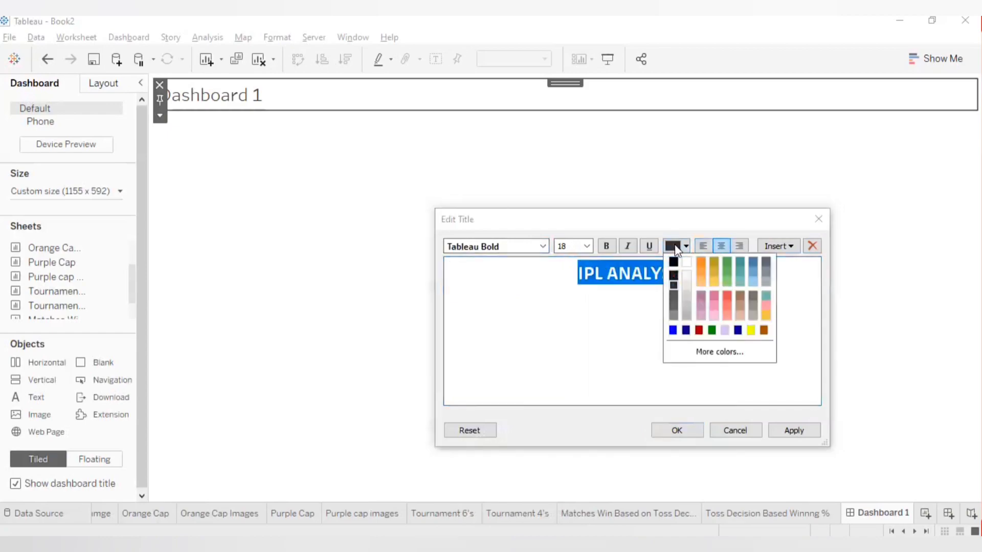
pyautogui.click(806, 431)
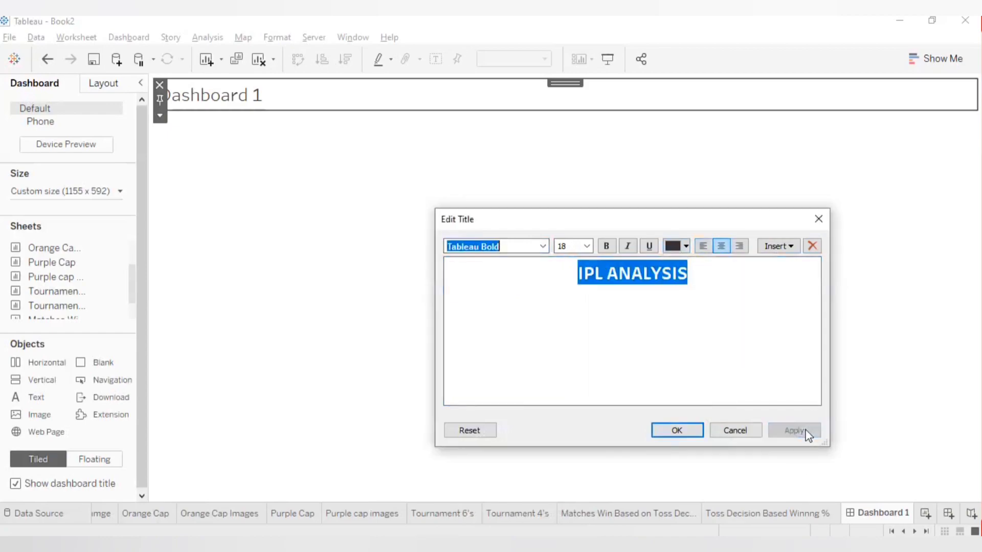
pyautogui.click(684, 432)
# Step: Make the dashboard title area slightly taller by moving its lower edge down
pyautogui.moveTo(445, 109); pyautogui.dragTo(445, 119)
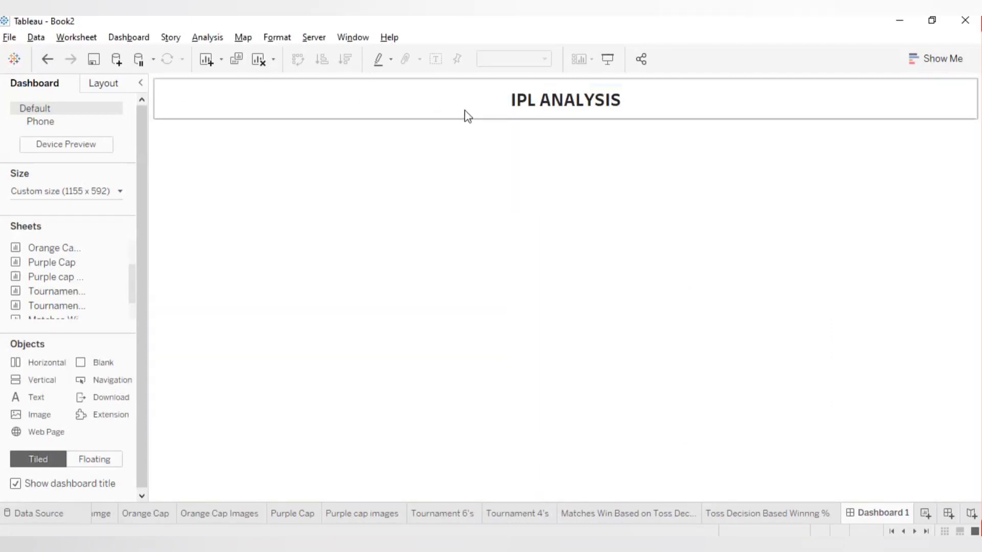
pyautogui.click(361, 128)
pyautogui.click(357, 118)
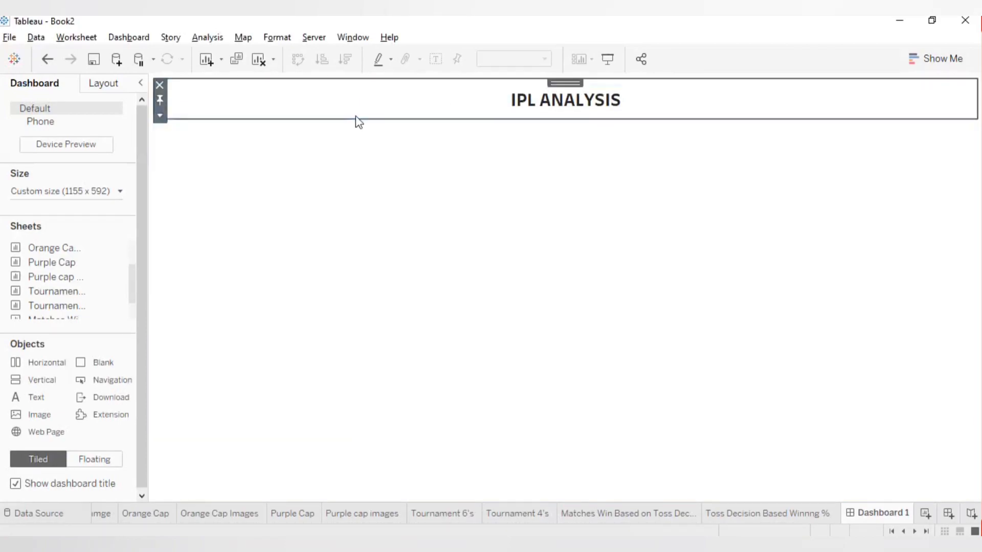
pyautogui.click(431, 166)
# Step: Give the dashboard's top-level Tiled container a light grey background
pyautogui.click(118, 83)
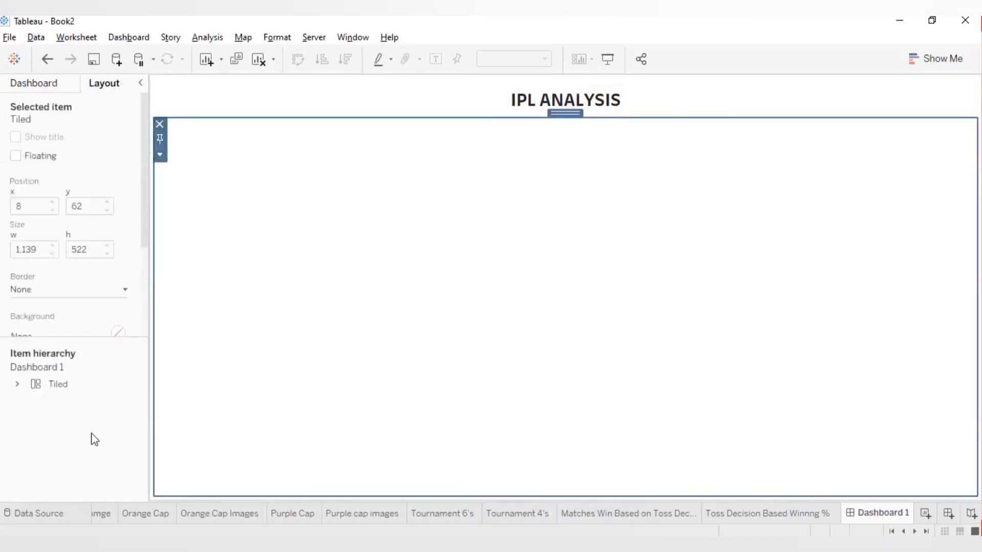
pyautogui.click(20, 384)
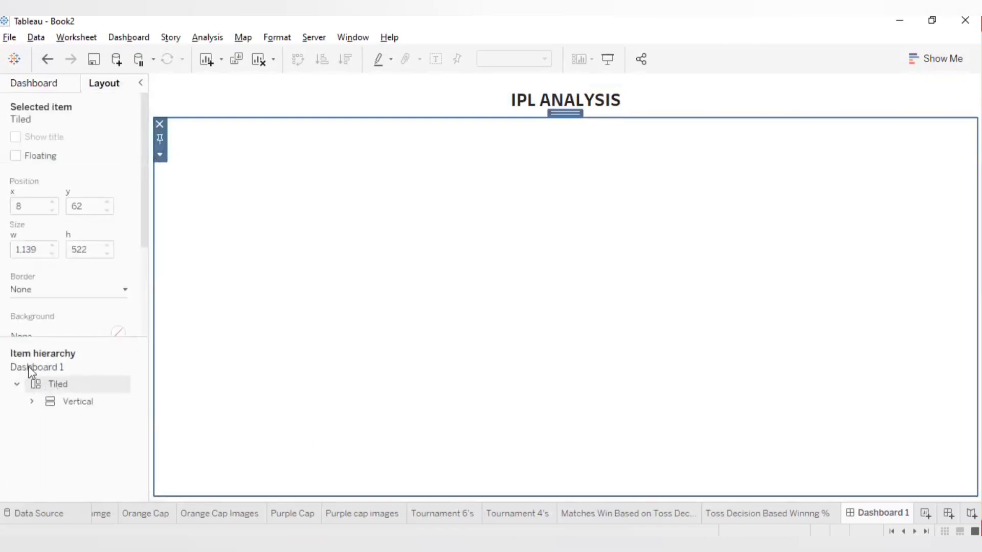
pyautogui.click(53, 389)
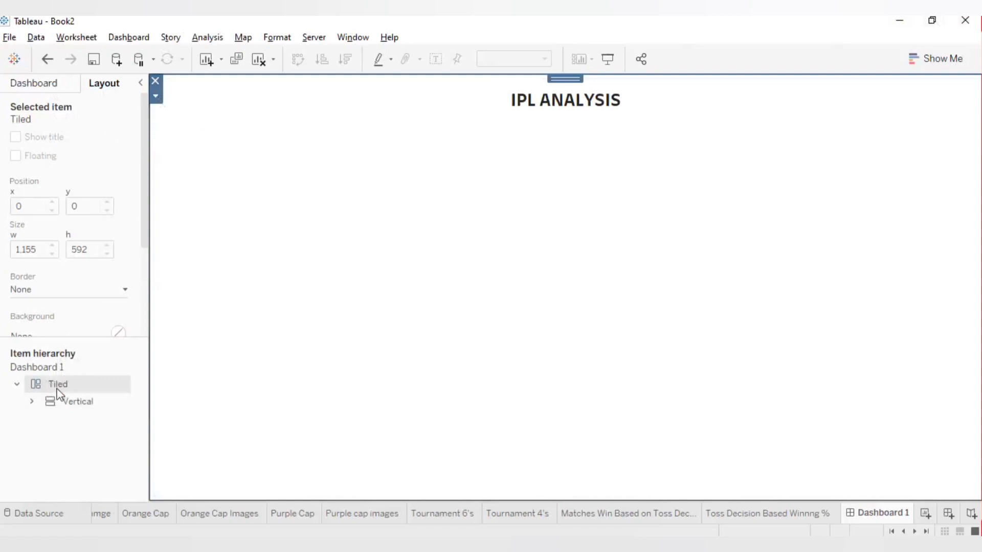
pyautogui.scroll(-1, 42, 336)
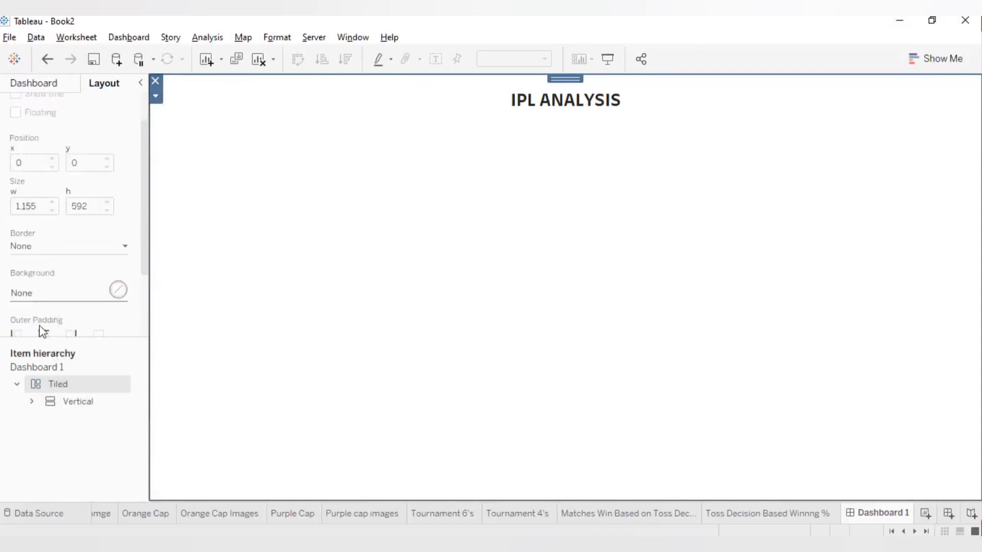
pyautogui.click(38, 293)
pyautogui.click(38, 375)
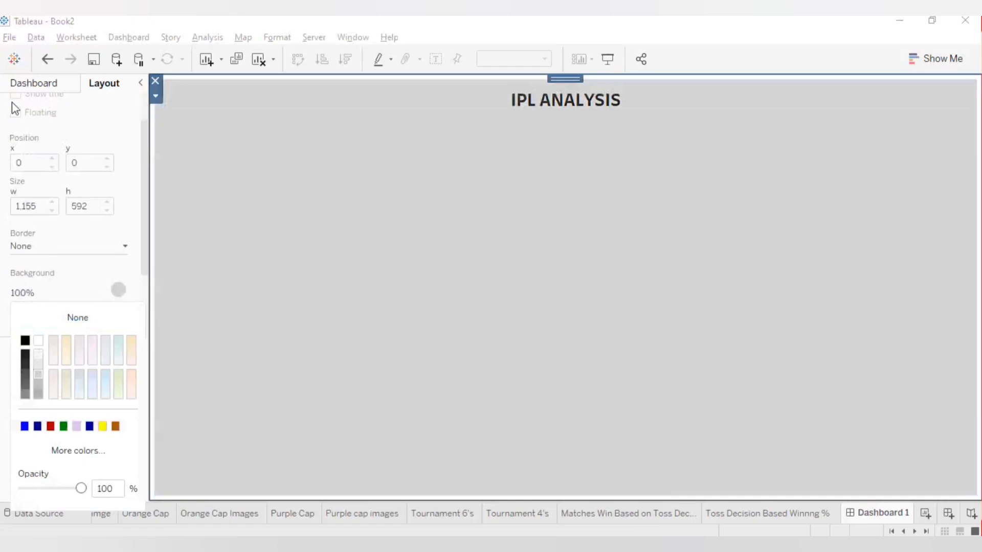
pyautogui.click(11, 88)
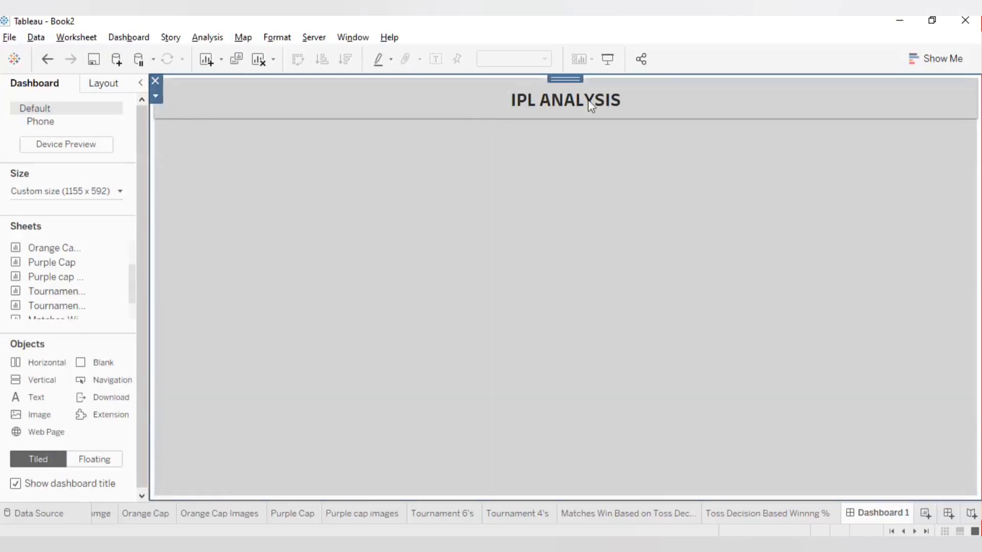
# Step: Set the dashboard title's shading to bright blue
pyautogui.rightClick(462, 102)
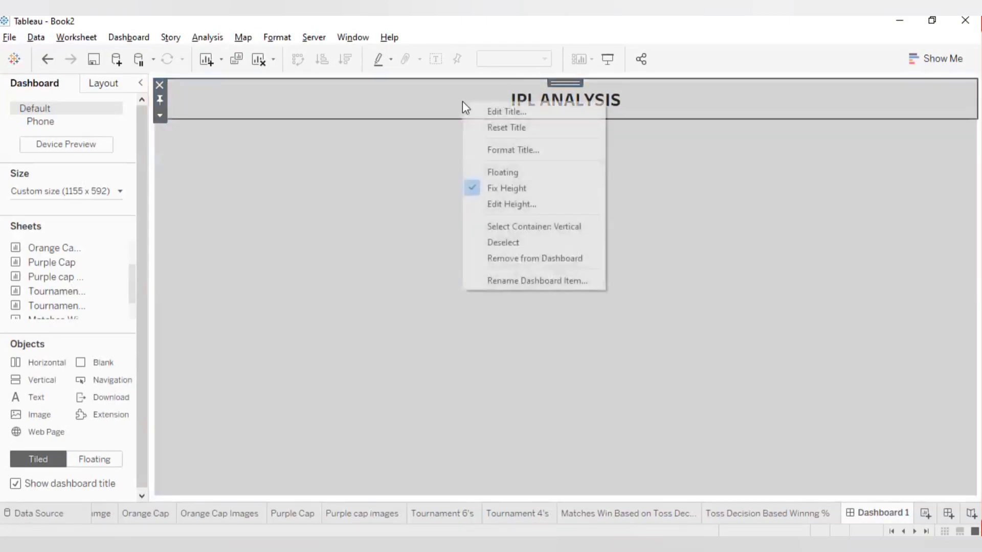
pyautogui.click(498, 150)
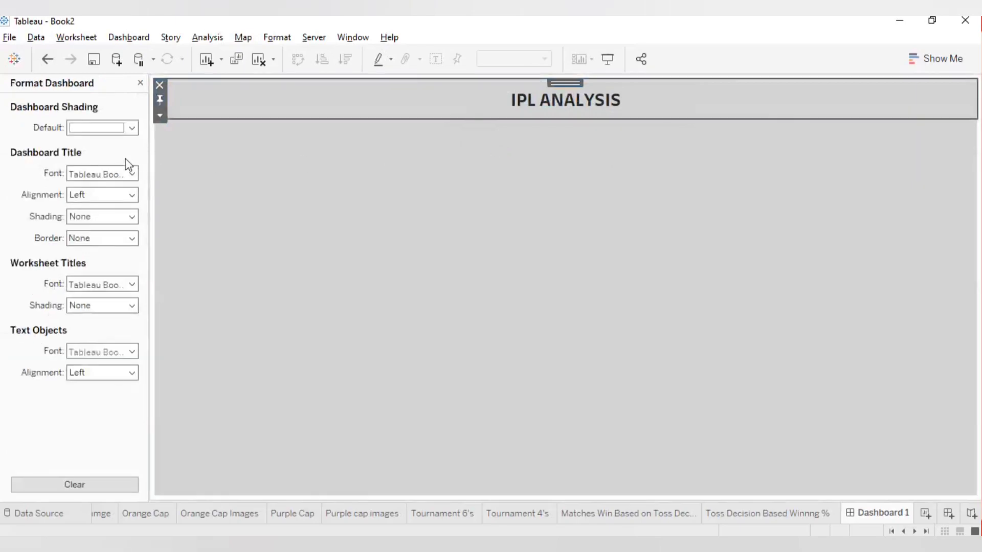
pyautogui.click(82, 222)
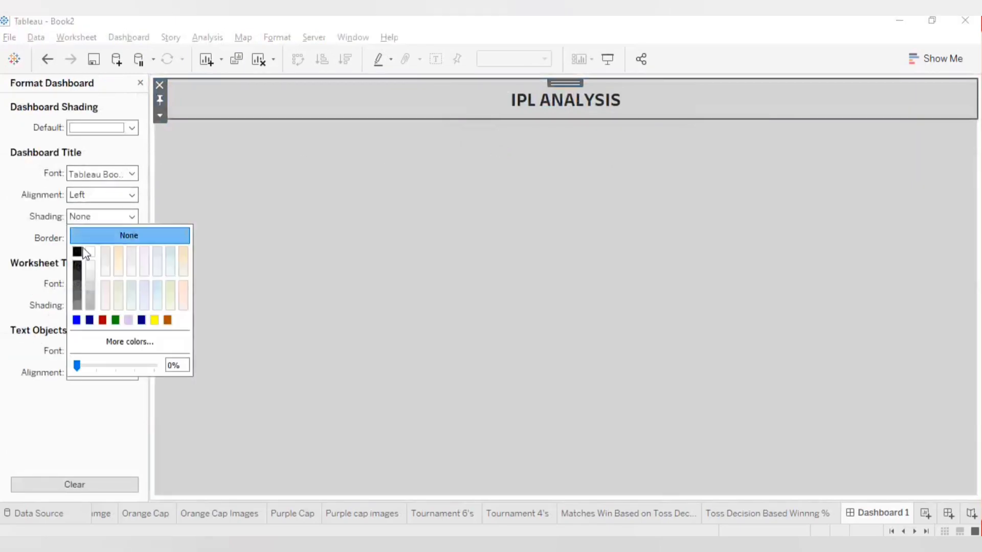
pyautogui.click(76, 320)
pyautogui.click(411, 284)
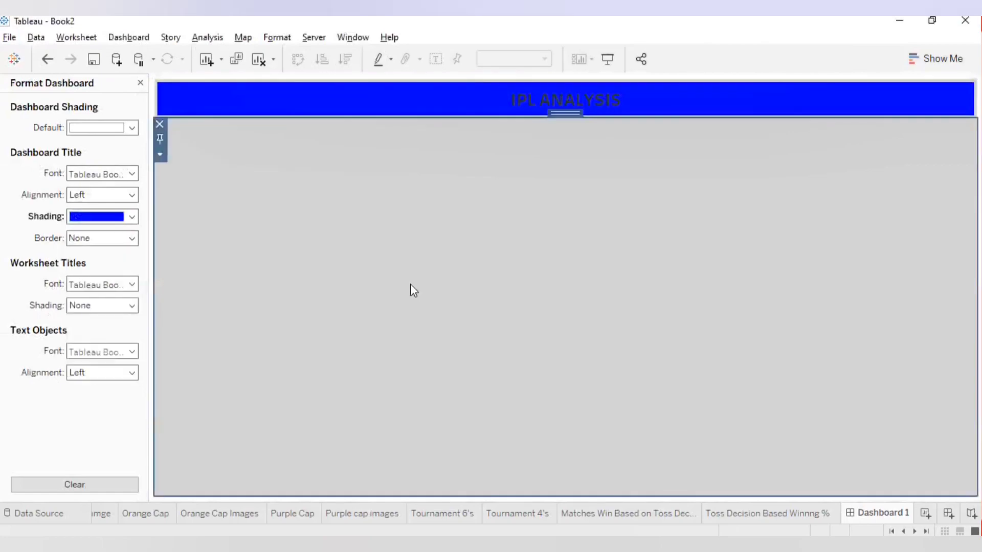
pyautogui.click(140, 83)
# Step: Change the IPL ANALYSIS title text colour to white
pyautogui.doubleClick(507, 104)
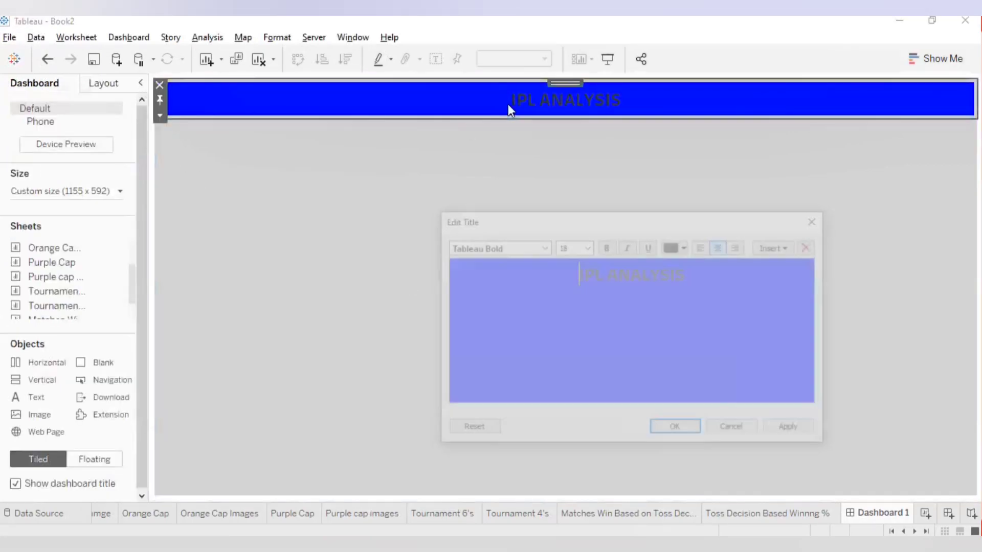
pyautogui.tripleClick(621, 278)
pyautogui.click(686, 246)
pyautogui.click(676, 261)
pyautogui.click(798, 434)
pyautogui.click(665, 430)
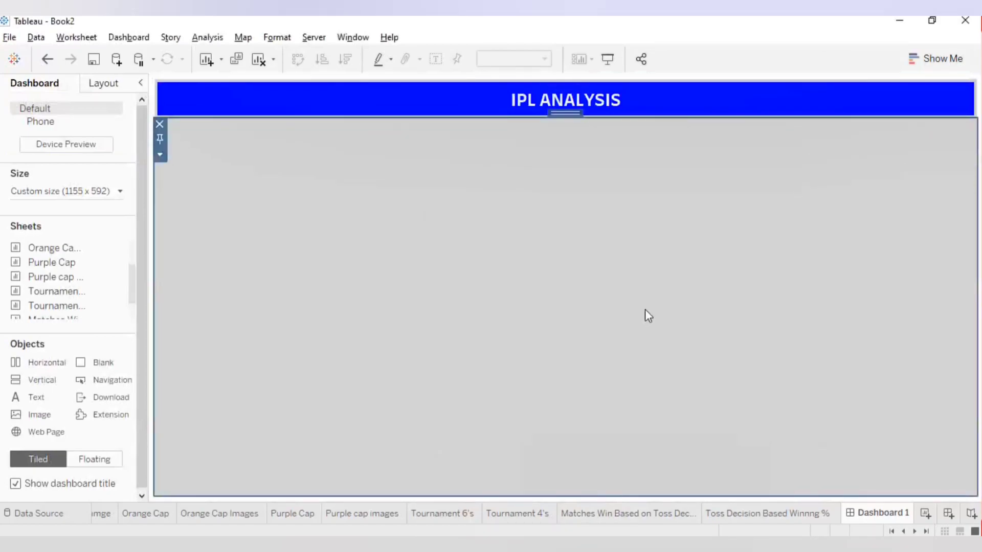
# Step: Build the layout under the title with a horizontal container nested in a vertical one and a blank object beneath them
pyautogui.moveTo(42, 379); pyautogui.dragTo(394, 290)
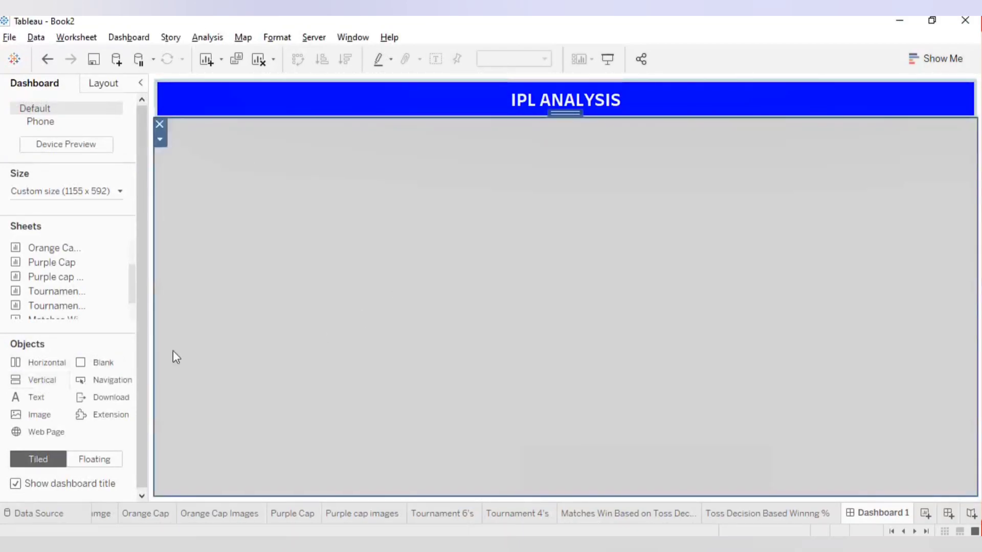
pyautogui.moveTo(41, 362); pyautogui.dragTo(302, 247)
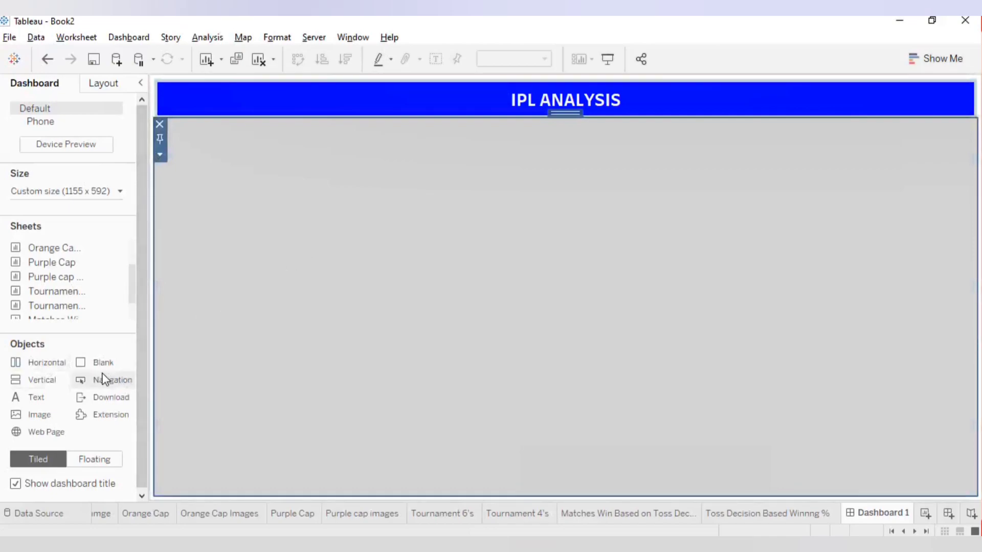
pyautogui.moveTo(103, 364)
pyautogui.mouseDown()
pyautogui.moveTo(188, 364)
pyautogui.moveTo(276, 422)
pyautogui.moveTo(414, 421)
pyautogui.mouseUp()
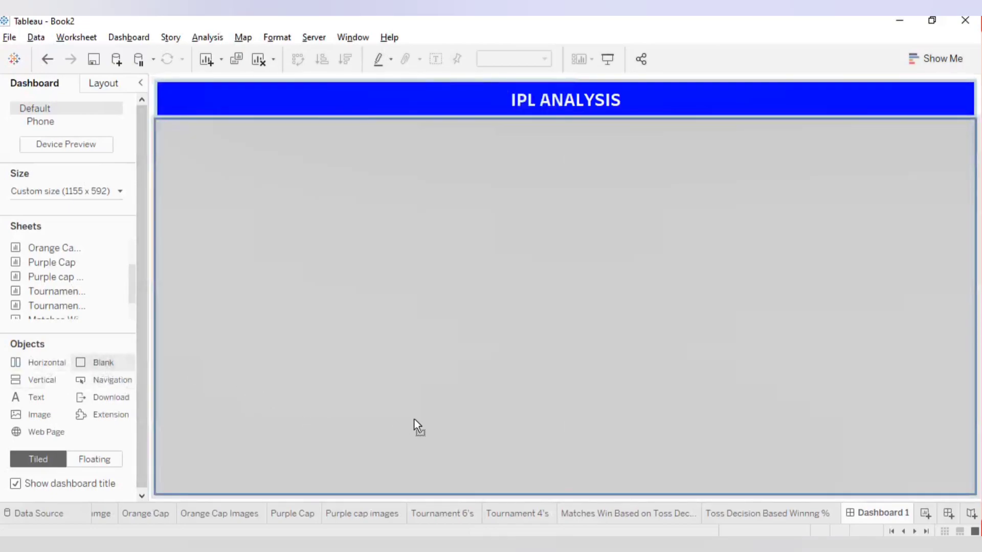
pyautogui.moveTo(357, 452); pyautogui.dragTo(379, 481)
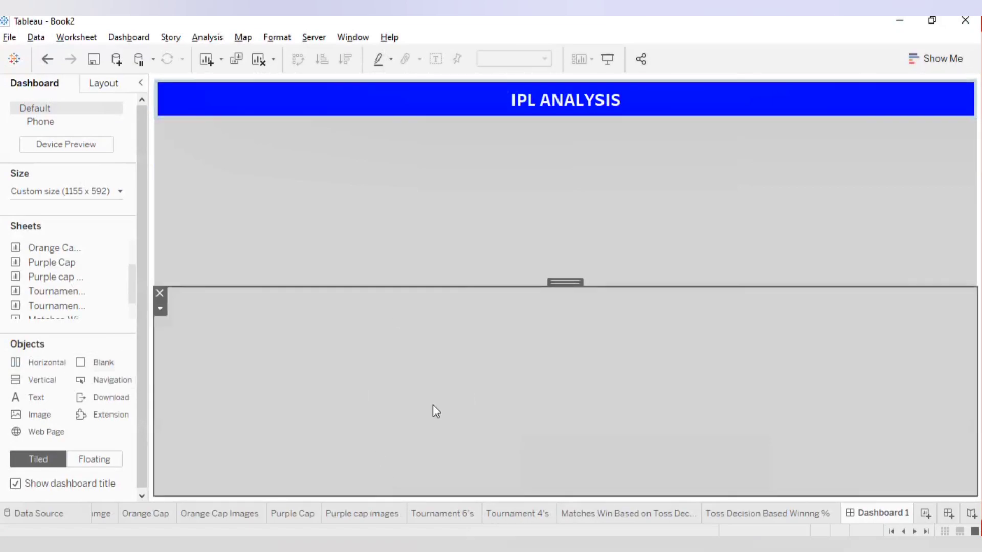
pyautogui.click(446, 258)
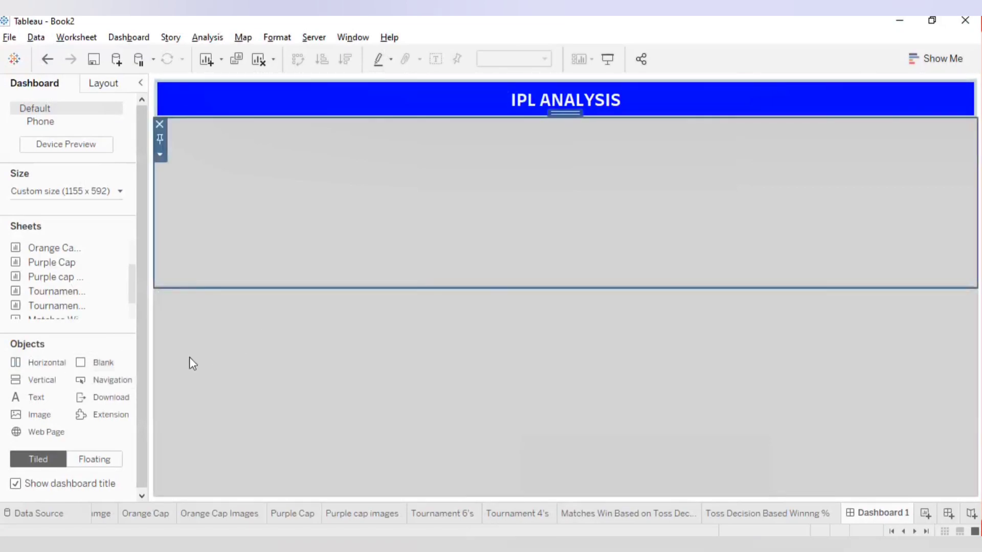
pyautogui.click(155, 354)
pyautogui.click(446, 253)
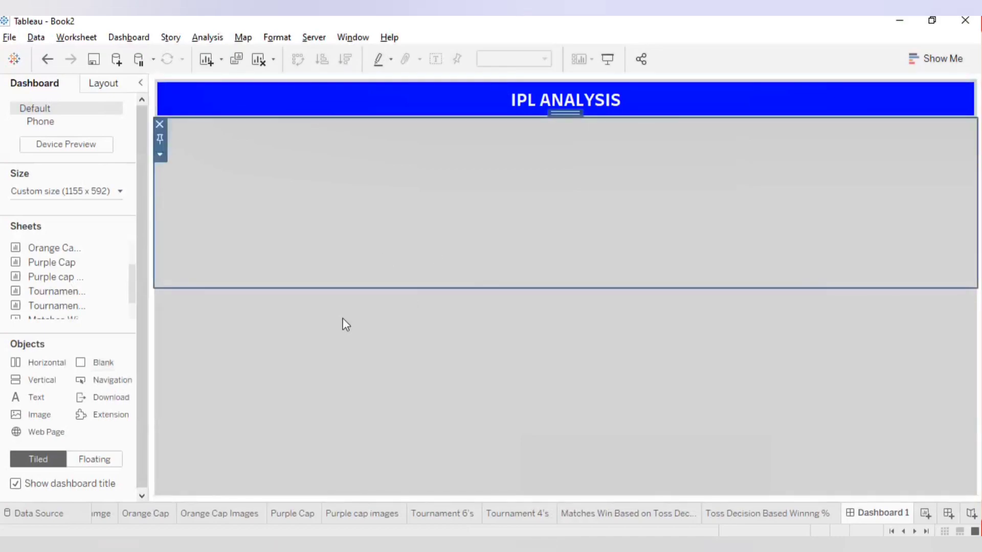
# Step: Check the container nesting and shrink the horizontal container to about a quarter of the area below the title
pyautogui.click(104, 83)
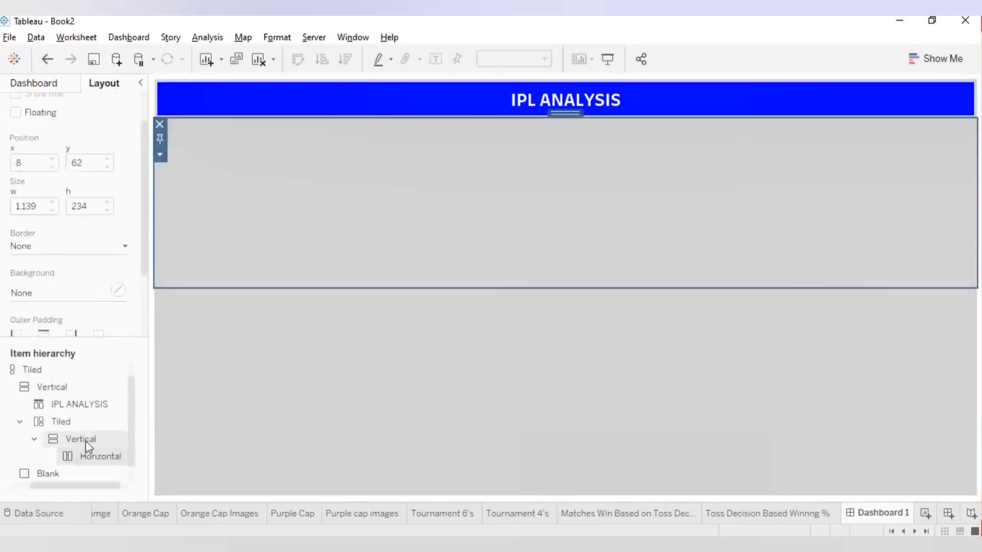
pyautogui.click(55, 87)
pyautogui.moveTo(377, 287); pyautogui.dragTo(386, 213)
pyautogui.click(330, 183)
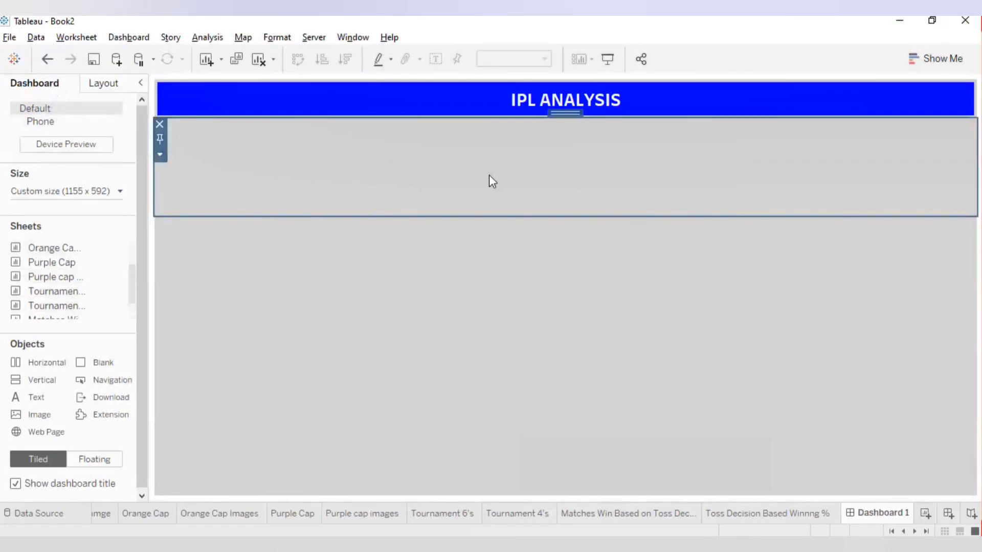
# Step: Place the Title Winner, Orange Cap, Purple Cap, Tournament 6's and Tournament 4's sheets side by side in the horizontal container
pyautogui.moveTo(72, 249); pyautogui.dragTo(108, 238)
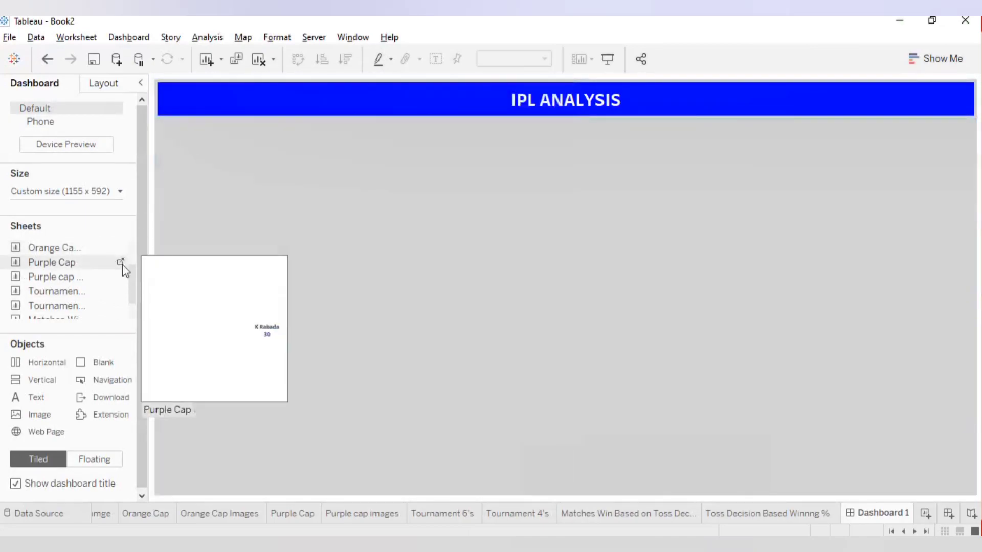
pyautogui.moveTo(134, 277); pyautogui.dragTo(215, 178)
pyautogui.moveTo(47, 281); pyautogui.dragTo(823, 173)
pyautogui.moveTo(680, 229); pyautogui.dragTo(680, 225)
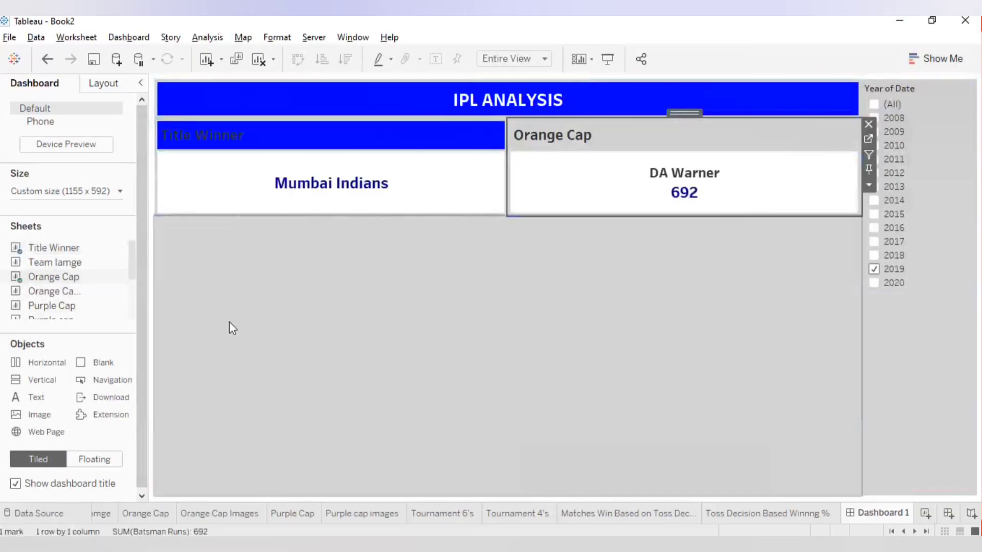
pyautogui.moveTo(77, 306); pyautogui.dragTo(821, 173)
pyautogui.moveTo(136, 265); pyautogui.dragTo(133, 284)
pyautogui.moveTo(36, 290); pyautogui.dragTo(808, 177)
pyautogui.moveTo(62, 305); pyautogui.dragTo(813, 202)
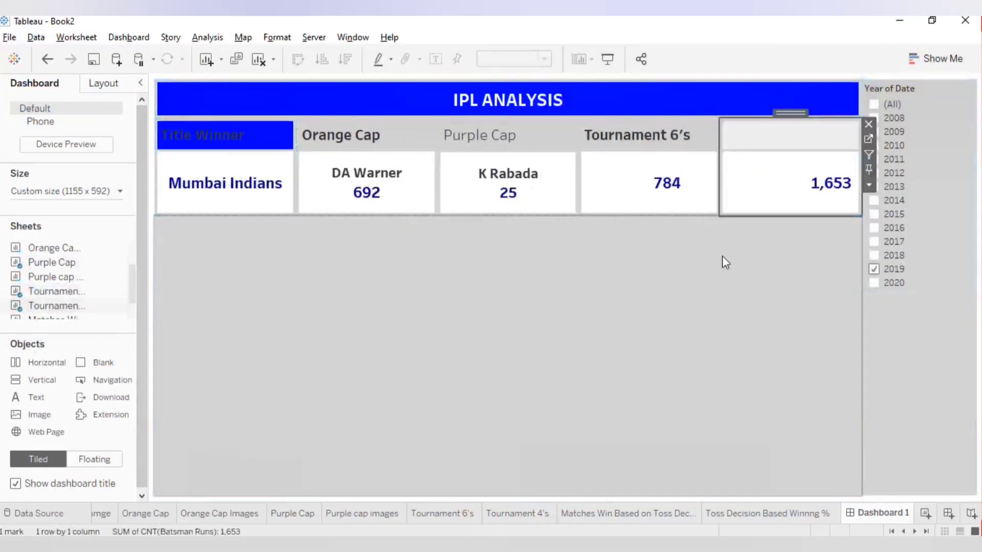
# Step: Remove the Year of Date filter from the dashboard
pyautogui.click(950, 139)
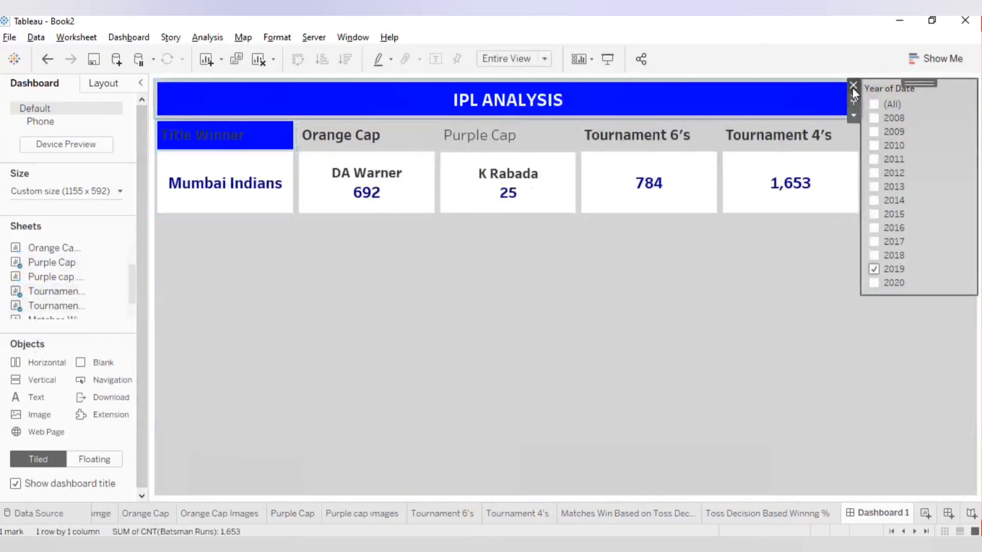
pyautogui.click(851, 87)
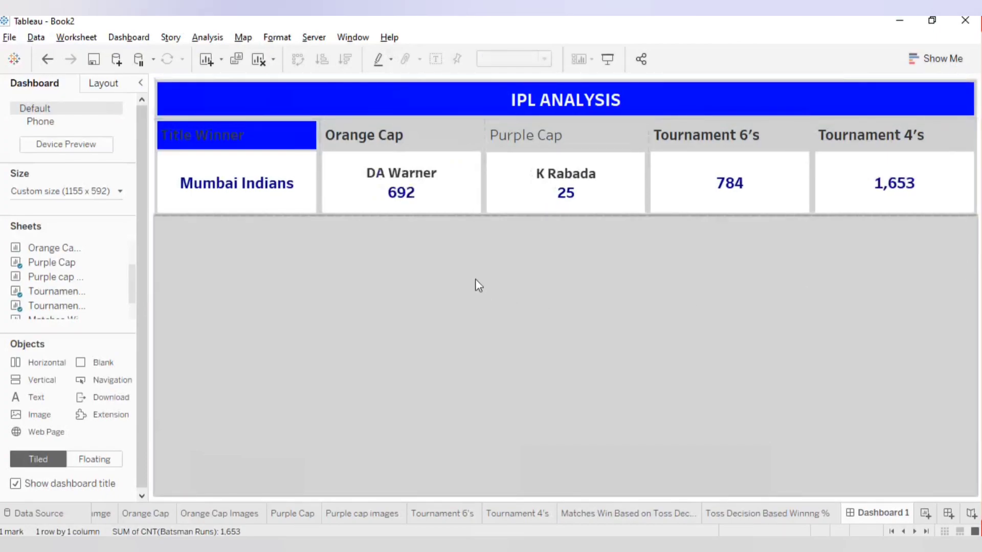
pyautogui.click(406, 271)
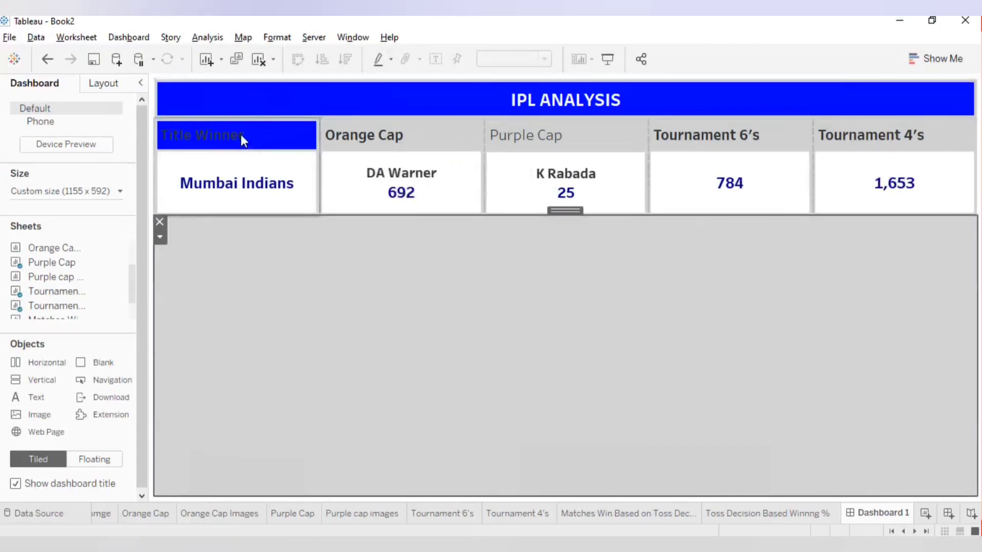
# Step: Check the Title Winner sheet's title text settings and its title shading format
pyautogui.rightClick(289, 136)
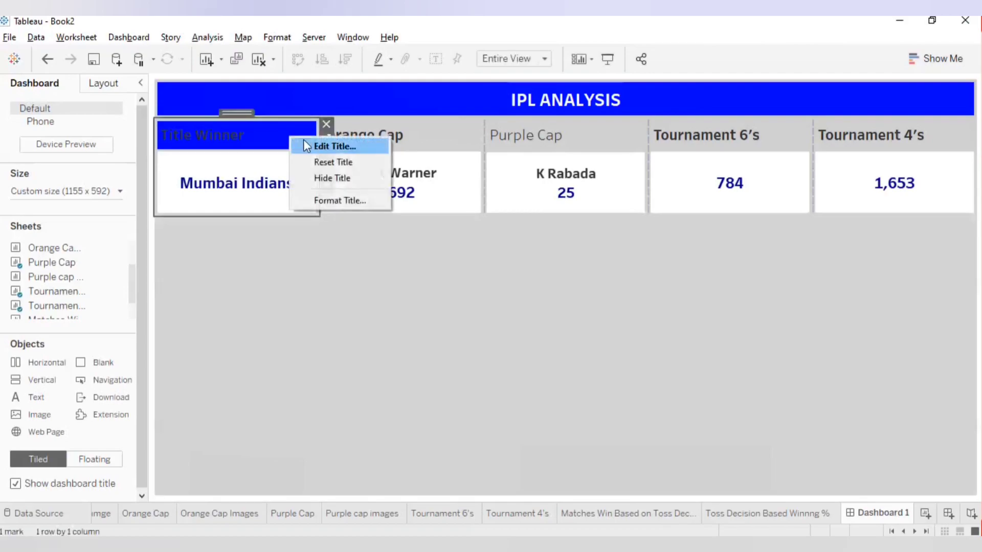
pyautogui.click(307, 146)
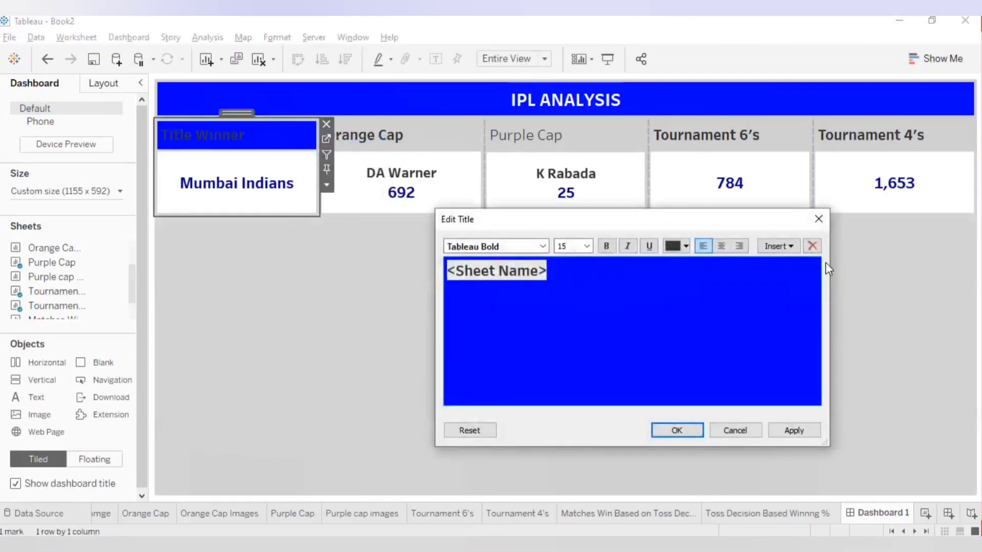
pyautogui.click(818, 219)
pyautogui.rightClick(264, 133)
pyautogui.press('Escape')
pyautogui.rightClick(263, 133)
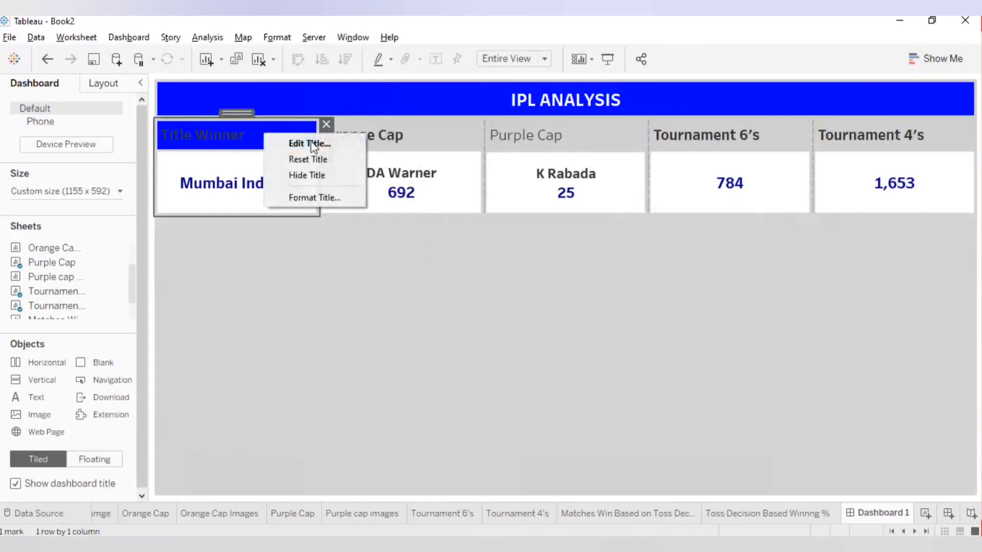
pyautogui.click(319, 195)
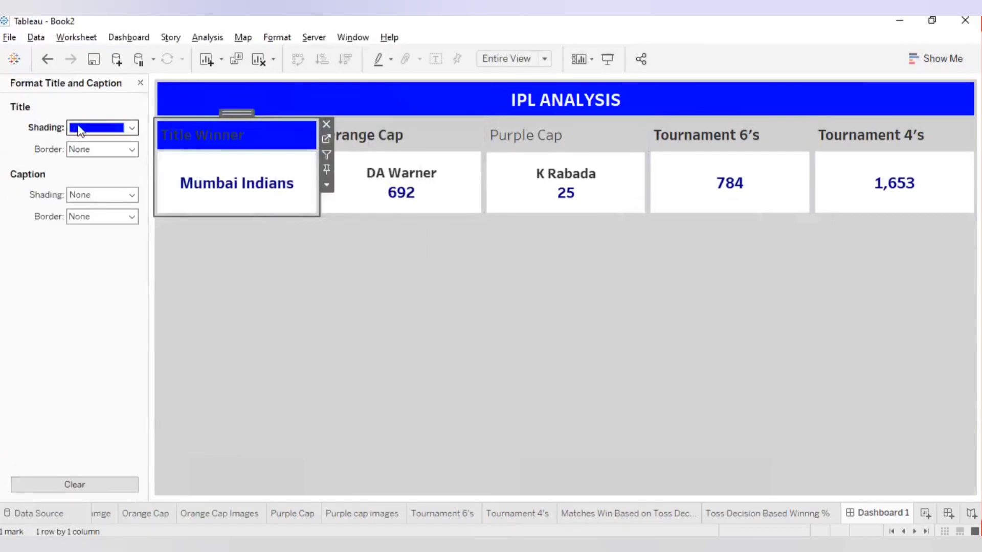
pyautogui.click(140, 83)
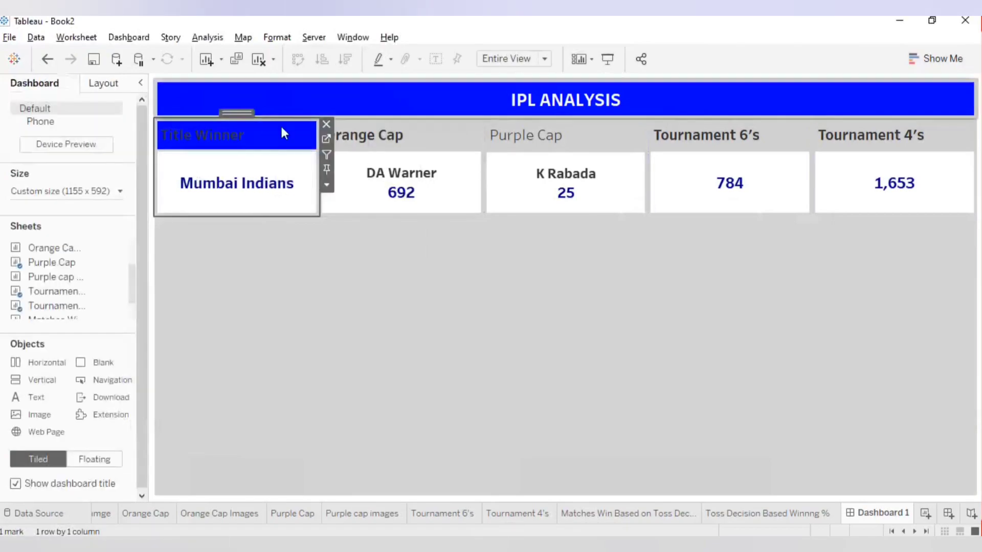
# Step: Shade the Orange Cap sheet's title background bright blue to match the dashboard title
pyautogui.click(355, 135)
pyautogui.rightClick(356, 134)
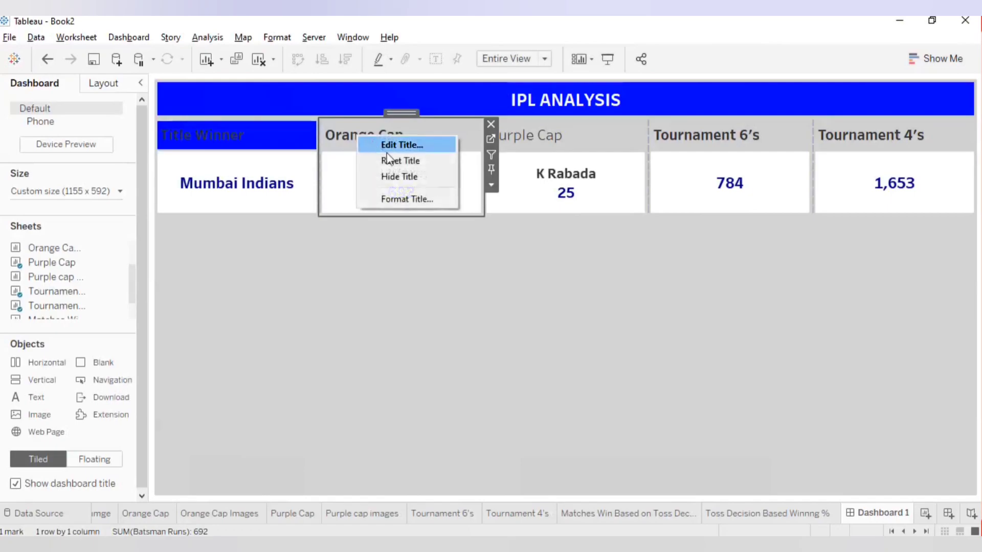
pyautogui.click(404, 199)
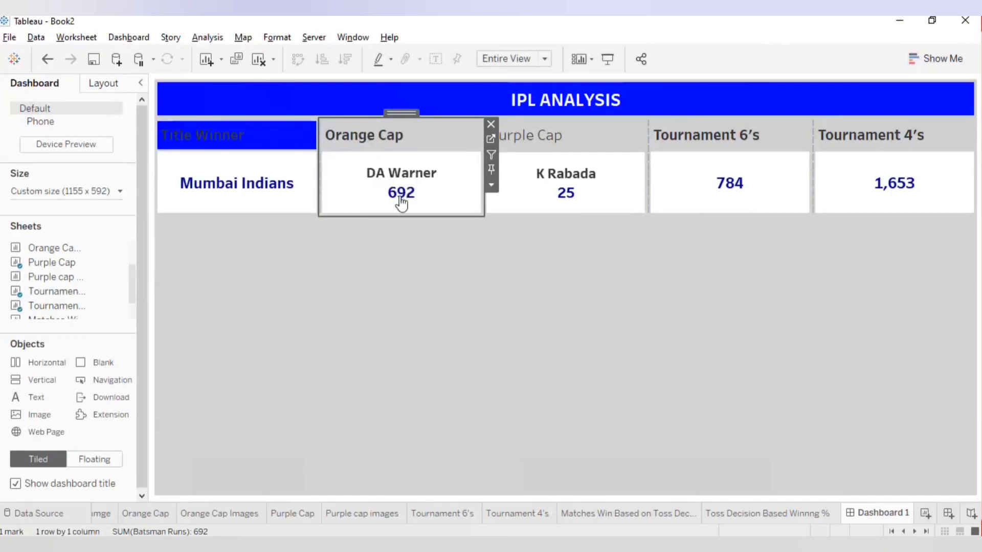
pyautogui.click(102, 127)
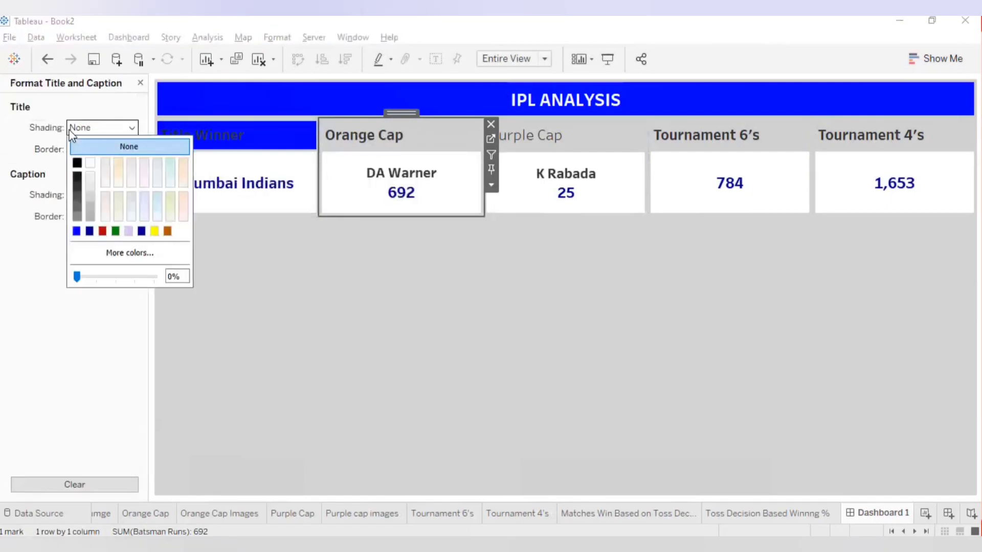
pyautogui.click(76, 231)
pyautogui.click(497, 330)
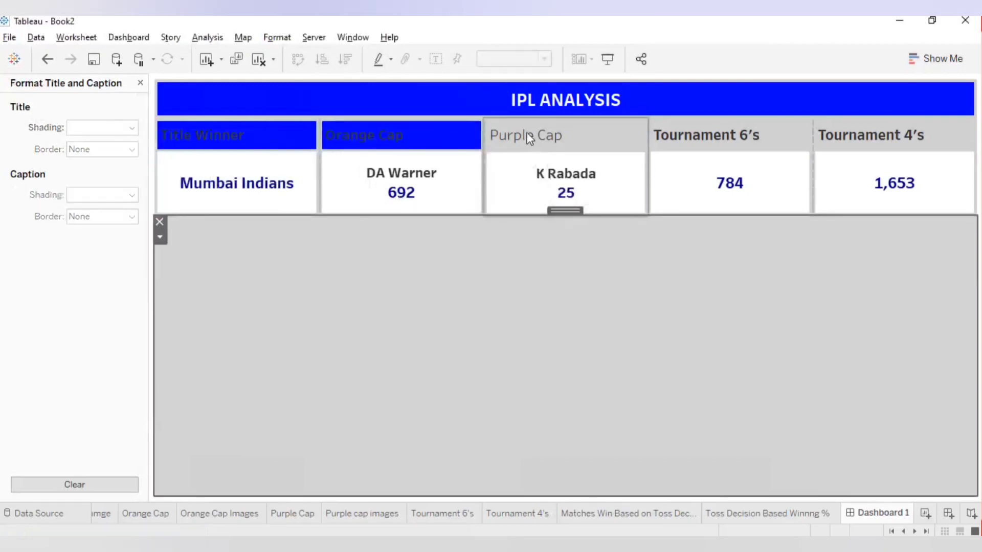
# Step: Give the Purple Cap sheet's title the same bright blue shading
pyautogui.click(527, 136)
pyautogui.rightClick(529, 135)
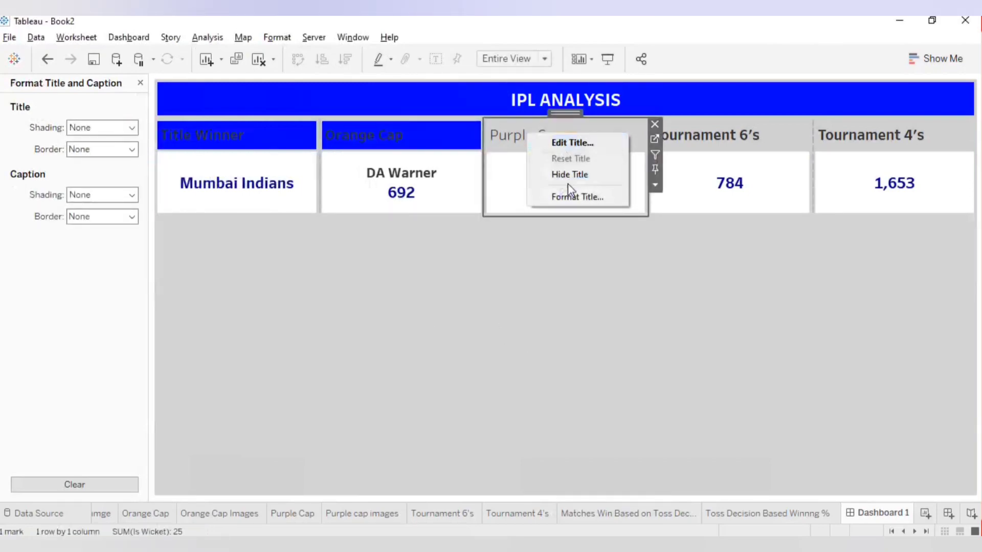
pyautogui.click(567, 197)
pyautogui.click(102, 128)
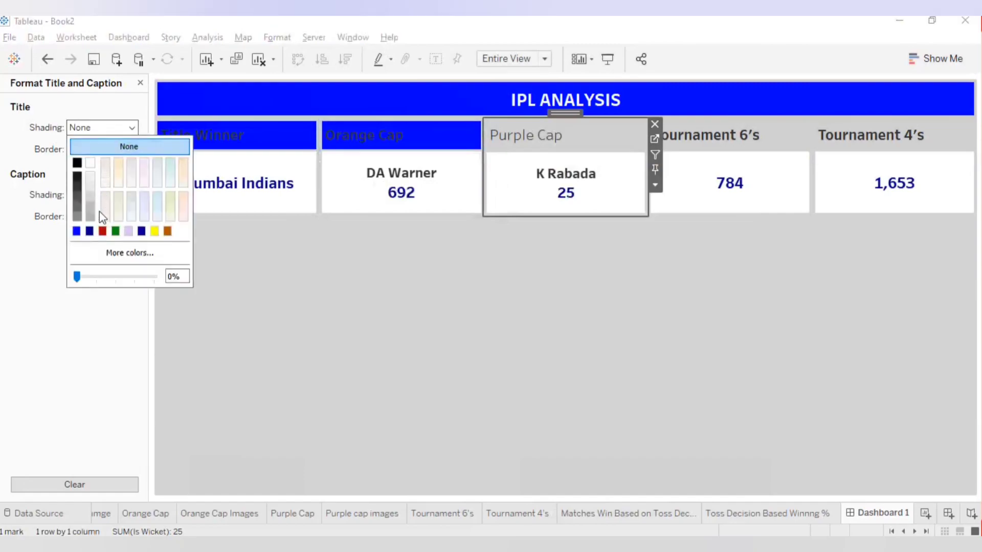
pyautogui.click(77, 231)
# Step: Apply bright blue title shading to the Tournament 6's and Tournament 4's sheets and close the title formatting
pyautogui.click(706, 135)
pyautogui.click(111, 128)
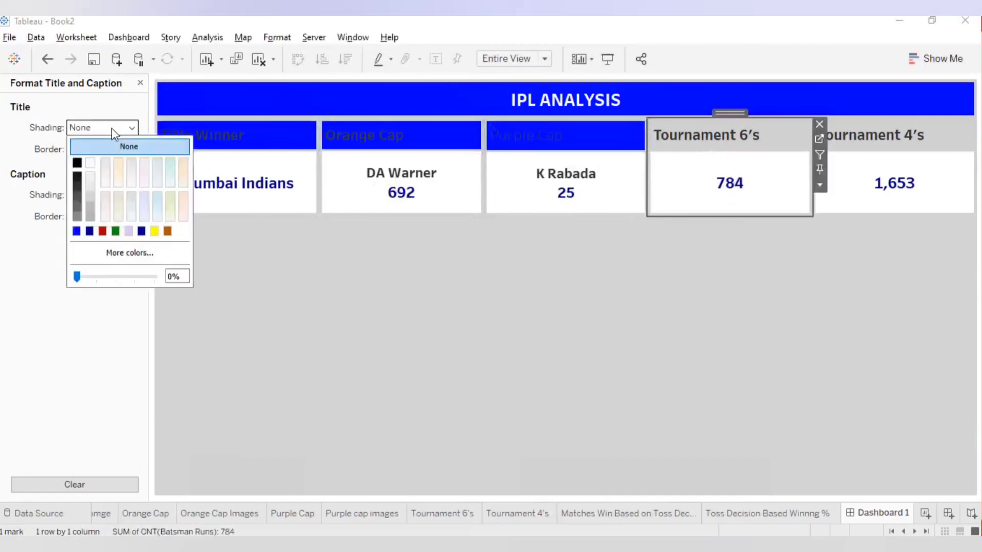
pyautogui.click(77, 231)
pyautogui.click(889, 164)
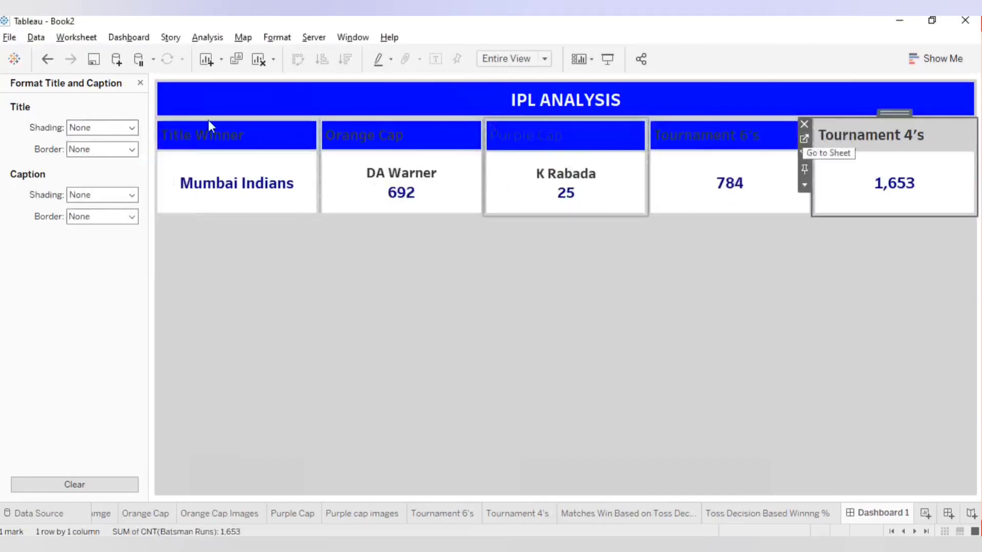
pyautogui.click(80, 127)
pyautogui.click(77, 231)
pyautogui.click(140, 83)
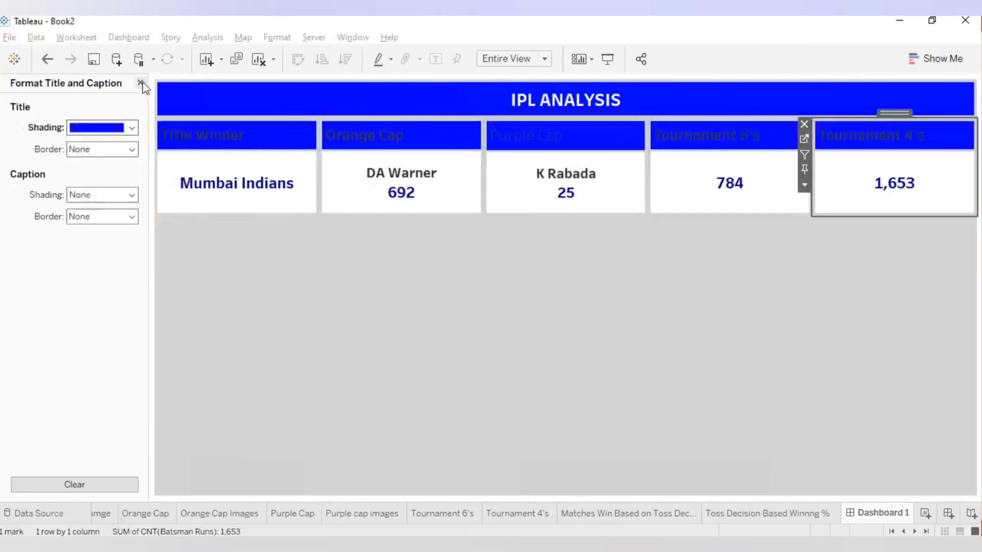
pyautogui.click(140, 83)
# Step: Make the Title Winner sheet's title text white and centre it
pyautogui.doubleClick(231, 139)
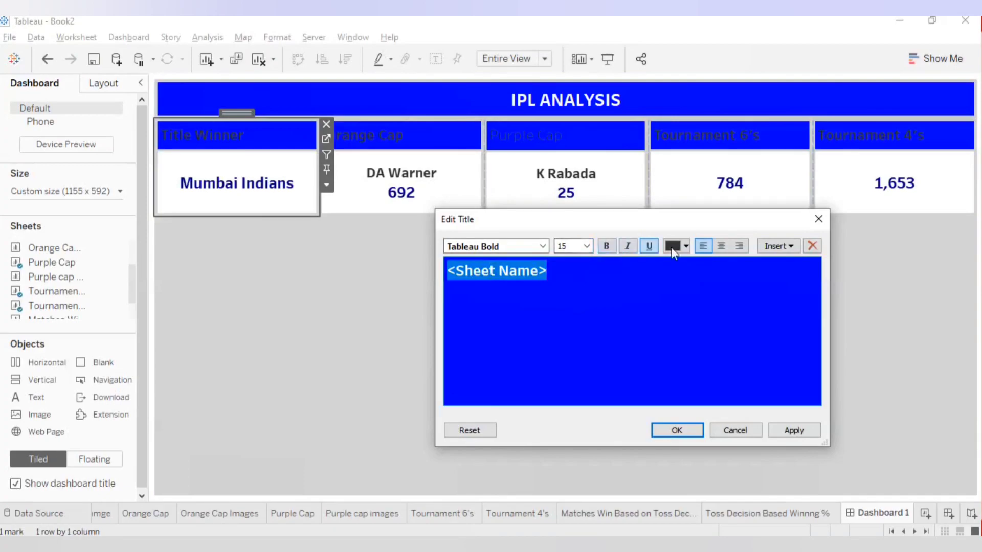
pyautogui.click(678, 248)
pyautogui.click(686, 262)
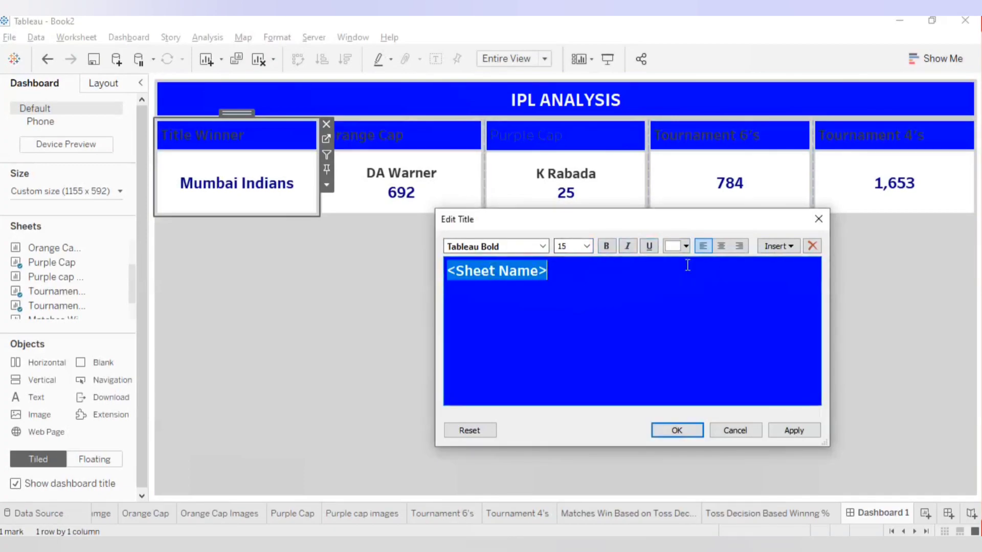
pyautogui.click(721, 250)
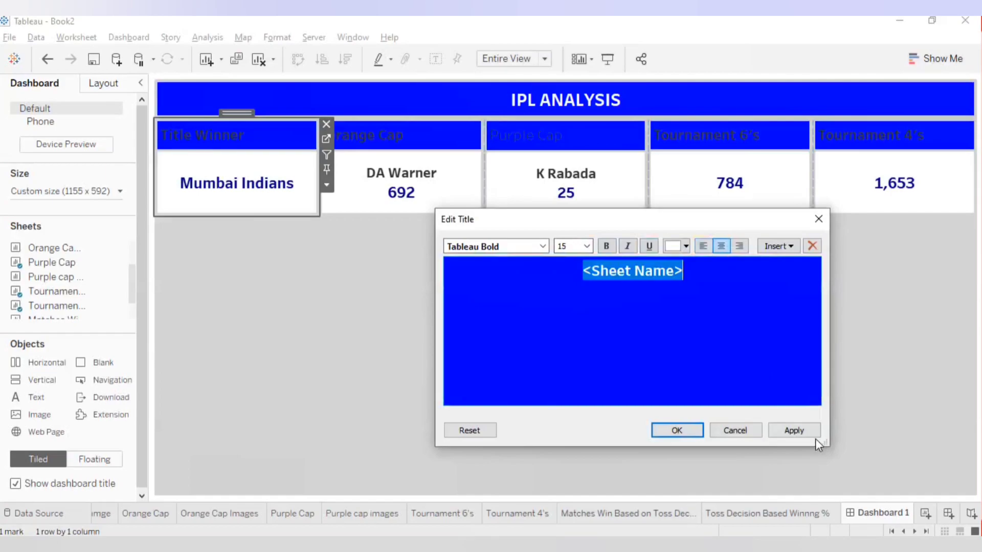
pyautogui.click(793, 431)
pyautogui.click(676, 430)
# Step: Make the Orange Cap sheet's title text white and right-align it
pyautogui.click(363, 134)
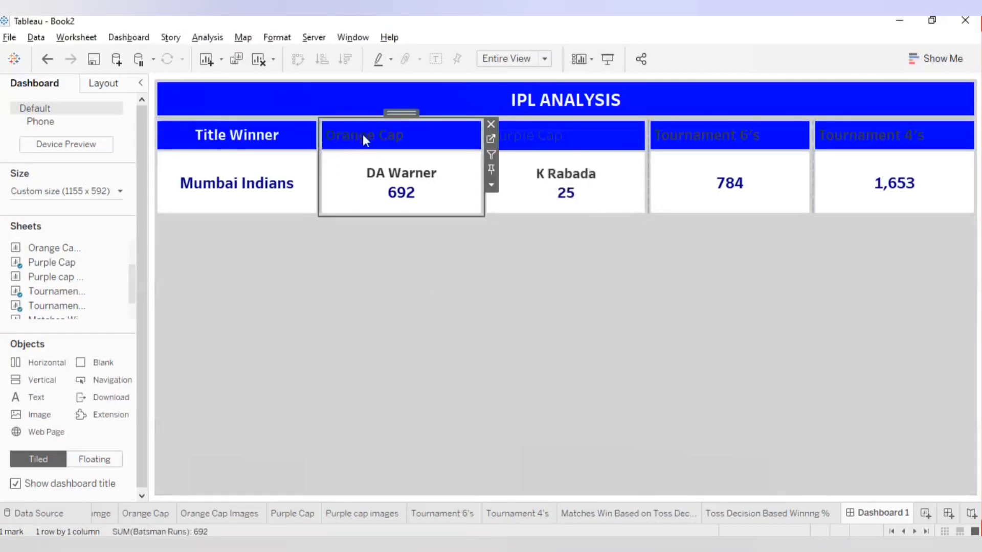
pyautogui.doubleClick(363, 134)
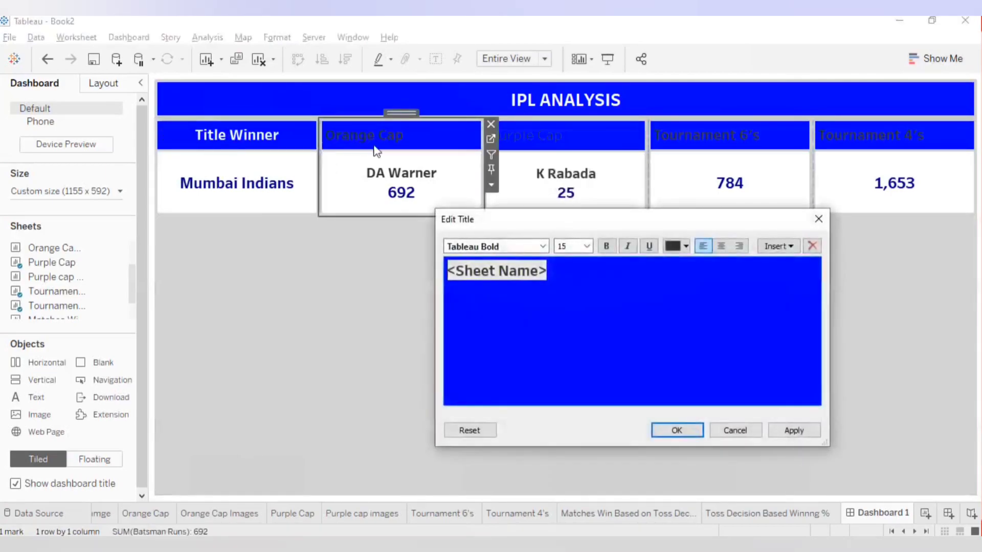
pyautogui.click(573, 250)
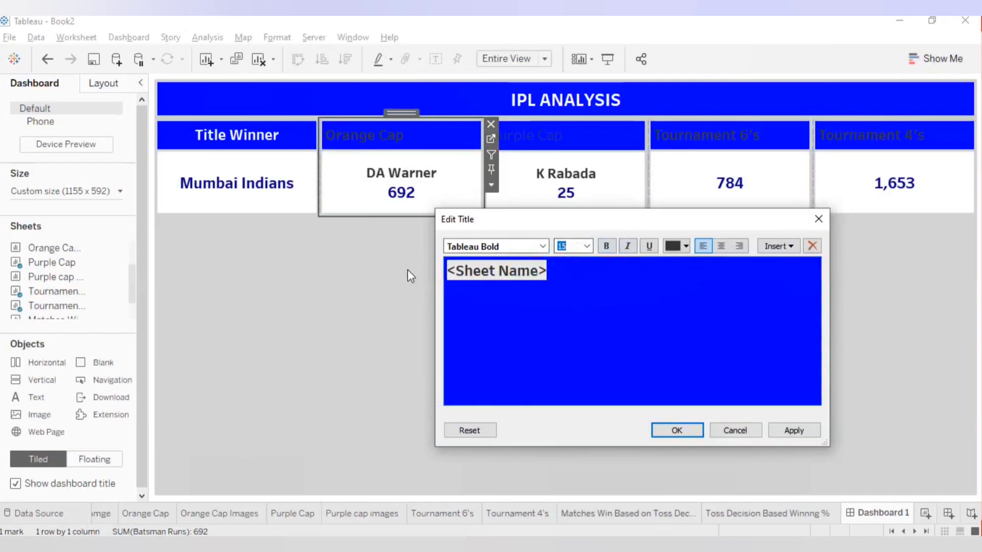
pyautogui.moveTo(447, 271); pyautogui.dragTo(546, 271)
pyautogui.click(671, 250)
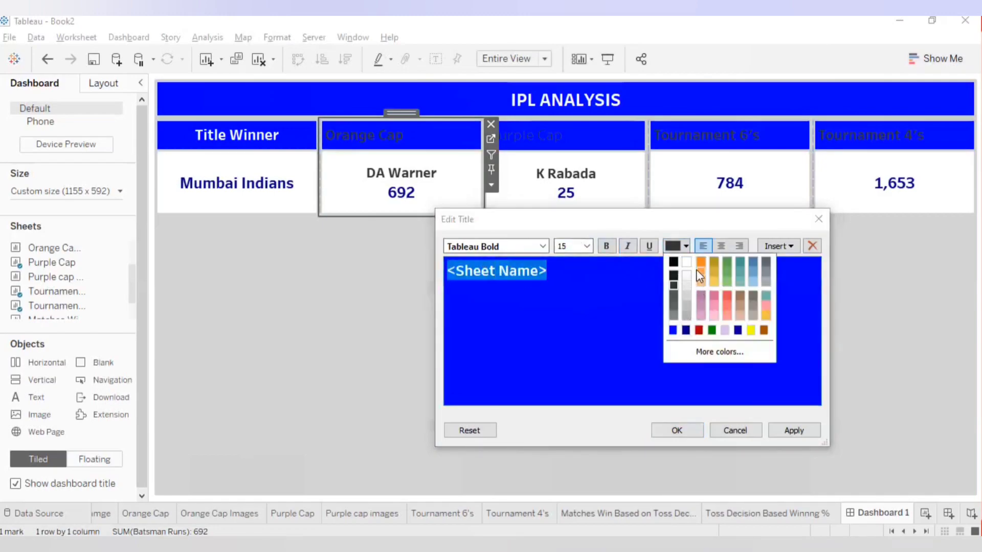
pyautogui.click(686, 263)
pyautogui.click(780, 430)
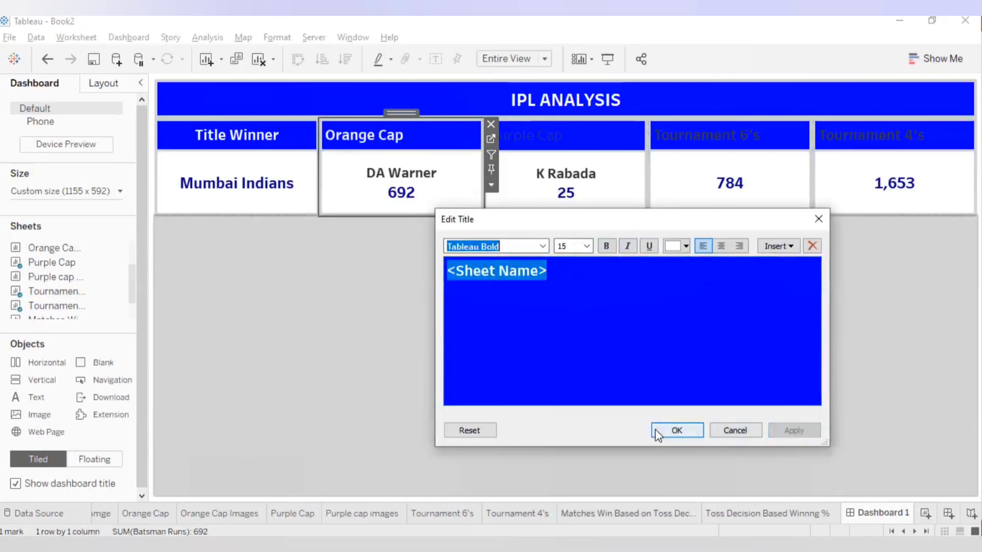
pyautogui.click(738, 246)
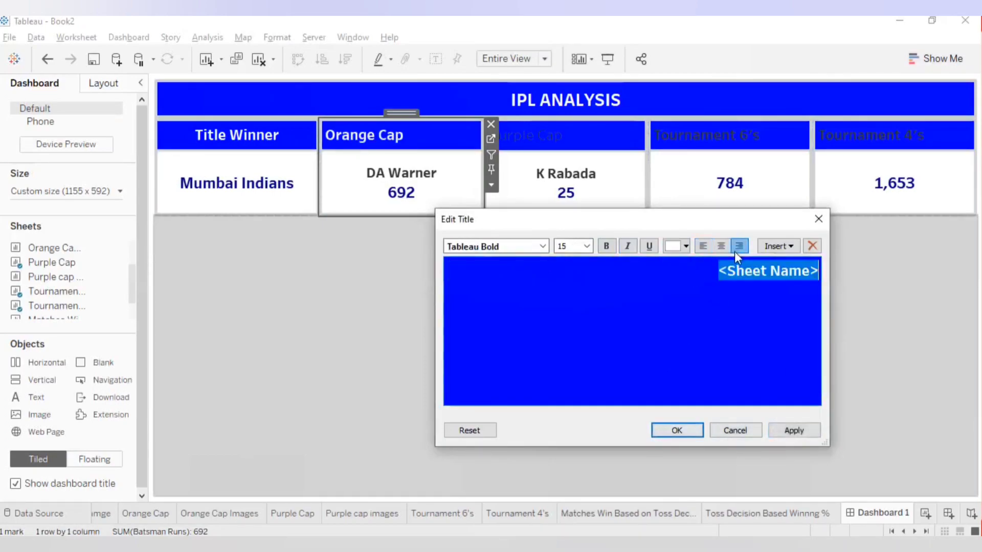
pyautogui.click(790, 429)
pyautogui.click(654, 432)
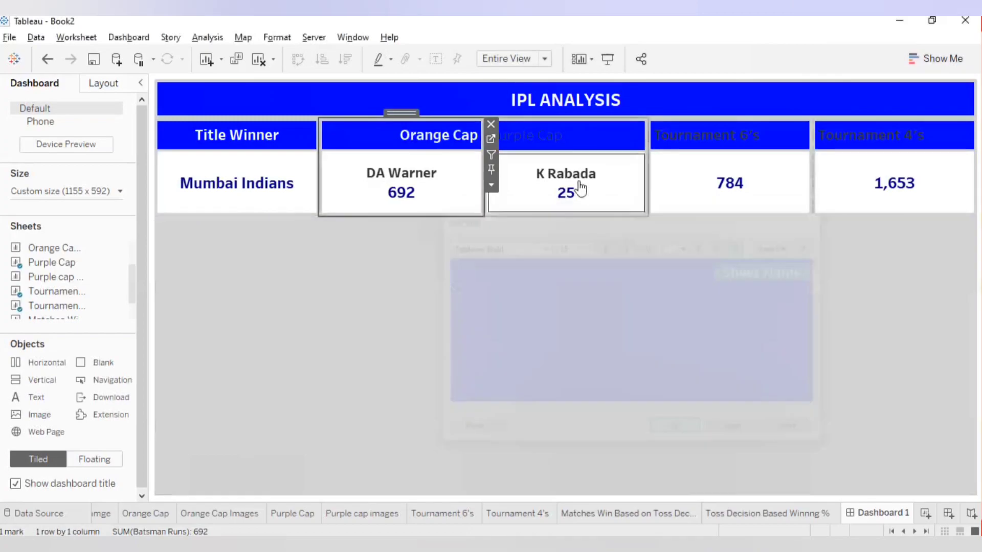
# Step: Set the Purple Cap sheet's title to the Tableau Bold font in white with right alignment
pyautogui.doubleClick(536, 133)
pyautogui.doubleClick(529, 270)
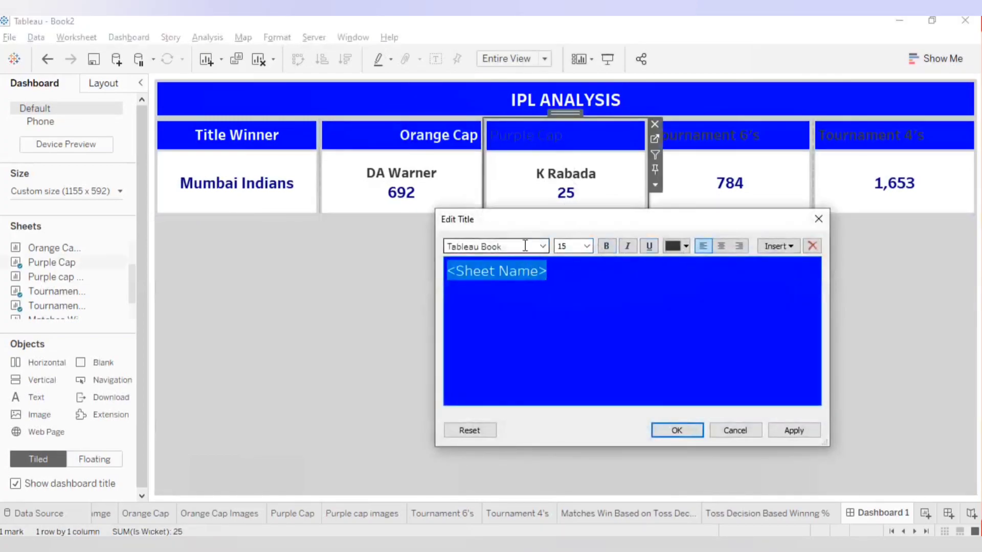
pyautogui.click(542, 247)
pyautogui.scroll(1, 485, 304)
pyautogui.click(481, 280)
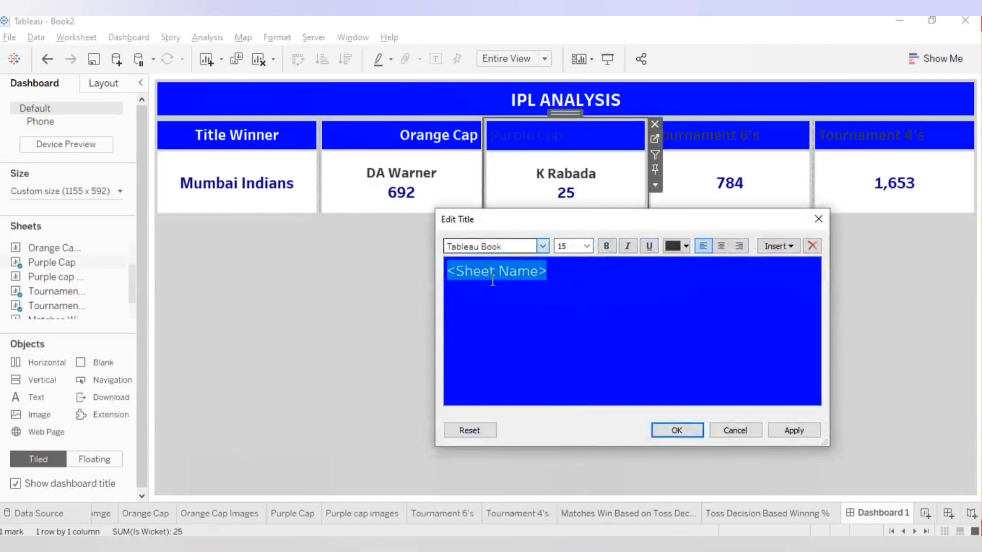
pyautogui.click(685, 246)
pyautogui.click(686, 264)
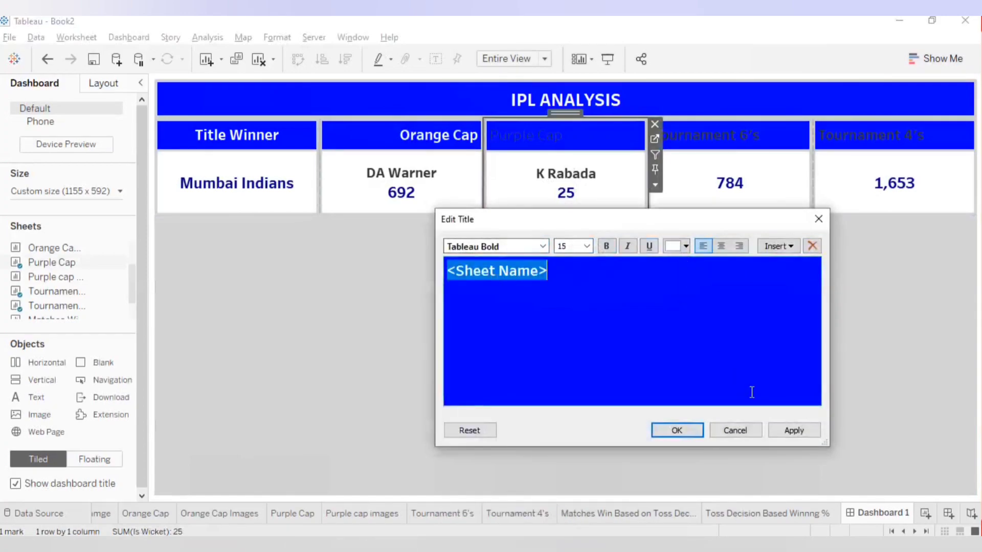
pyautogui.click(737, 246)
pyautogui.click(794, 430)
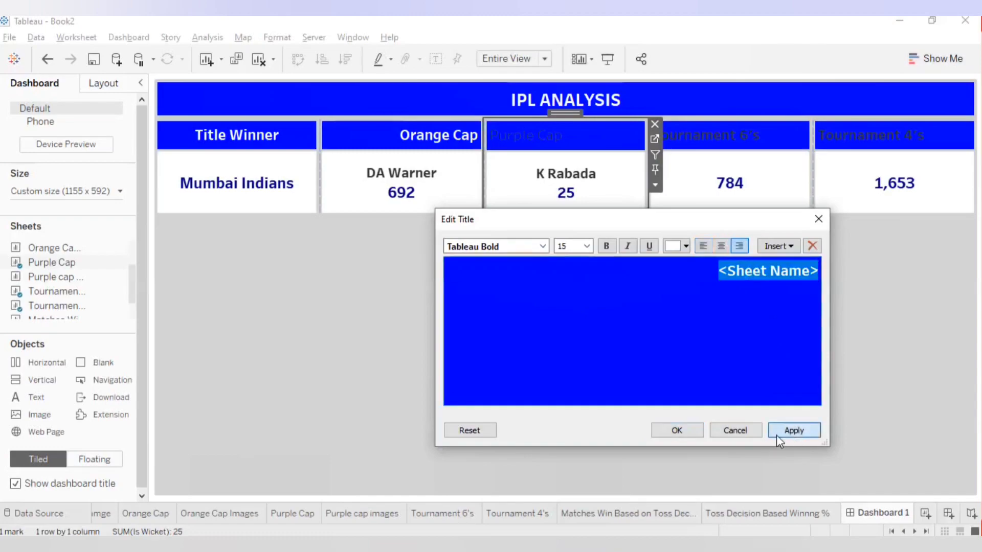
pyautogui.click(676, 430)
# Step: Right-align the Tournament 6's sheet's title and colour its text white
pyautogui.doubleClick(702, 134)
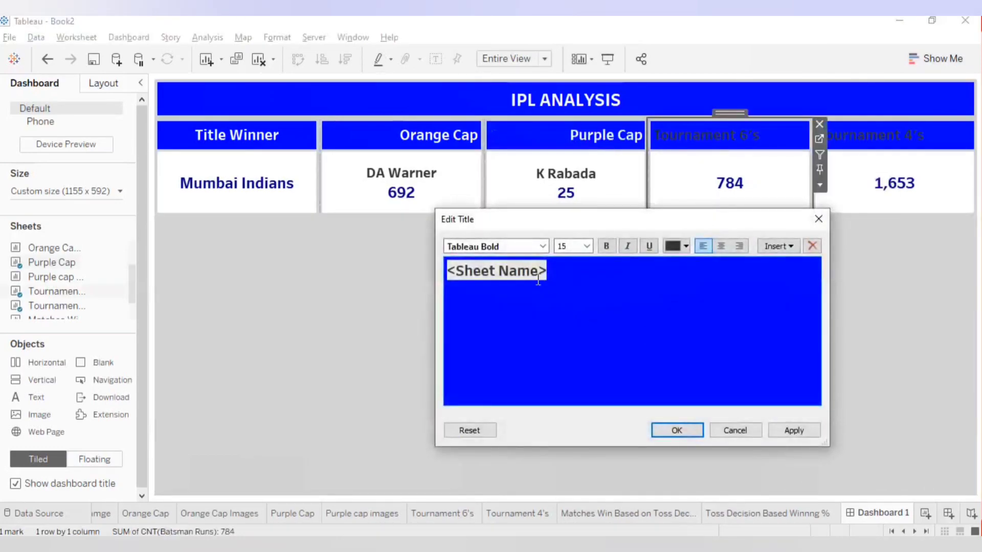
pyautogui.click(721, 248)
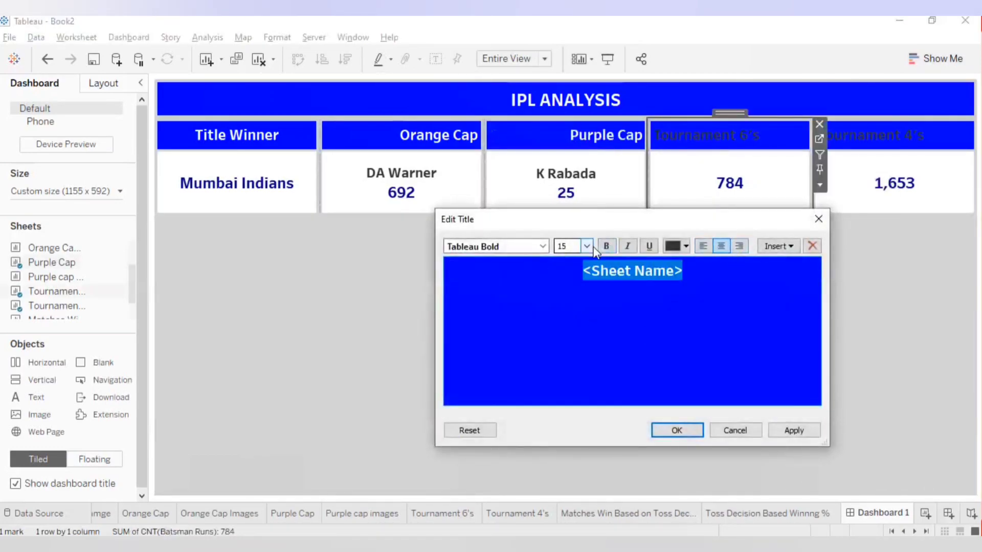
pyautogui.click(736, 248)
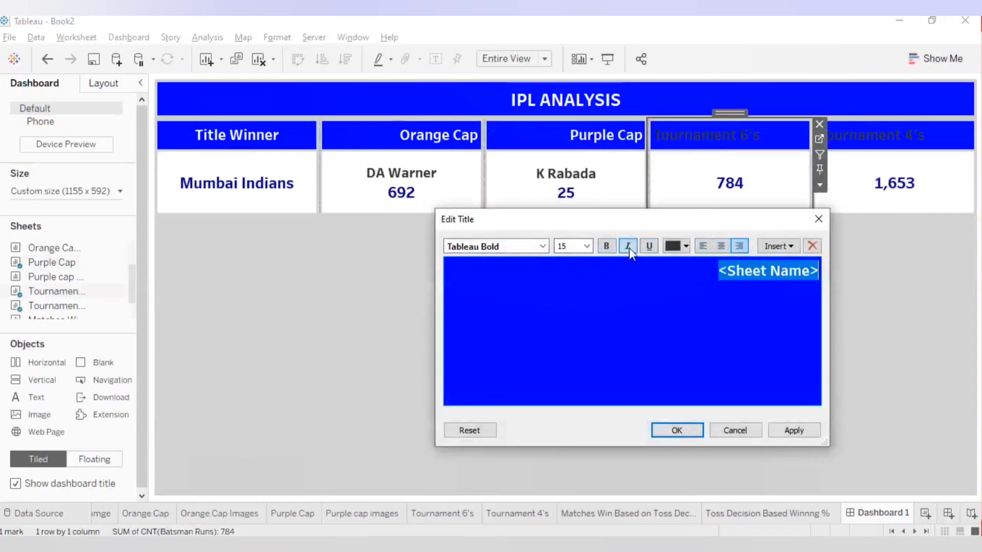
pyautogui.click(673, 247)
pyautogui.click(682, 263)
pyautogui.click(791, 431)
pyautogui.click(665, 432)
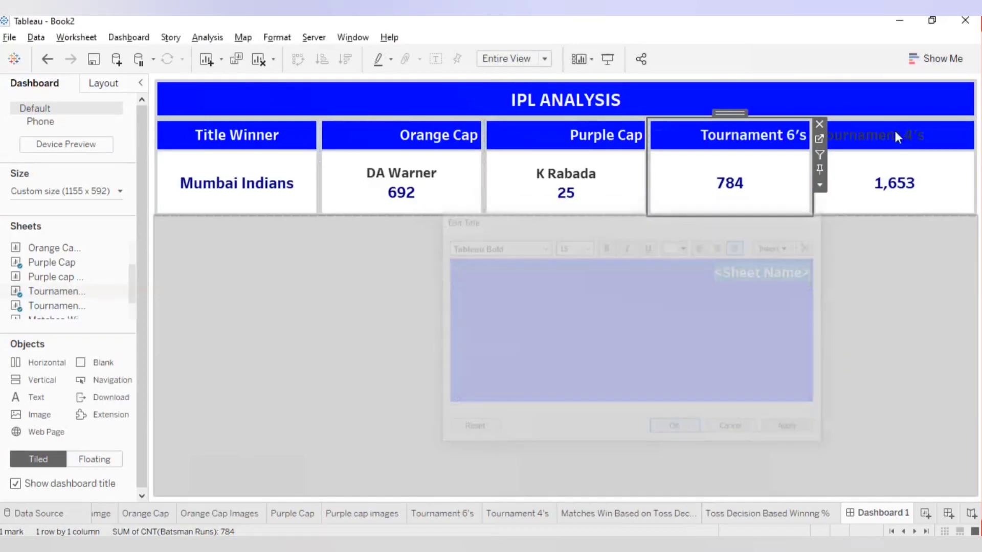
# Step: Colour the Tournament 4's sheet's title text white and right-align it
pyautogui.click(872, 146)
pyautogui.doubleClick(872, 136)
pyautogui.click(674, 247)
pyautogui.click(685, 263)
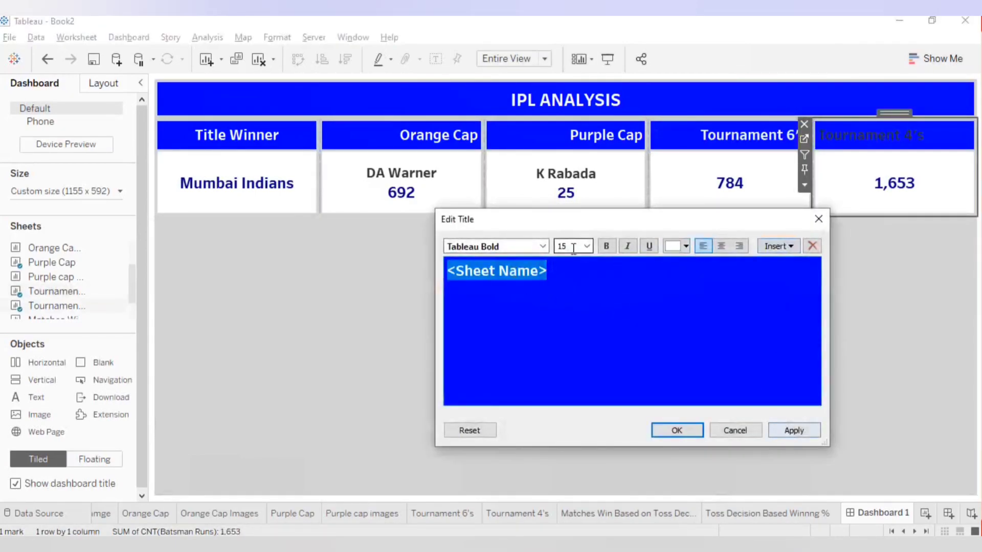
pyautogui.click(739, 247)
pyautogui.click(805, 432)
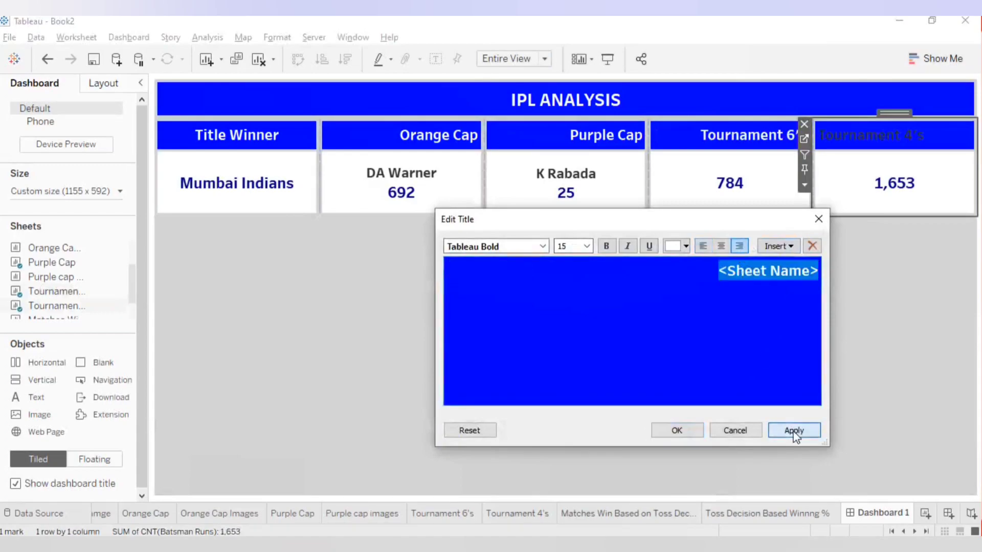
pyautogui.click(676, 430)
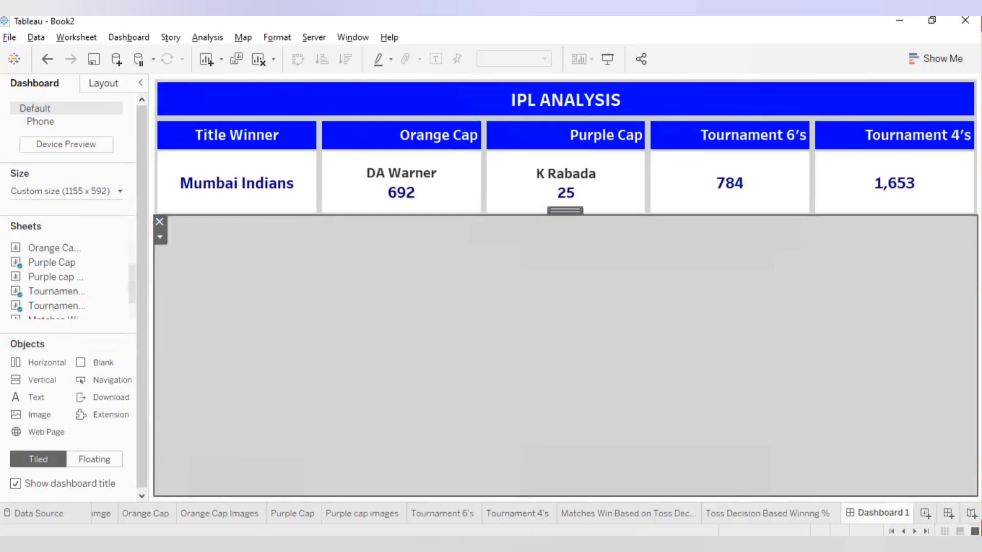
# Step: Switch to the DashboardIPL workbook and view its finished IPL ANALYSIS dashboard in presentation mode
pyautogui.click(360, 498)
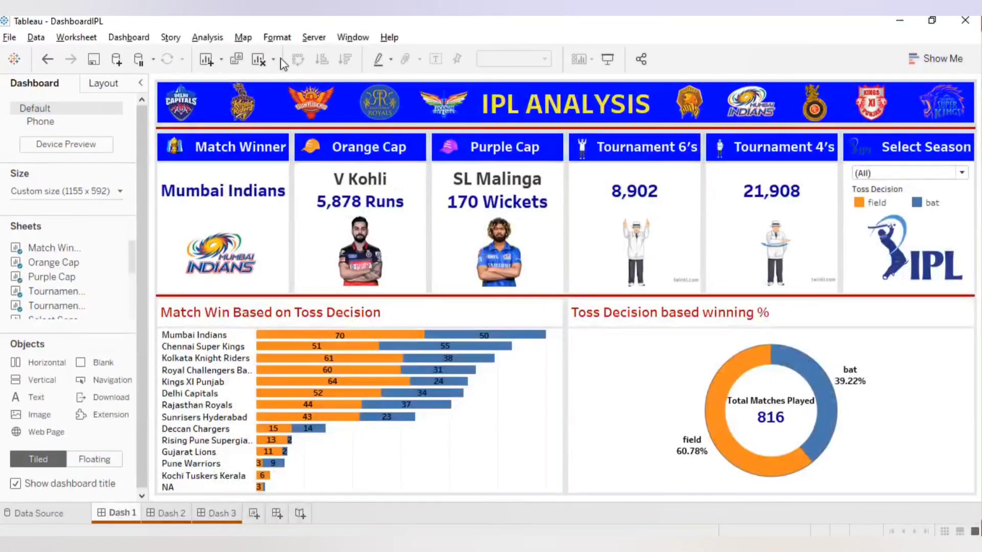
pyautogui.click(607, 60)
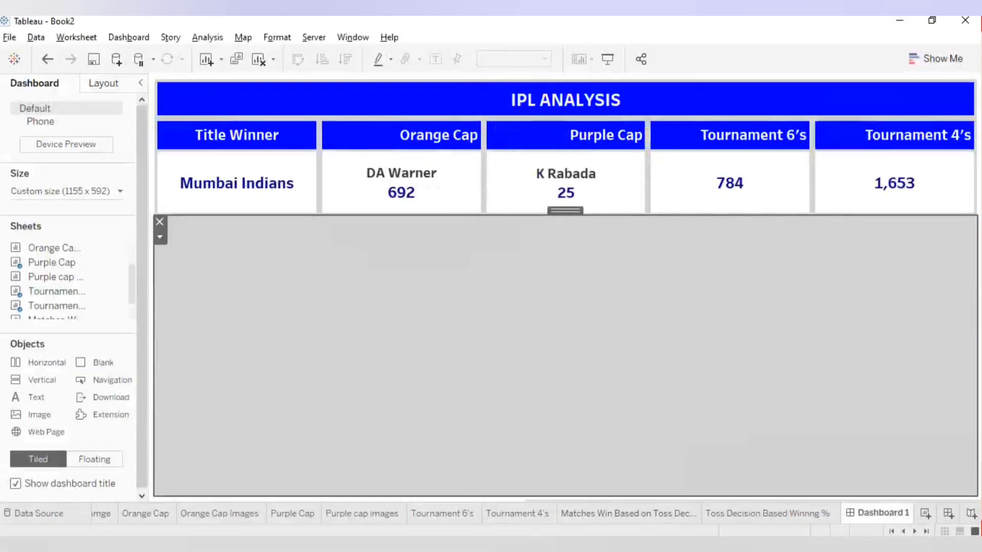
# Step: Add a new worksheet to the Book2 workbook and name it Select Season
pyautogui.click(926, 513)
pyautogui.doubleClick(903, 515)
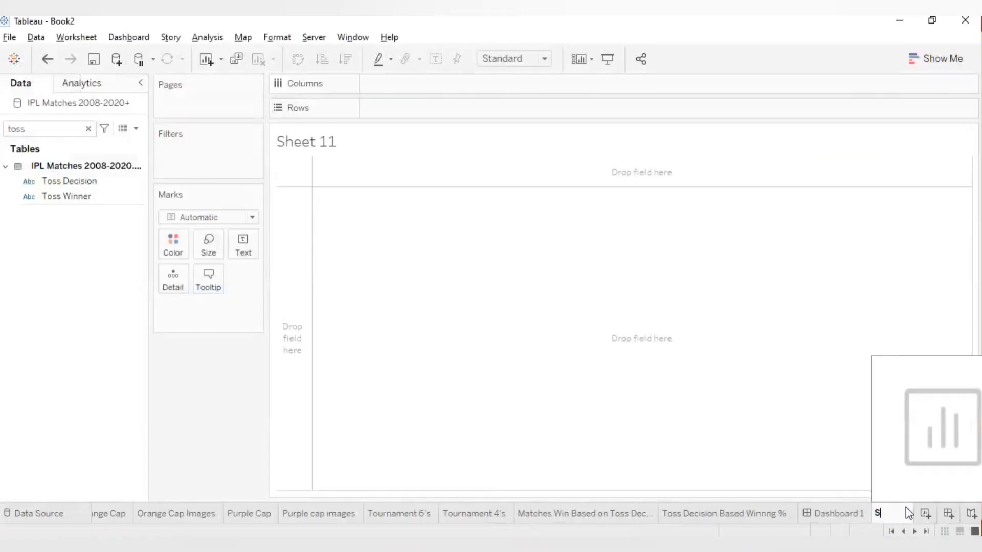
pyautogui.write('Select Season')
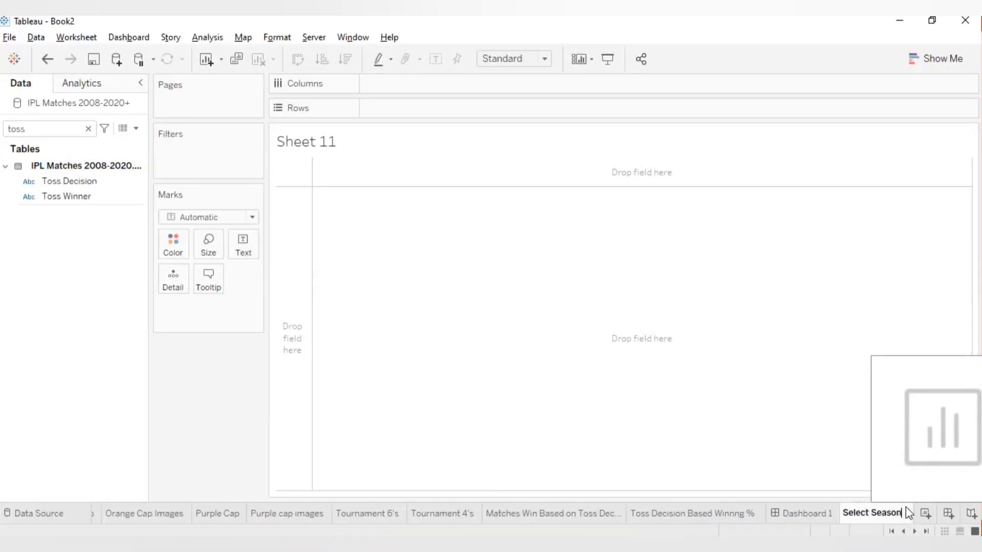
pyautogui.press('Return')
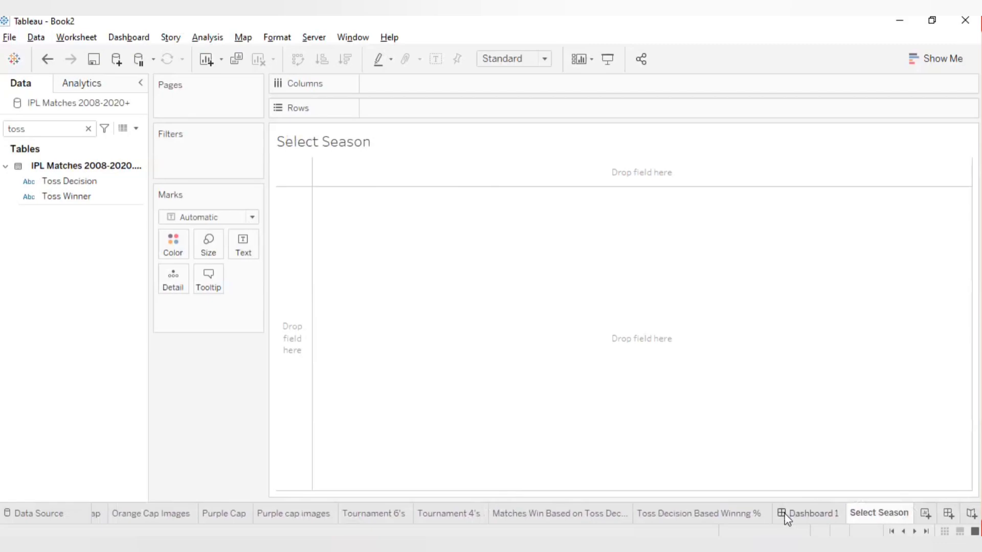
# Step: Add the Select Season sheet to Dashboard 1 at the end of the summary row, after Tournament 4's
pyautogui.click(804, 517)
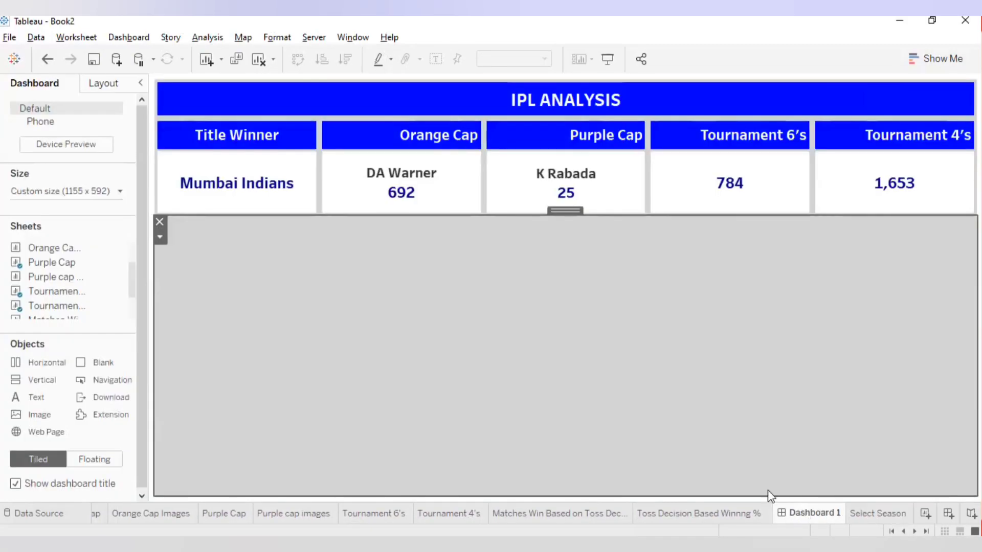
pyautogui.click(132, 277)
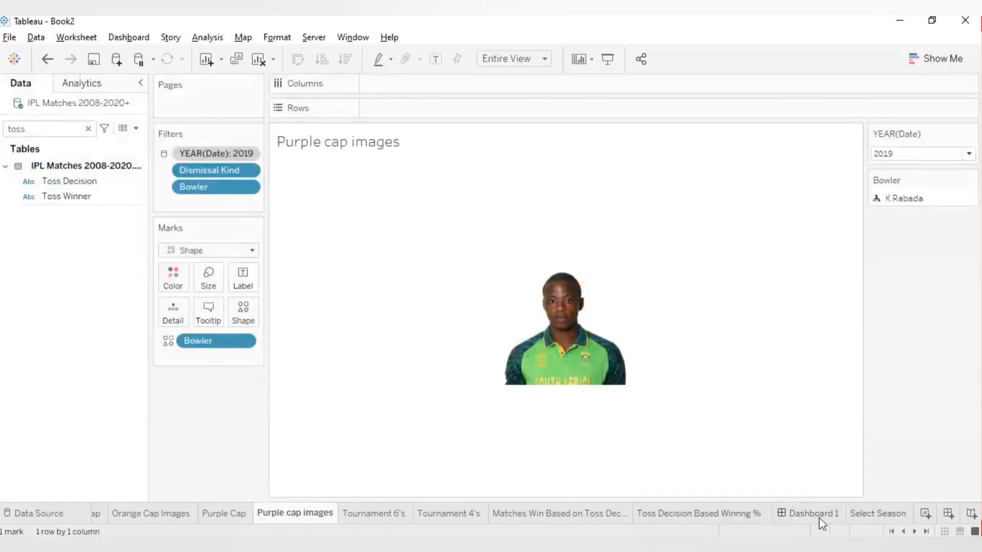
pyautogui.click(839, 519)
pyautogui.scroll(-2, 51, 306)
pyautogui.moveTo(35, 312); pyautogui.dragTo(953, 177)
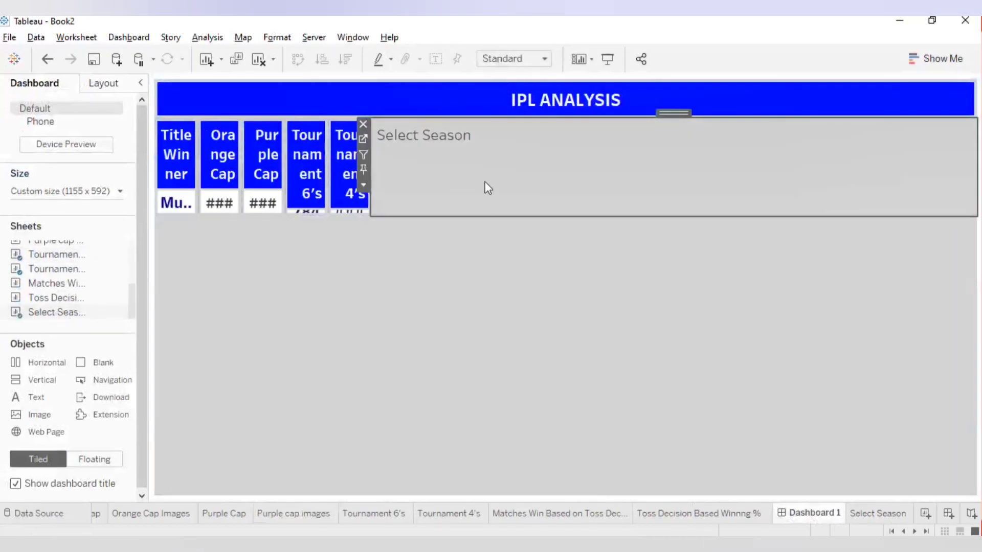
pyautogui.click(438, 305)
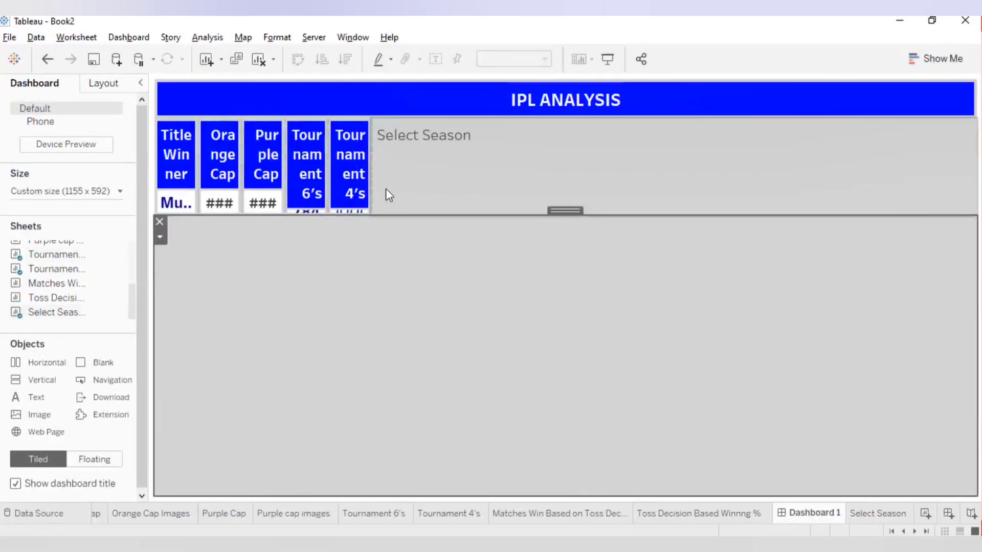
# Step: Try distributing the summary row's contents evenly, and undo that change
pyautogui.click(467, 166)
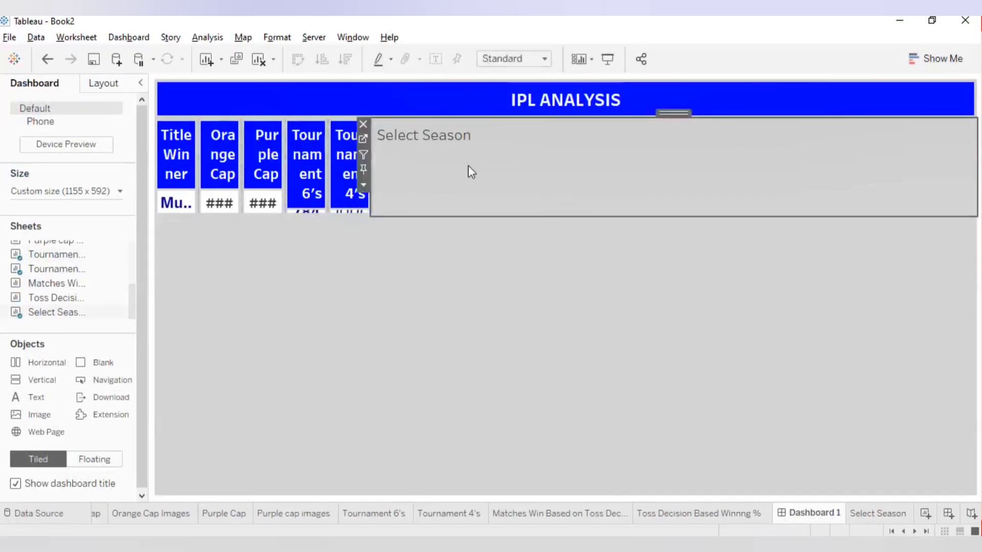
pyautogui.click(365, 185)
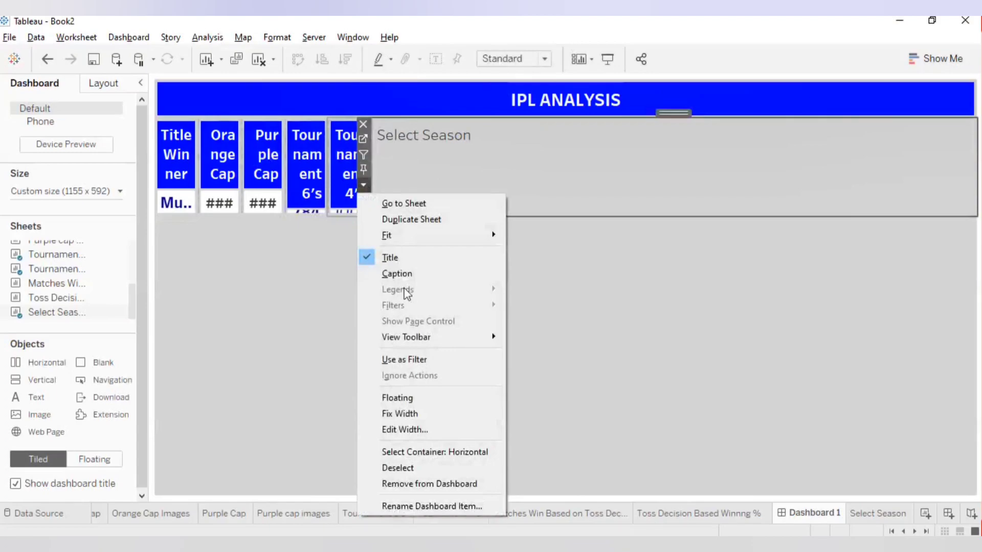
pyautogui.click(416, 451)
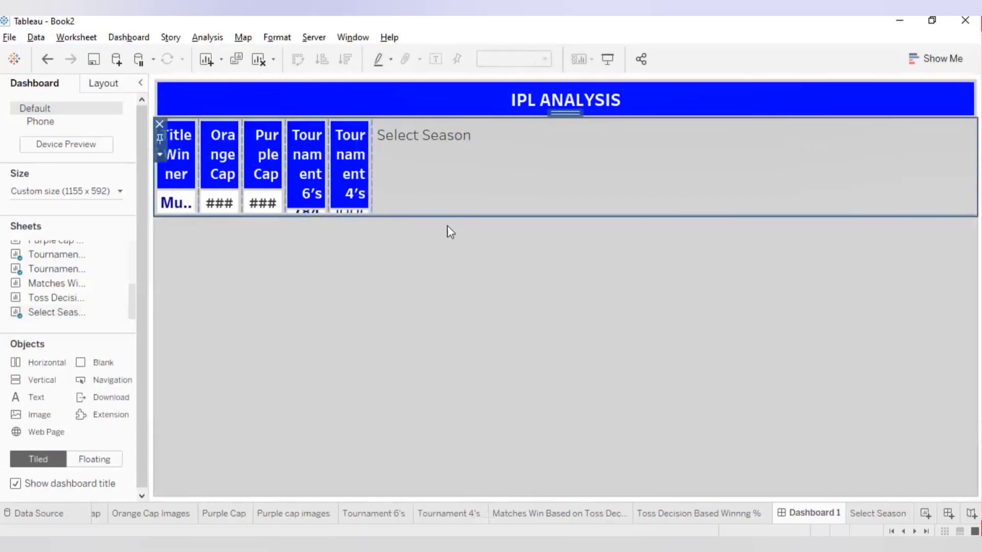
pyautogui.click(160, 154)
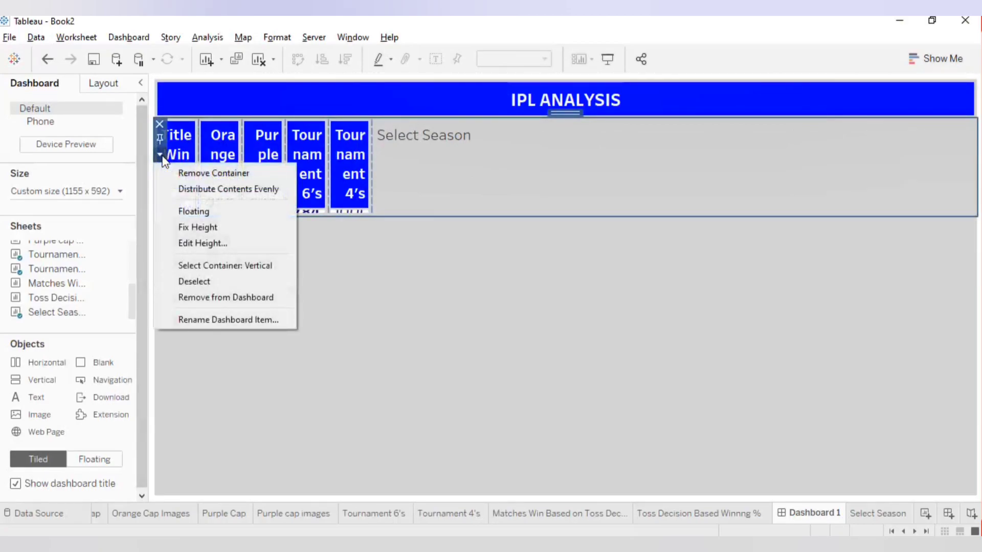
pyautogui.click(204, 188)
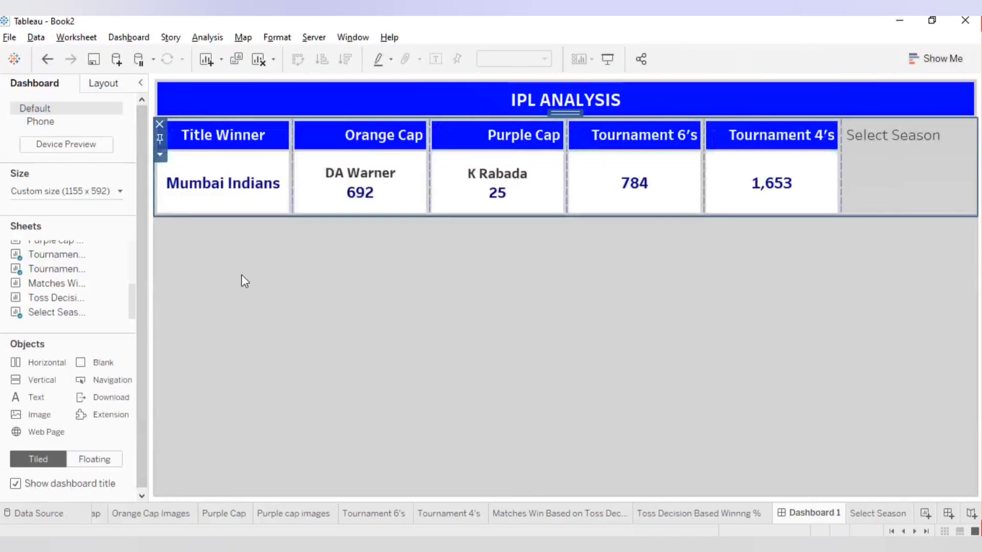
pyautogui.click(745, 261)
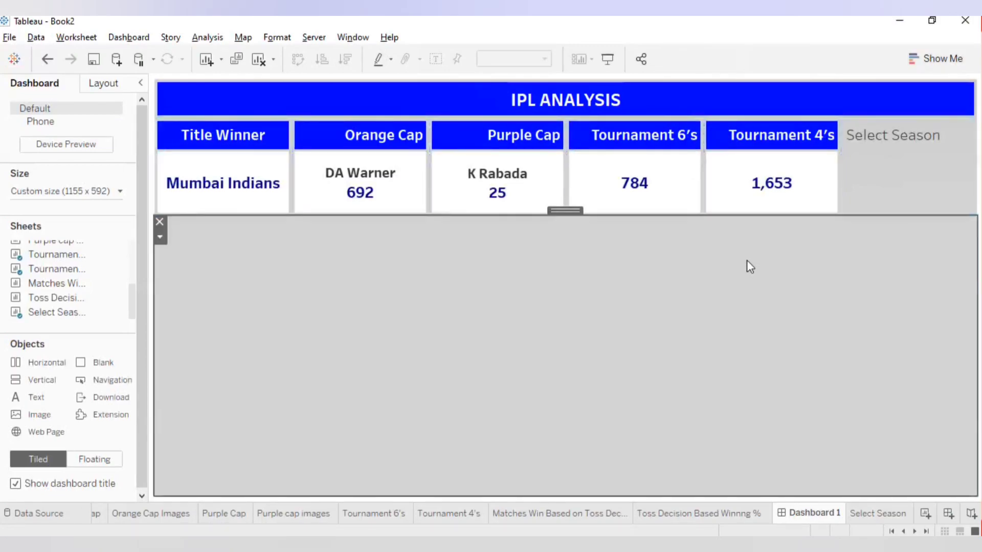
pyautogui.click(51, 62)
# Step: Select the horizontal container holding the Select Season sheet and distribute its contents evenly
pyautogui.click(430, 174)
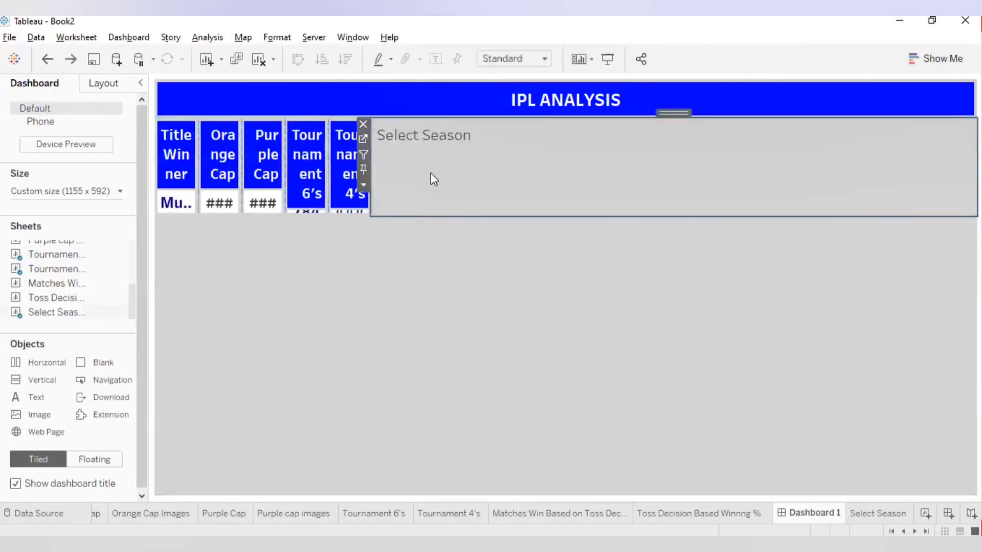
pyautogui.click(364, 185)
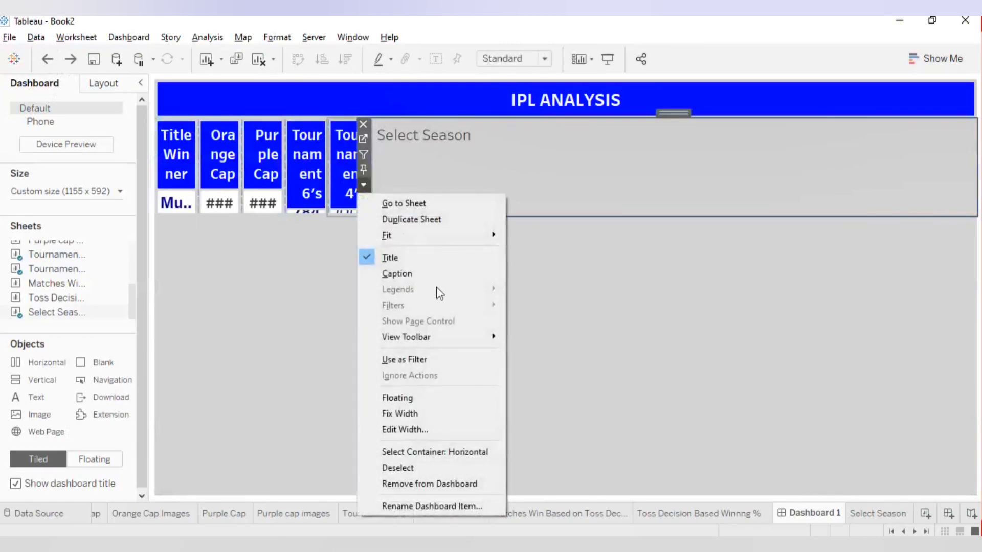
pyautogui.click(444, 452)
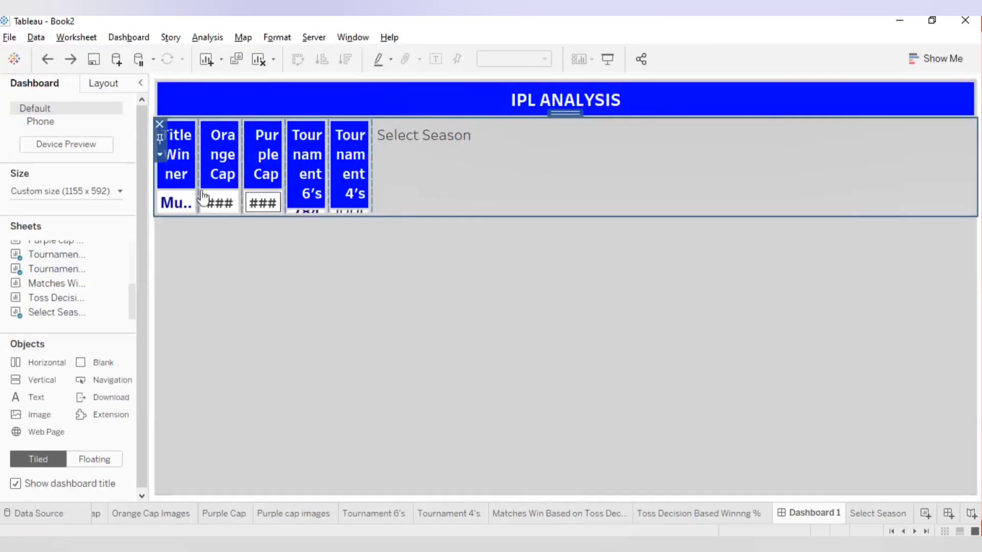
pyautogui.click(160, 154)
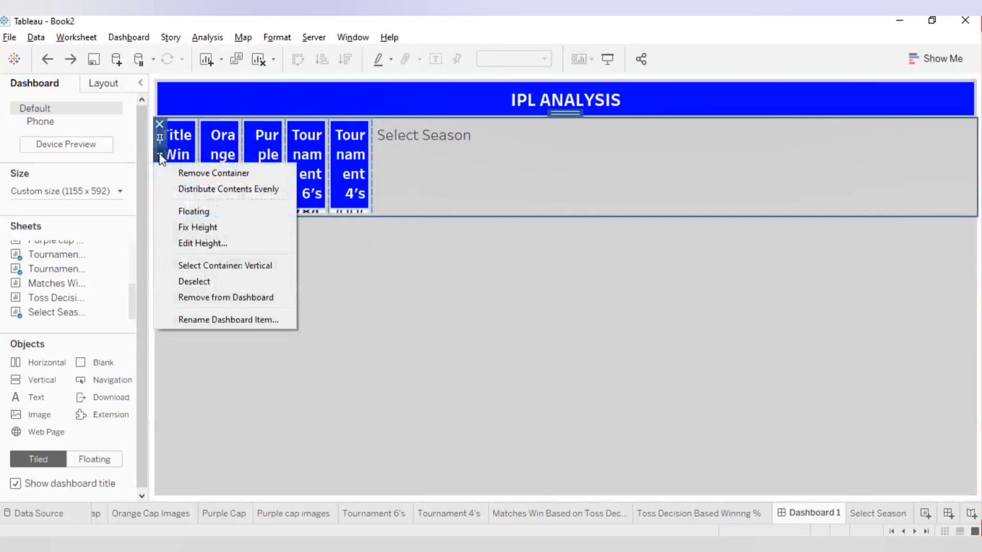
pyautogui.click(204, 189)
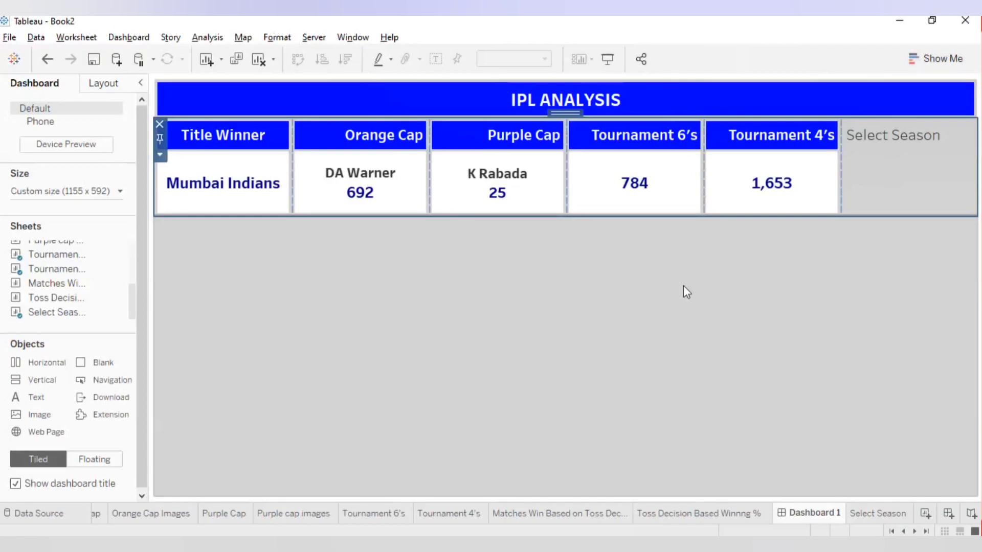
# Step: Set the Select Season sheet's title to the Tableau Bold font in white
pyautogui.click(873, 131)
pyautogui.rightClick(872, 131)
pyautogui.click(891, 141)
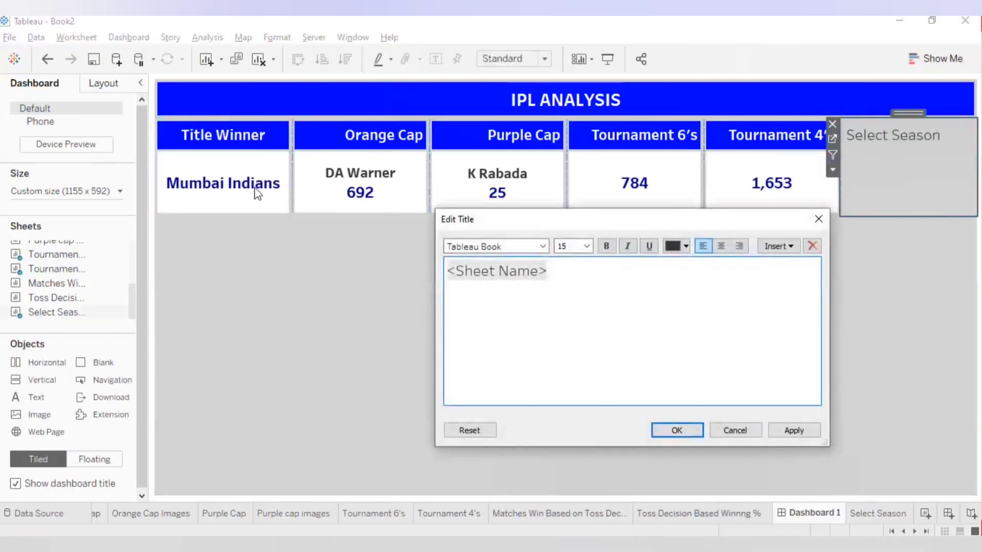
pyautogui.doubleClick(504, 271)
pyautogui.click(542, 246)
pyautogui.scroll(1, 503, 307)
pyautogui.click(504, 282)
pyautogui.click(686, 246)
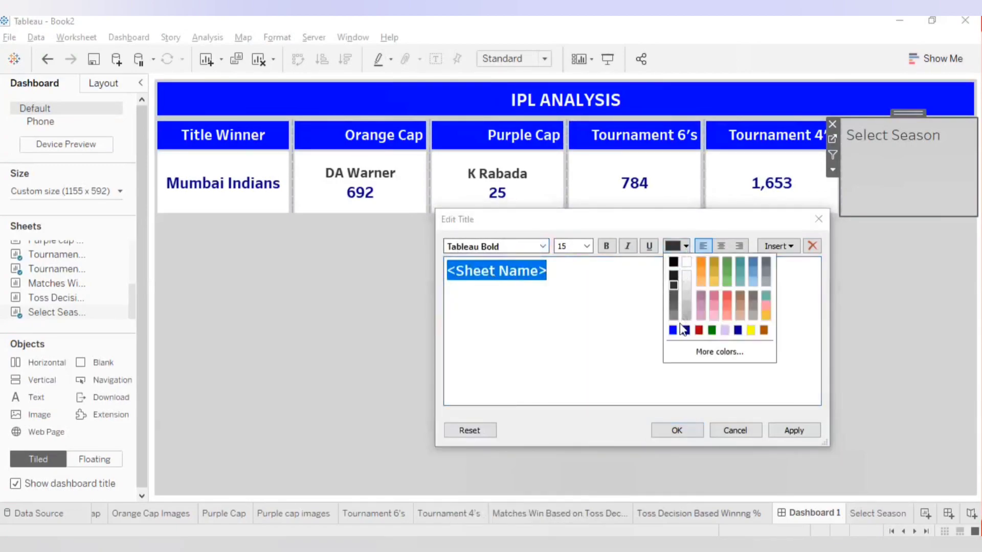
pyautogui.click(686, 262)
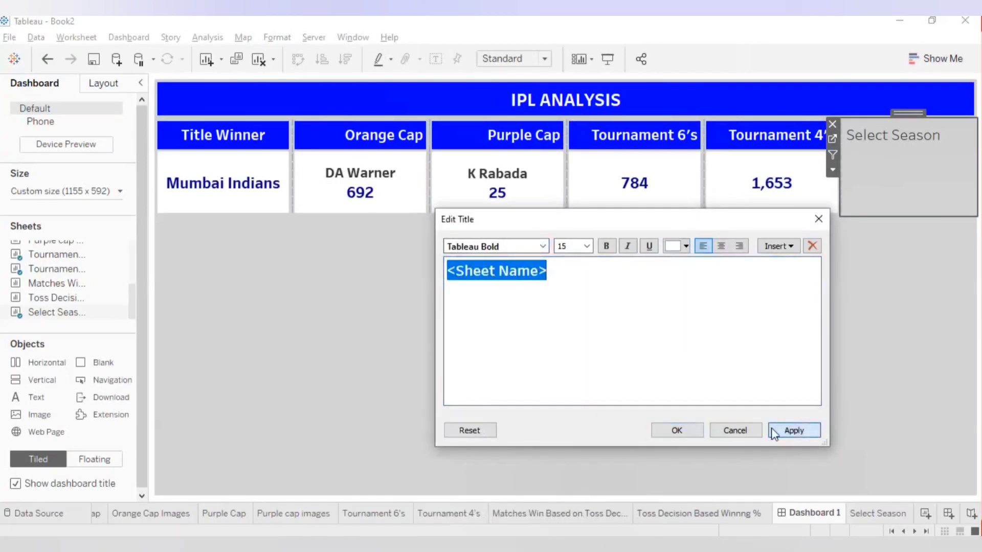
pyautogui.click(790, 428)
pyautogui.click(695, 431)
pyautogui.rightClick(894, 132)
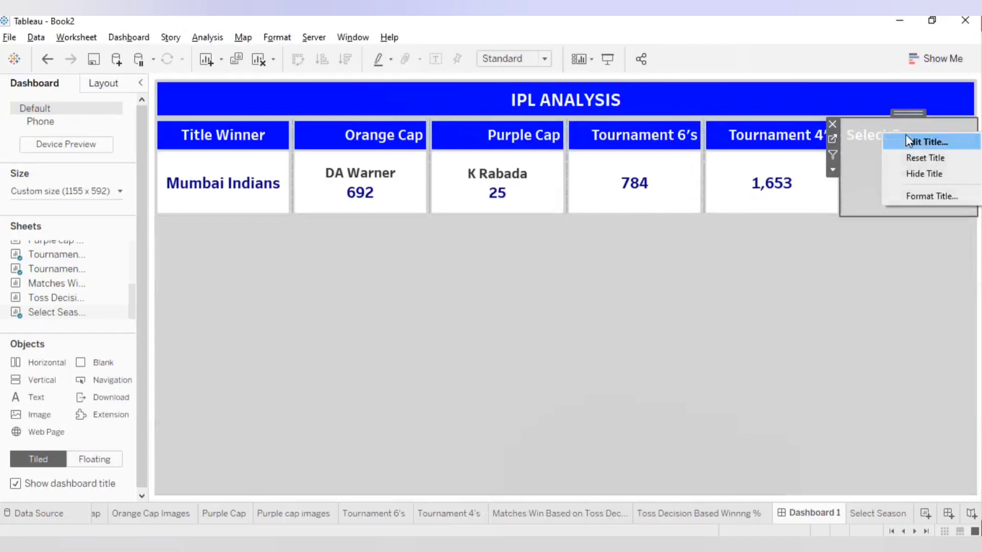
pyautogui.click(913, 142)
pyautogui.click(819, 219)
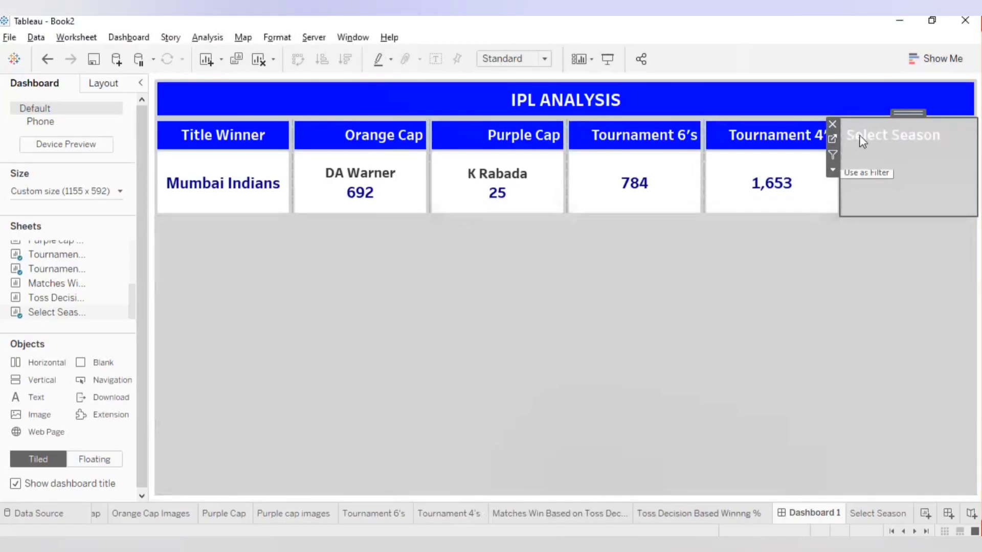
# Step: Shade the Select Season sheet's title background blue to match the other summary titles
pyautogui.rightClick(876, 133)
pyautogui.click(912, 196)
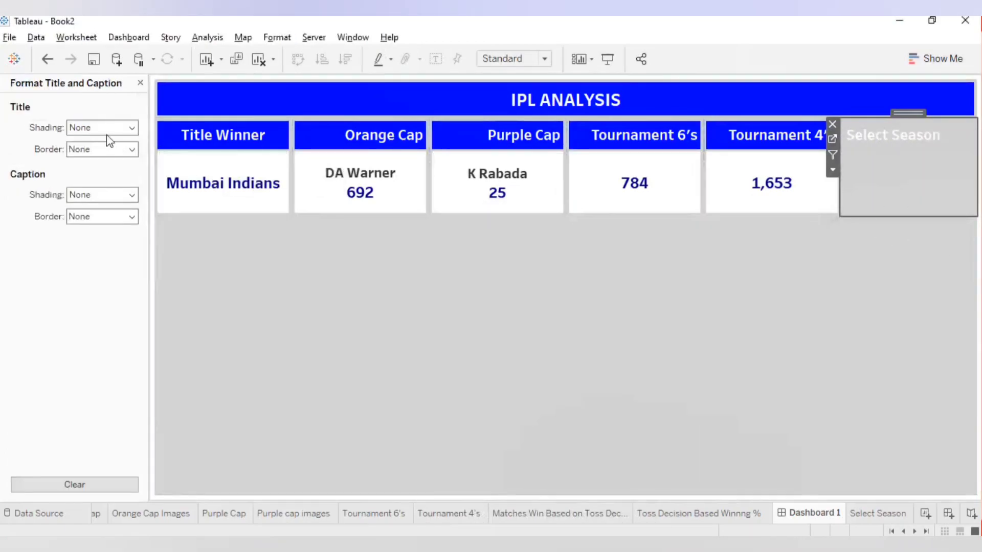
pyautogui.click(101, 130)
pyautogui.click(79, 233)
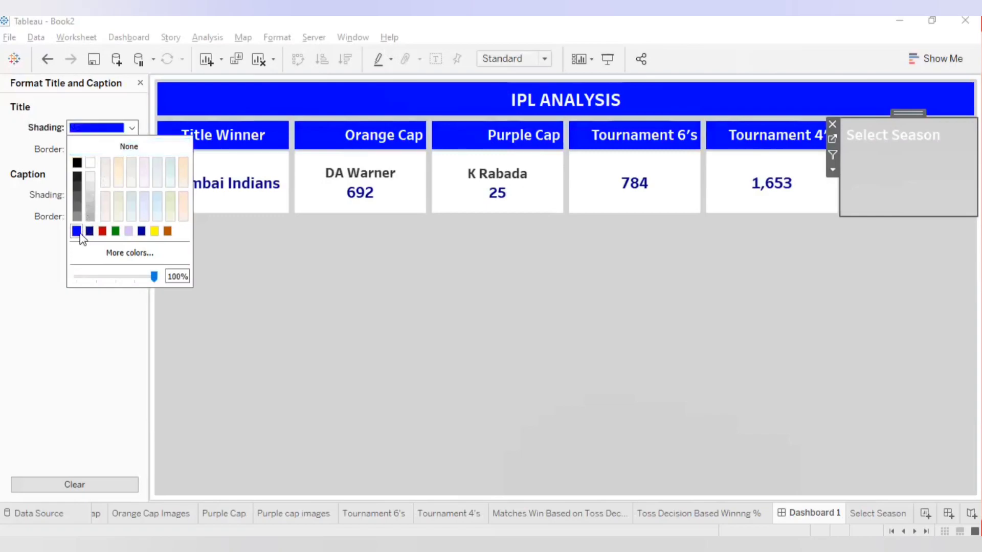
pyautogui.click(639, 296)
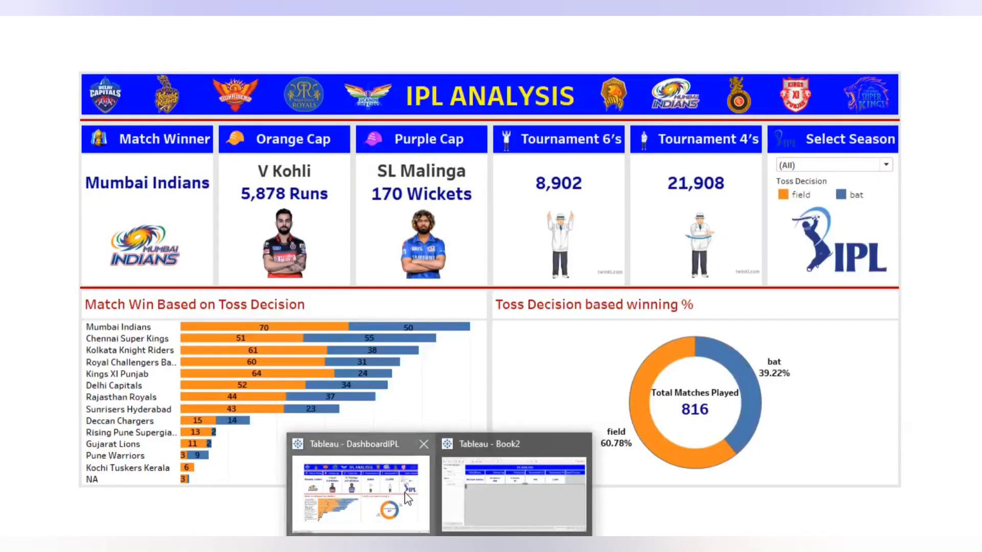
# Step: Compare the layout with the DashboardIPL workbook and make the Book2 dashboard's summary row slightly taller
pyautogui.click(404, 493)
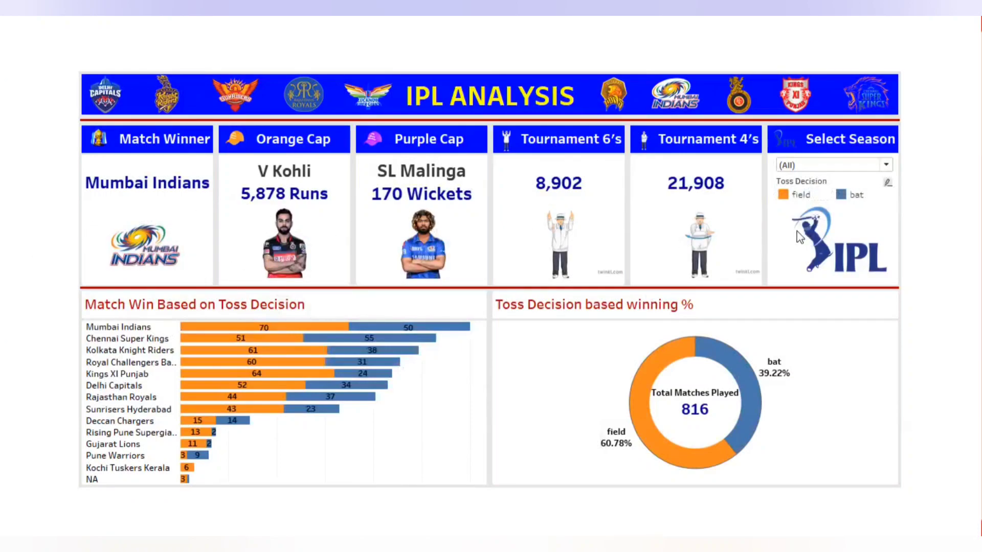
pyautogui.hotkey('alt', 'Tab')
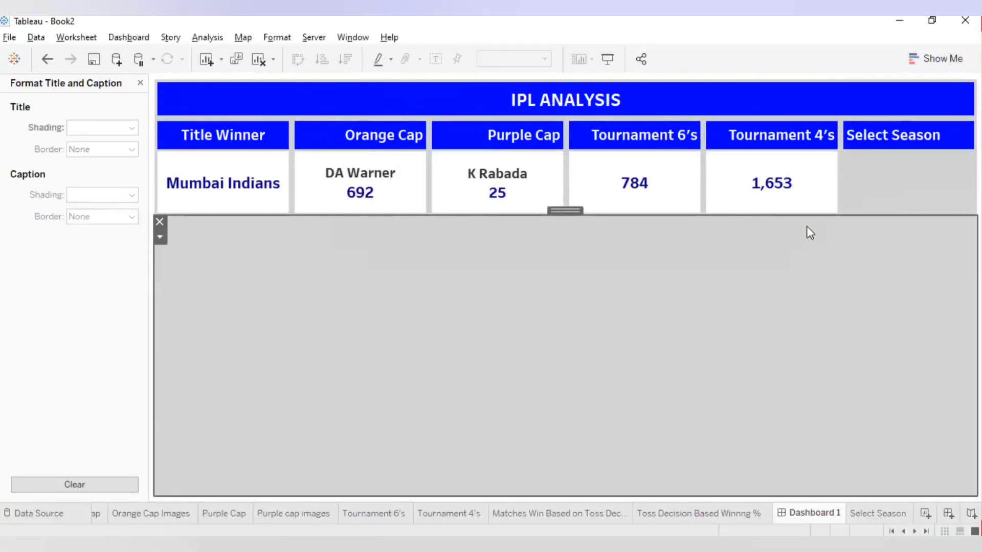
pyautogui.moveTo(305, 216); pyautogui.dragTo(306, 233)
pyautogui.hotkey('alt', 'Tab')
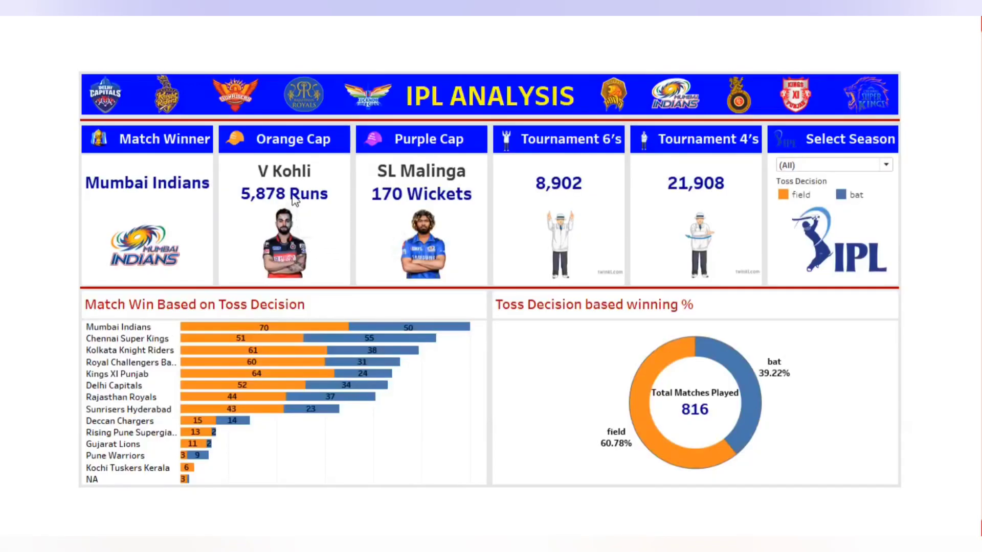
pyautogui.hotkey('alt', 'Tab')
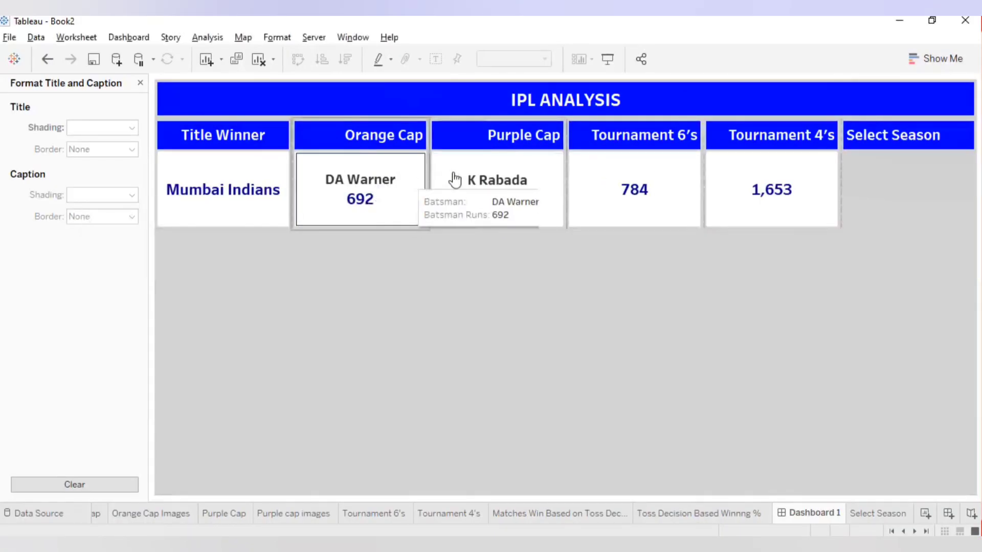
# Step: Append "Runs" after the SUM(Batsman Runs) value in the Orange Cap sheet's label and set its YEAR(Date) filter to (All)
pyautogui.click(417, 172)
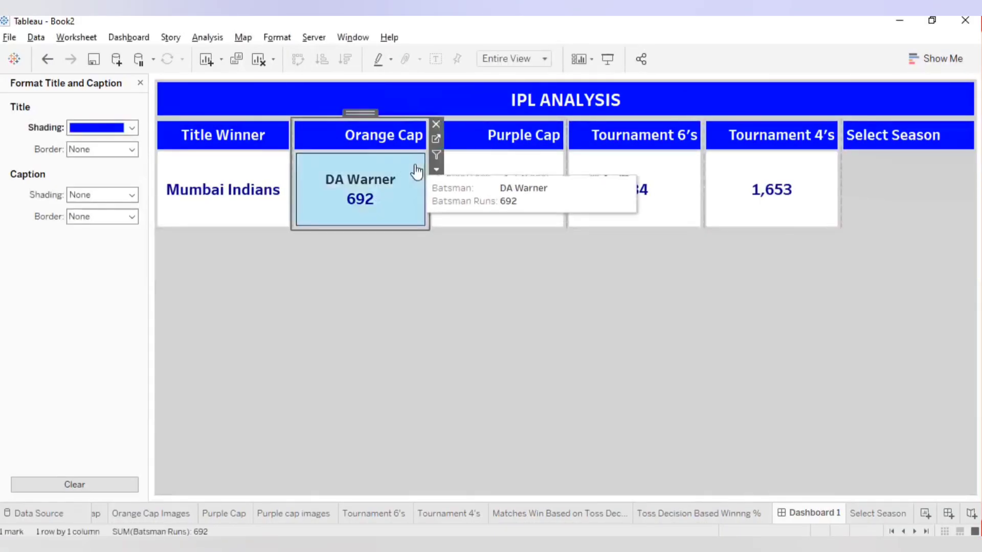
pyautogui.click(436, 138)
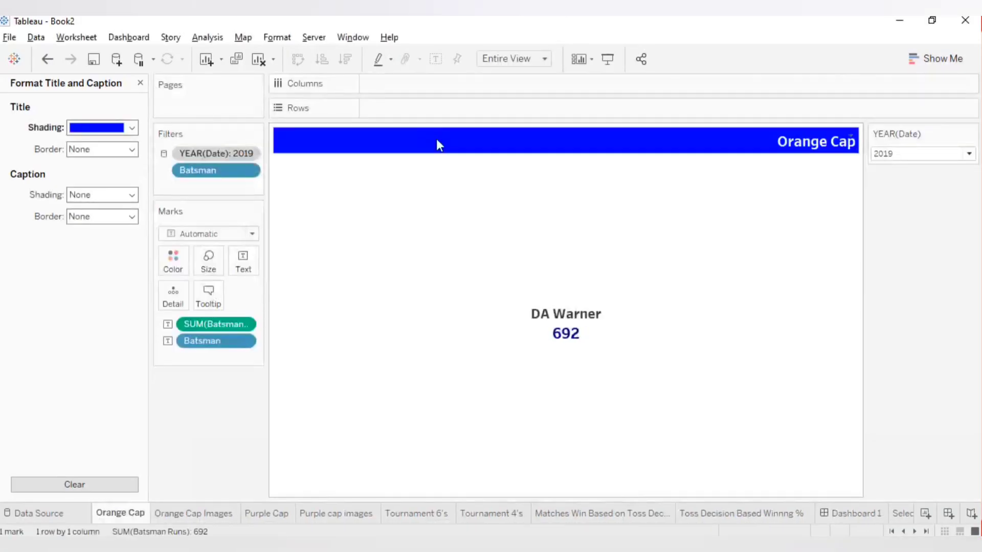
pyautogui.click(241, 272)
pyautogui.click(367, 293)
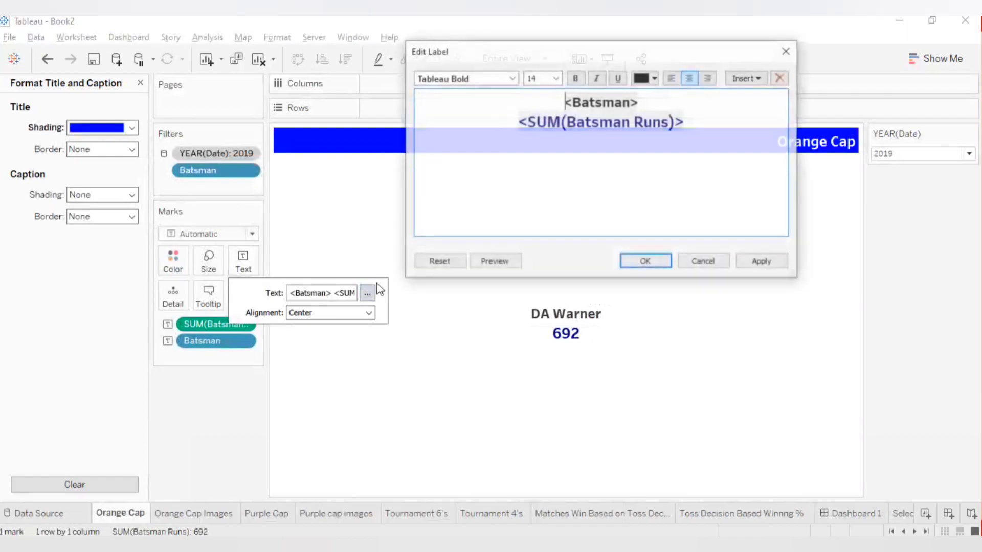
pyautogui.click(740, 126)
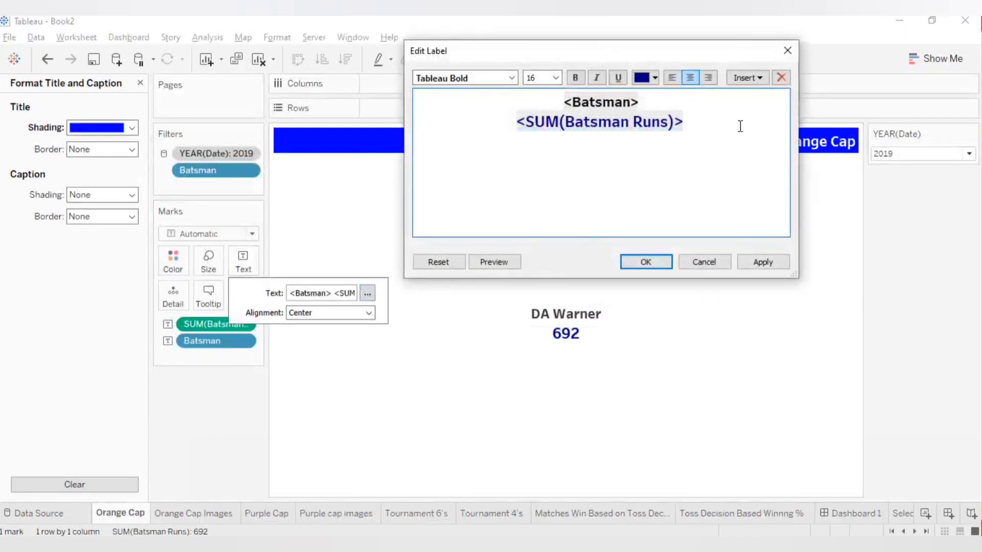
pyautogui.write('Runs')
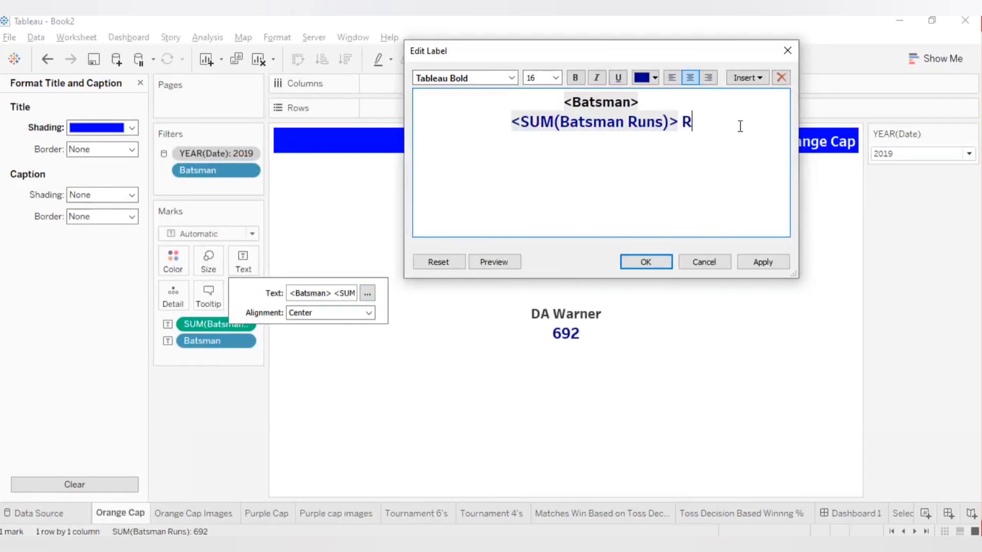
pyautogui.click(762, 262)
pyautogui.click(647, 262)
pyautogui.click(932, 155)
pyautogui.click(887, 185)
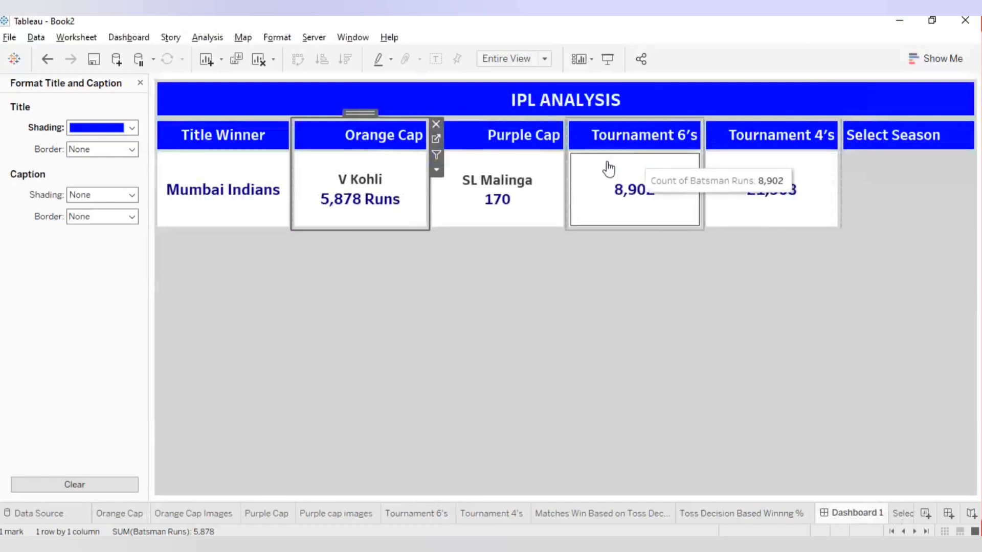
# Step: Append "Wickets" after the SUM(Is Wicket) value in the Purple Cap sheet's label and return to Dashboard 1
pyautogui.click(508, 152)
pyautogui.click(573, 138)
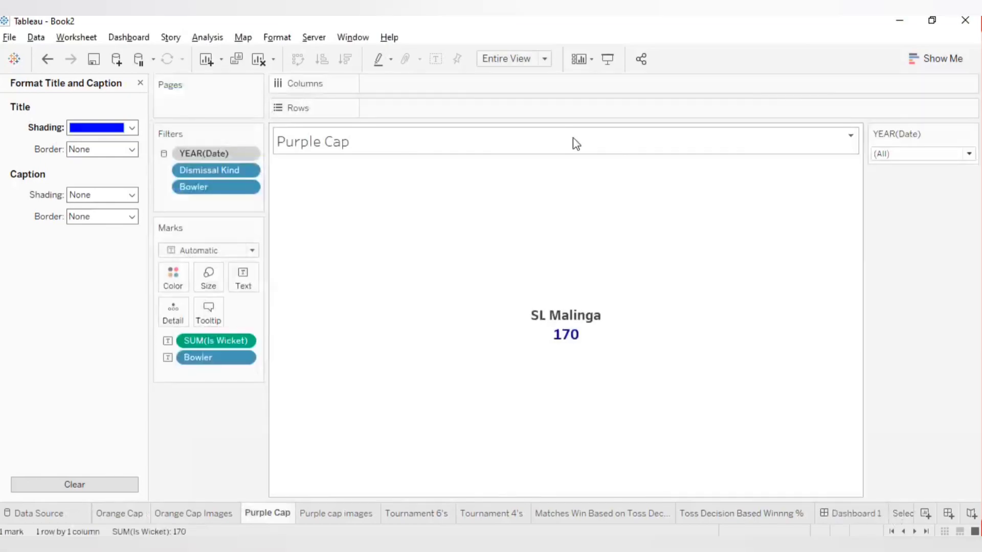
pyautogui.click(255, 276)
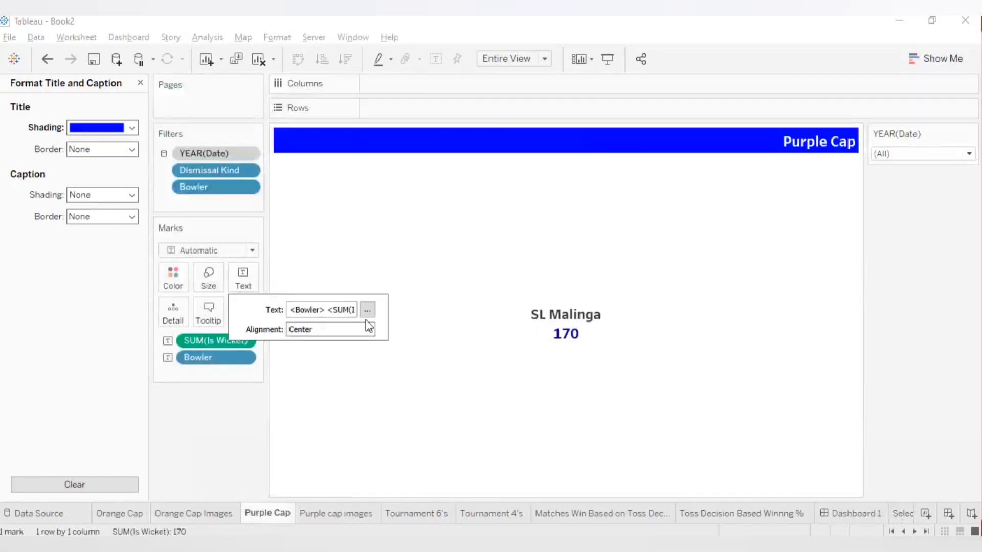
pyautogui.click(367, 310)
pyautogui.click(669, 125)
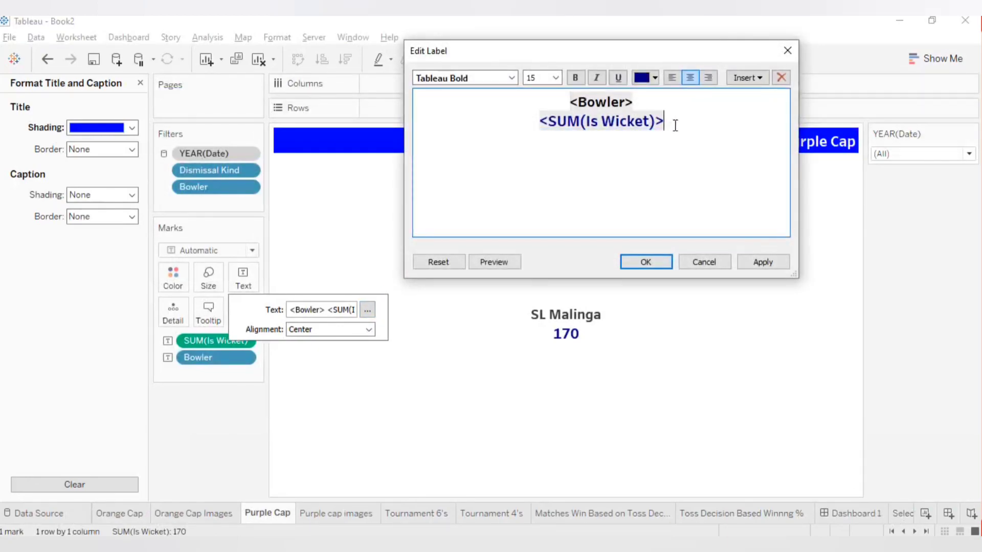
pyautogui.write('Wckets')
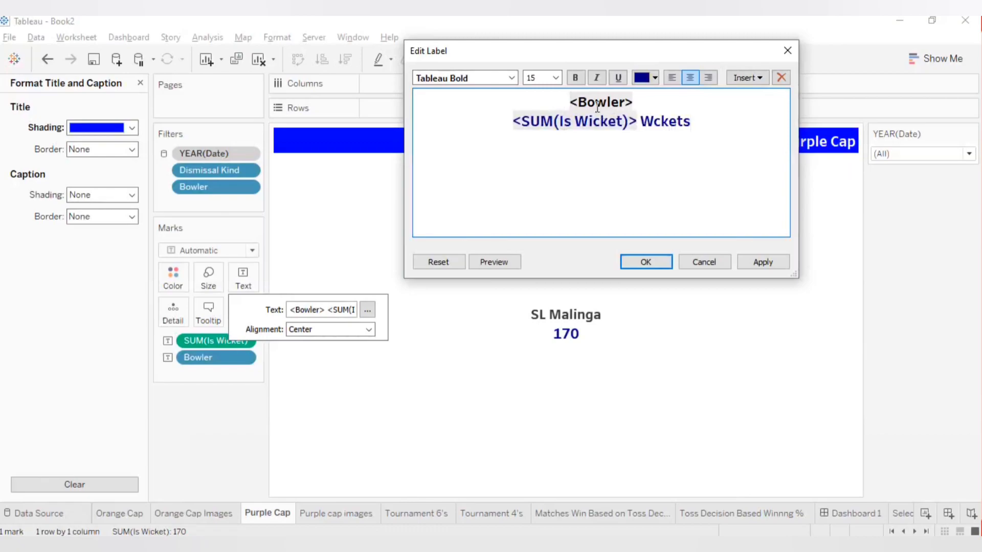
pyautogui.click(655, 125)
pyautogui.write('i')
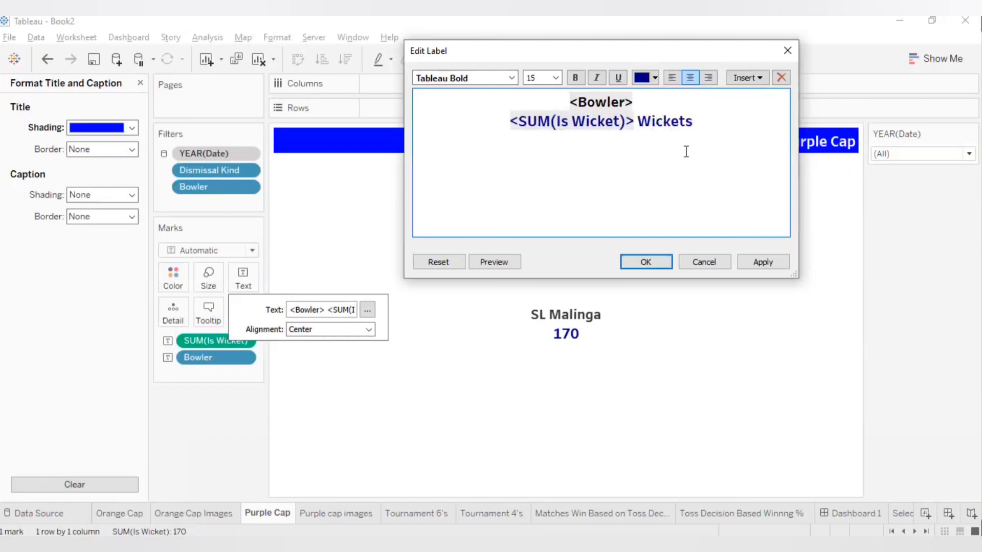
pyautogui.click(784, 265)
pyautogui.click(645, 262)
pyautogui.click(833, 516)
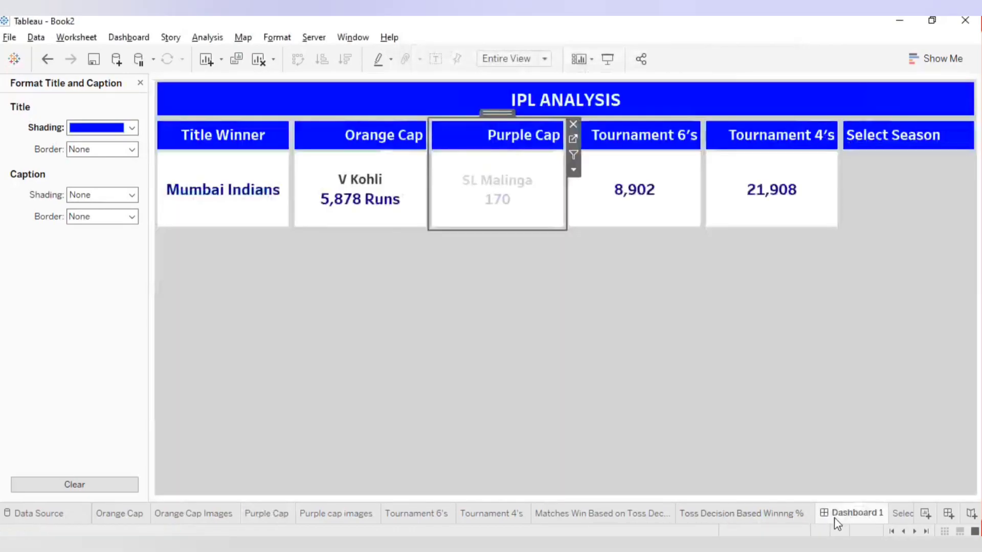
# Step: Add a horizontal container directly below the summary row and shorten it to a low strip across the dashboard
pyautogui.click(820, 385)
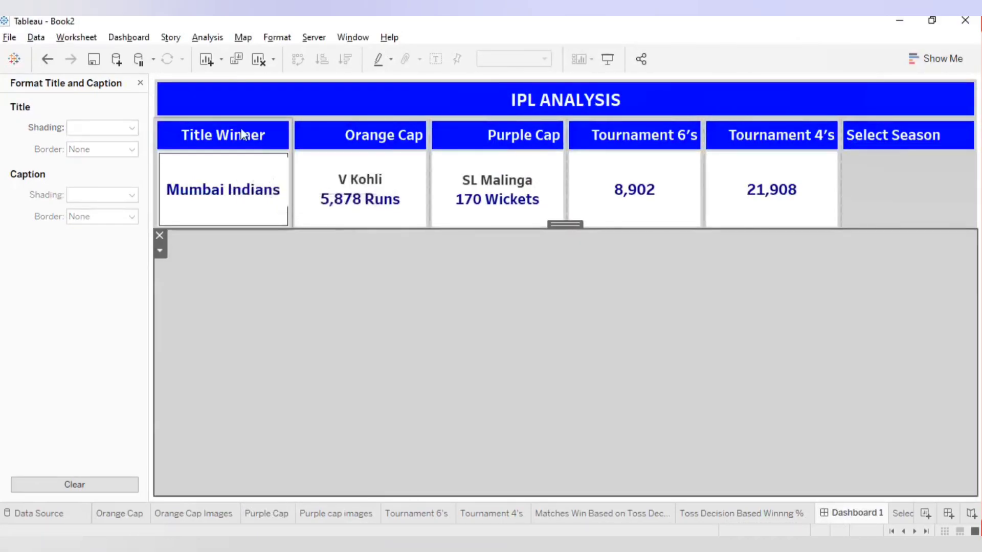
pyautogui.click(140, 83)
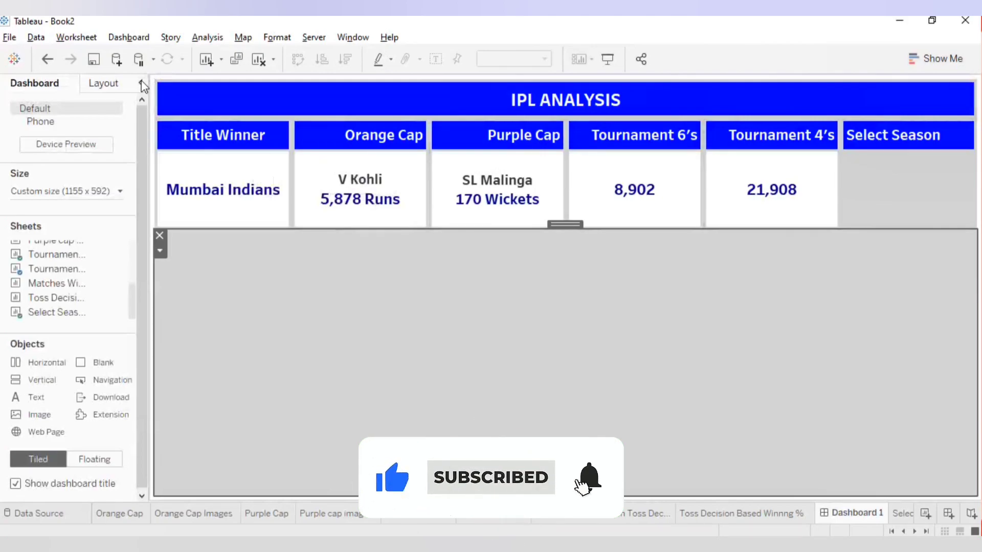
pyautogui.click(103, 83)
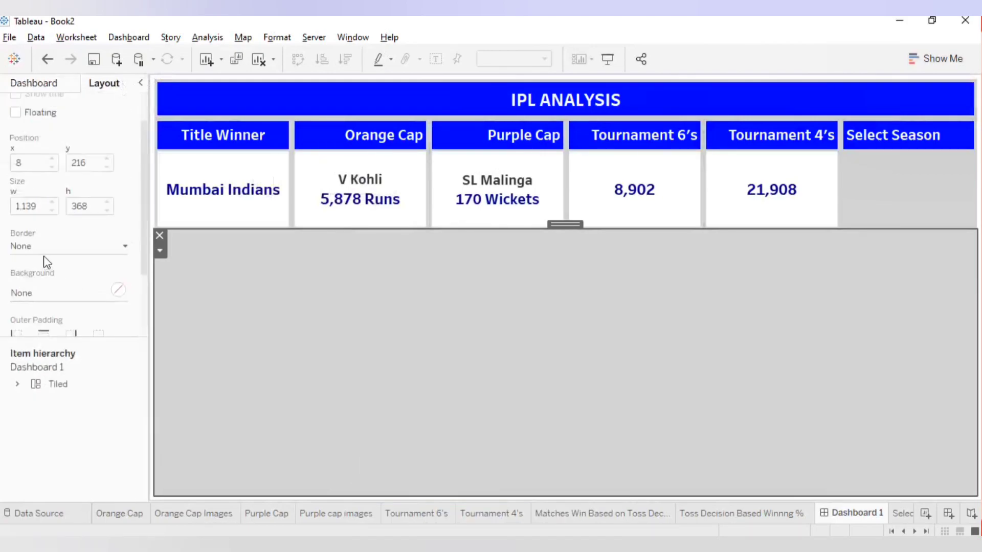
pyautogui.click(35, 91)
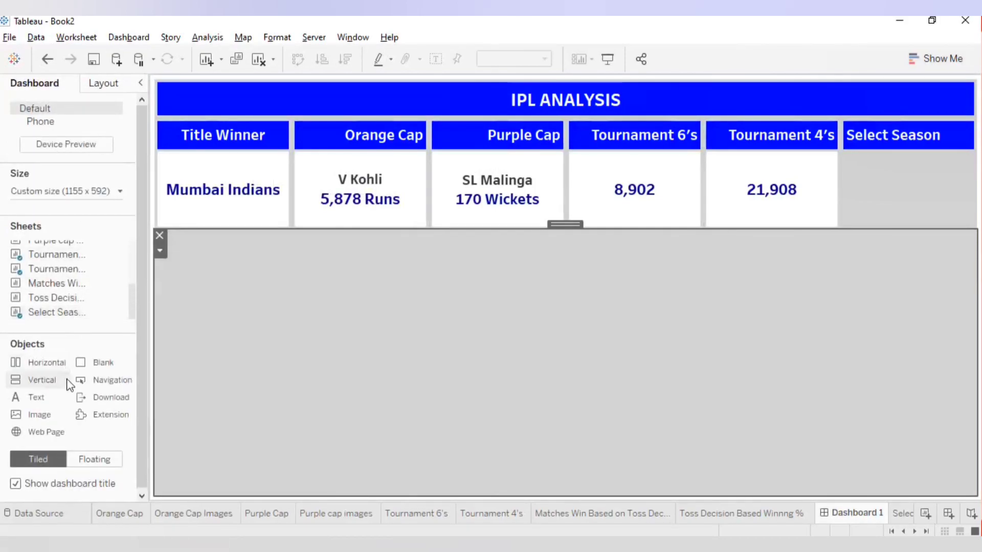
pyautogui.moveTo(46, 362); pyautogui.dragTo(274, 234)
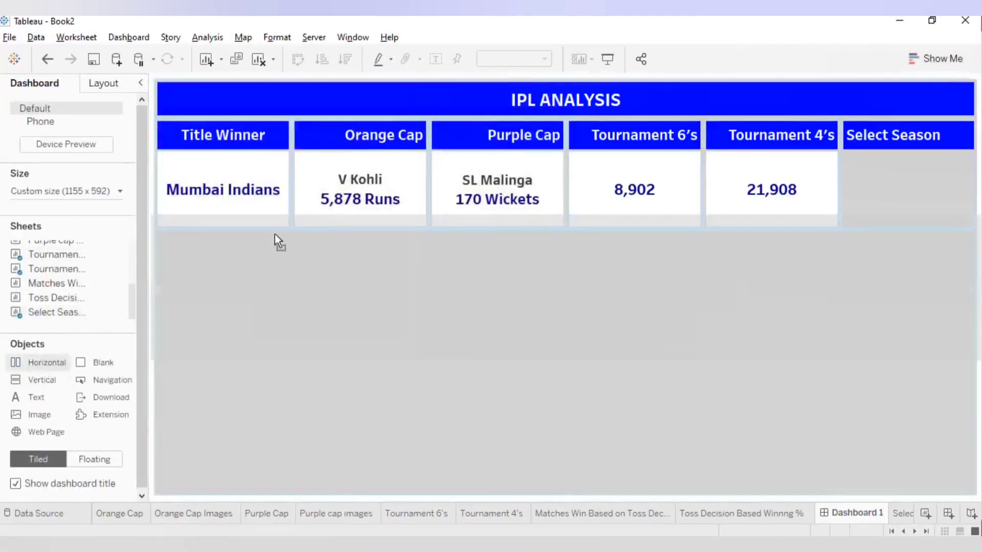
pyautogui.moveTo(242, 357); pyautogui.dragTo(259, 298)
pyautogui.click(387, 362)
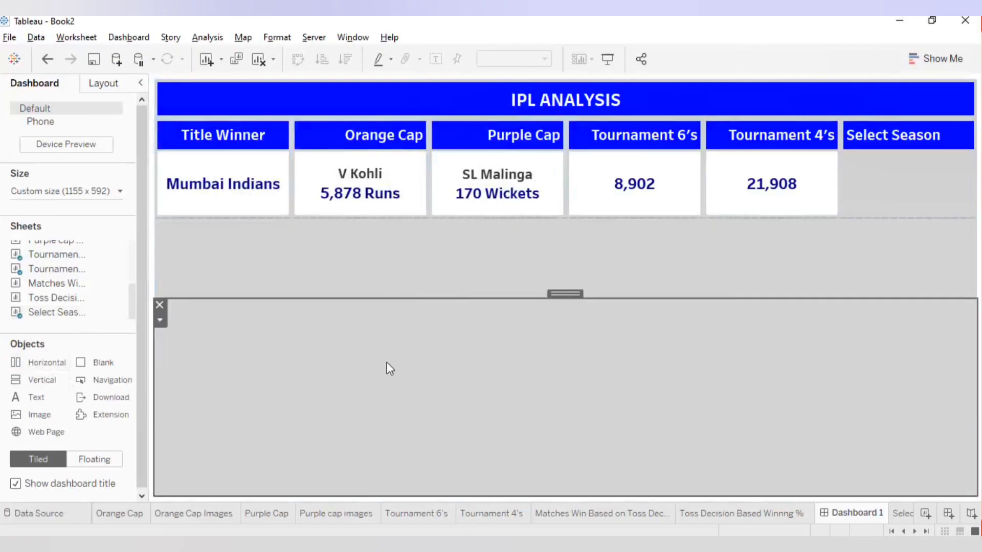
pyautogui.click(288, 232)
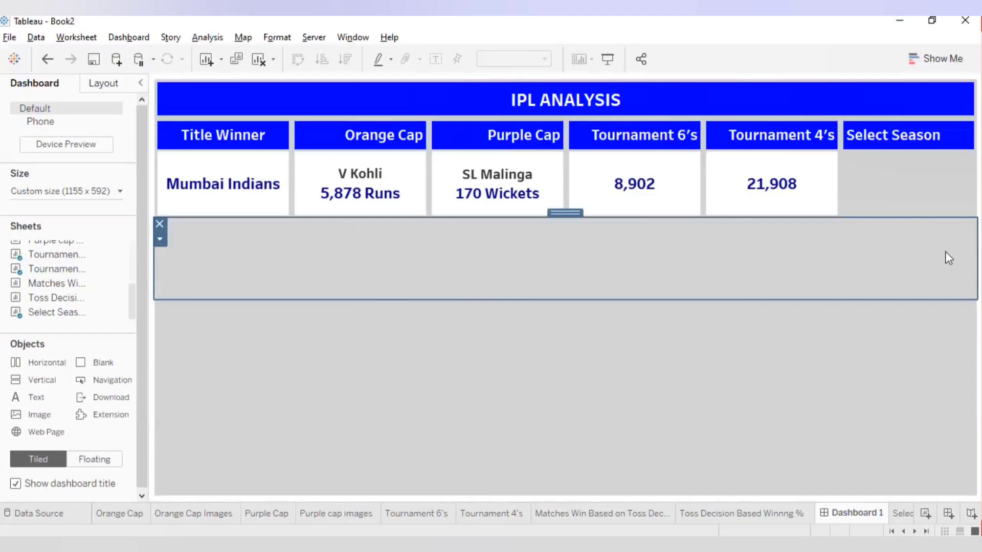
pyautogui.moveTo(702, 297); pyautogui.dragTo(705, 305)
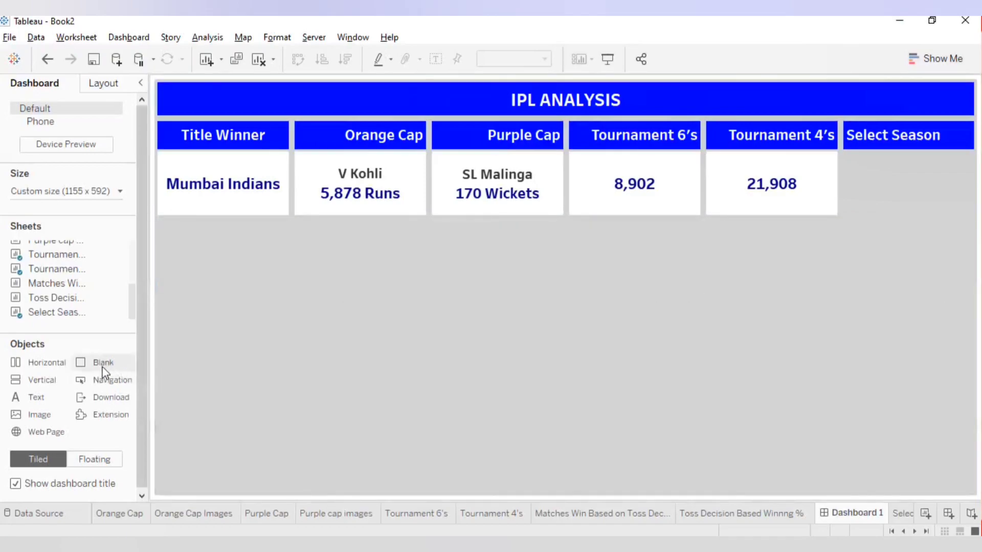
# Step: Create a new worksheet and name it Blank Sheet
pyautogui.click(925, 513)
pyautogui.doubleClick(900, 511)
pyautogui.write('Bla')
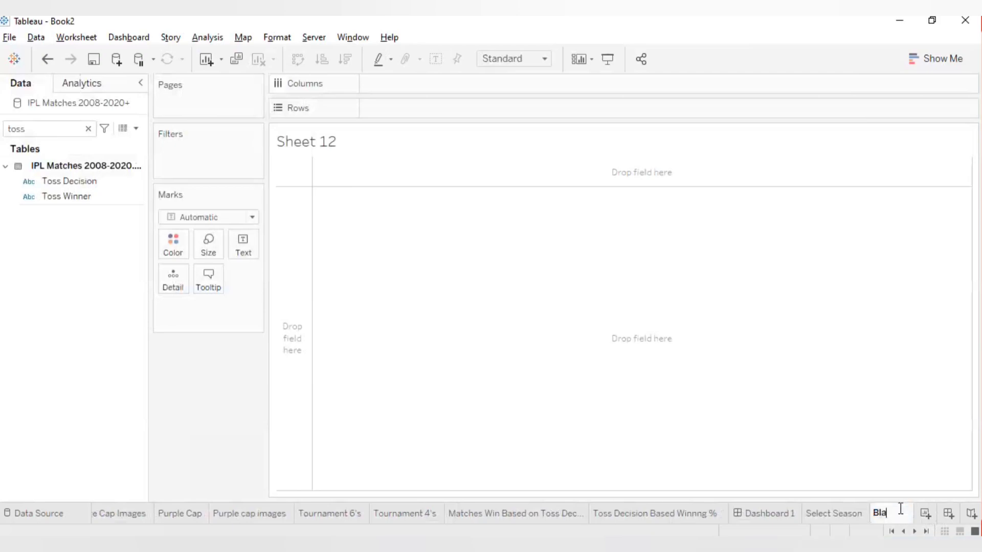
pyautogui.write('nk Sheet')
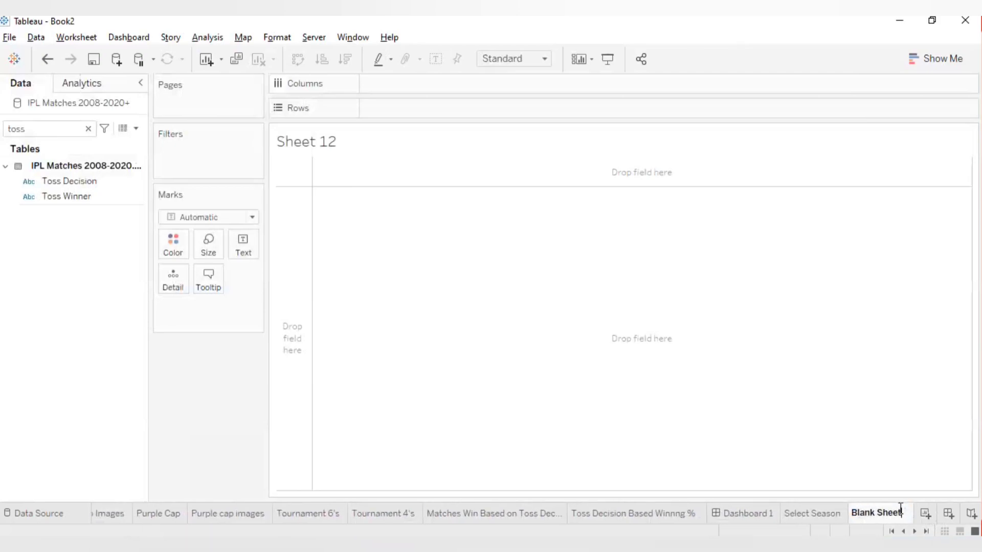
pyautogui.click(846, 446)
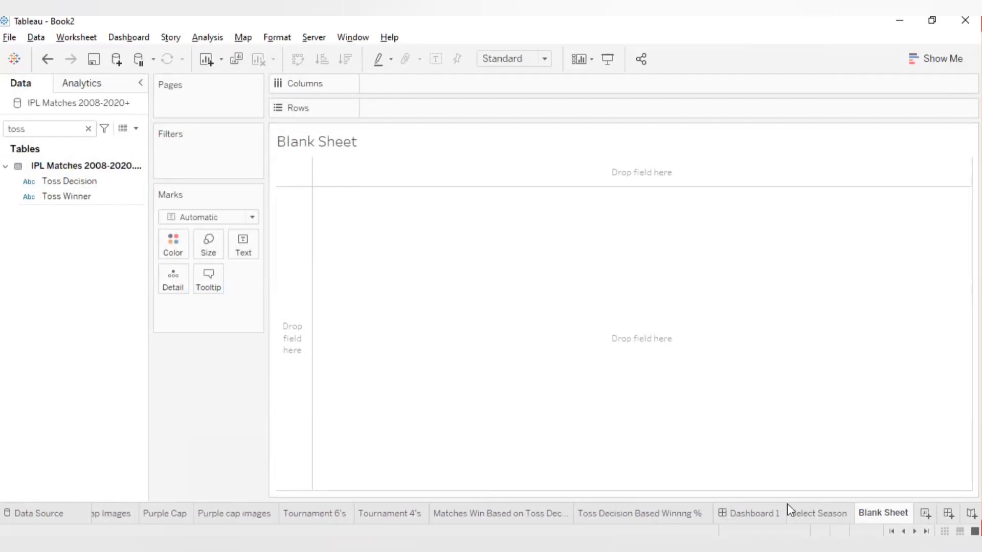
# Step: Place the Blank Sheet worksheet in the new horizontal container on Dashboard 1
pyautogui.click(756, 516)
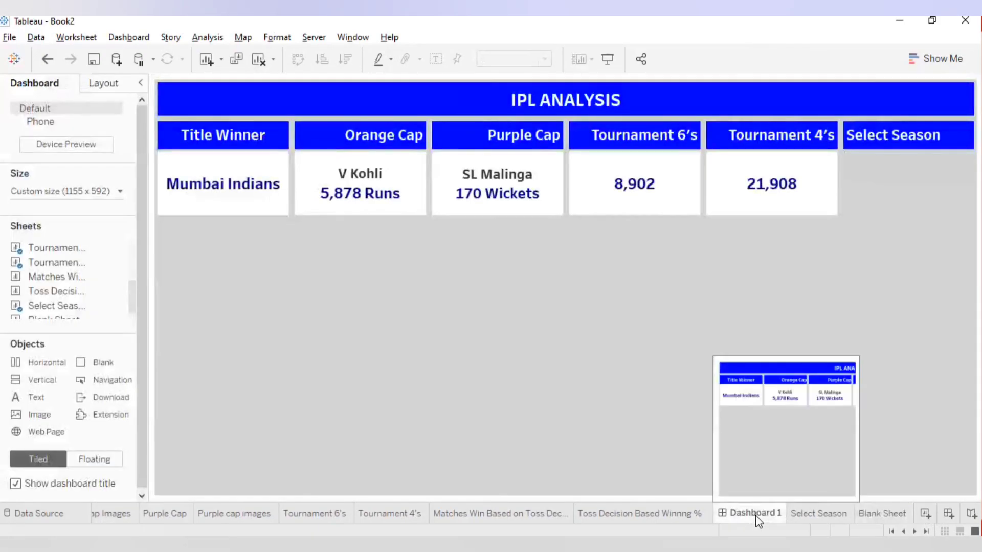
pyautogui.moveTo(97, 308)
pyautogui.scroll(-1, 131, 297)
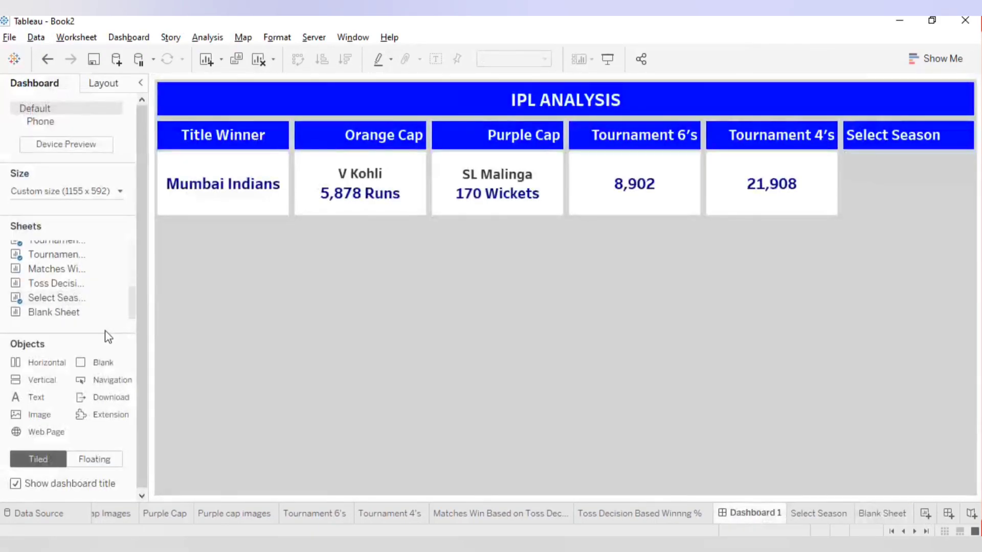
pyautogui.moveTo(59, 313)
pyautogui.moveTo(56, 311); pyautogui.dragTo(460, 251)
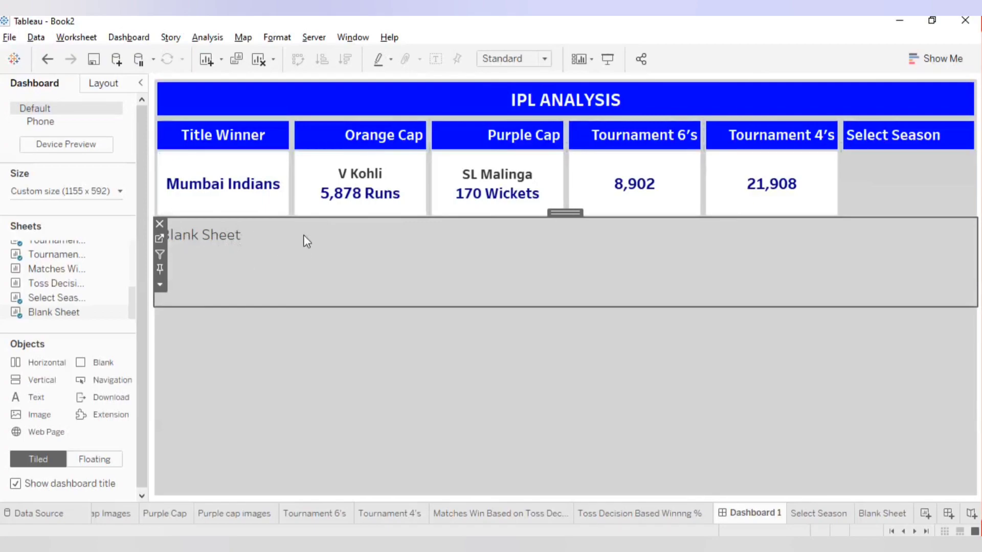
# Step: Go through the sheets of the summary row to count how many items the container below needs
pyautogui.click(269, 132)
pyautogui.click(336, 130)
pyautogui.click(475, 131)
pyautogui.click(649, 137)
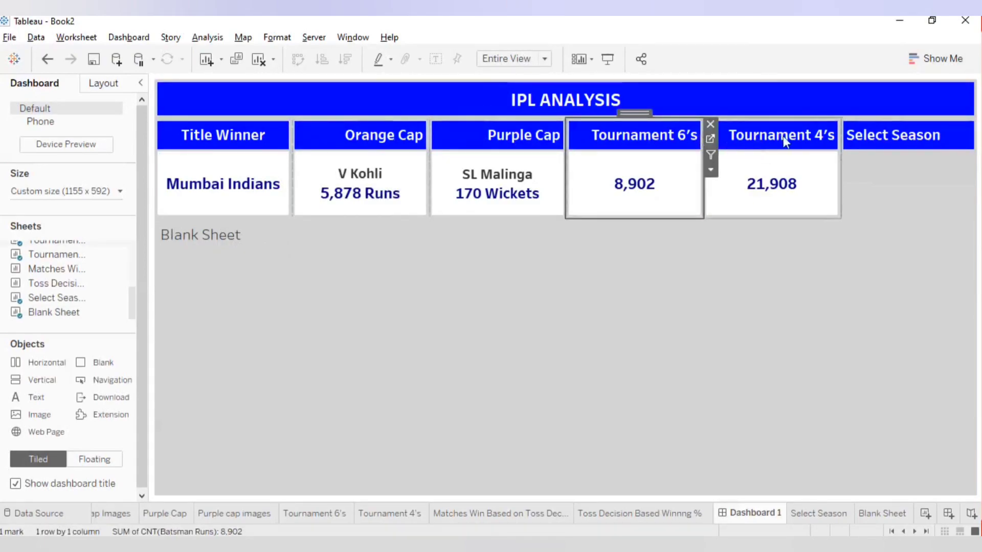
pyautogui.click(784, 137)
pyautogui.click(894, 130)
pyautogui.click(269, 237)
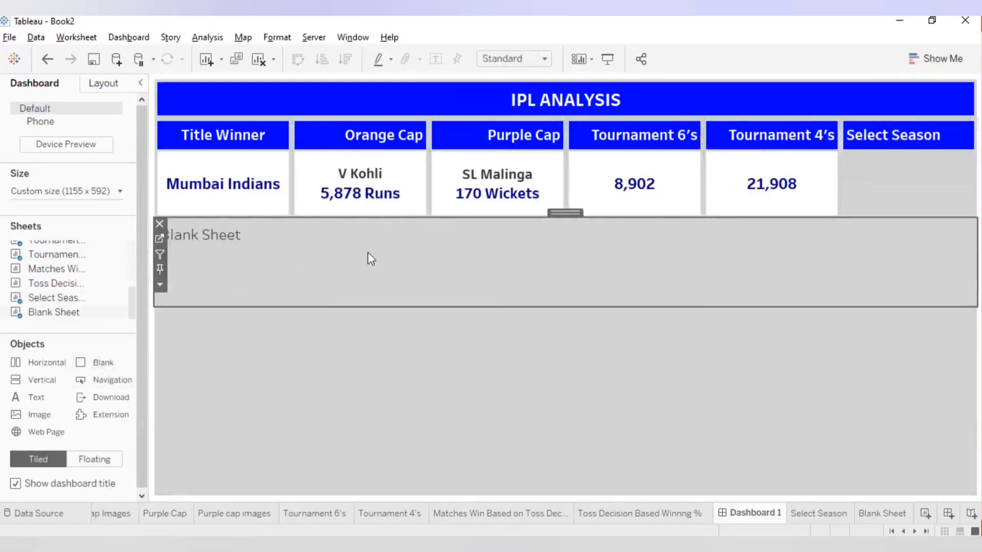
# Step: Add five blank objects side by side before Blank Sheet in the horizontal container
pyautogui.moveTo(87, 361)
pyautogui.mouseDown()
pyautogui.moveTo(199, 269)
pyautogui.moveTo(168, 245)
pyautogui.moveTo(170, 263)
pyautogui.moveTo(183, 262)
pyautogui.mouseUp()
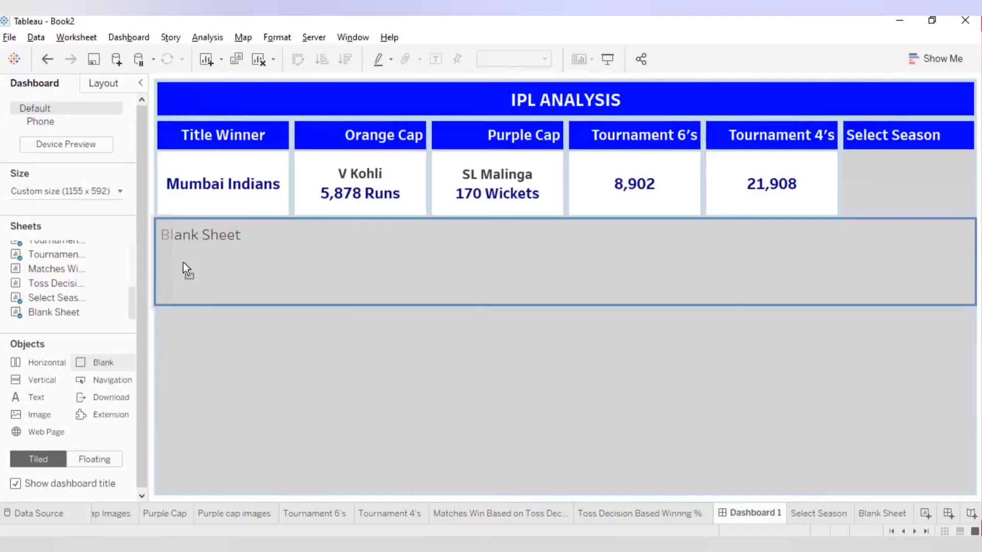
pyautogui.moveTo(183, 262); pyautogui.dragTo(183, 262)
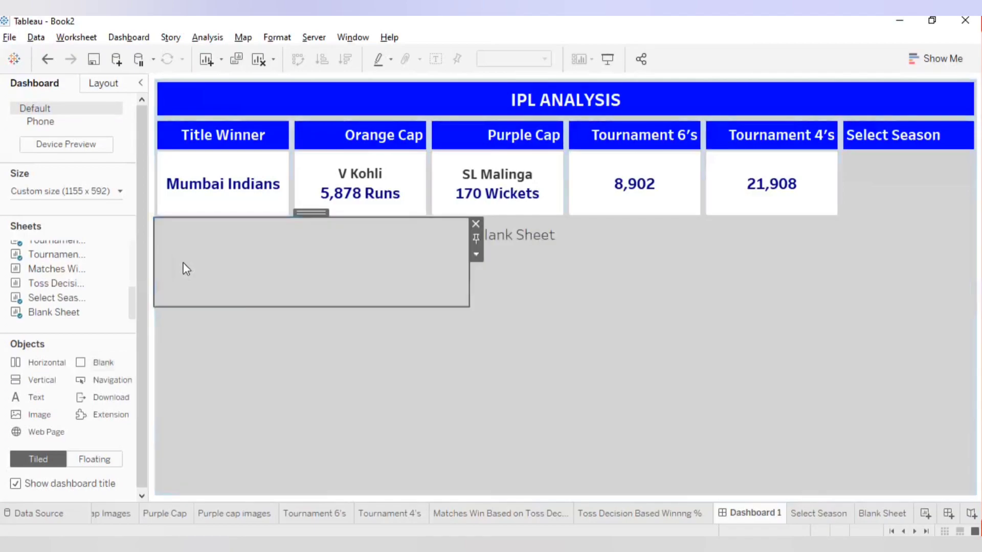
pyautogui.moveTo(113, 367); pyautogui.dragTo(186, 265)
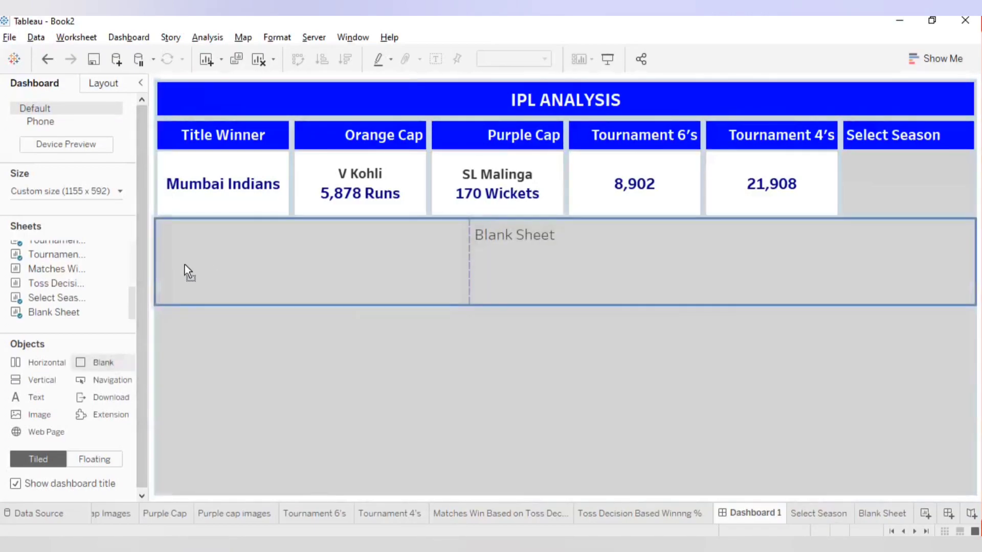
pyautogui.moveTo(265, 262); pyautogui.dragTo(465, 264)
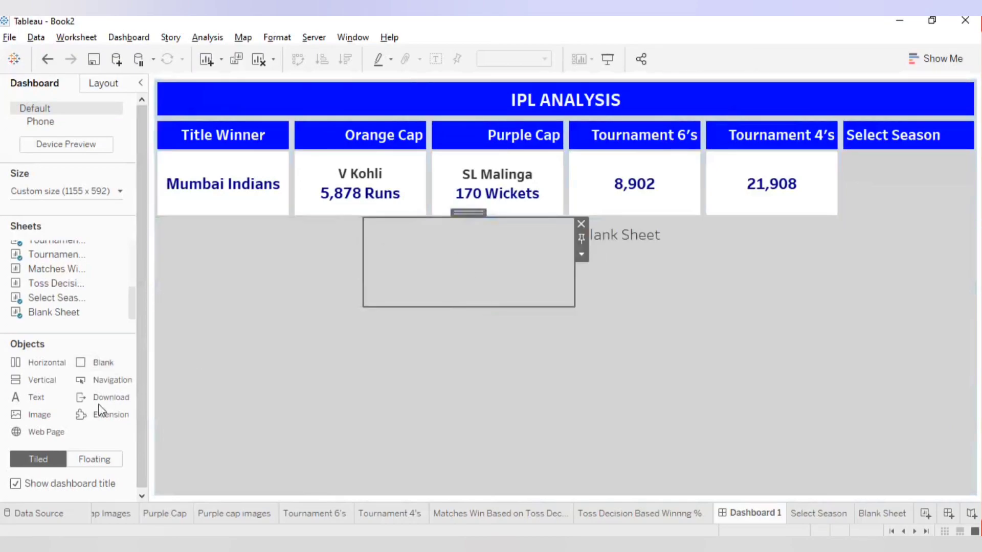
pyautogui.moveTo(123, 368); pyautogui.dragTo(544, 253)
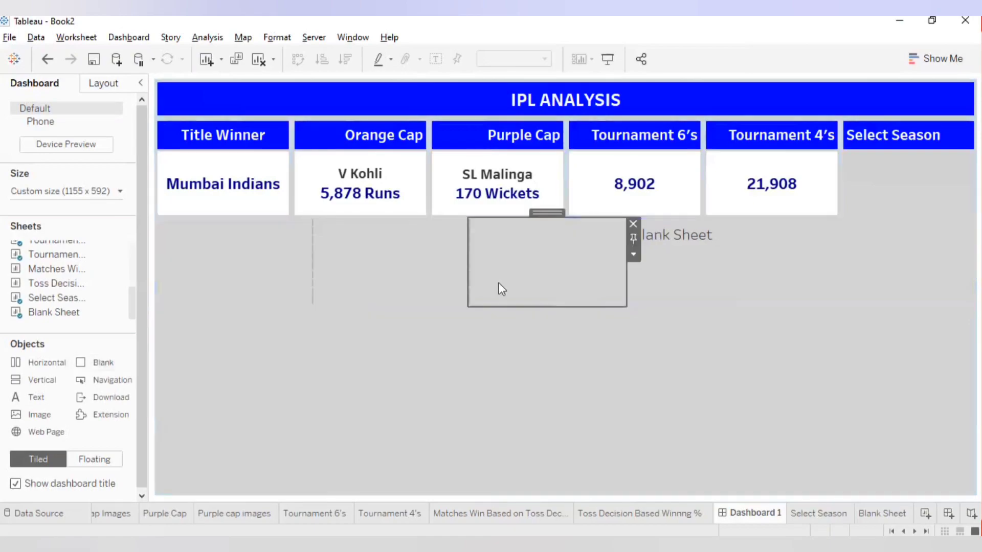
pyautogui.moveTo(132, 360); pyautogui.dragTo(314, 255)
pyautogui.moveTo(103, 364); pyautogui.dragTo(413, 244)
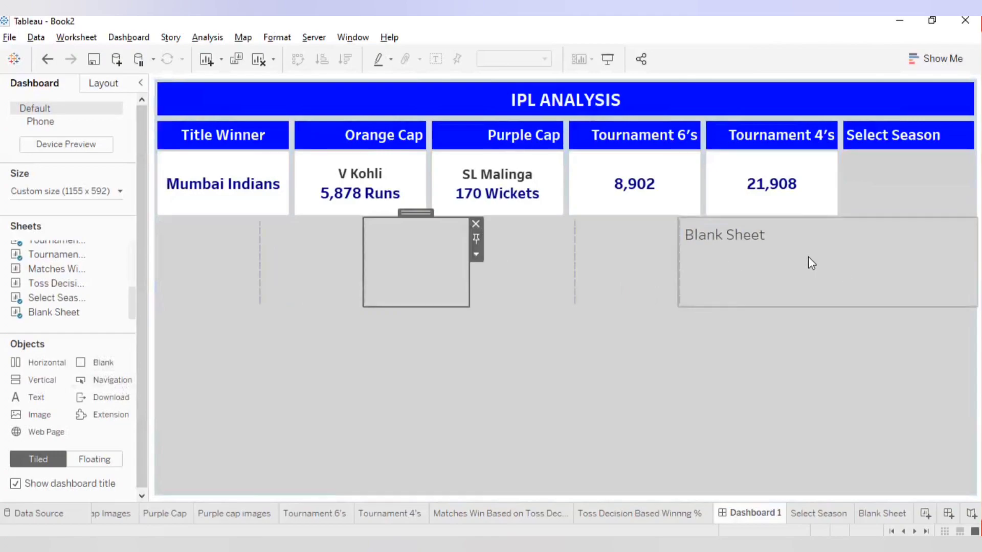
# Step: Check each blank object and Blank Sheet in the container to confirm the number of items in the row
pyautogui.click(269, 258)
pyautogui.click(212, 260)
pyautogui.click(305, 257)
pyautogui.click(425, 269)
pyautogui.click(532, 265)
pyautogui.click(651, 269)
pyautogui.click(805, 271)
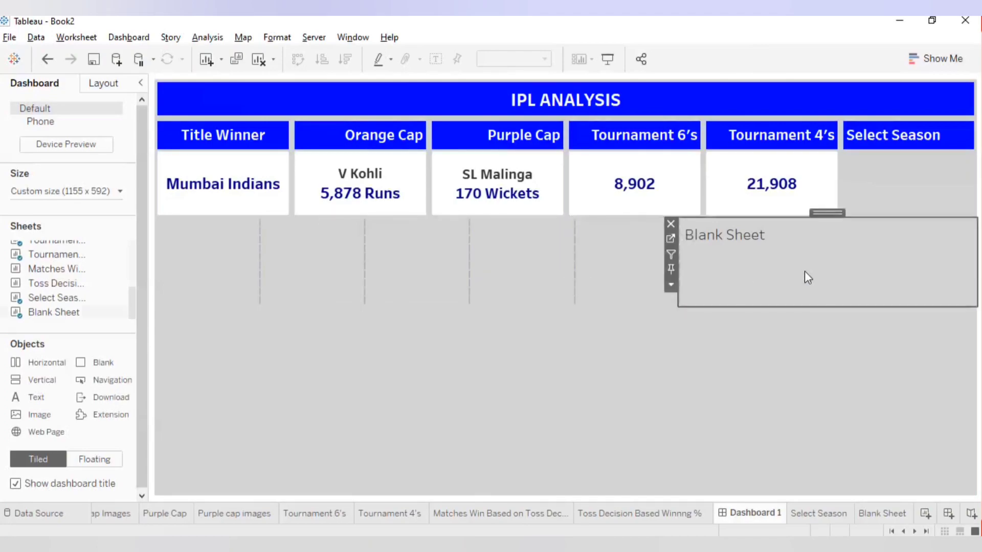
# Step: Distribute the contents of the horizontal container holding the five blank objects and Blank Sheet evenly
pyautogui.click(590, 263)
pyautogui.click(529, 258)
pyautogui.click(388, 261)
pyautogui.click(292, 258)
pyautogui.click(201, 260)
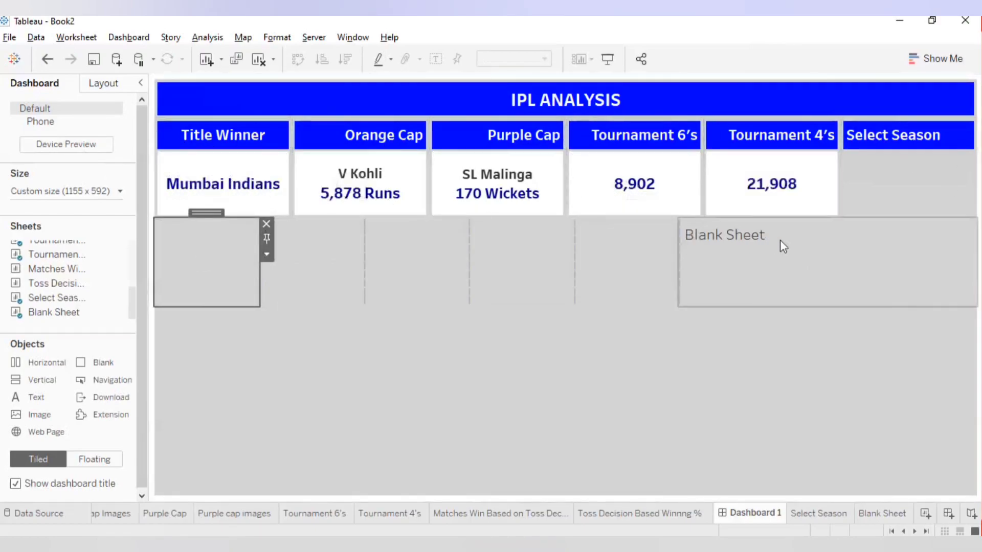
pyautogui.click(732, 275)
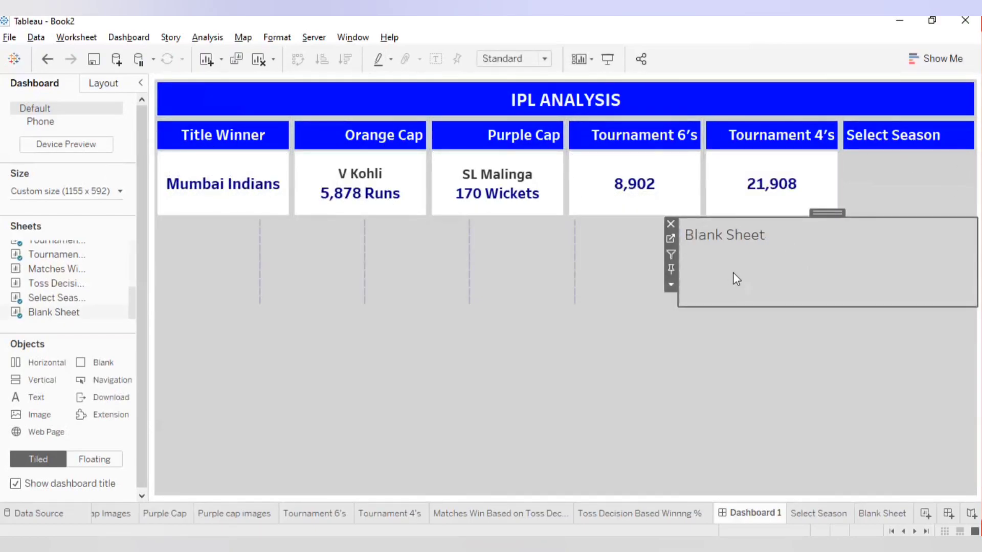
pyautogui.click(670, 286)
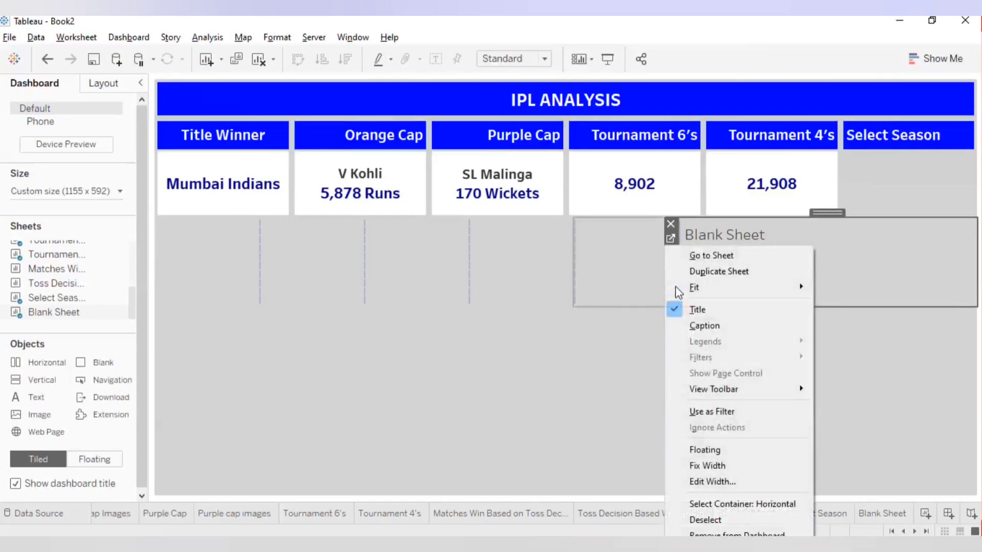
pyautogui.click(740, 504)
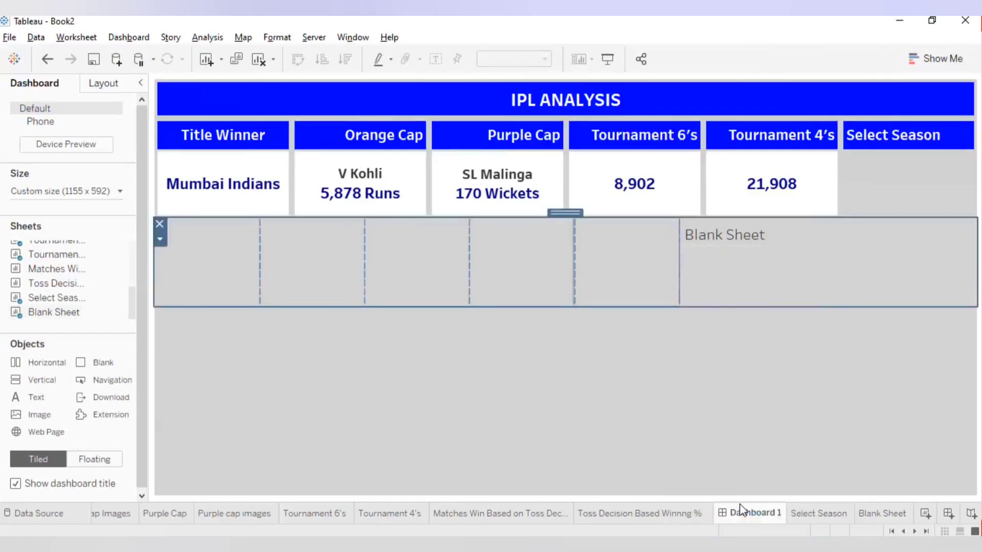
pyautogui.click(159, 239)
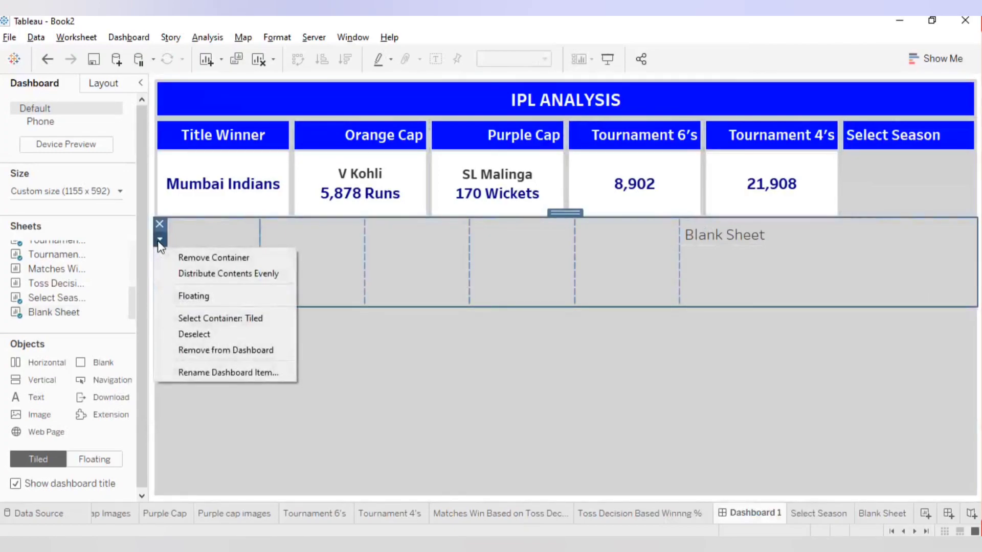
pyautogui.click(199, 276)
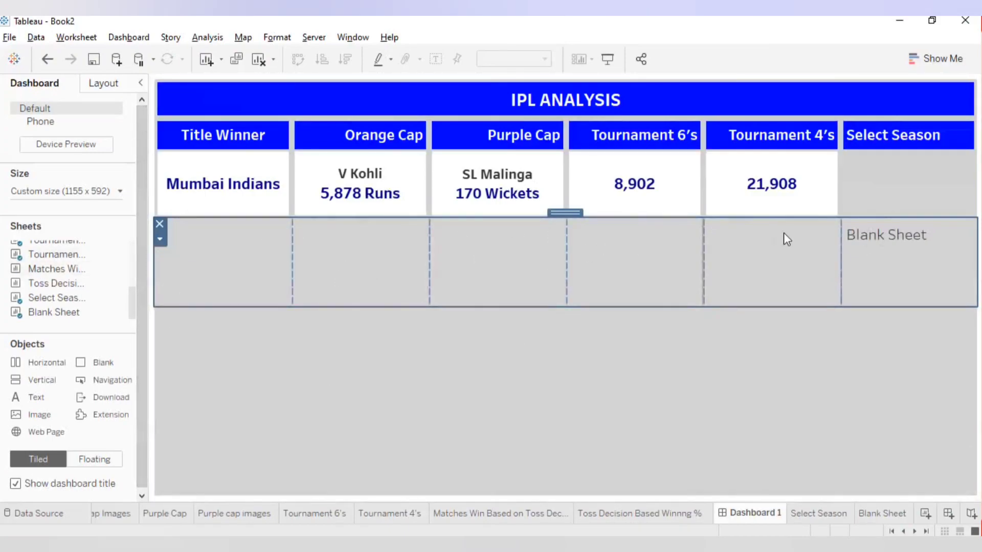
# Step: Hide the Blank Sheet title on the dashboard and check the six items in its row
pyautogui.rightClick(874, 234)
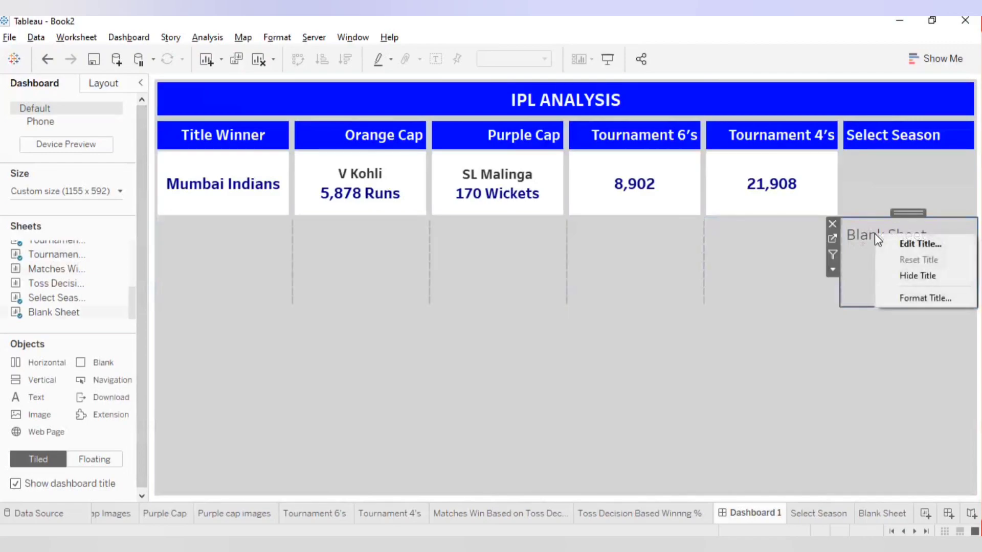
pyautogui.click(915, 276)
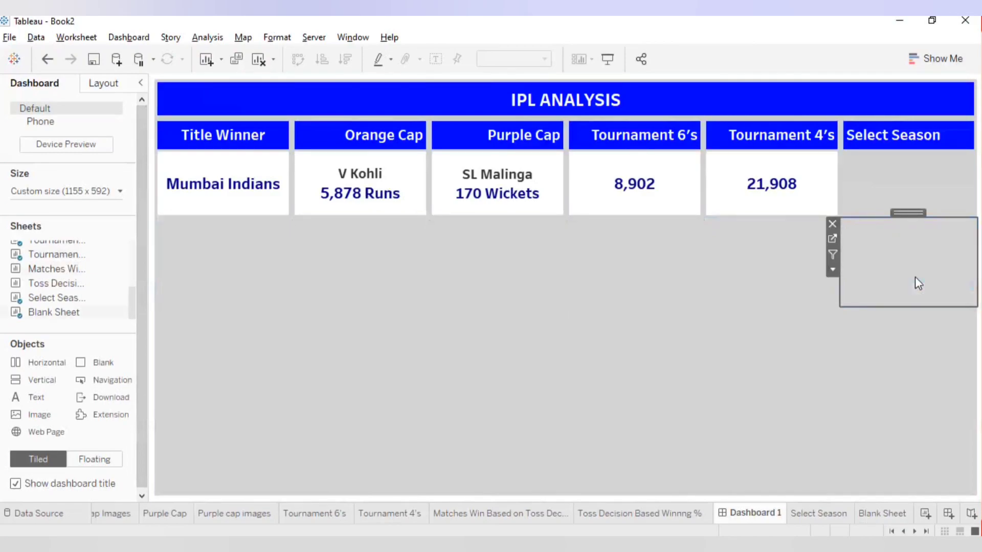
pyautogui.click(766, 395)
pyautogui.click(231, 269)
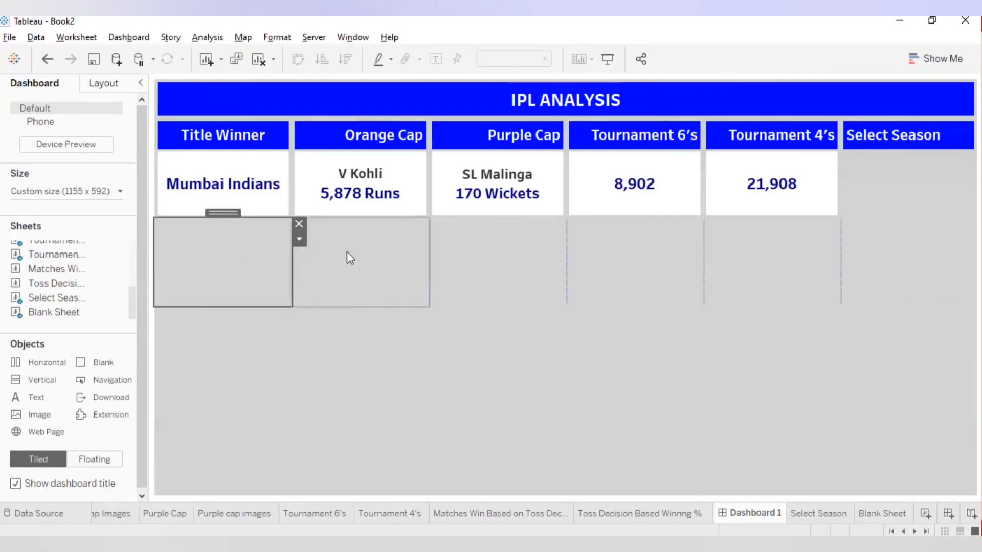
pyautogui.click(348, 252)
pyautogui.click(516, 255)
pyautogui.click(627, 260)
pyautogui.click(750, 242)
pyautogui.click(919, 238)
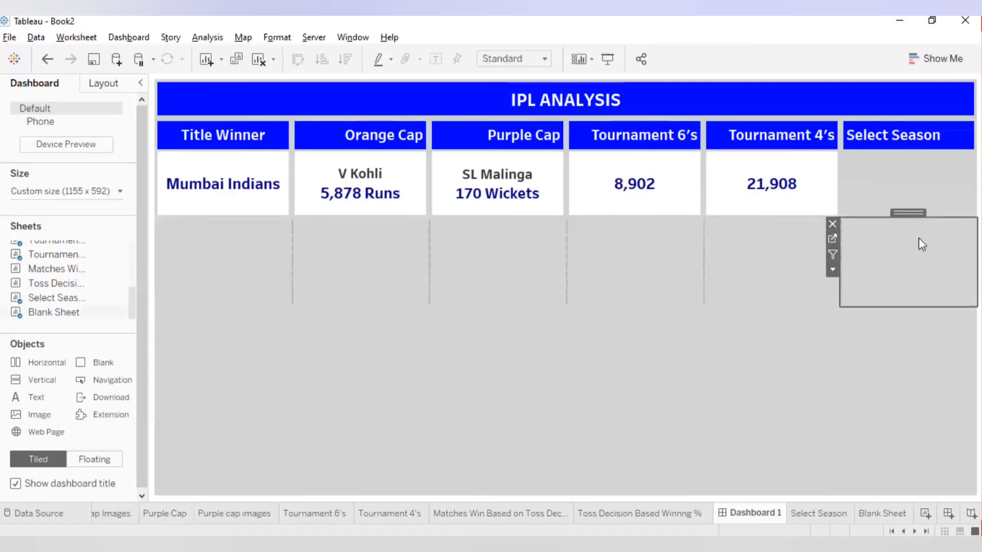
# Step: Give the blank objects beneath Title Winner and Orange Cap a white background
pyautogui.click(237, 266)
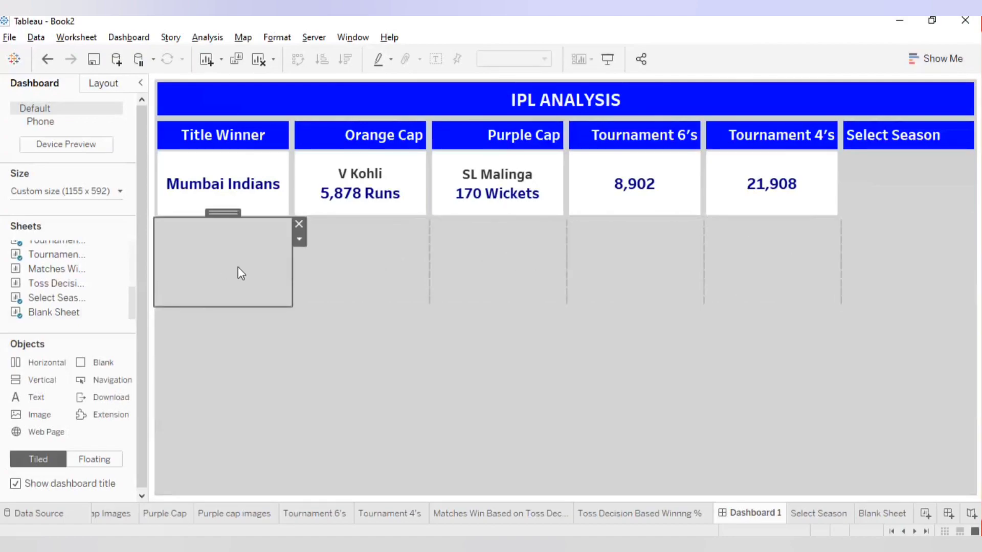
pyautogui.click(104, 90)
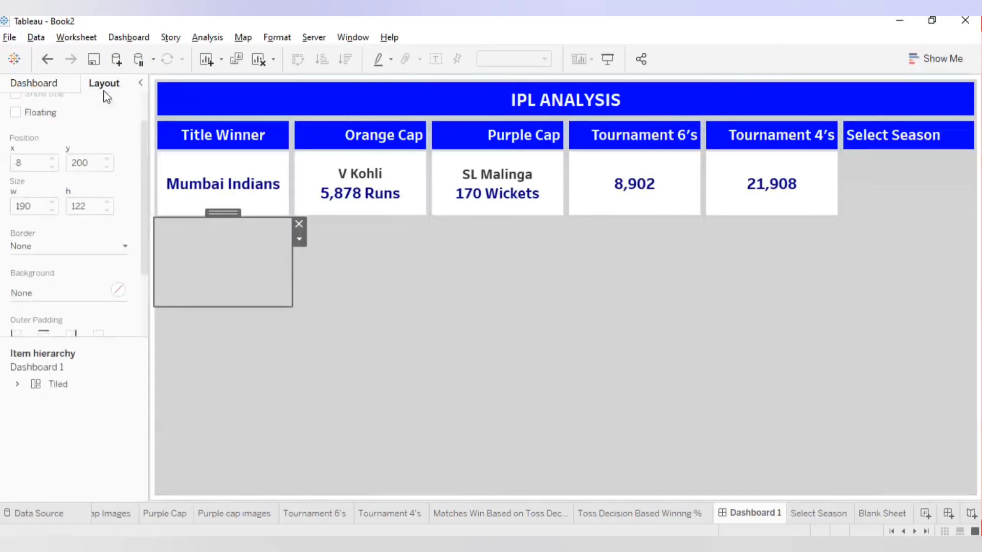
pyautogui.click(48, 295)
pyautogui.click(39, 341)
pyautogui.click(333, 244)
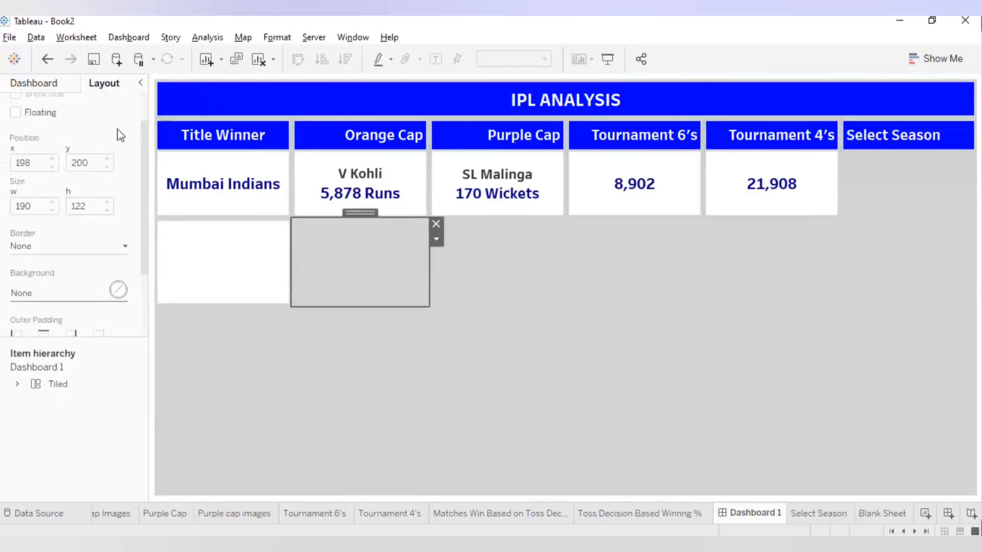
pyautogui.click(44, 299)
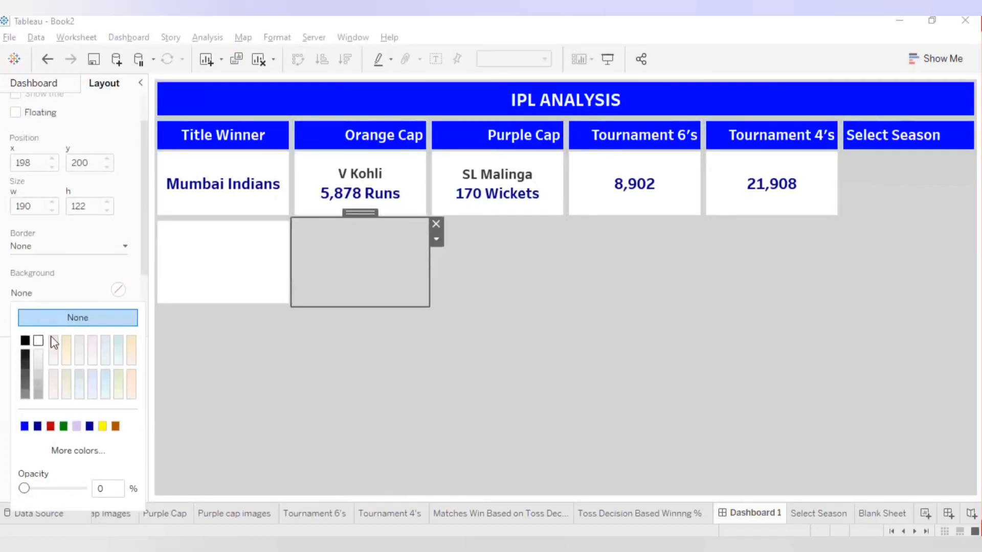
pyautogui.click(38, 341)
# Step: Give the blank objects beneath Purple Cap, Tournament 6's and Tournament 4's a white background
pyautogui.click(467, 247)
pyautogui.click(36, 299)
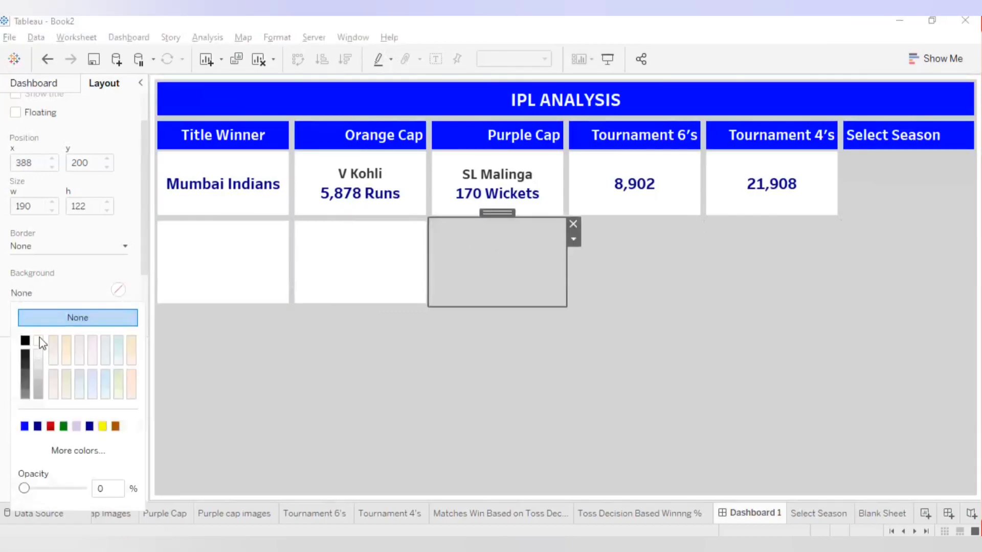
pyautogui.click(39, 341)
pyautogui.click(594, 263)
pyautogui.click(46, 295)
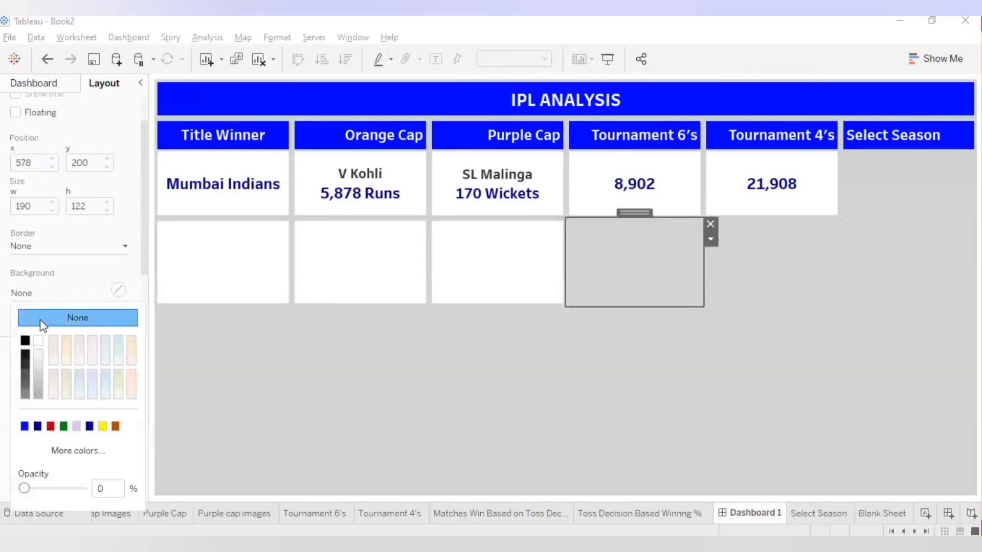
pyautogui.click(40, 342)
pyautogui.click(713, 278)
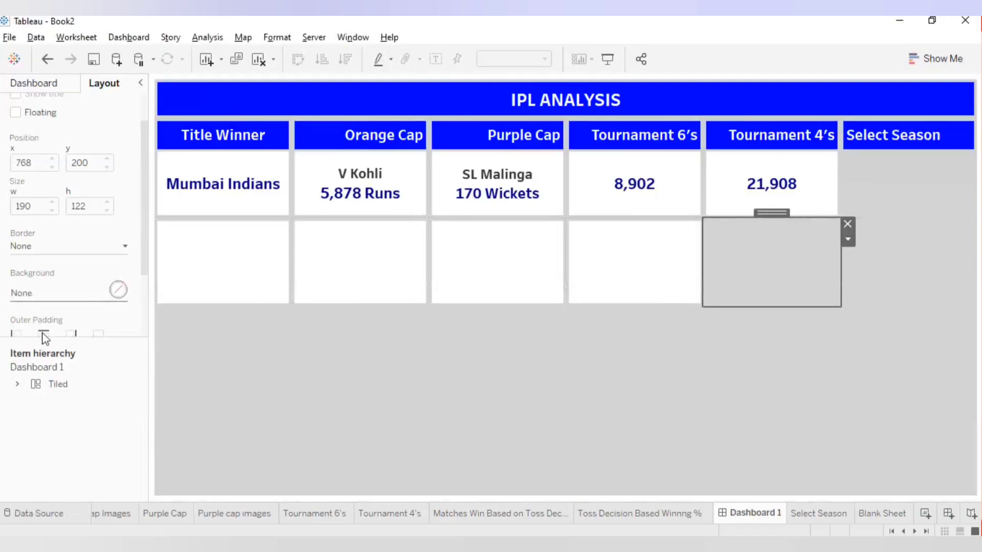
pyautogui.click(39, 289)
pyautogui.click(39, 341)
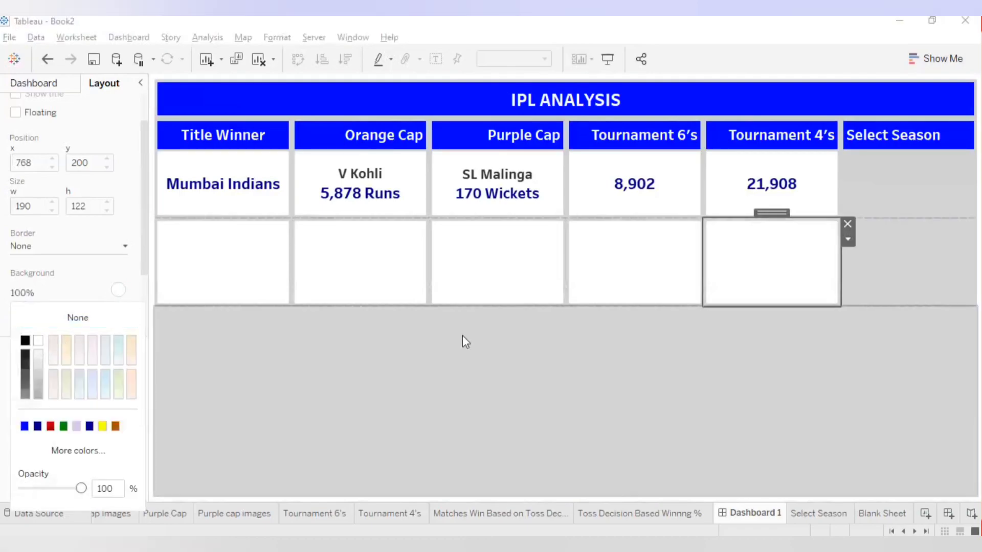
# Step: Set the backgrounds of Blank Sheet and the Select Season sheet above it to white
pyautogui.click(905, 255)
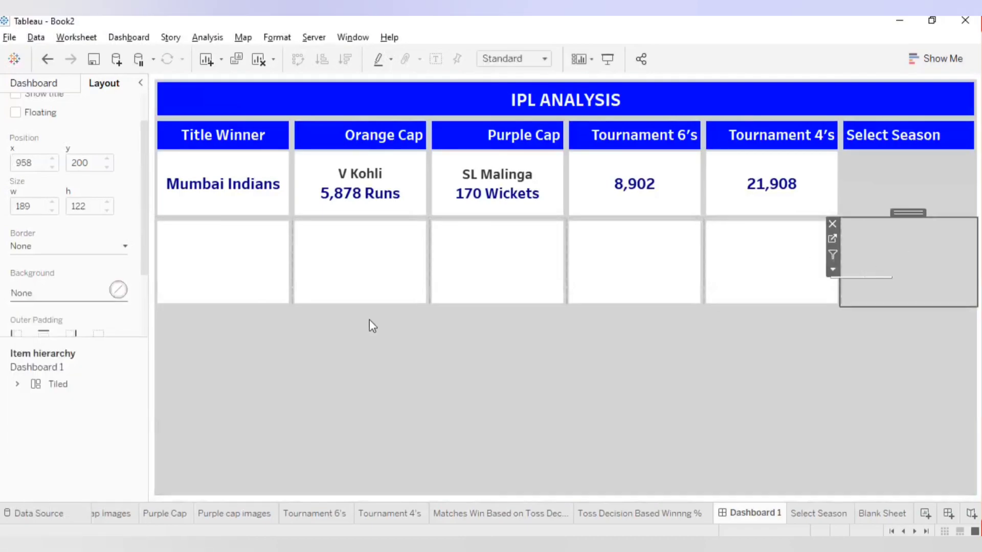
pyautogui.click(37, 286)
pyautogui.click(38, 341)
pyautogui.moveTo(899, 213); pyautogui.dragTo(916, 173)
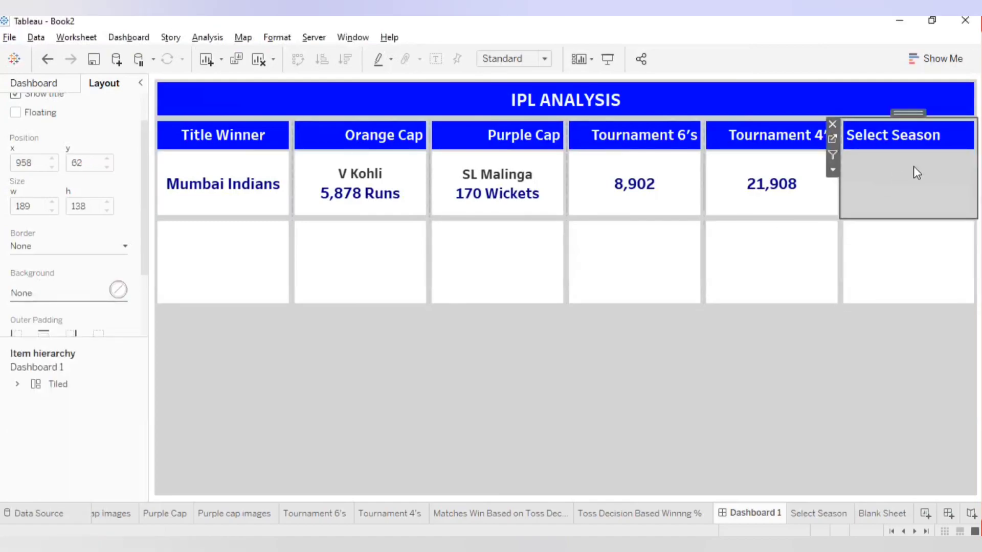
pyautogui.click(35, 287)
pyautogui.click(36, 343)
pyautogui.click(628, 430)
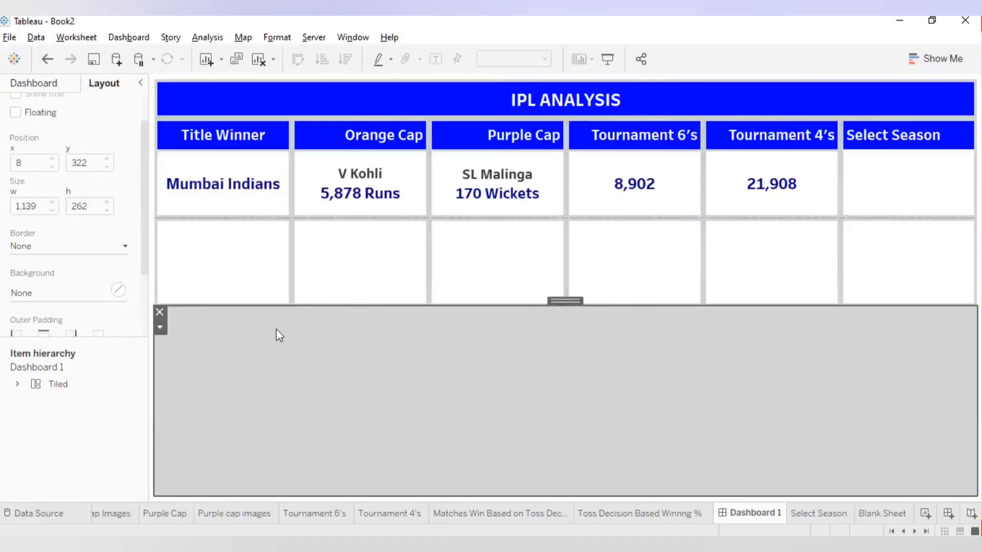
pyautogui.click(262, 271)
pyautogui.click(457, 392)
pyautogui.click(228, 214)
pyautogui.click(210, 250)
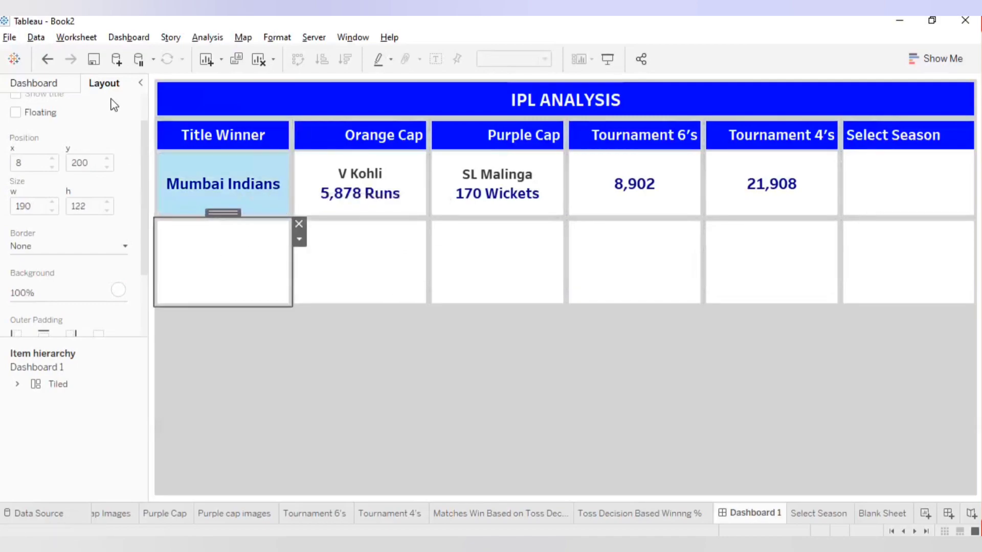
pyautogui.click(230, 206)
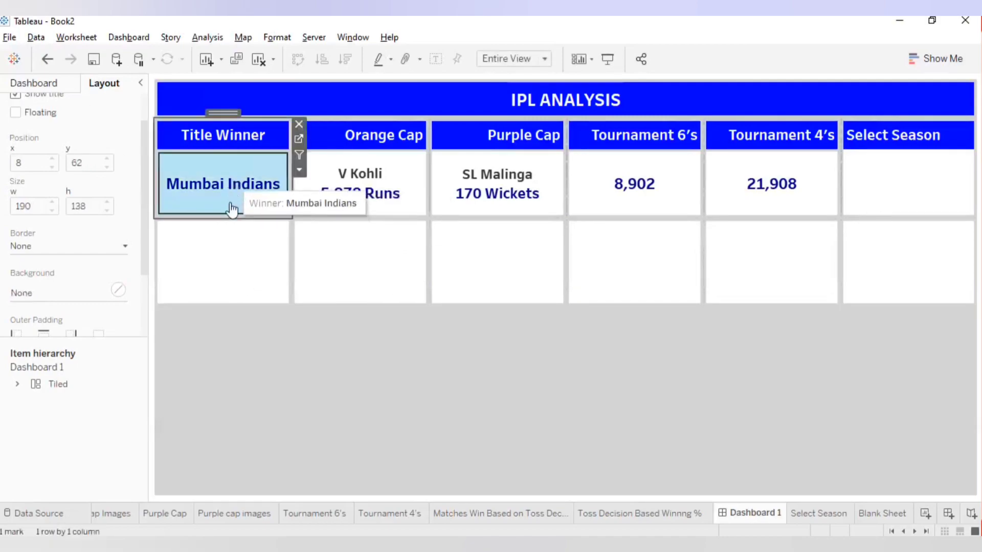
pyautogui.click(271, 450)
# Step: Unlink the outer padding sides of the blank object beneath Title Winner and set its top padding to 0
pyautogui.click(228, 274)
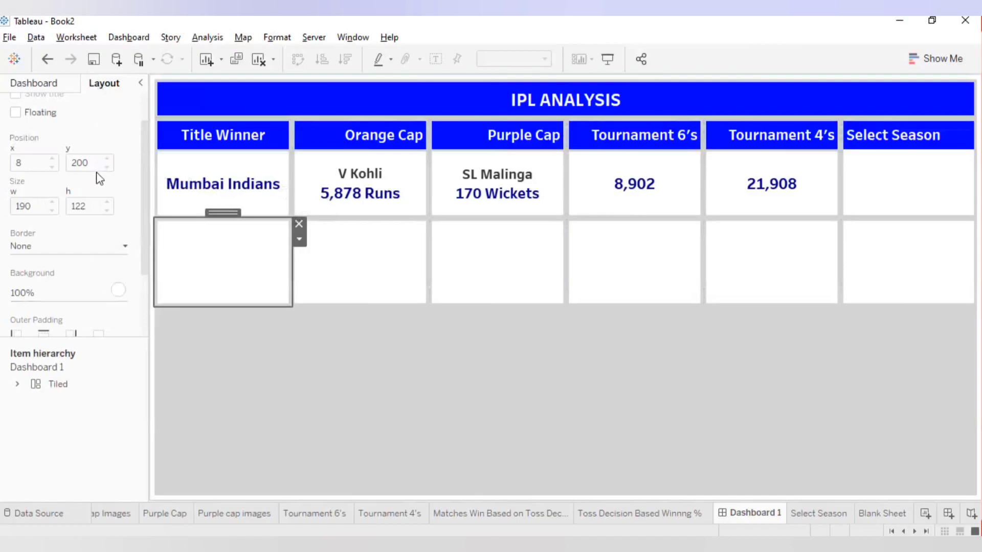
pyautogui.scroll(-3, 85, 230)
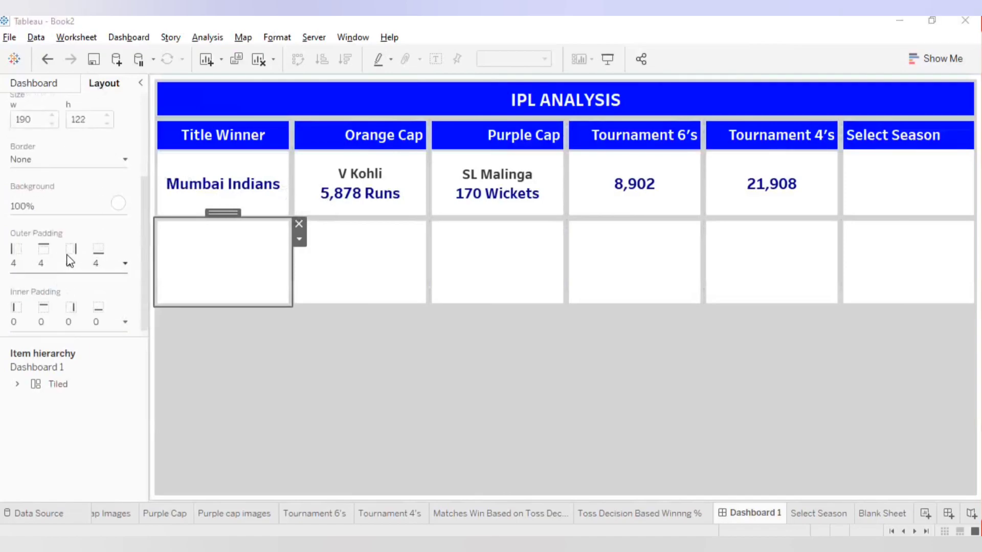
pyautogui.click(70, 260)
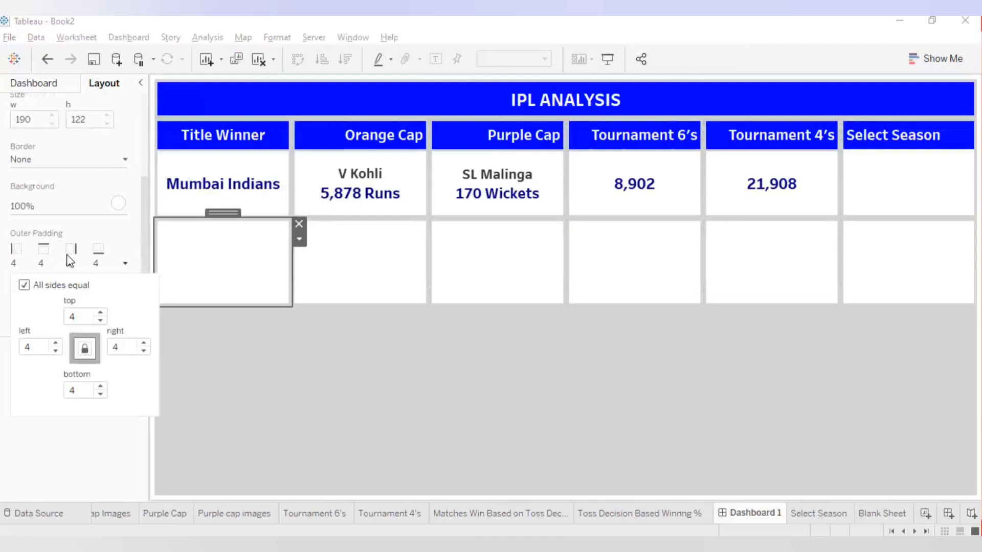
pyautogui.click(84, 348)
pyautogui.doubleClick(72, 316)
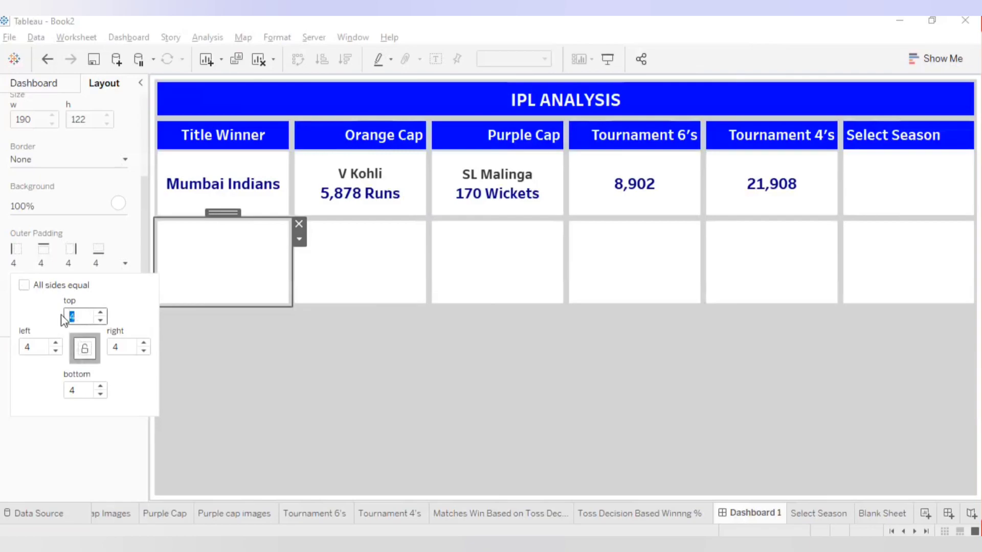
pyautogui.write('0')
pyautogui.click(236, 385)
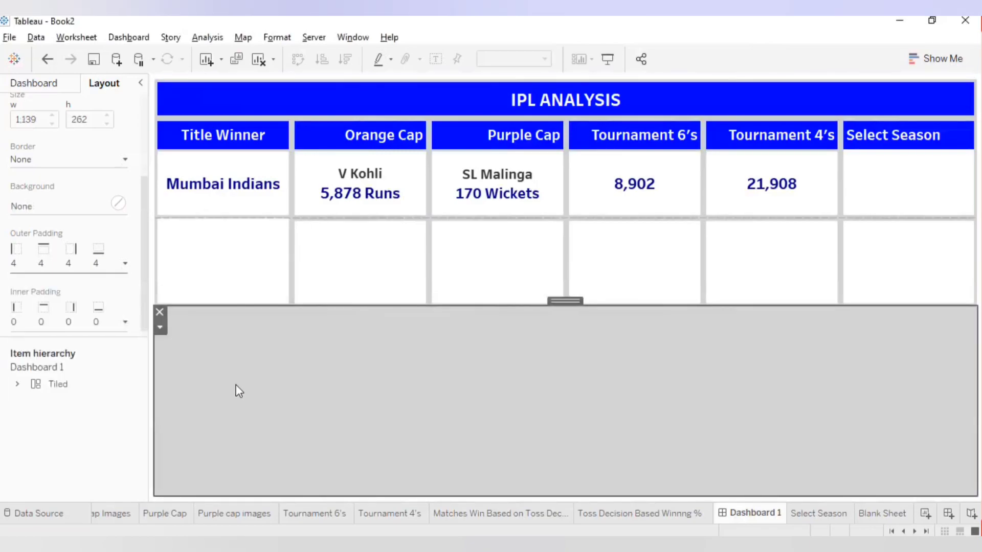
# Step: Set the bottom outer padding of the Title Winner sheet to 0 to close the gap below it
pyautogui.click(213, 162)
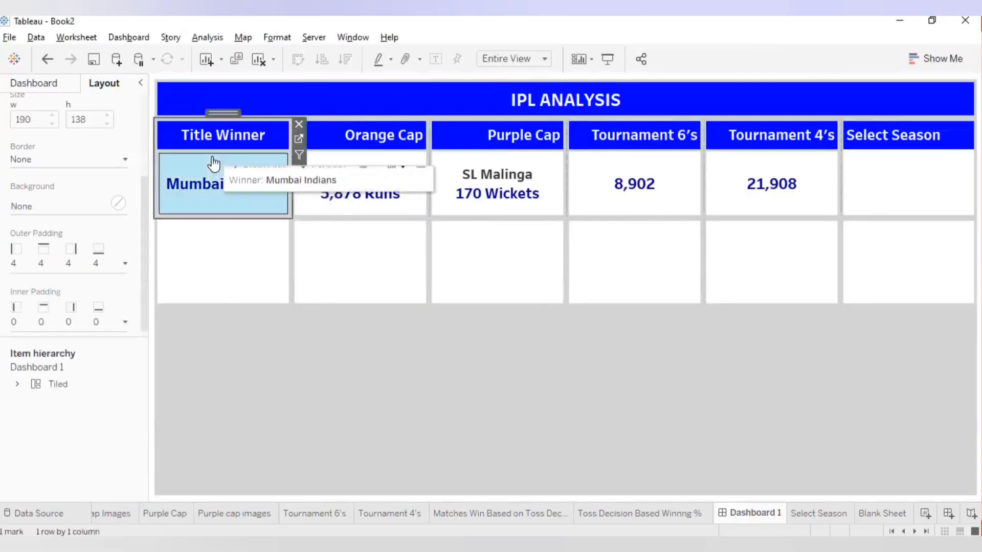
pyautogui.click(64, 264)
pyautogui.click(83, 389)
pyautogui.moveTo(83, 389); pyautogui.dragTo(54, 388)
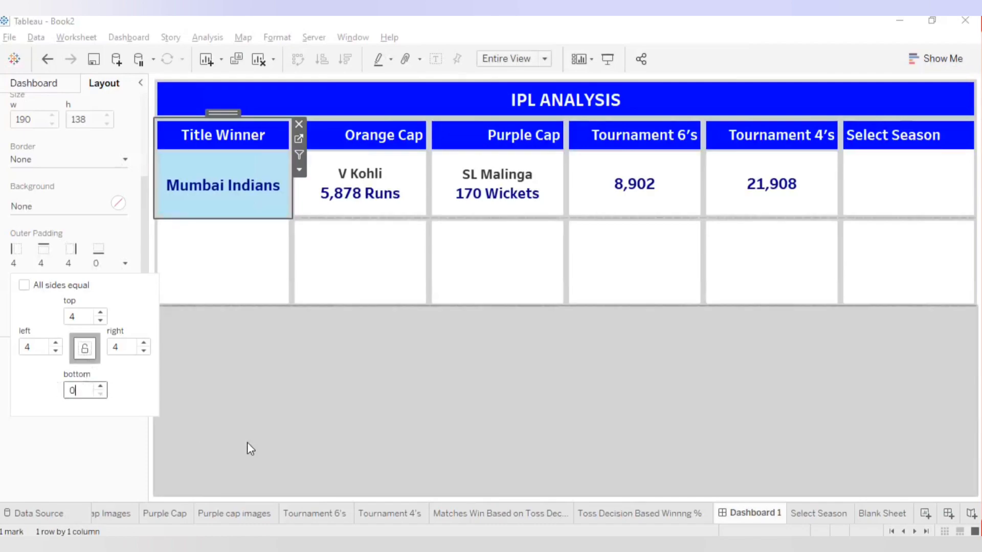
pyautogui.click(272, 453)
pyautogui.click(218, 201)
pyautogui.click(373, 376)
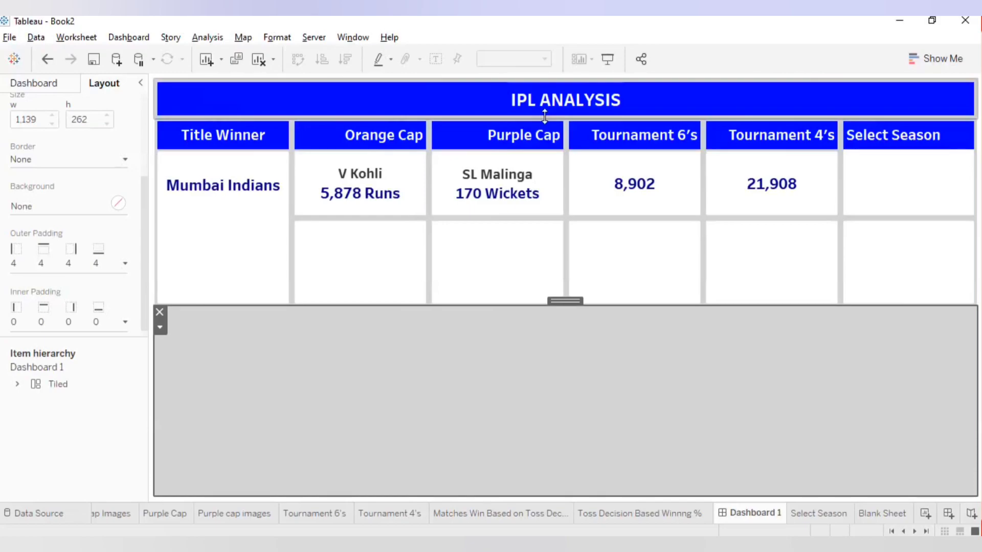
# Step: Unlink the outer padding sides of the blank object beneath Orange Cap and set its top padding to 0
pyautogui.click(331, 267)
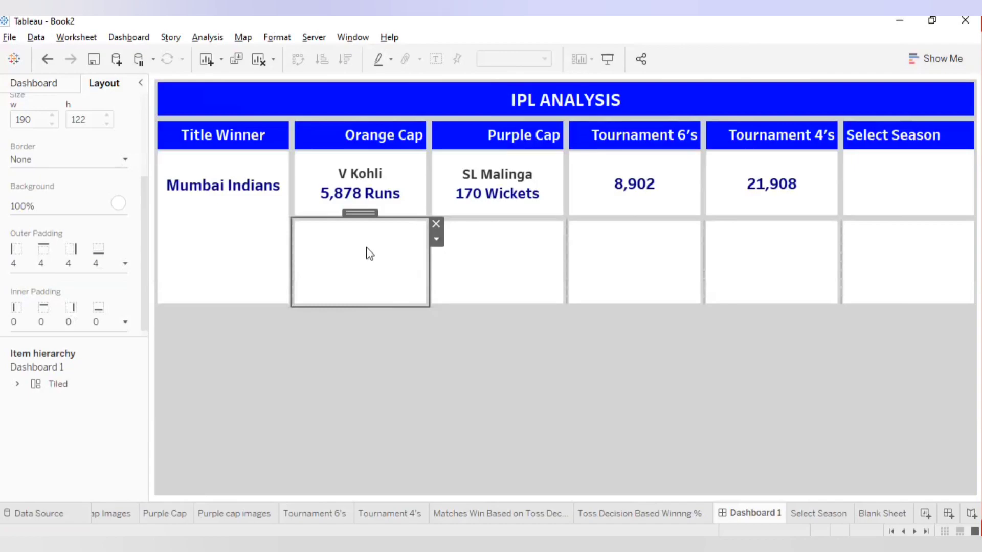
pyautogui.click(79, 261)
pyautogui.click(84, 352)
pyautogui.click(83, 318)
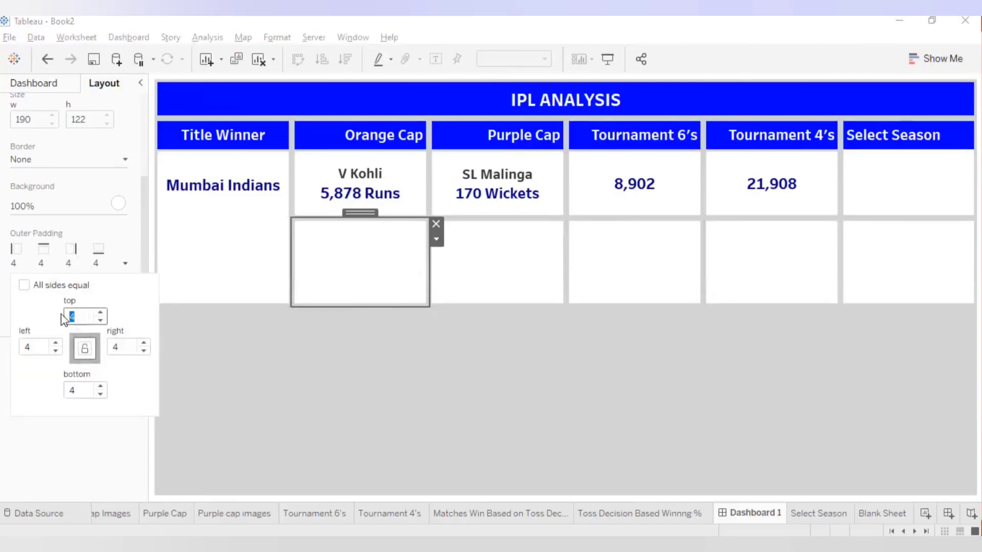
# Step: Unlink the outer padding sides of the blank object beneath Purple Cap and set its top padding to 0
pyautogui.click(521, 278)
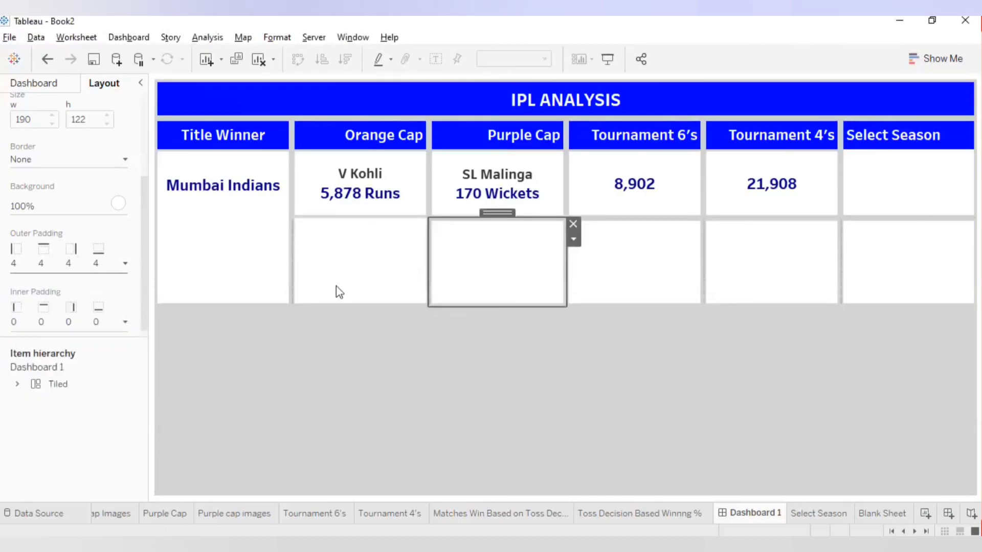
pyautogui.click(61, 271)
pyautogui.click(84, 349)
pyautogui.click(83, 317)
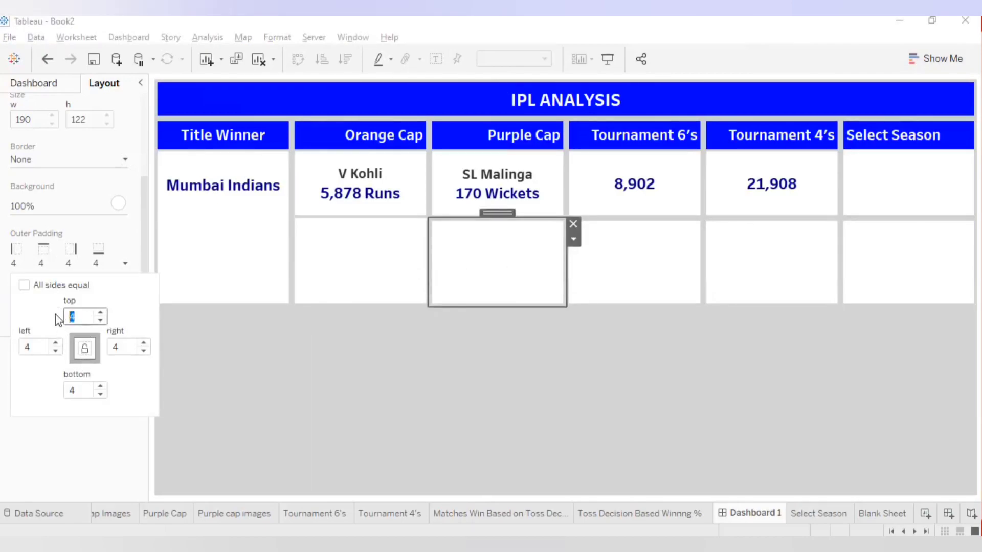
# Step: Unlink the outer padding sides of the blank object beneath Tournament 6's and set its top padding to 0
pyautogui.click(593, 265)
pyautogui.click(60, 272)
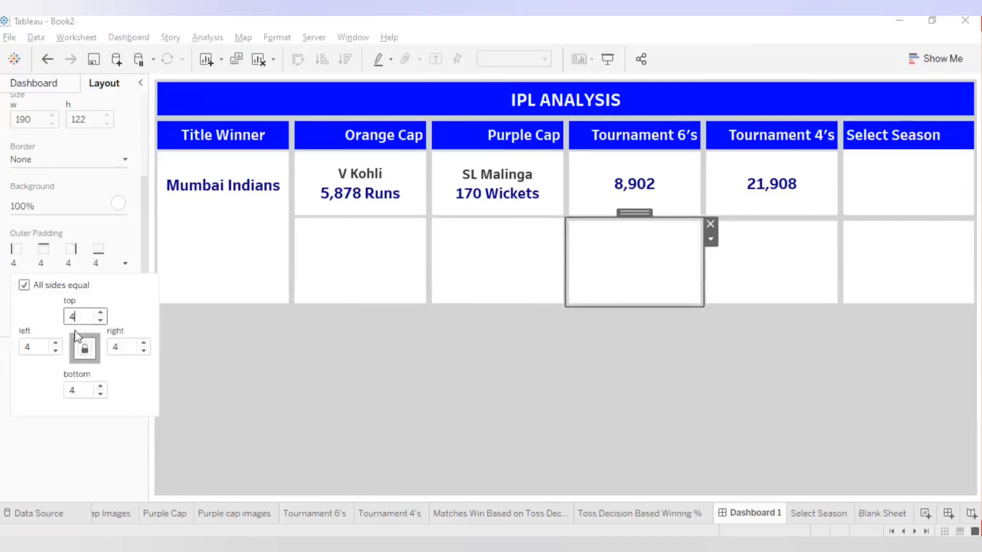
pyautogui.click(82, 351)
pyautogui.moveTo(84, 318); pyautogui.dragTo(66, 314)
pyautogui.write('0')
# Step: Set the top outer padding to 0 for the blank object beneath Tournament 4's and for Blank Sheet beneath Select Season
pyautogui.click(786, 273)
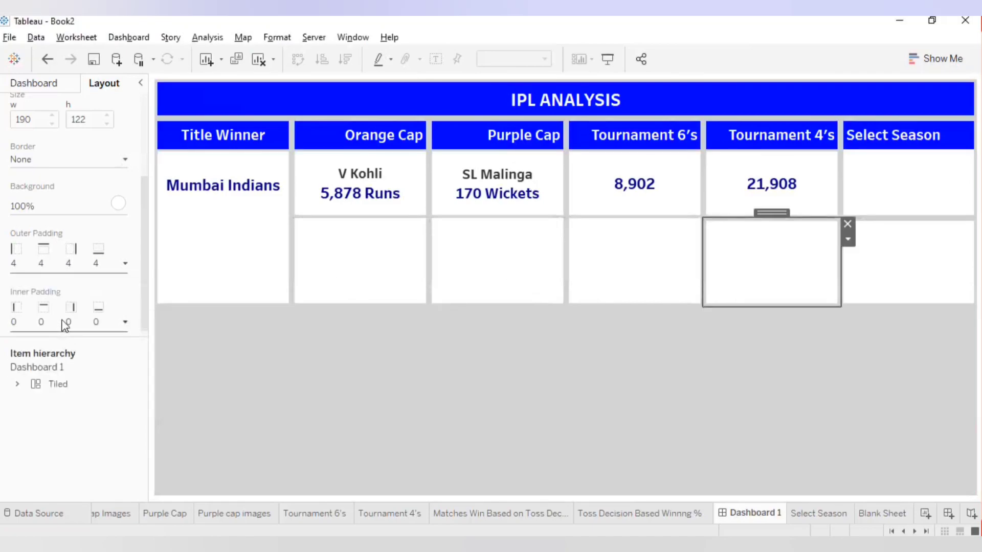
pyautogui.click(68, 262)
pyautogui.moveTo(82, 317); pyautogui.dragTo(72, 316)
pyautogui.write('0')
pyautogui.click(903, 299)
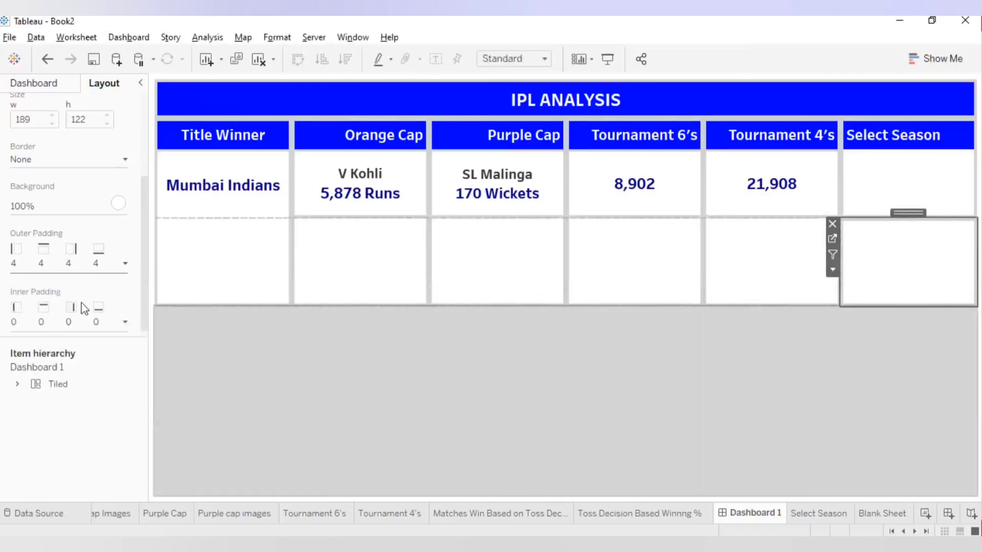
pyautogui.click(65, 262)
pyautogui.write('0')
# Step: Unlink the outer padding sides of the Orange Cap sheet and set its bottom padding to 0
pyautogui.click(385, 191)
pyautogui.click(375, 135)
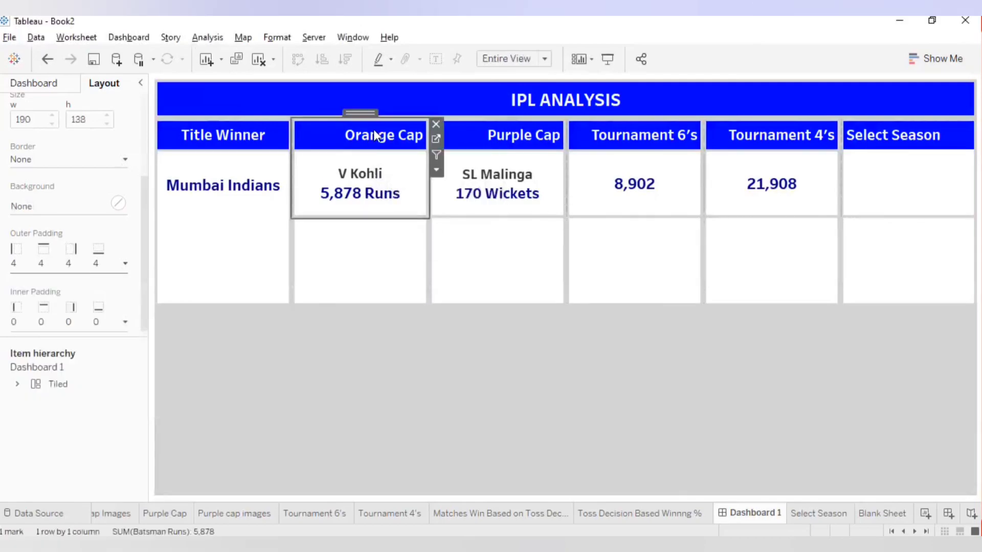
pyautogui.click(74, 250)
pyautogui.click(86, 349)
pyautogui.click(72, 391)
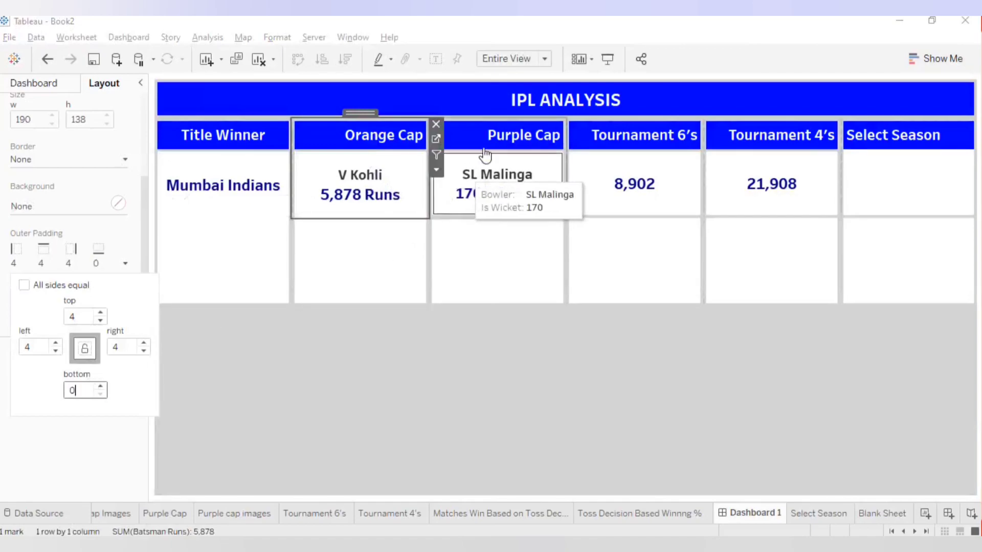
# Step: Unlink the outer padding sides of the Purple Cap and Tournament 6's sheets and set their bottom padding to 0
pyautogui.click(467, 202)
pyautogui.click(69, 264)
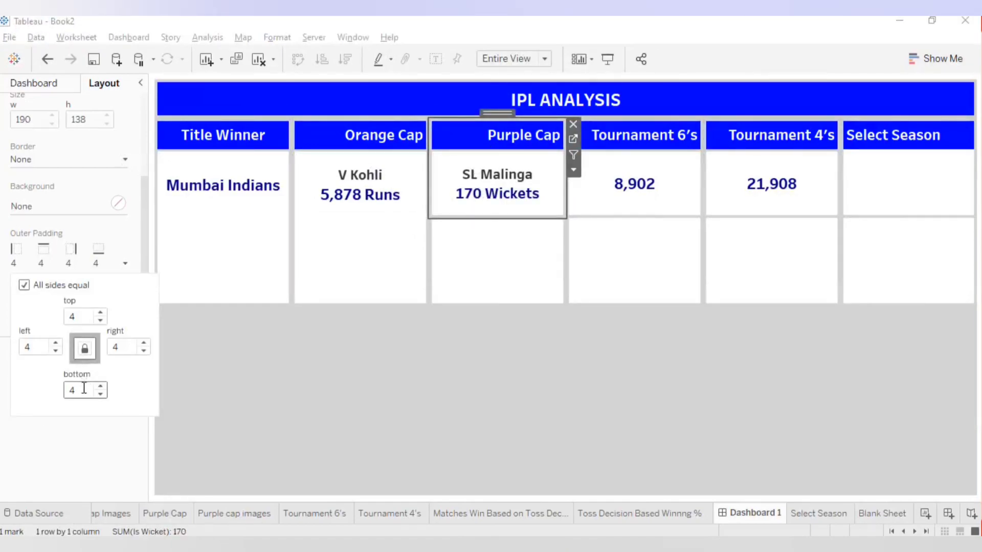
pyautogui.click(83, 353)
pyautogui.click(589, 172)
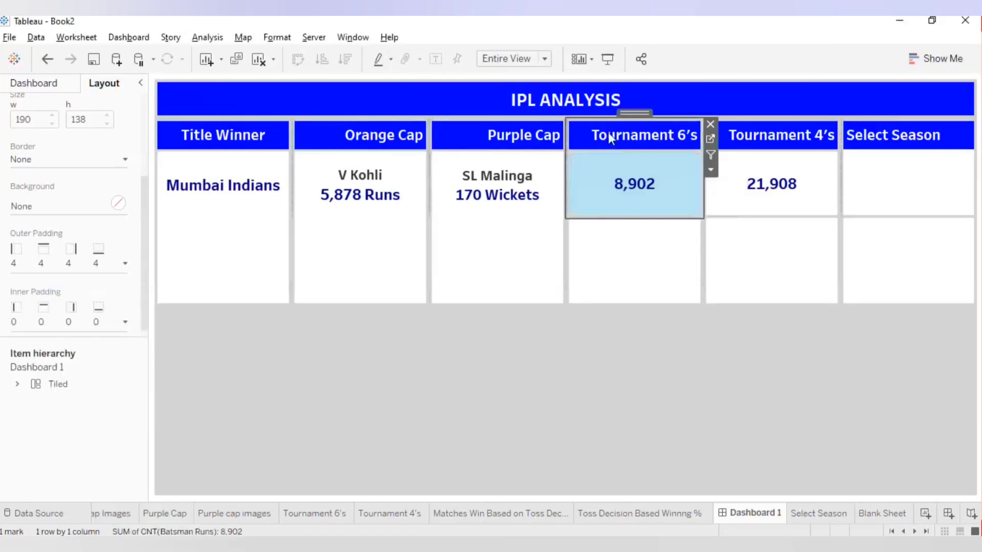
pyautogui.click(88, 259)
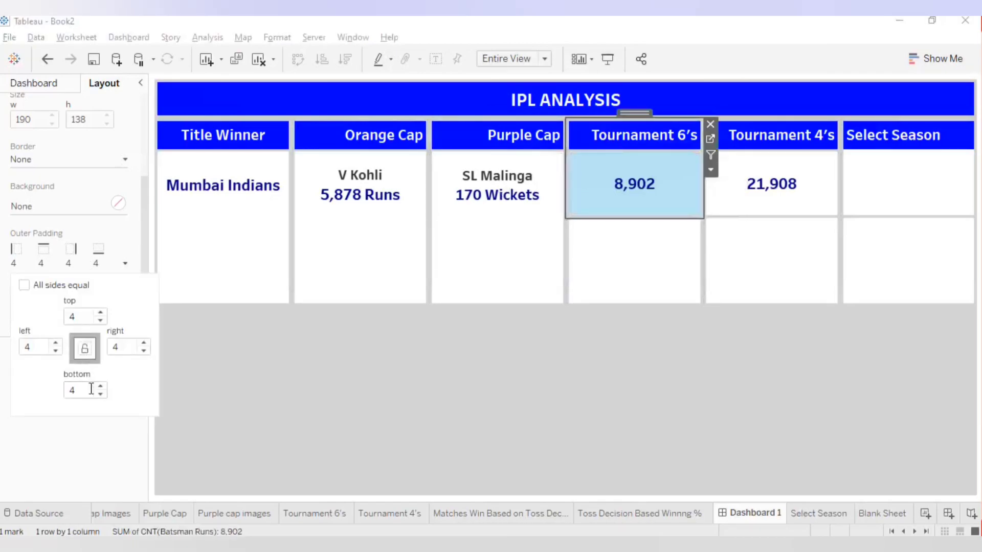
# Step: Set the outer padding of the Tournament 4's sheet to 0 on all sides
pyautogui.click(777, 141)
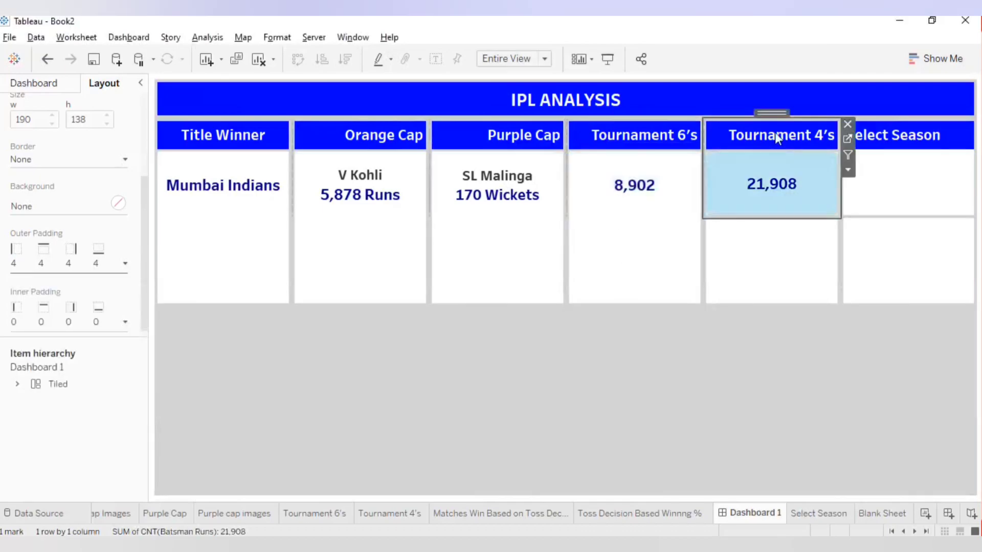
pyautogui.click(88, 263)
pyautogui.moveTo(78, 391); pyautogui.dragTo(59, 392)
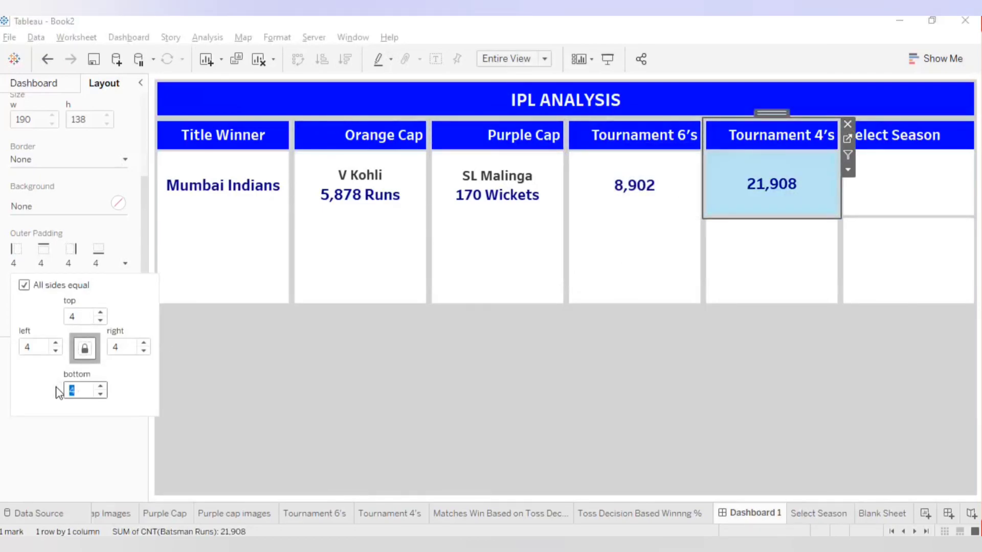
# Step: Unlink the outer padding sides of the Select Season sheet and set its bottom padding to 0
pyautogui.click(848, 136)
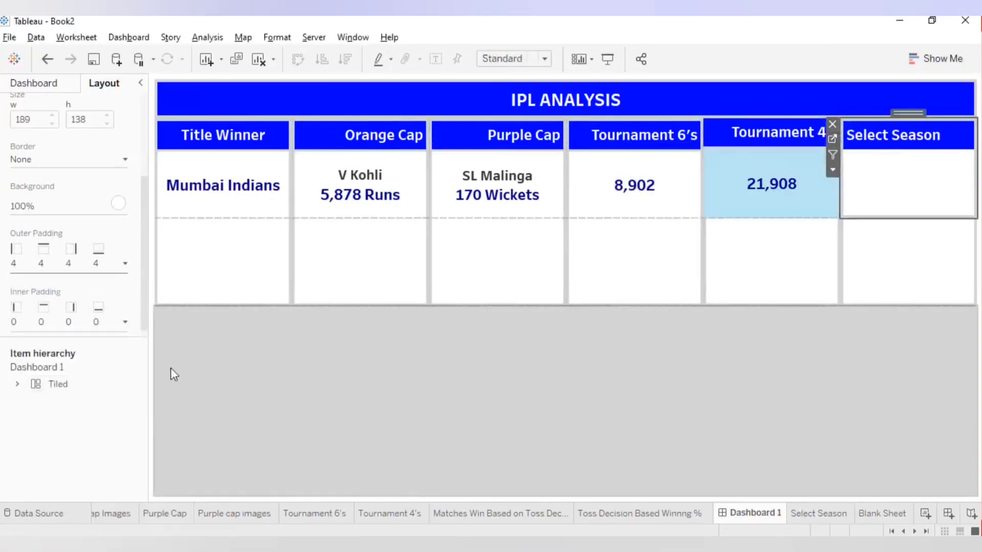
pyautogui.click(80, 269)
pyautogui.click(85, 348)
pyautogui.moveTo(78, 391); pyautogui.dragTo(61, 392)
pyautogui.write('0')
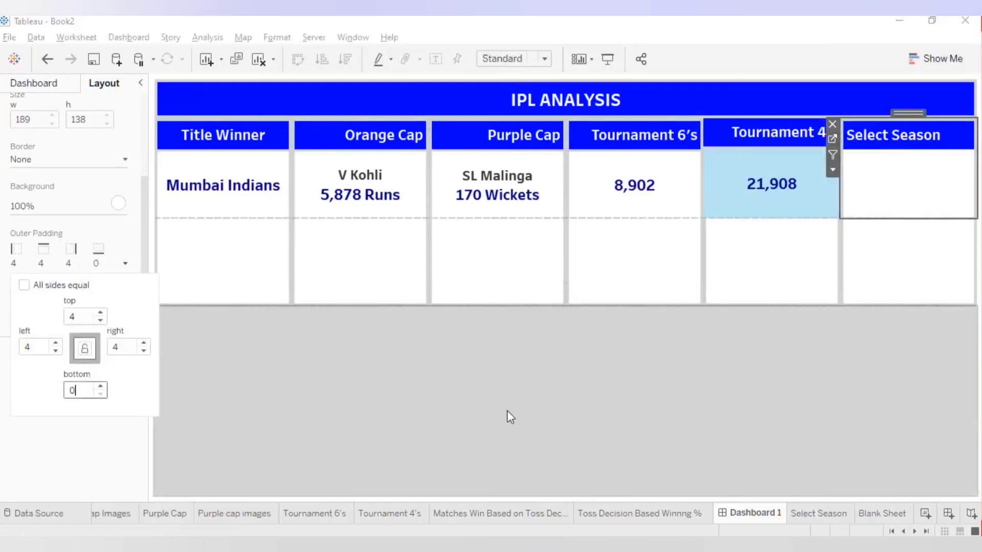
pyautogui.click(510, 417)
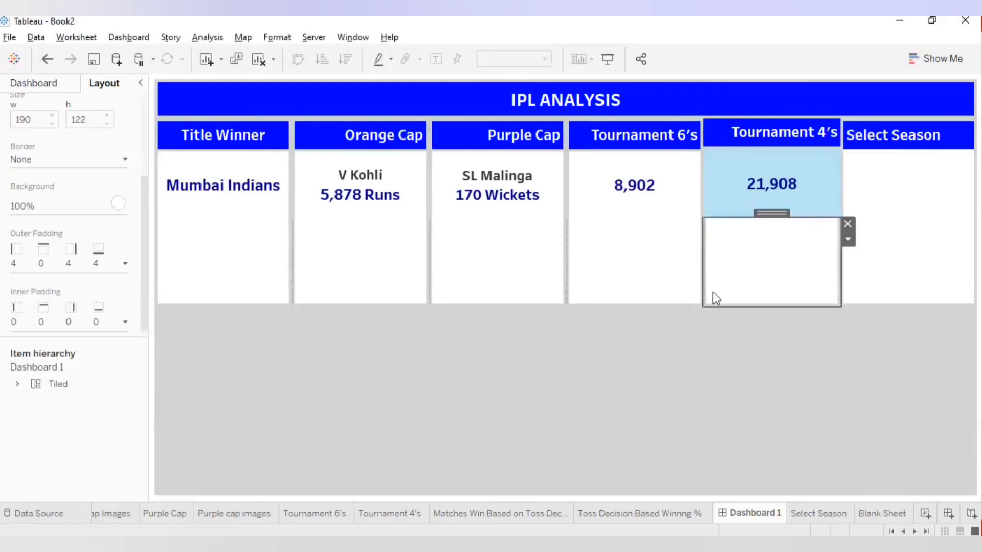
# Step: Undo the last outer padding change on the Select Season sheet
pyautogui.click(811, 197)
pyautogui.click(742, 427)
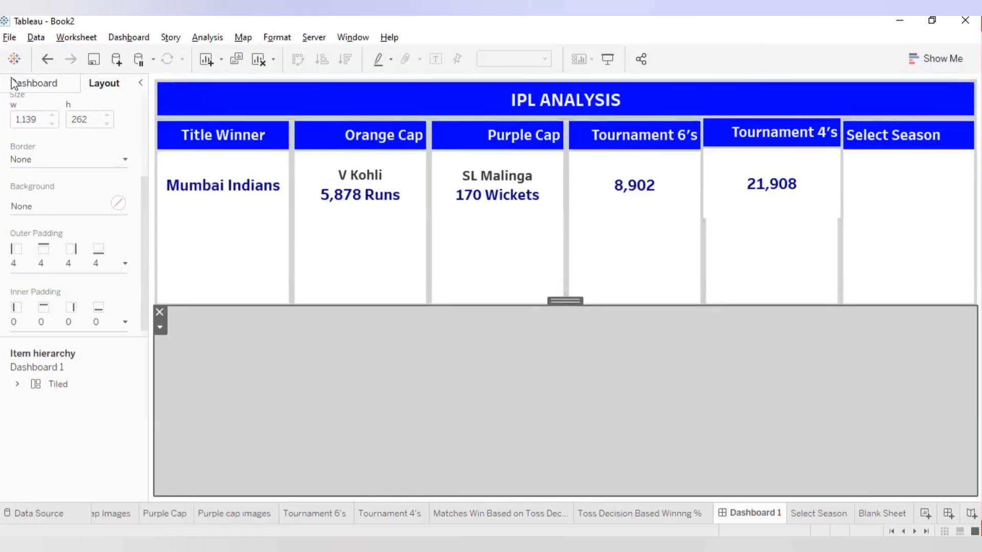
pyautogui.click(49, 59)
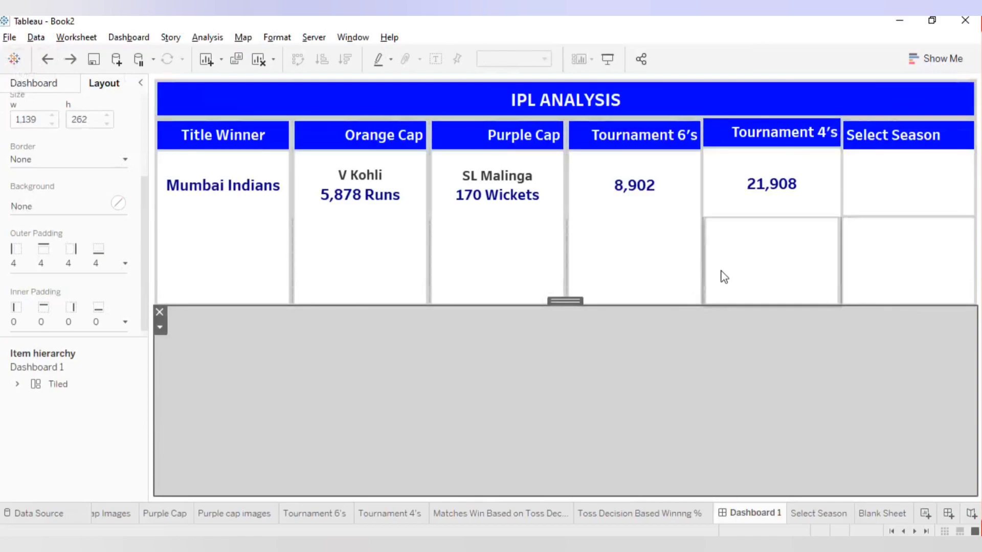
# Step: Restore the Tournament 4's sheet's outer padding to 4 on all sides, unlink them, and set only the bottom to 0
pyautogui.click(744, 132)
pyautogui.click(51, 264)
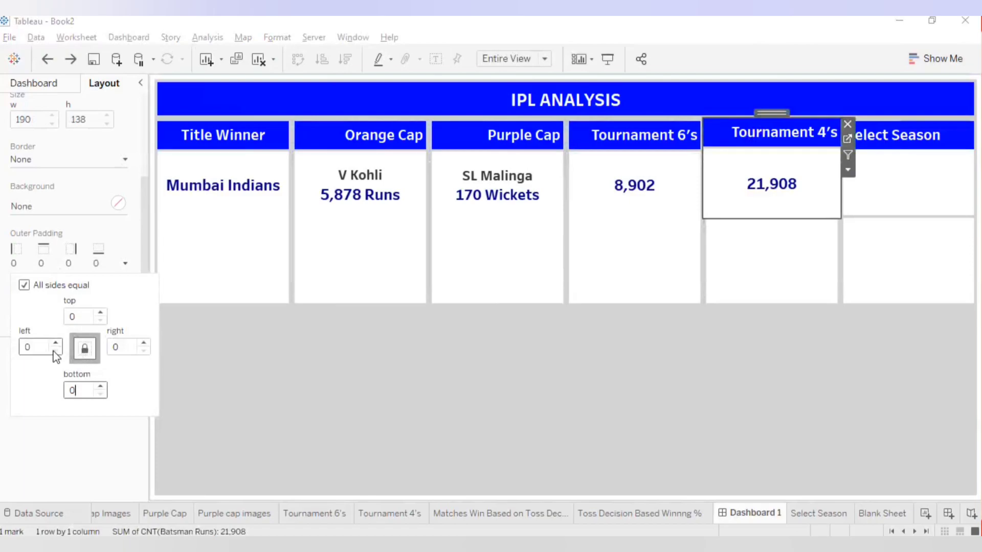
pyautogui.click(56, 343)
pyautogui.click(56, 343)
pyautogui.click(55, 343)
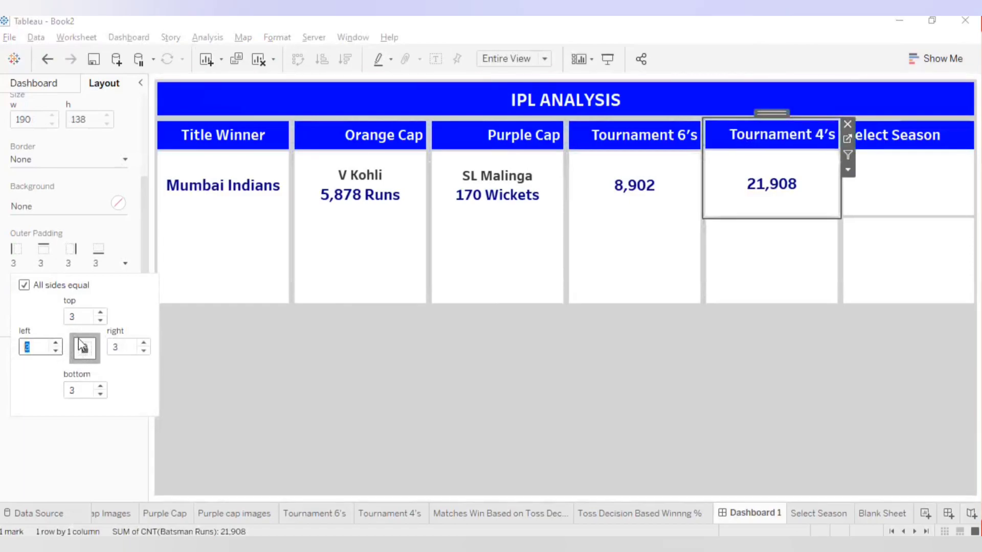
pyautogui.click(55, 343)
pyautogui.click(75, 350)
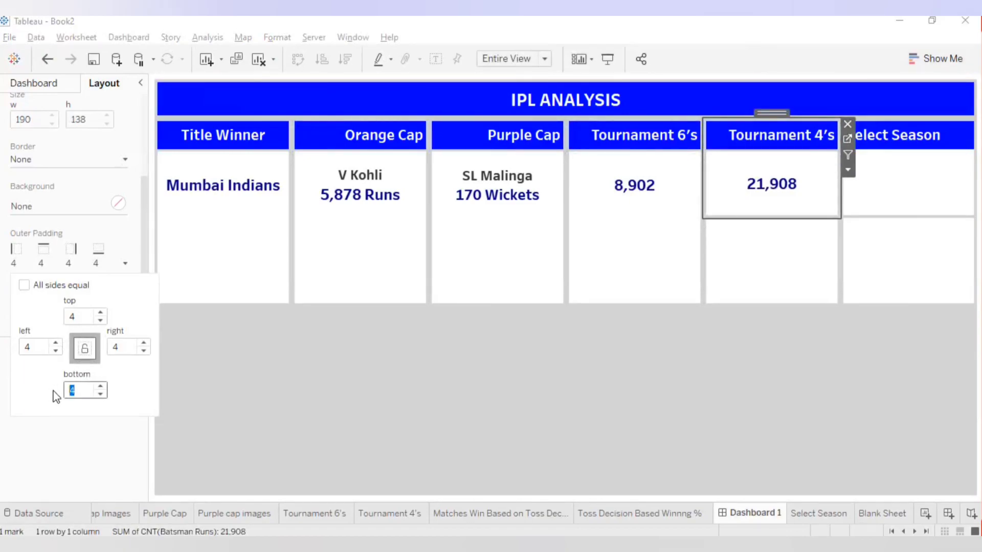
pyautogui.click(466, 412)
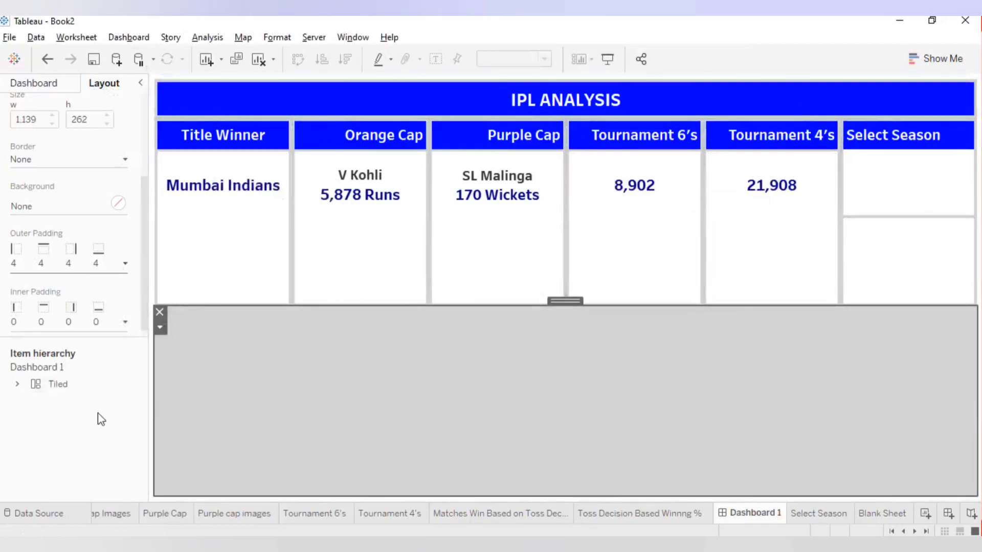
# Step: Select the Select Season sheet again, unlink its outer padding sides, and set the bottom padding to 0
pyautogui.click(891, 217)
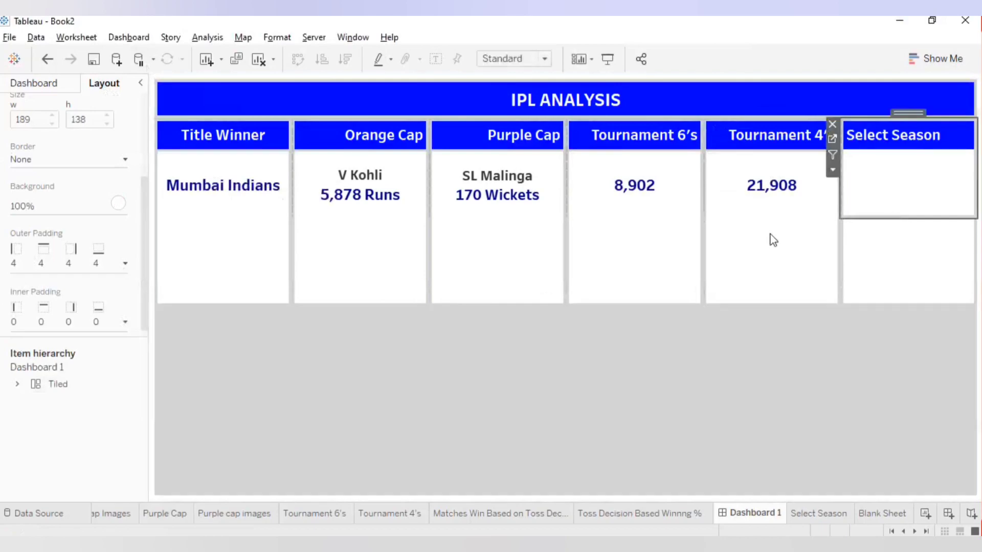
pyautogui.click(72, 254)
pyautogui.click(87, 359)
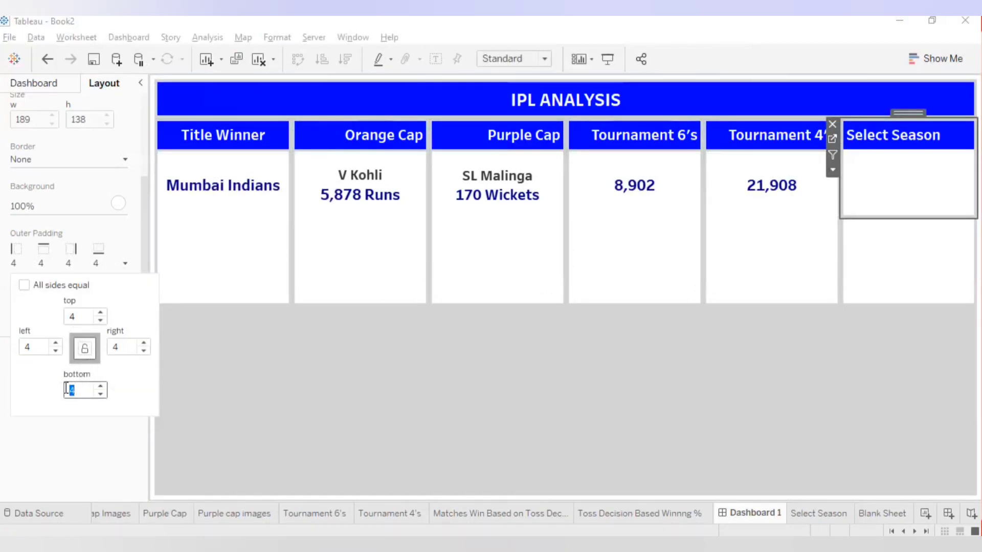
pyautogui.click(462, 460)
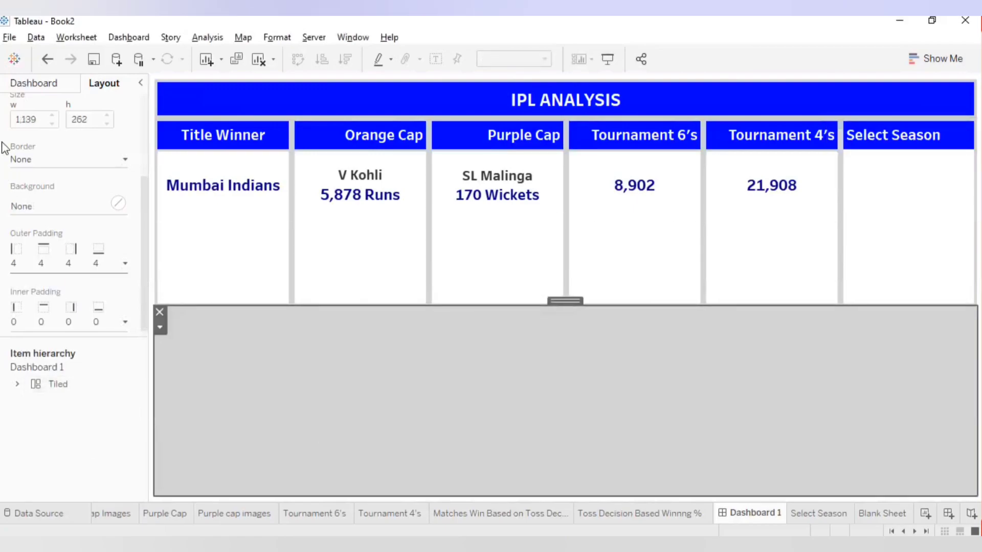
# Step: Switch new objects to floating and place the Team Iamge sheet over the Orange Cap and Purple Cap columns
pyautogui.click(55, 89)
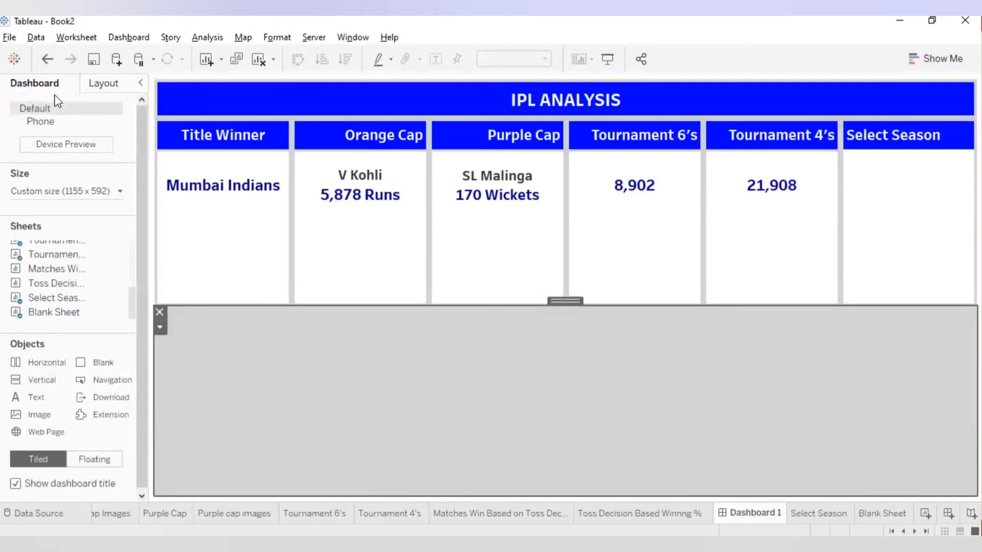
pyautogui.click(105, 463)
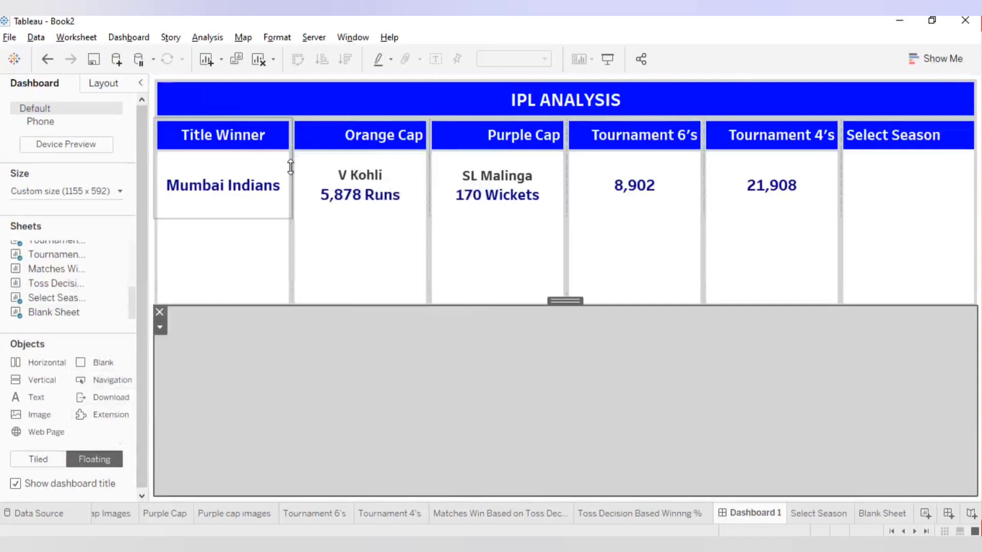
pyautogui.scroll(5, 56, 281)
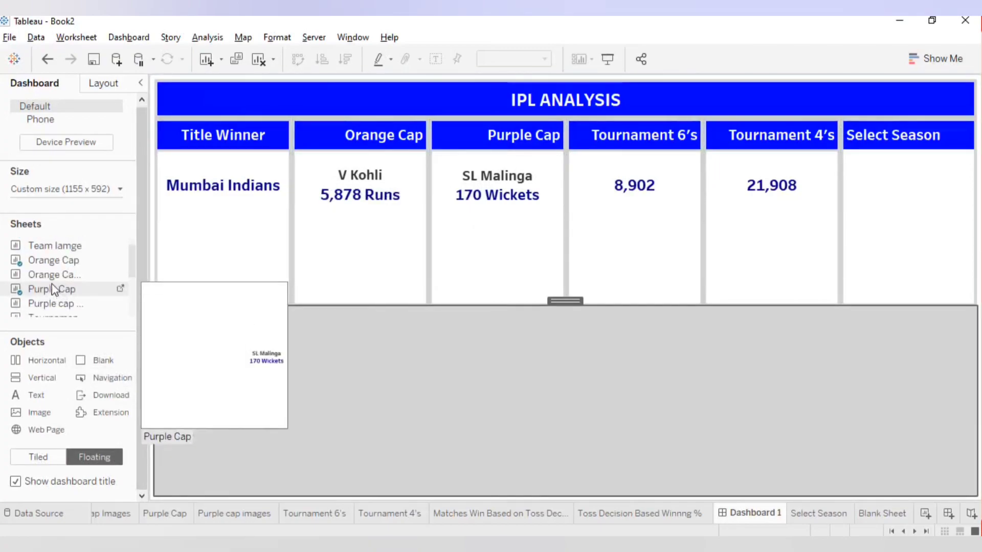
pyautogui.moveTo(38, 266); pyautogui.dragTo(342, 216)
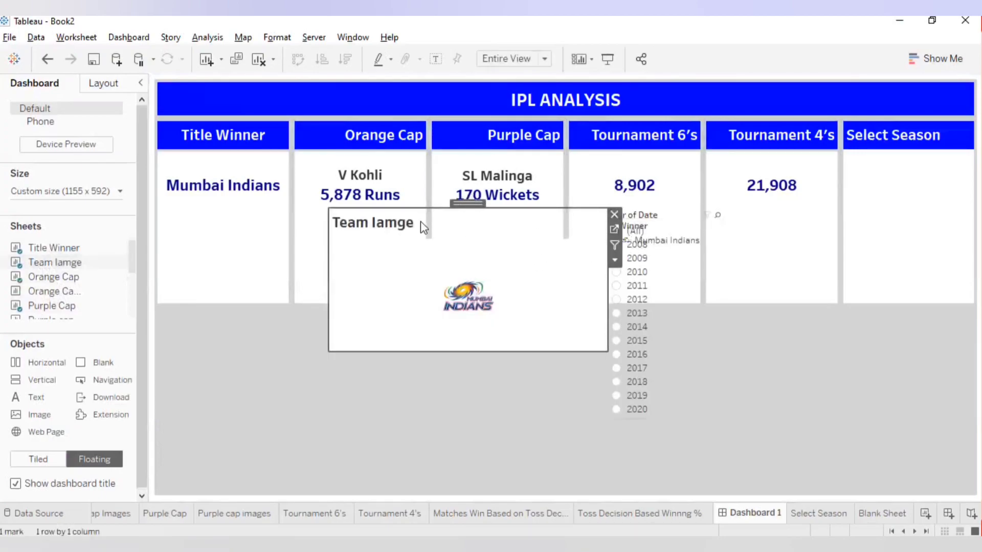
# Step: Remove the floating Team Iamge sheet and undo its placement on the dashboard
pyautogui.click(613, 215)
pyautogui.click(45, 65)
pyautogui.click(45, 65)
pyautogui.click(45, 66)
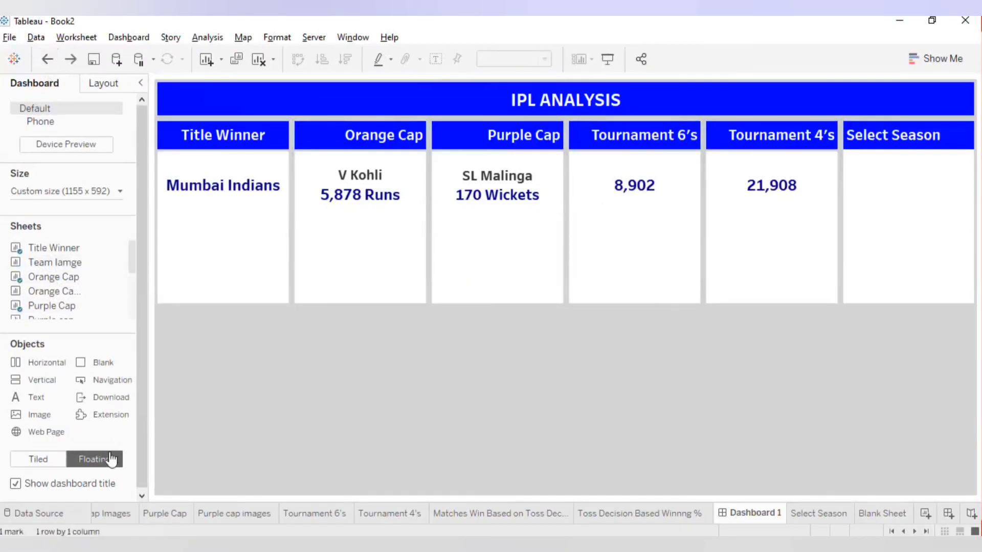
# Step: Try placing the Team Iamge sheet as a tiled item beneath Title Winner, and undo the placement
pyautogui.click(45, 460)
pyautogui.moveTo(37, 263)
pyautogui.moveTo(37, 264); pyautogui.dragTo(219, 267)
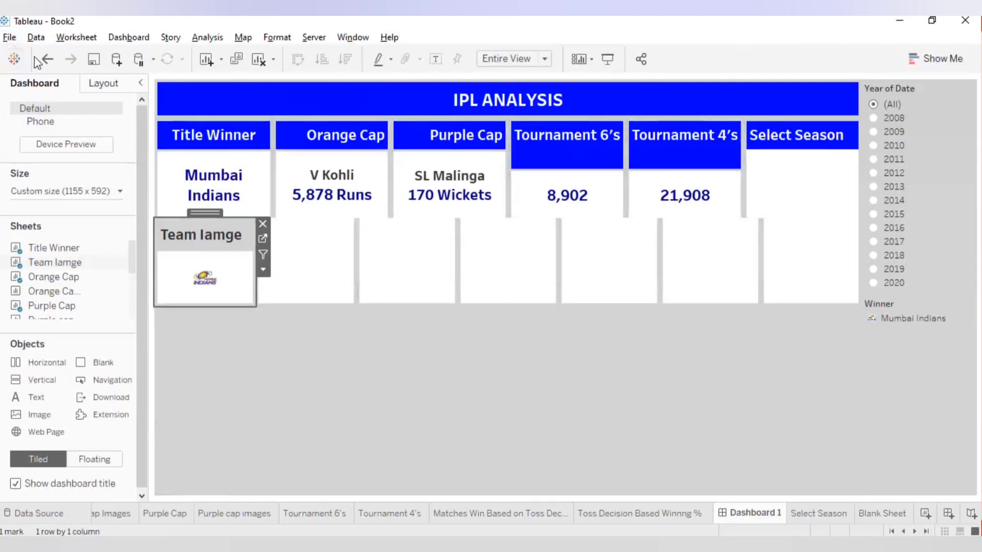
pyautogui.click(47, 60)
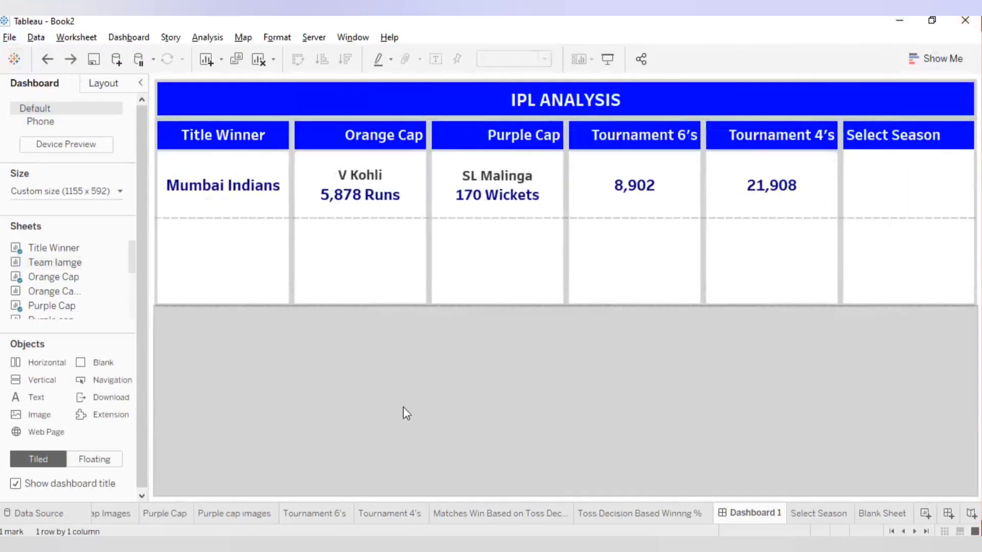
# Step: Add the Team Iamge sheet as a floating object below Title Winner and delete its Year of Date filter
pyautogui.click(102, 461)
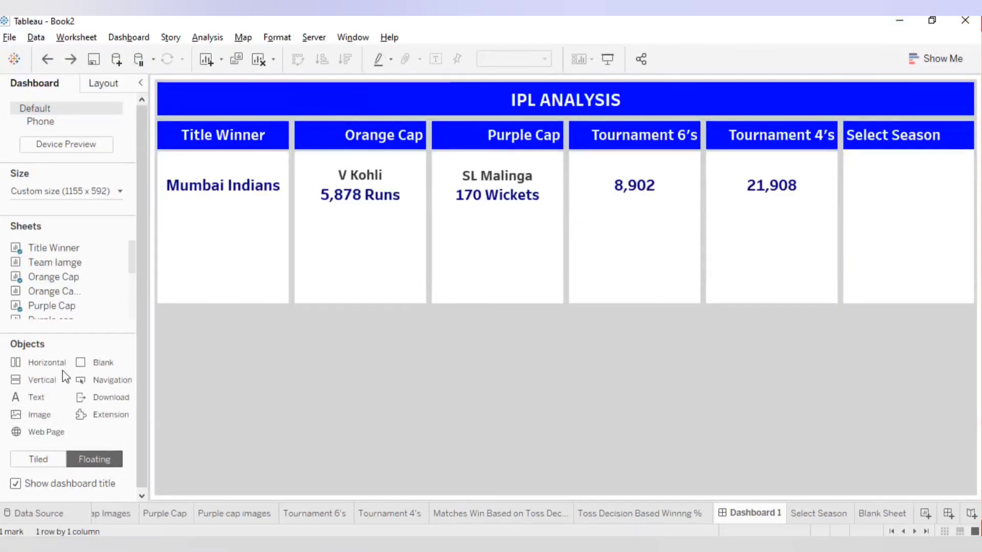
pyautogui.moveTo(37, 269)
pyautogui.moveTo(36, 265); pyautogui.dragTo(204, 229)
pyautogui.click(537, 230)
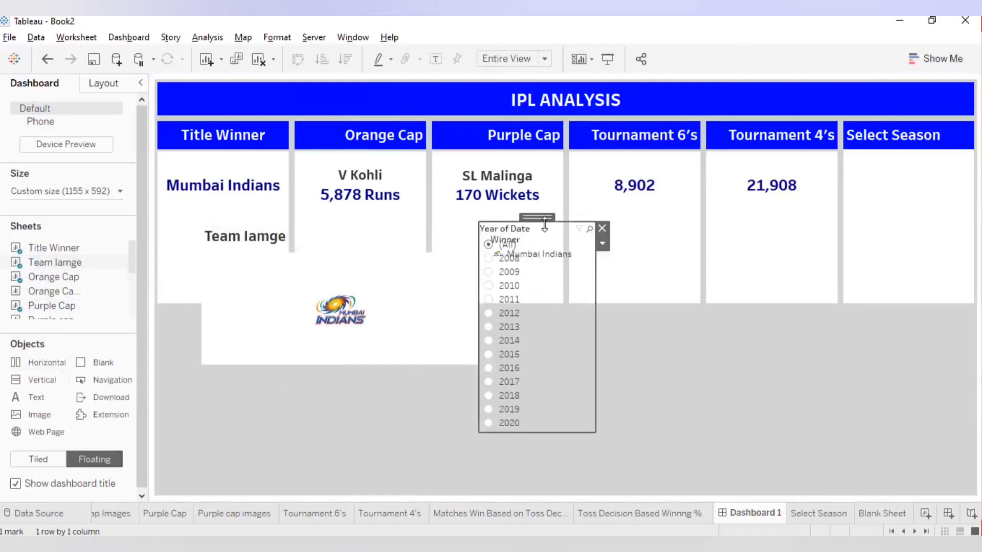
pyautogui.click(602, 228)
# Step: Hide the title of the floating Team Iamge sheet
pyautogui.click(322, 280)
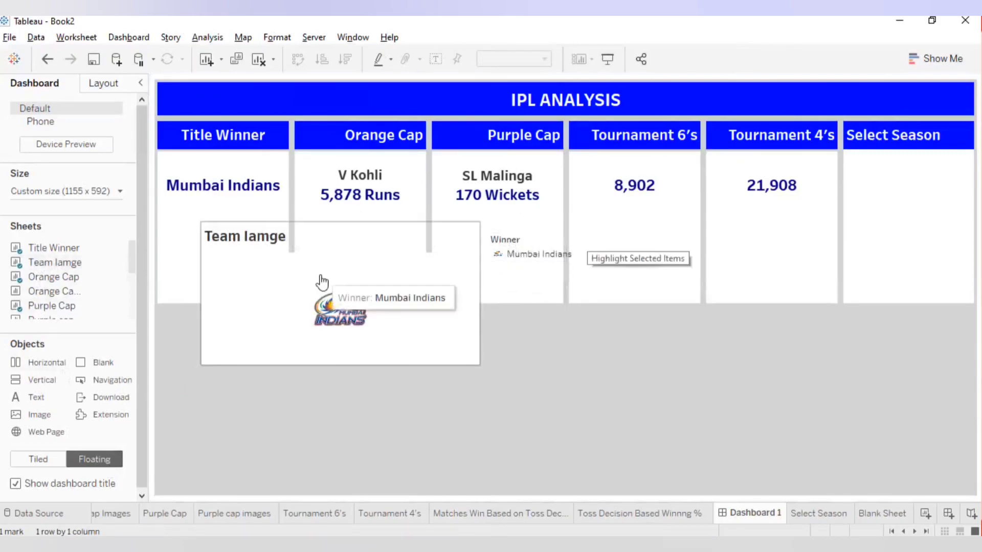
pyautogui.rightClick(237, 240)
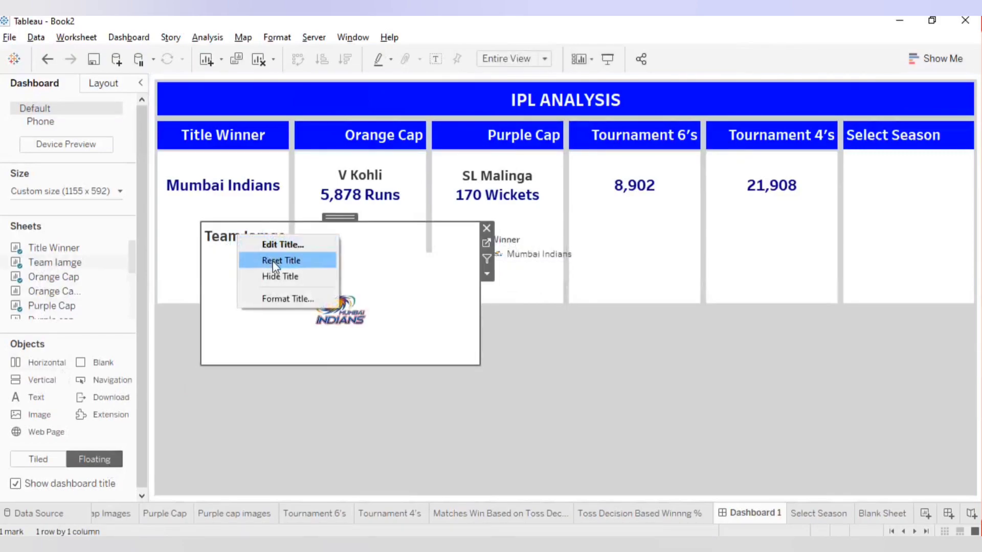
pyautogui.click(278, 276)
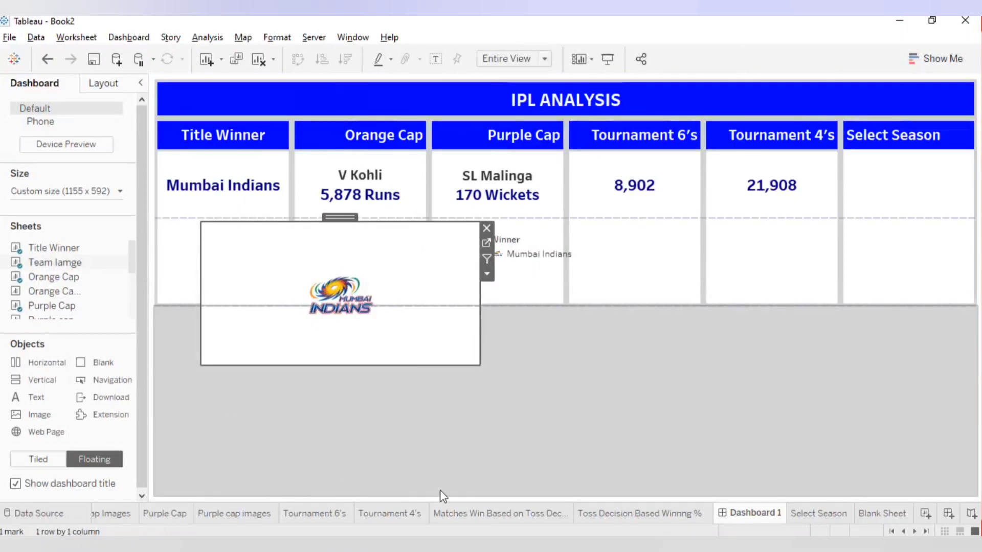
# Step: Set the Team Iamge sheet's worksheet shading to None so its background is transparent, and close the formatting pane
pyautogui.rightClick(265, 256)
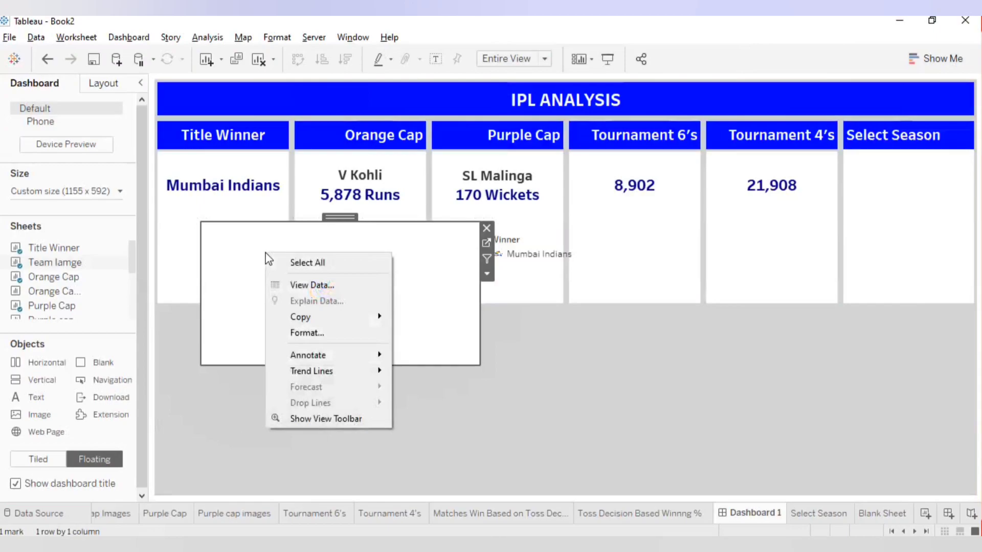
pyautogui.click(309, 334)
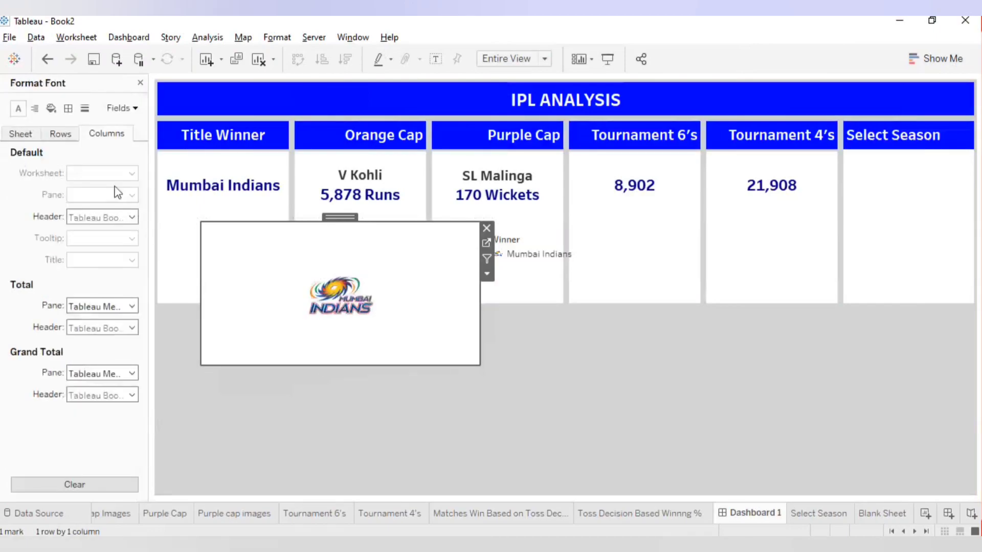
pyautogui.click(51, 108)
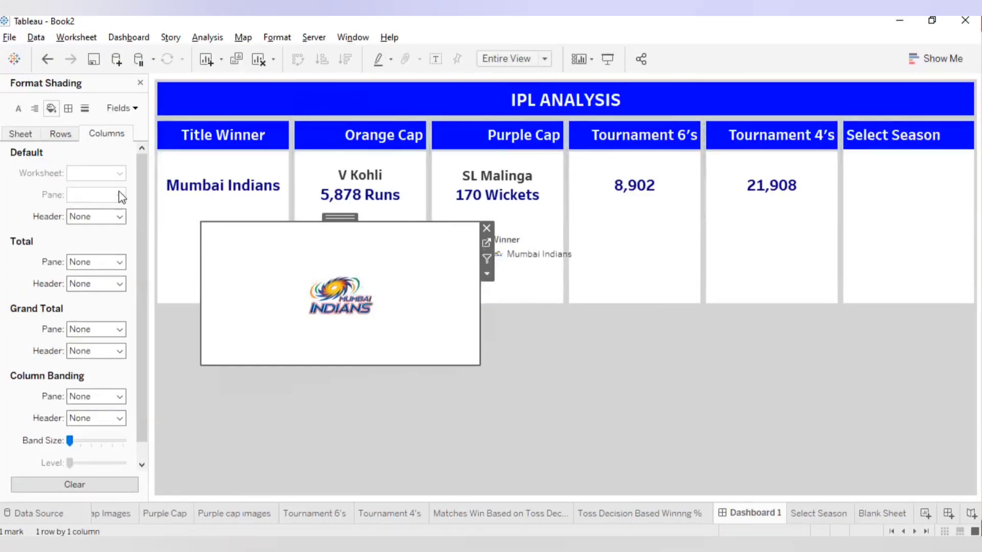
pyautogui.click(22, 137)
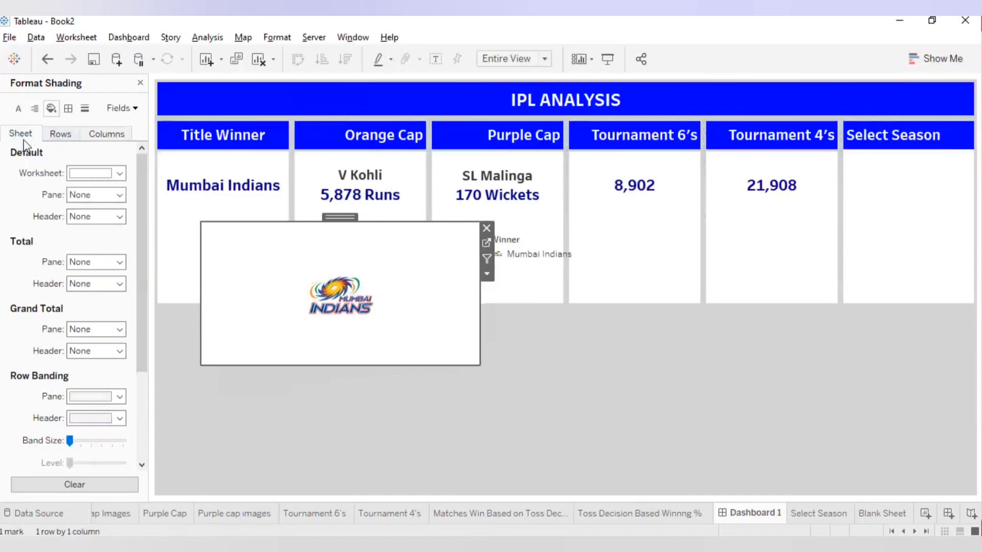
pyautogui.click(94, 174)
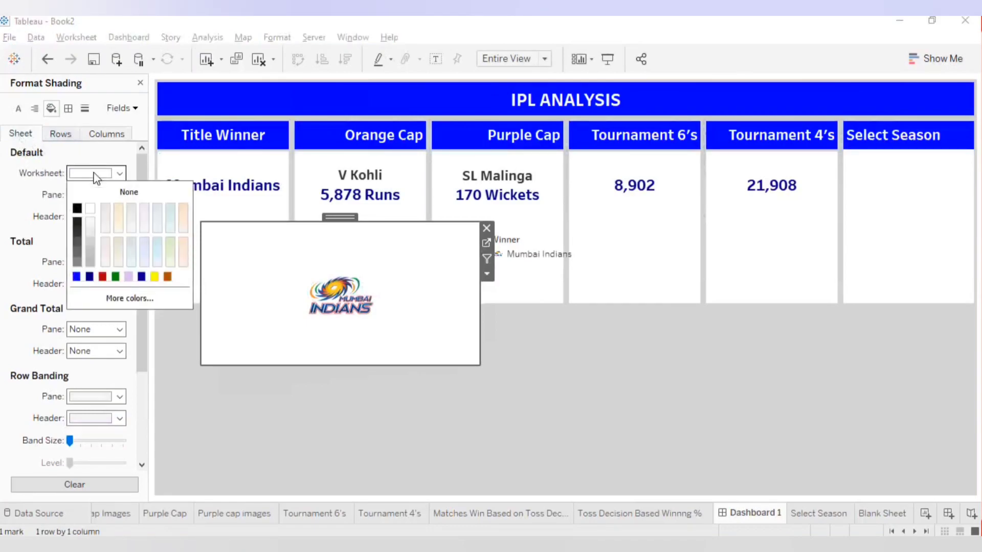
pyautogui.click(101, 192)
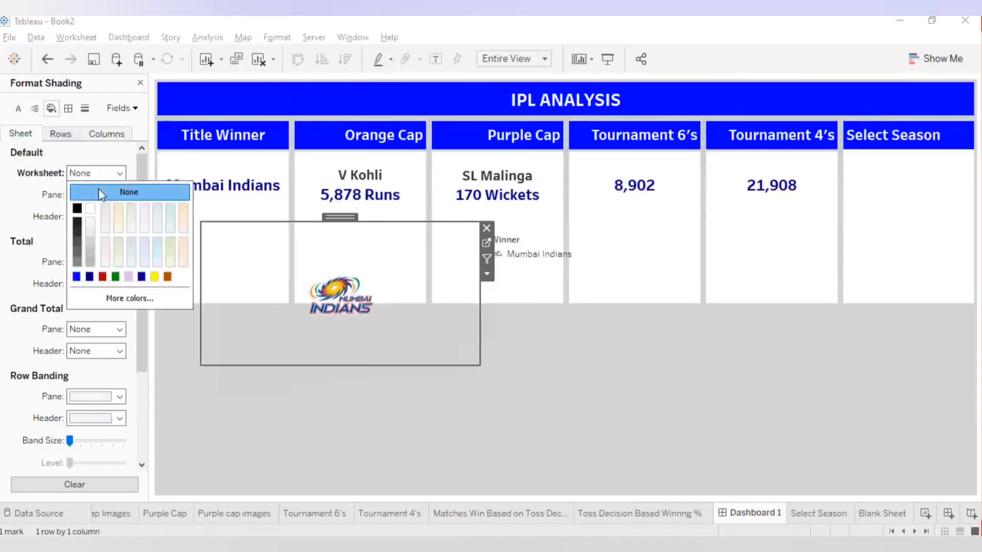
pyautogui.click(140, 82)
pyautogui.click(140, 83)
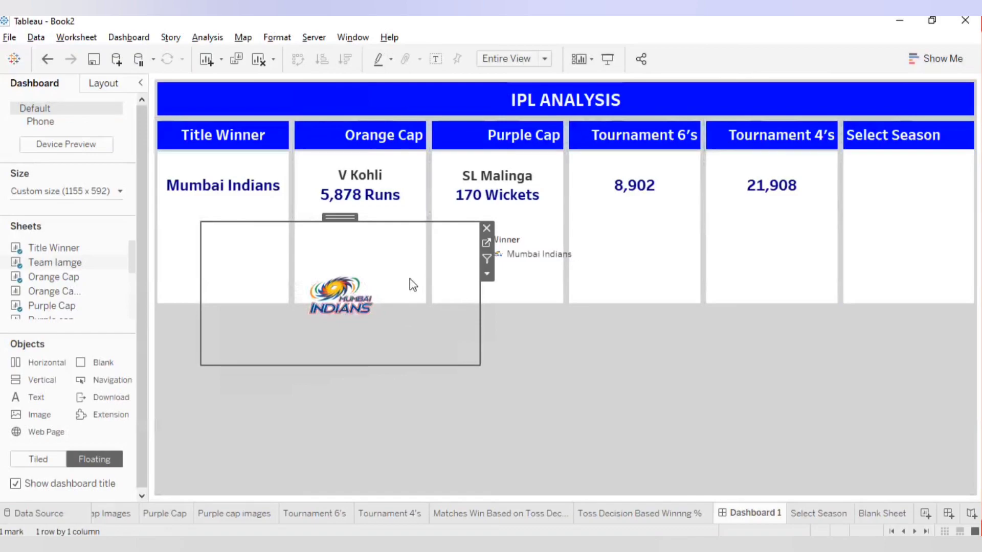
# Step: Move the floating team logo beneath the winner's name in the Title Winner column and adjust the upper and right edges of its frame
pyautogui.moveTo(342, 217); pyautogui.dragTo(216, 173)
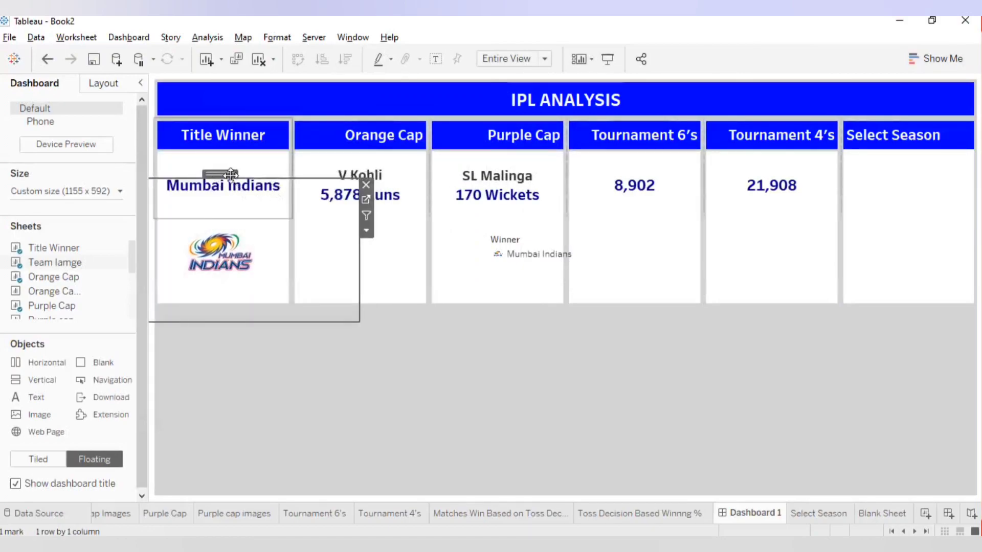
pyautogui.moveTo(261, 182); pyautogui.dragTo(265, 156)
pyautogui.click(228, 326)
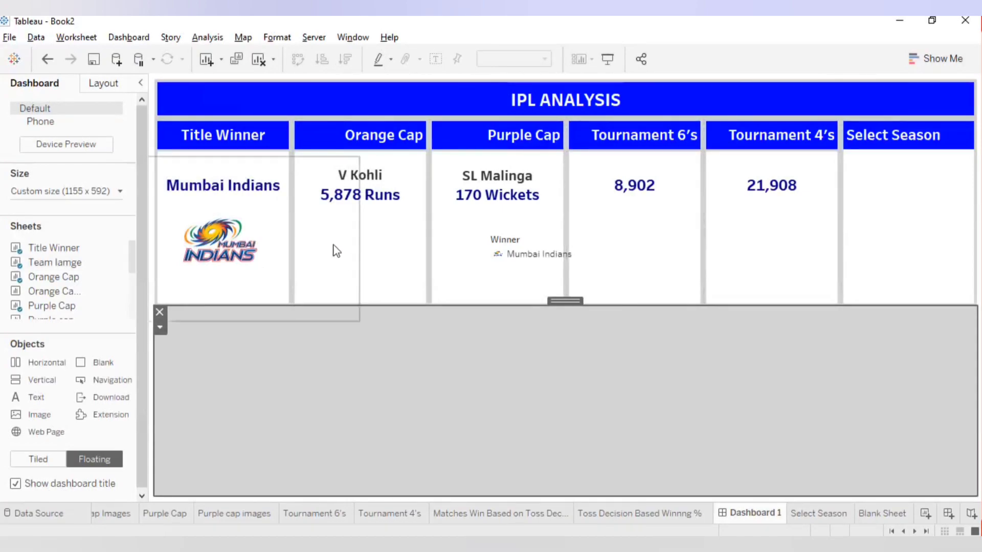
pyautogui.click(289, 205)
pyautogui.moveTo(357, 233); pyautogui.dragTo(363, 234)
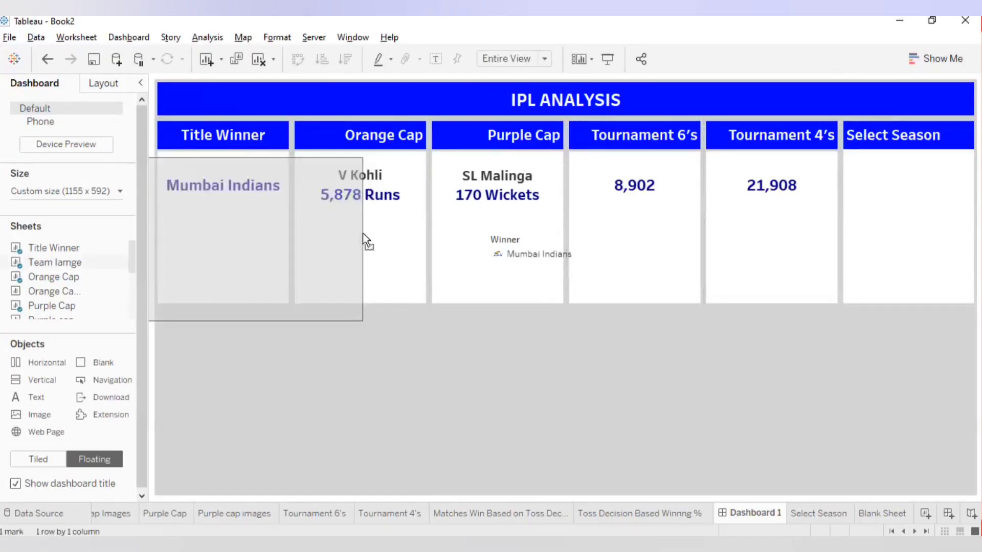
# Step: Resize the floating team logo sheet and position the logo beneath the team name in the Title Winner column
pyautogui.moveTo(233, 335)
pyautogui.mouseDown()
pyautogui.moveTo(225, 322)
pyautogui.moveTo(228, 336)
pyautogui.mouseUp()
pyautogui.click(607, 428)
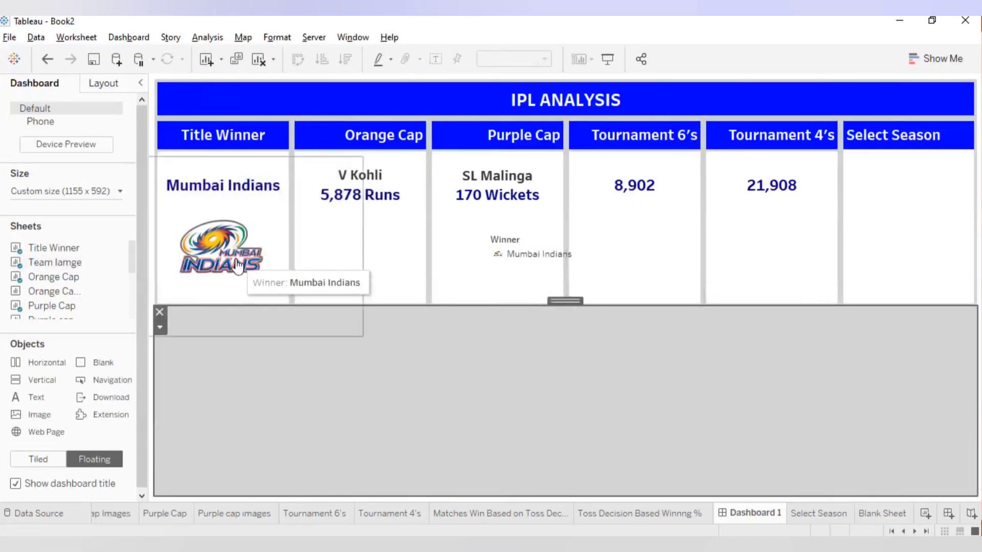
pyautogui.click(255, 164)
pyautogui.moveTo(225, 158); pyautogui.dragTo(219, 160)
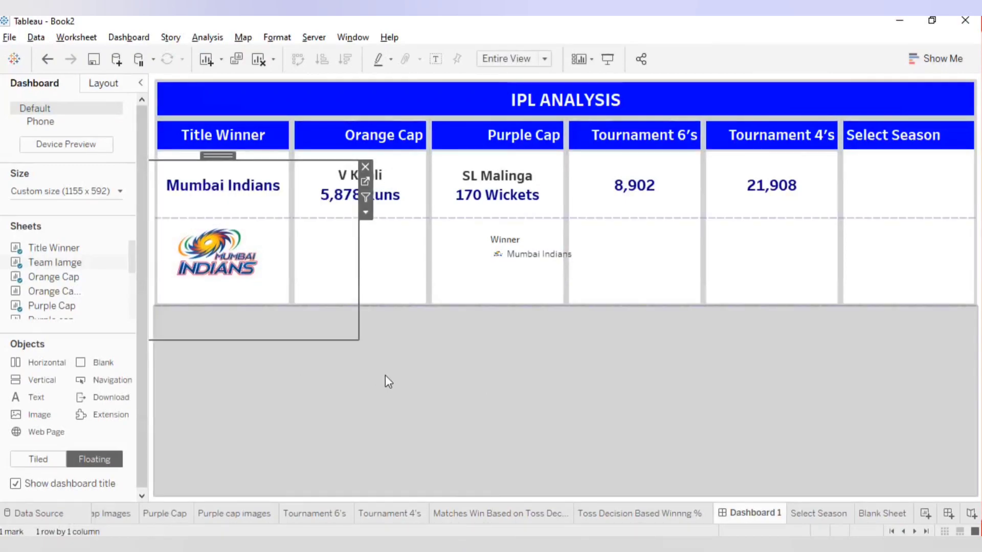
pyautogui.click(383, 376)
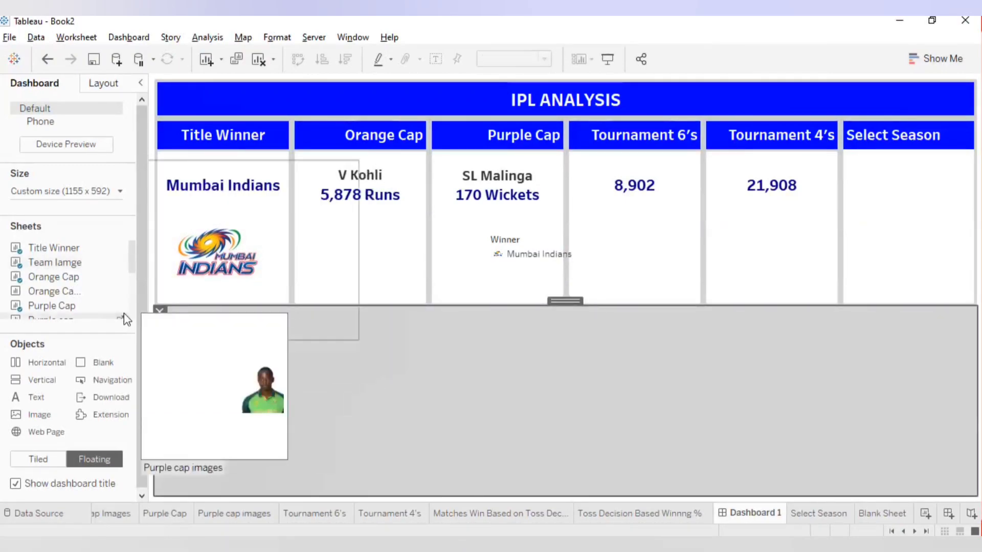
# Step: Add the Orange Cap Images sheet to the dashboard as a floating object and remove its Year of Date filter and Batsman legend
pyautogui.moveTo(48, 294); pyautogui.dragTo(330, 207)
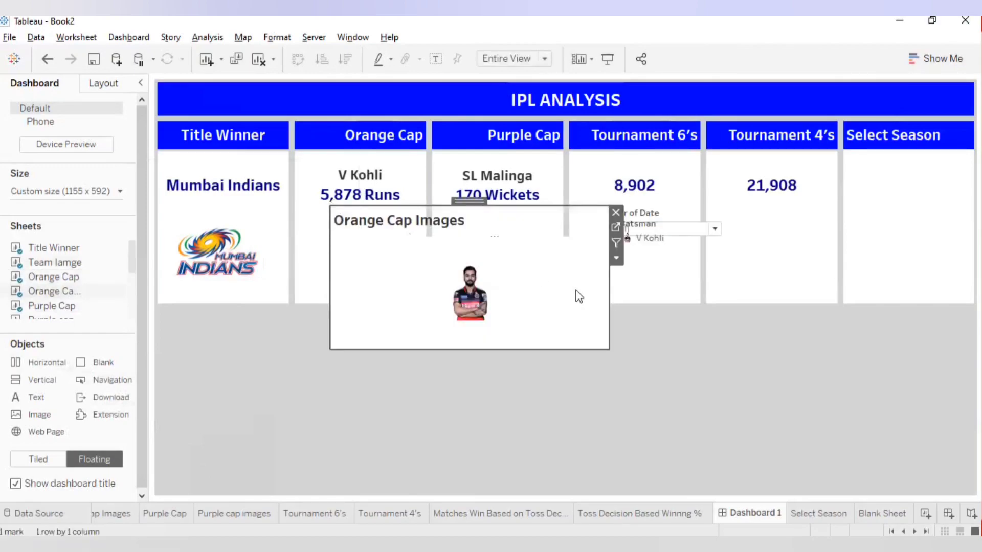
pyautogui.click(668, 217)
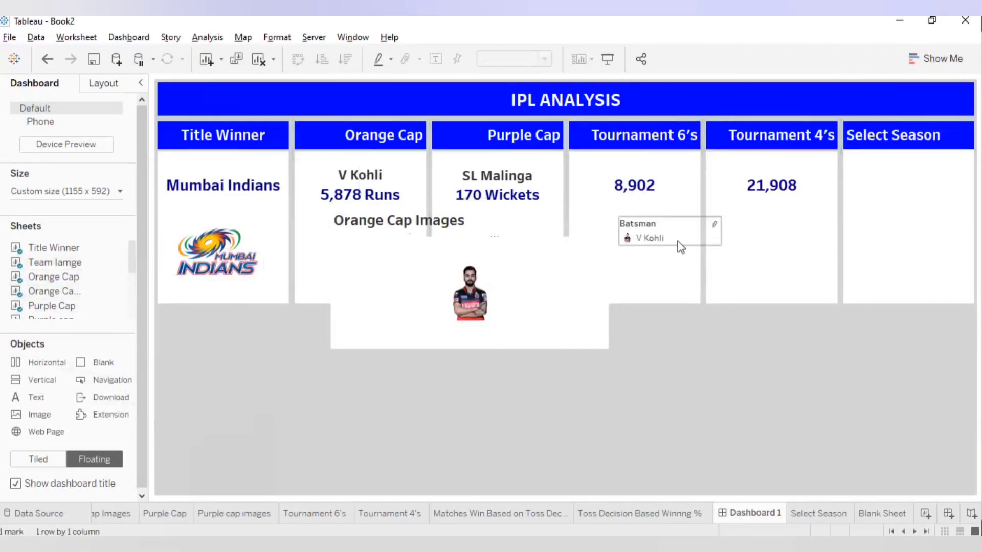
pyautogui.click(725, 217)
pyautogui.click(530, 238)
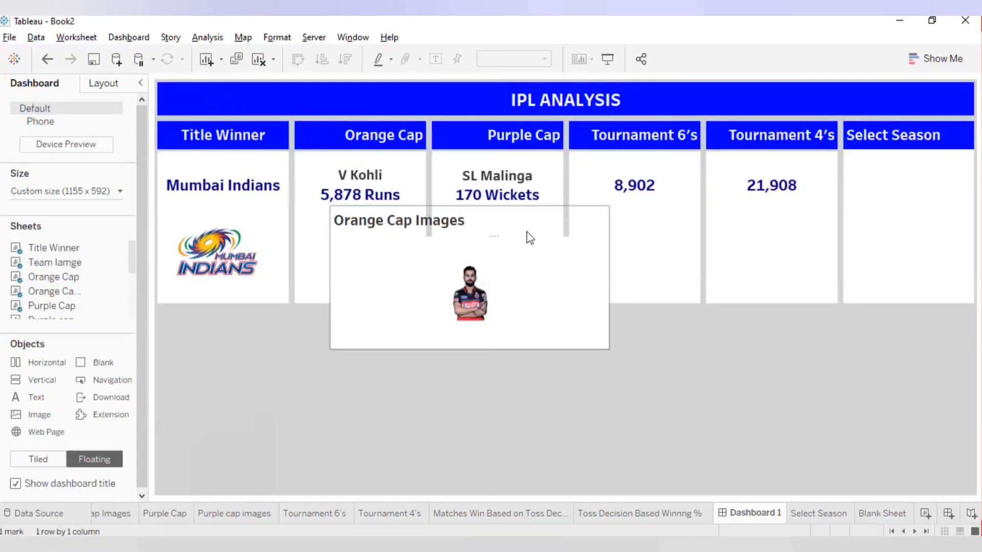
# Step: Hide the Orange Cap Images title and set the sheet's worksheet shading to None
pyautogui.rightClick(443, 223)
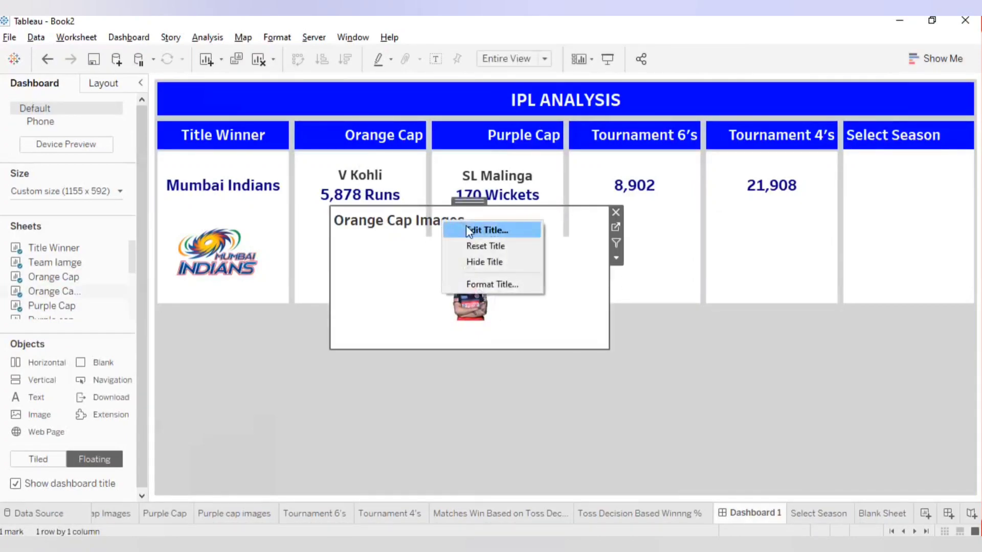
pyautogui.click(488, 260)
pyautogui.rightClick(561, 255)
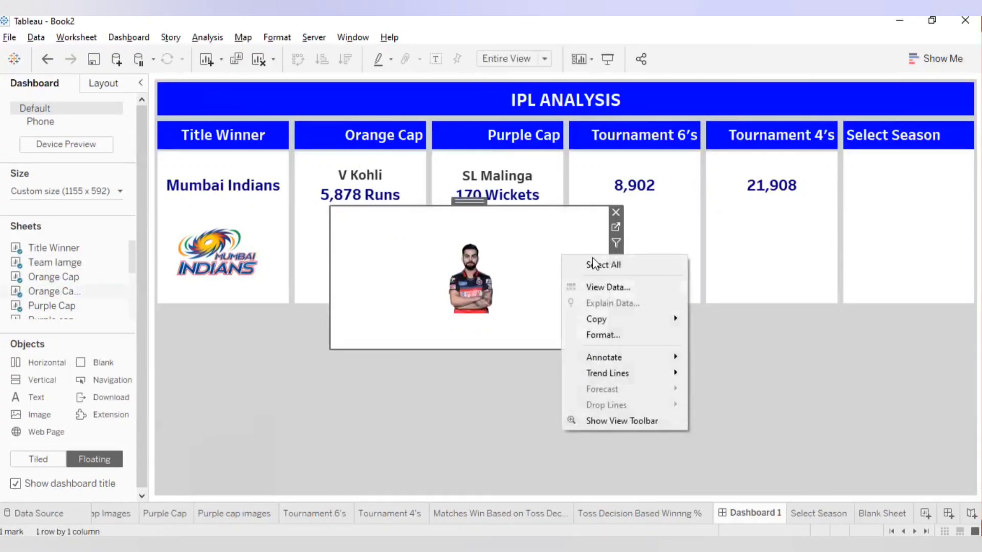
pyautogui.click(612, 334)
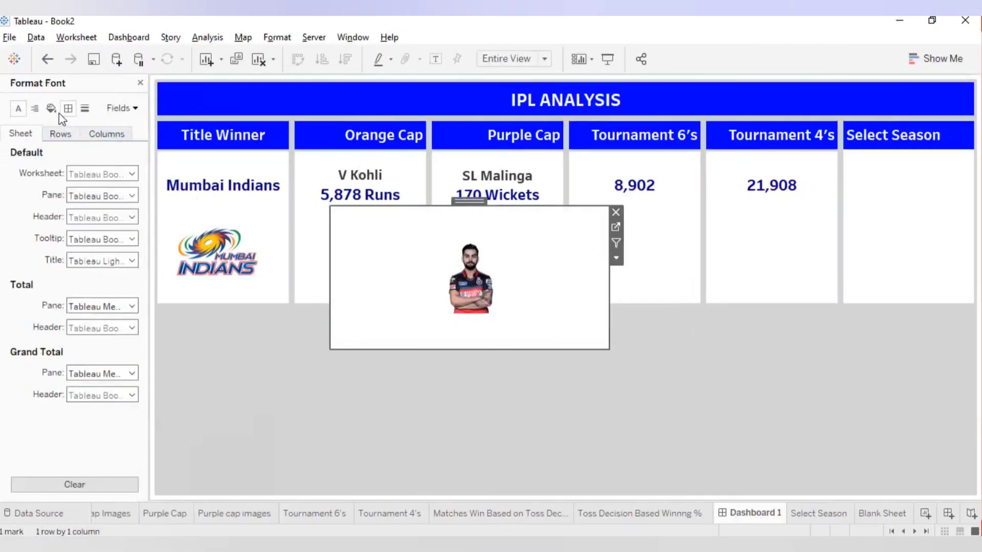
pyautogui.click(51, 109)
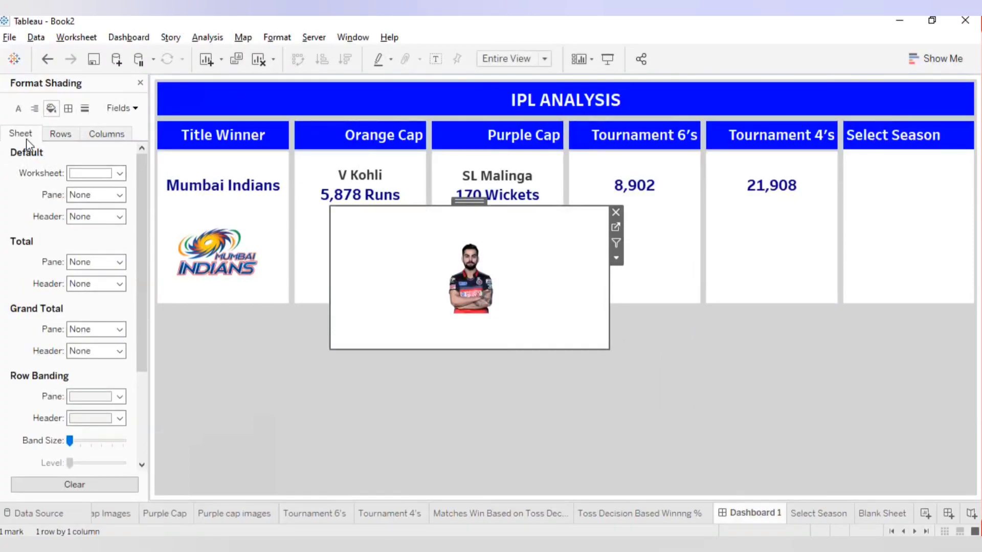
pyautogui.click(90, 183)
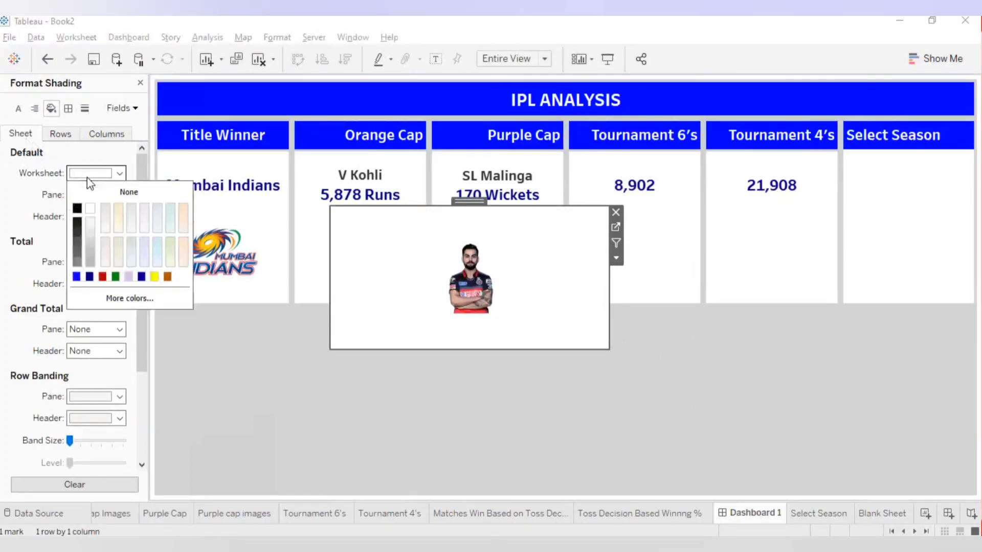
pyautogui.click(117, 193)
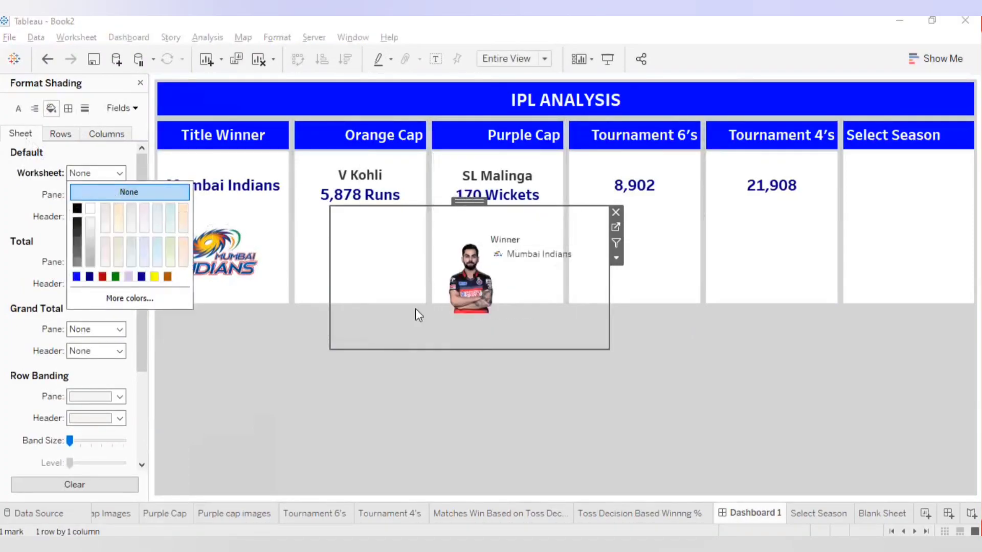
pyautogui.click(141, 82)
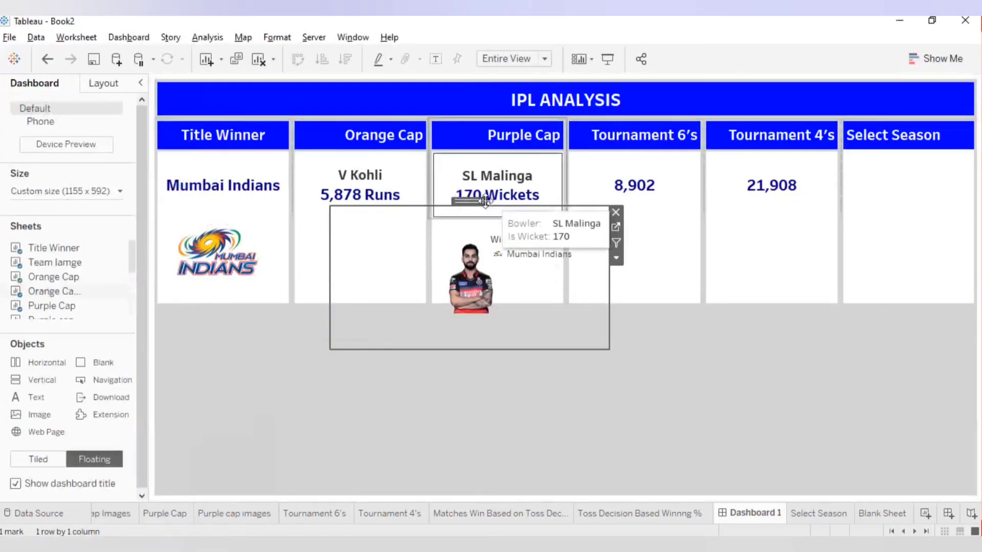
# Step: Move the batsman image beneath the runs figure in the Orange Cap column and remove the Winner legend
pyautogui.moveTo(463, 199)
pyautogui.mouseDown()
pyautogui.moveTo(372, 170)
pyautogui.moveTo(362, 180)
pyautogui.mouseUp()
pyautogui.click(612, 436)
pyautogui.click(519, 232)
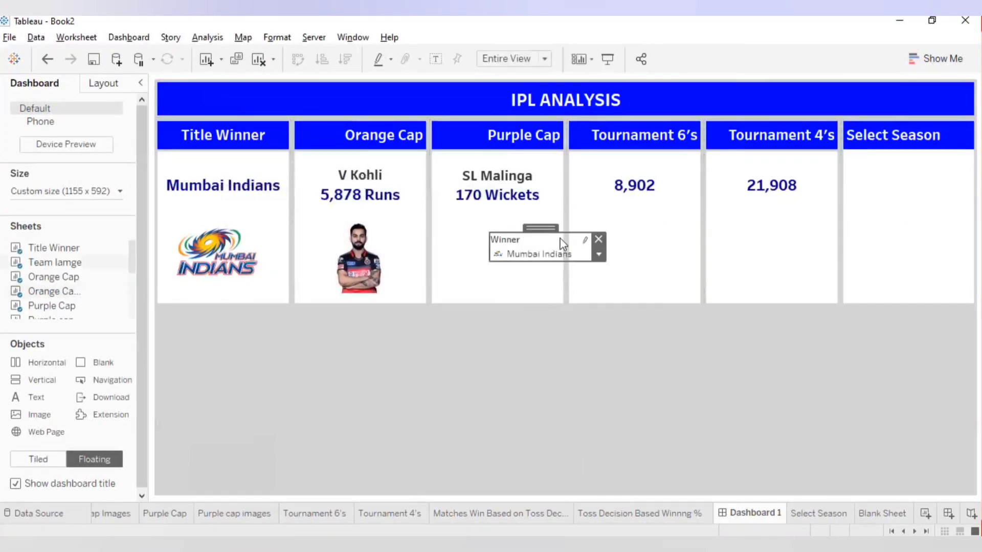
pyautogui.click(598, 239)
pyautogui.click(658, 387)
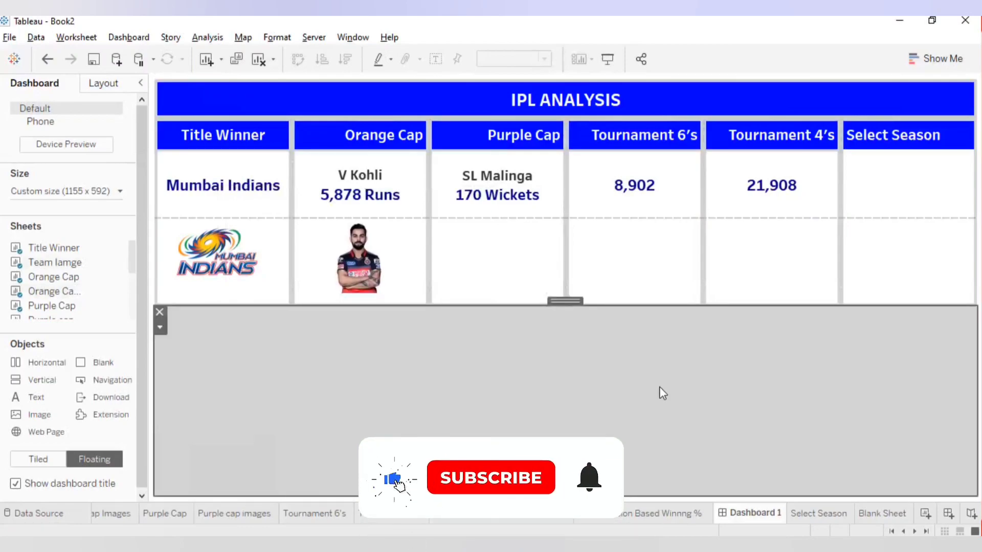
# Step: Add the Purple cap images sheet to the dashboard as a floating object and hide its title
pyautogui.moveTo(80, 307)
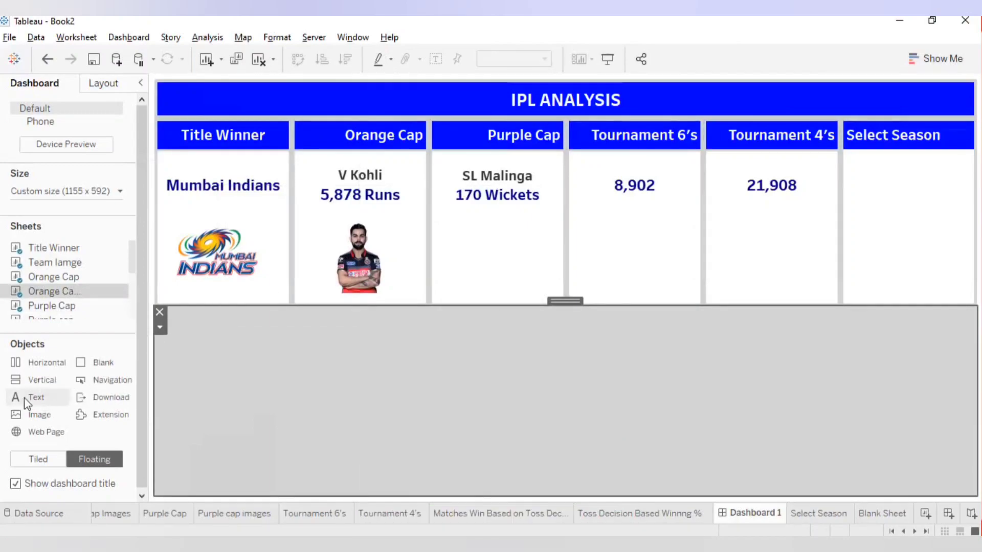
pyautogui.scroll(-1, 82, 301)
pyautogui.moveTo(60, 293)
pyautogui.moveTo(51, 276); pyautogui.dragTo(468, 205)
pyautogui.rightClick(590, 238)
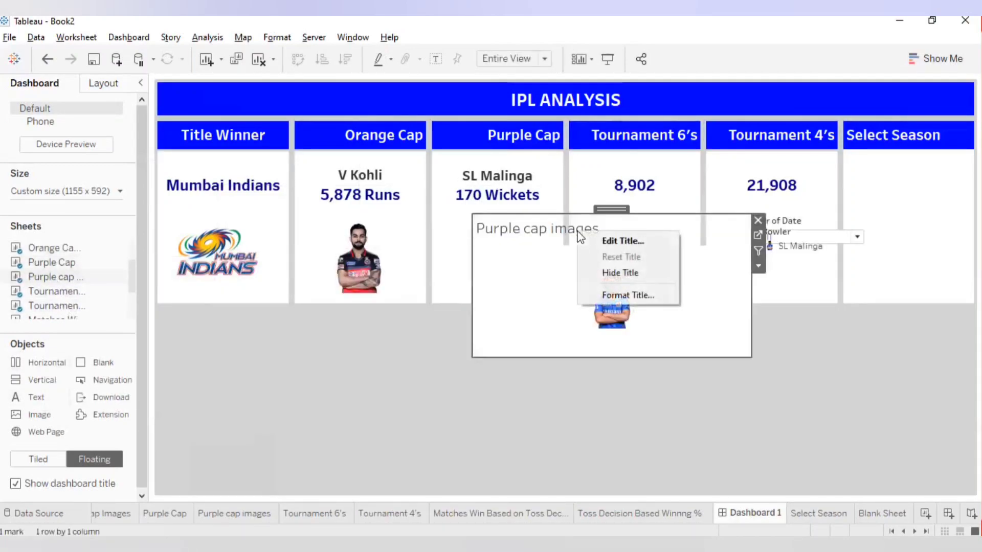
pyautogui.click(611, 271)
# Step: Set the worksheet shading of the Purple cap images sheet to None
pyautogui.rightClick(686, 245)
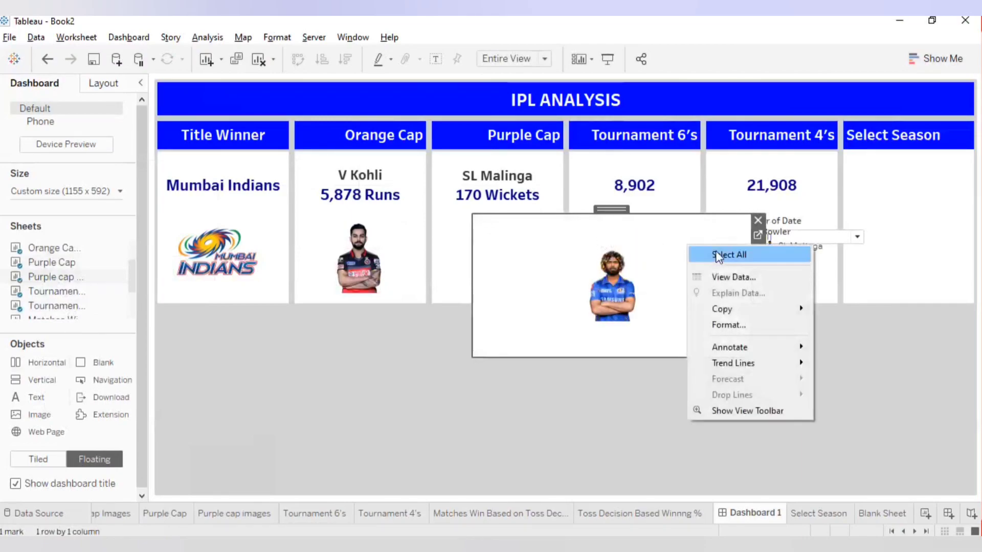
pyautogui.click(741, 324)
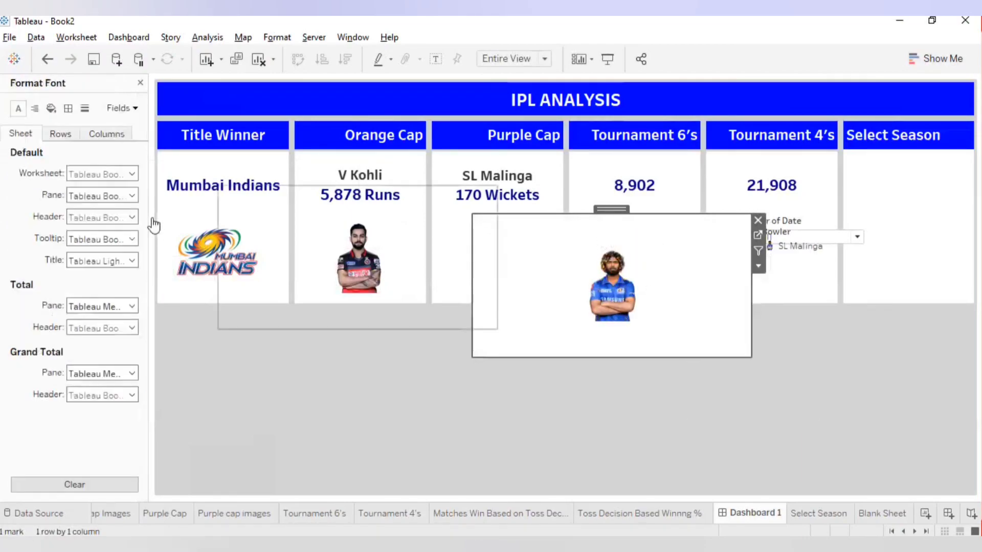
pyautogui.click(53, 110)
pyautogui.click(97, 174)
pyautogui.click(101, 197)
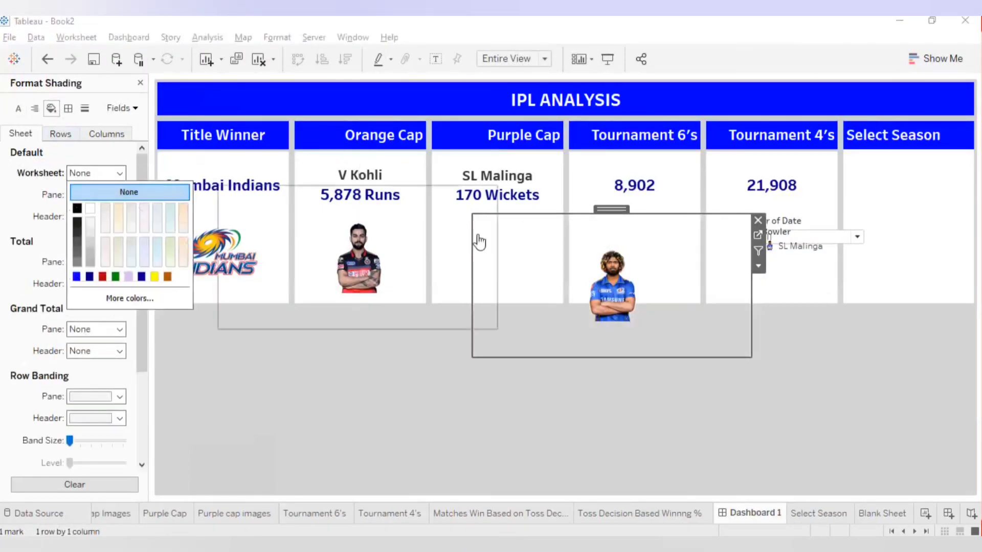
# Step: Move the bowler image beneath the wickets figure in the Purple Cap column and slightly enlarge its container
pyautogui.moveTo(605, 210); pyautogui.dragTo(494, 177)
pyautogui.moveTo(581, 325); pyautogui.dragTo(581, 331)
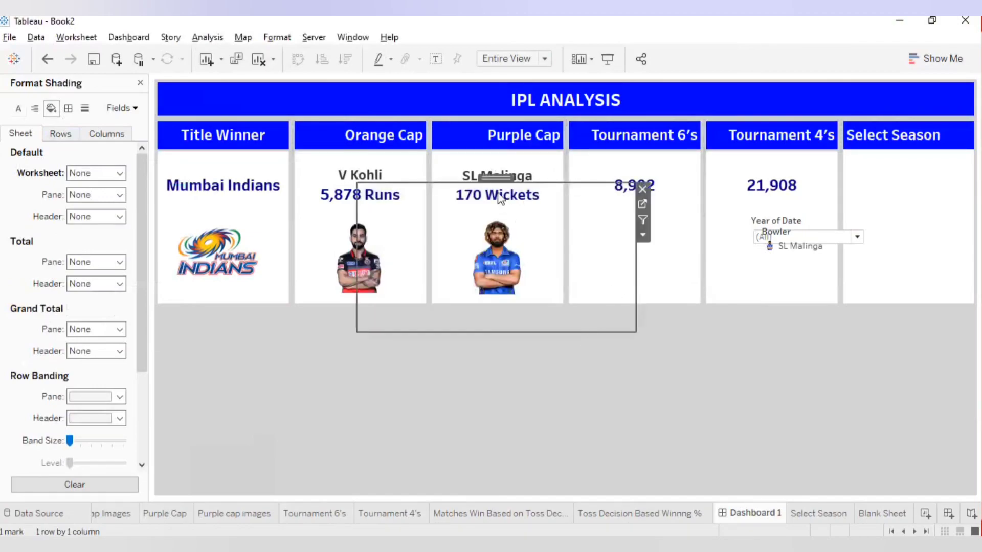
pyautogui.moveTo(495, 177); pyautogui.dragTo(493, 177)
pyautogui.click(759, 413)
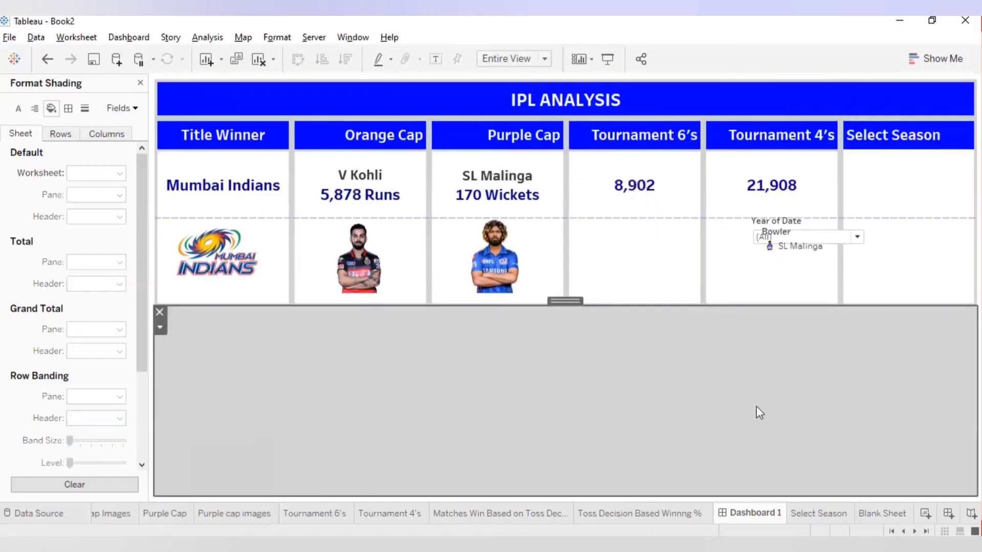
# Step: Adjust the size and position of the batsman image in the Orange Cap column to line up with the bowler image
pyautogui.click(374, 212)
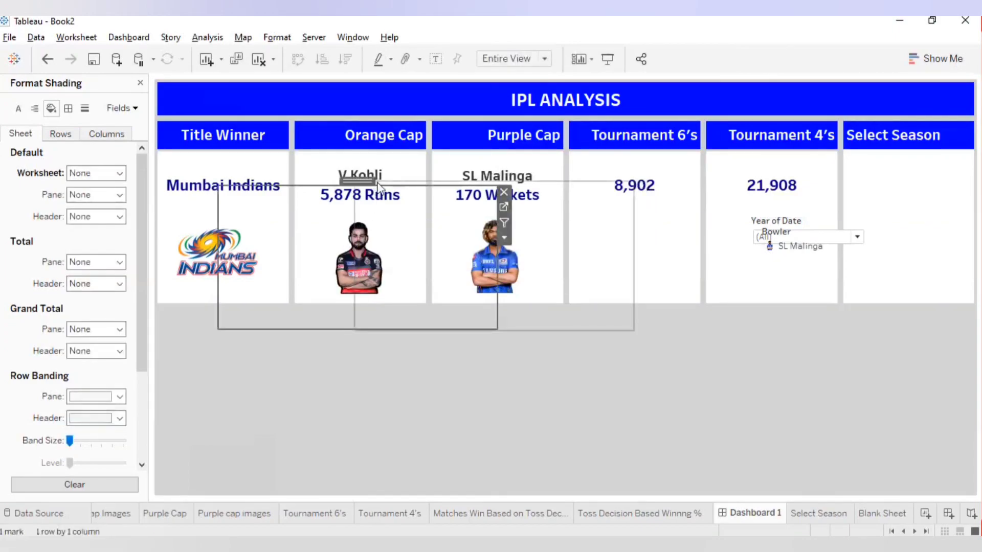
pyautogui.moveTo(379, 184); pyautogui.dragTo(357, 181)
pyautogui.click(799, 376)
pyautogui.click(352, 196)
pyautogui.click(726, 404)
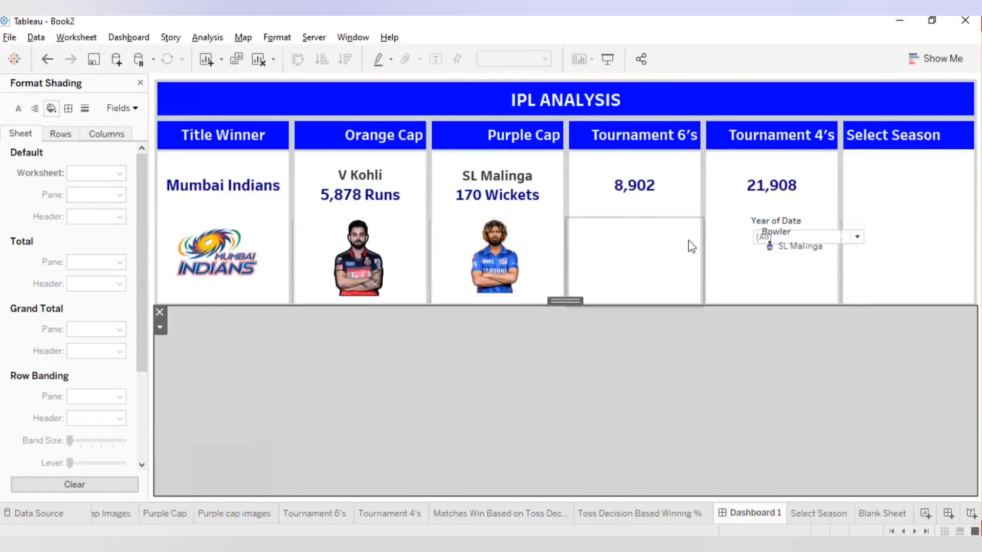
# Step: Remove the floating Year of Date filter and Bowler legend from the Tournament 4's column
pyautogui.click(772, 227)
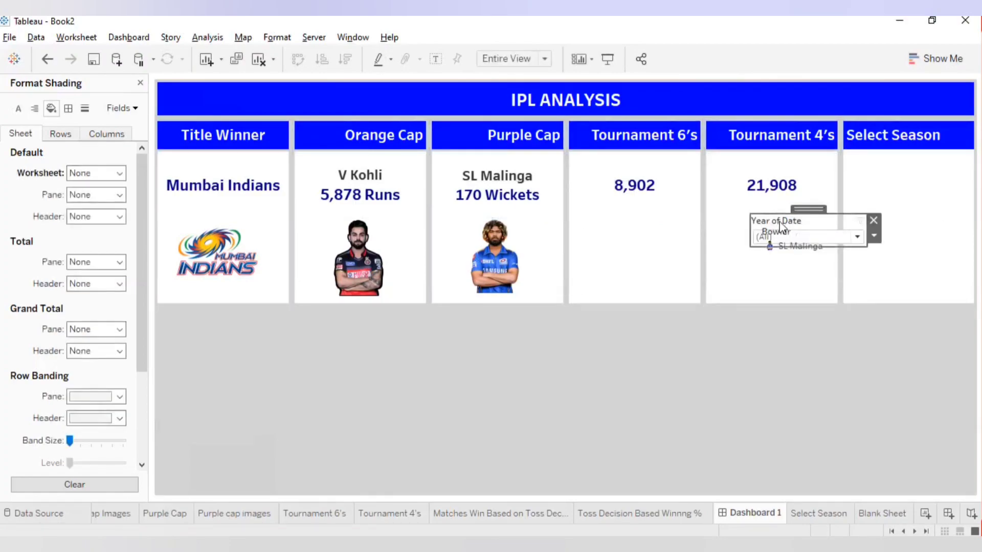
pyautogui.click(872, 220)
pyautogui.click(868, 229)
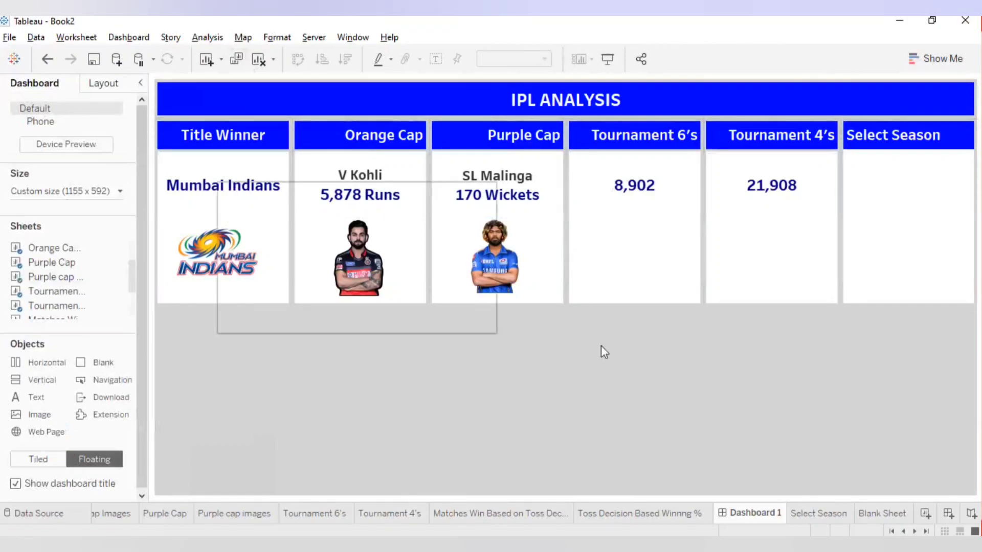
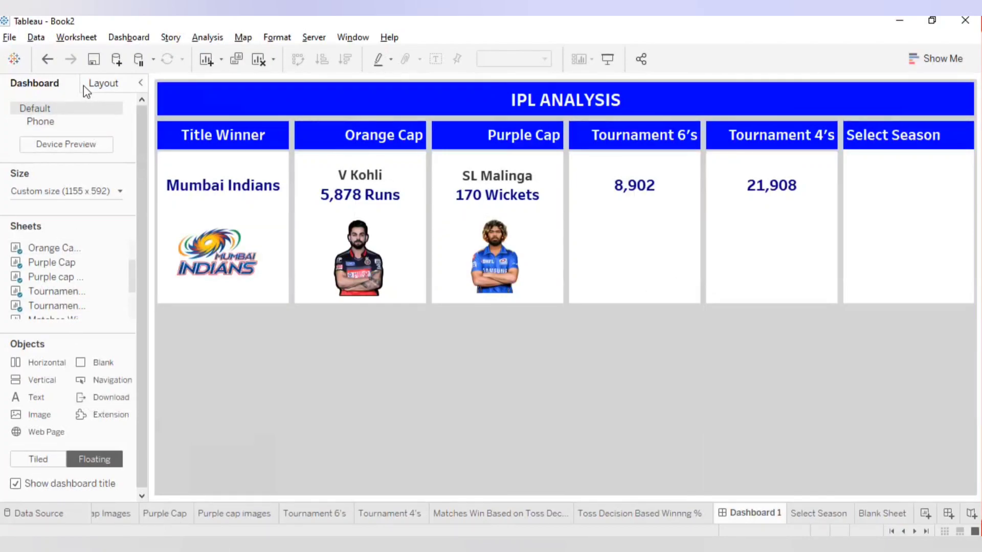
# Step: Insert a floating image object using the file SIX-6-Cricket-Umpire-Hand-Signals-KS3, fitted and centered
pyautogui.moveTo(37, 416); pyautogui.dragTo(456, 218)
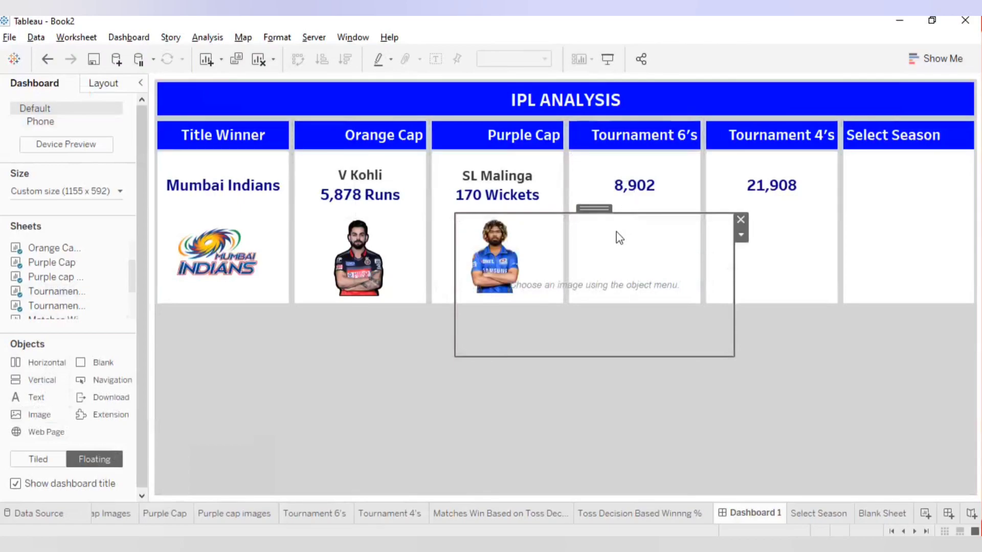
pyautogui.click(373, 237)
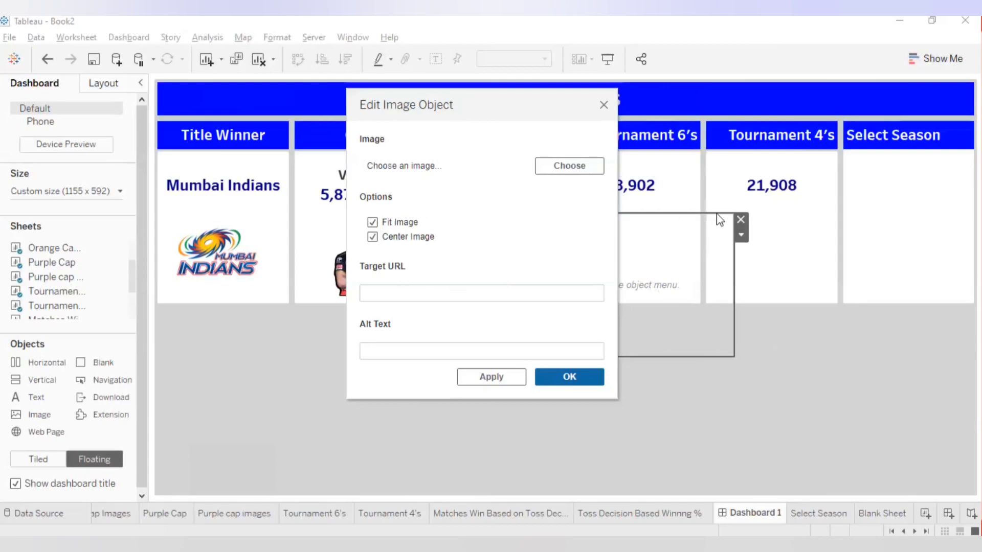
pyautogui.click(574, 173)
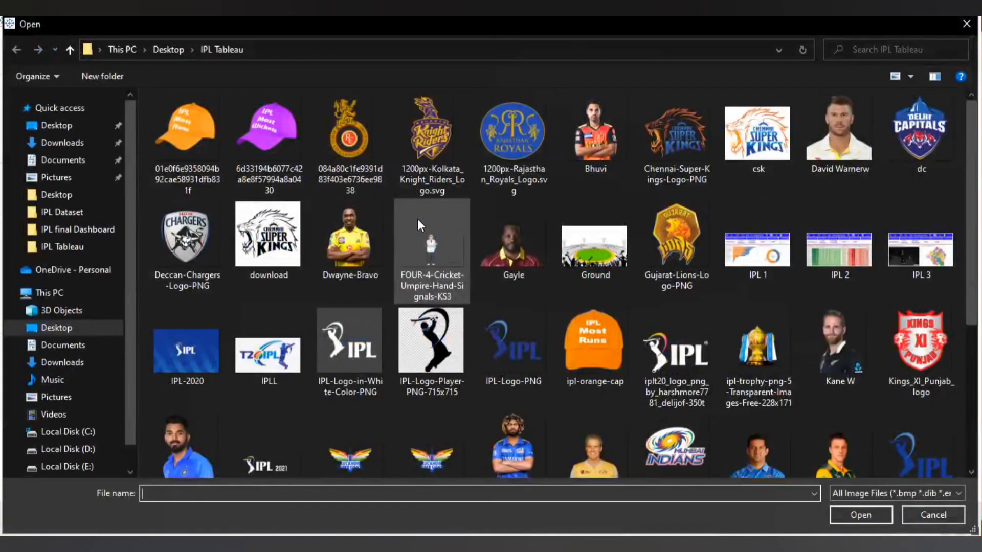
pyautogui.scroll(-4, 417, 219)
pyautogui.scroll(4, 427, 220)
pyautogui.scroll(-4, 428, 220)
pyautogui.click(787, 364)
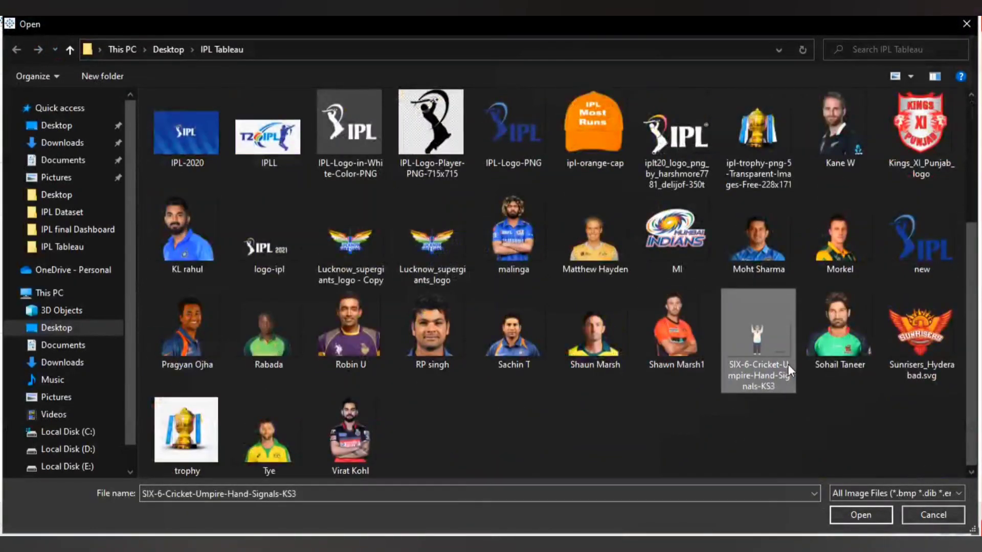
pyautogui.click(862, 514)
pyautogui.click(569, 377)
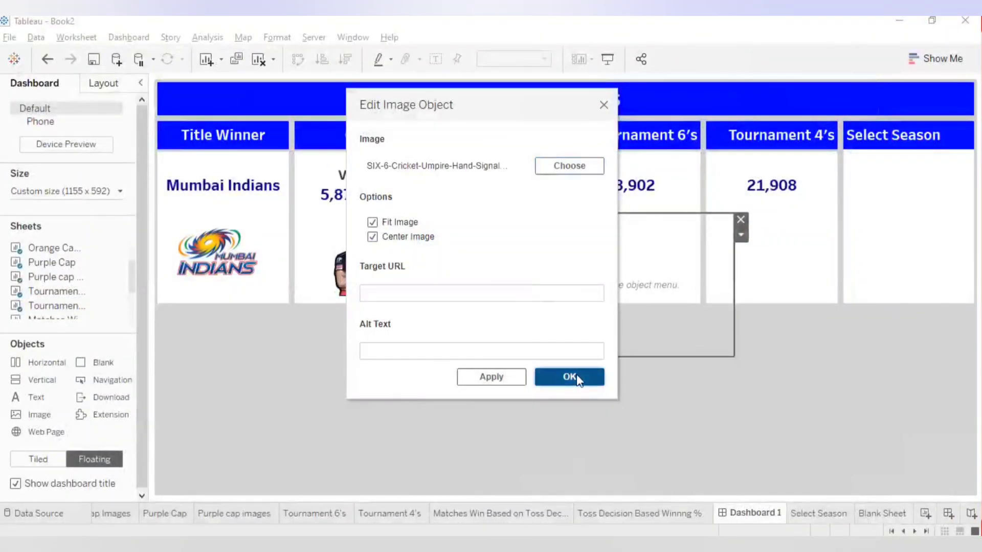
# Step: Shrink the umpire image and position it beneath the total in the Tournament 6's column
pyautogui.moveTo(602, 212); pyautogui.dragTo(602, 250)
pyautogui.moveTo(454, 309); pyautogui.dragTo(507, 305)
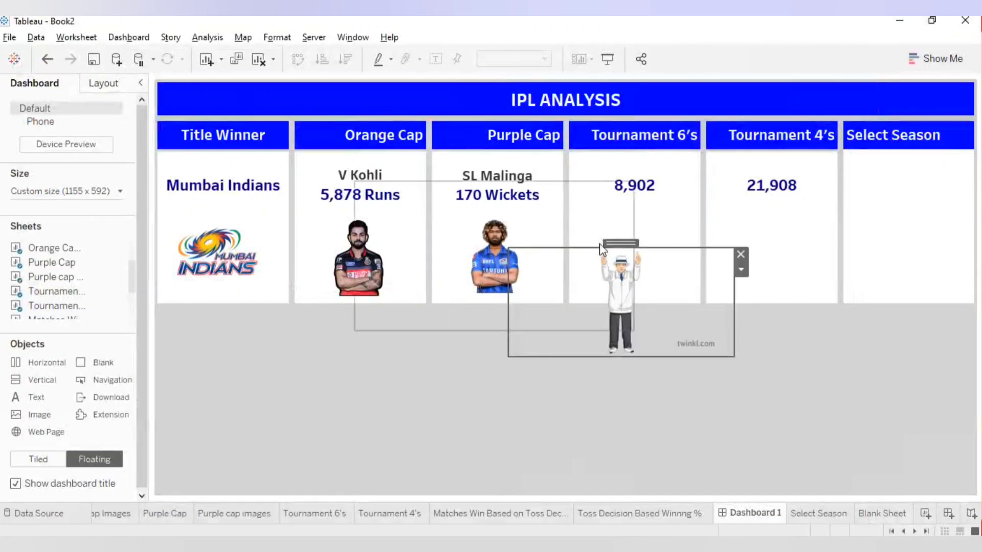
pyautogui.moveTo(624, 242); pyautogui.dragTo(639, 214)
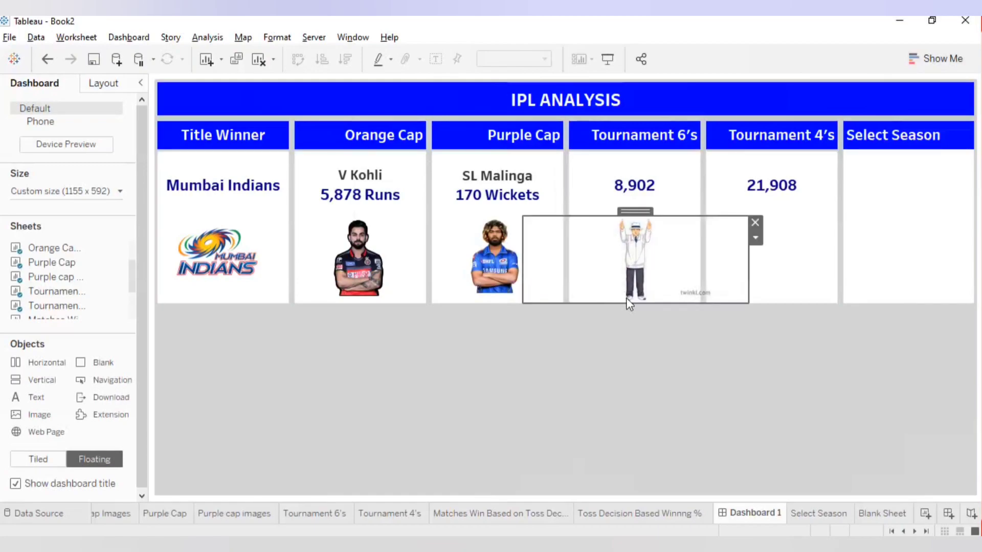
pyautogui.moveTo(629, 303); pyautogui.dragTo(629, 294)
pyautogui.click(666, 357)
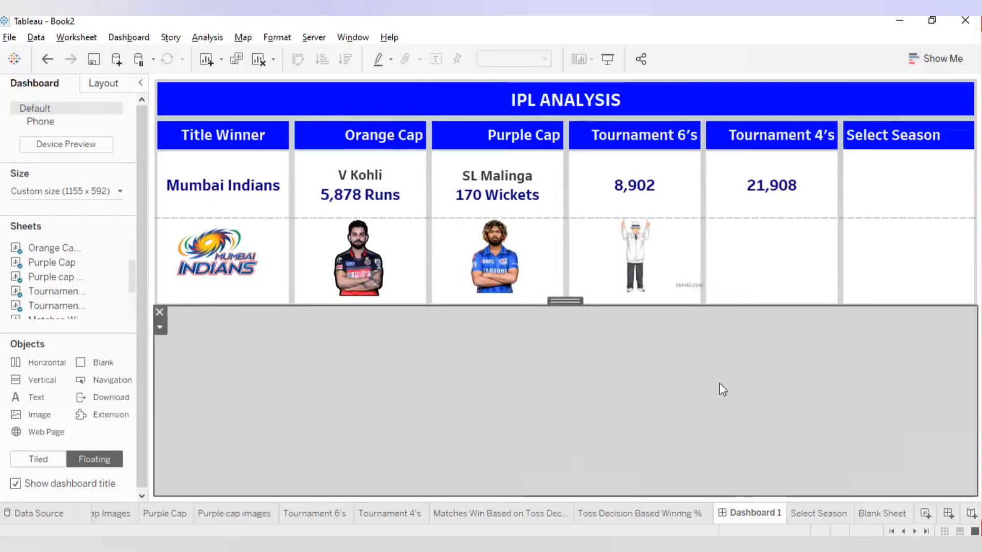
# Step: Insert a floating image object using the FOUR-4 cricket umpire hand-signal file, fitted and centered
pyautogui.moveTo(41, 416); pyautogui.dragTo(458, 281)
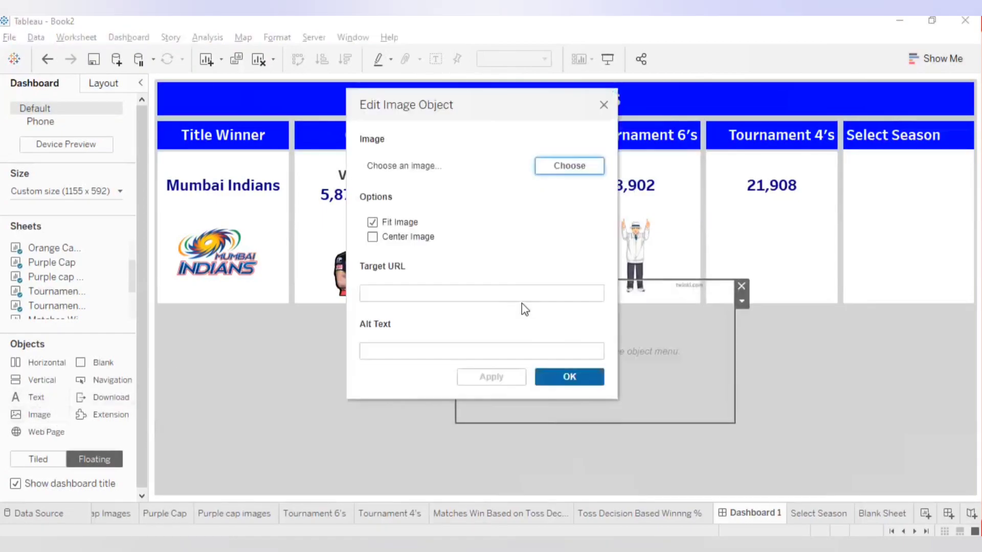
pyautogui.click(401, 238)
pyautogui.click(573, 166)
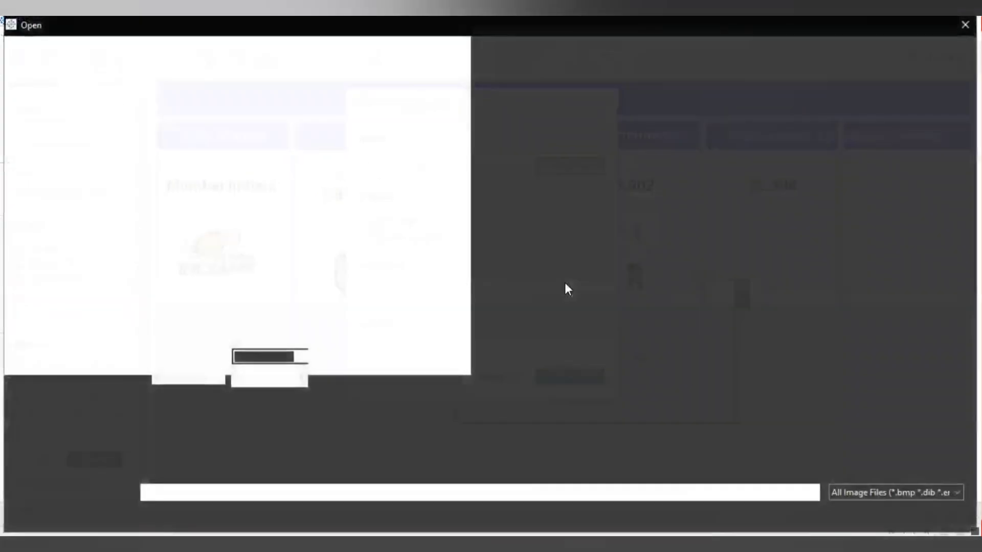
pyautogui.doubleClick(446, 262)
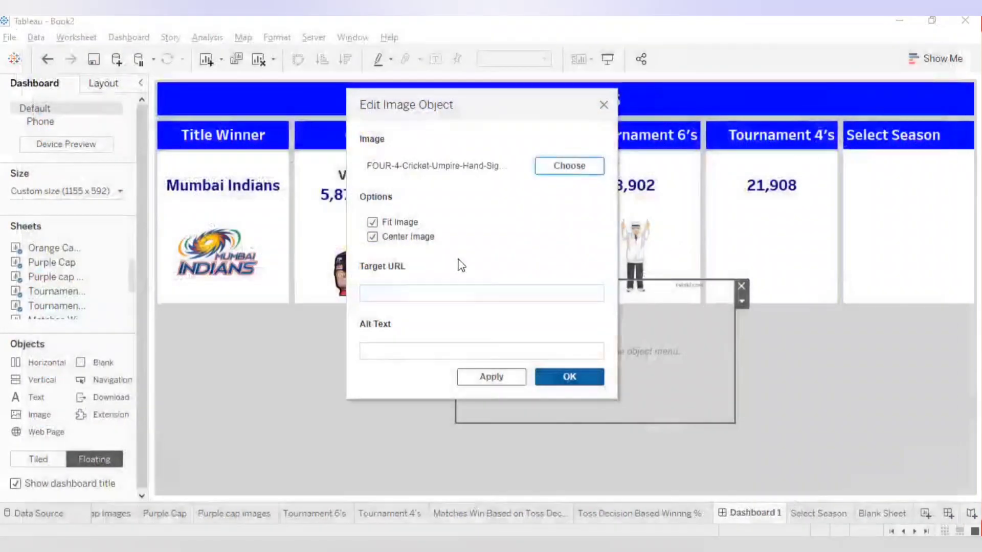
pyautogui.click(552, 375)
# Step: Shrink the new umpire image and position it beneath the total in the Tournament 4's column
pyautogui.moveTo(607, 280); pyautogui.dragTo(771, 209)
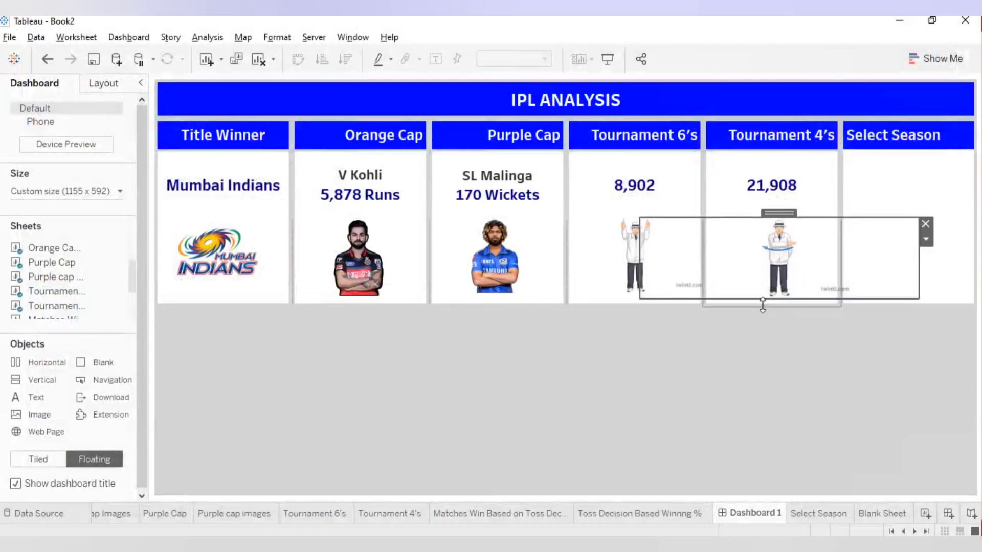
pyautogui.moveTo(764, 301); pyautogui.dragTo(765, 293)
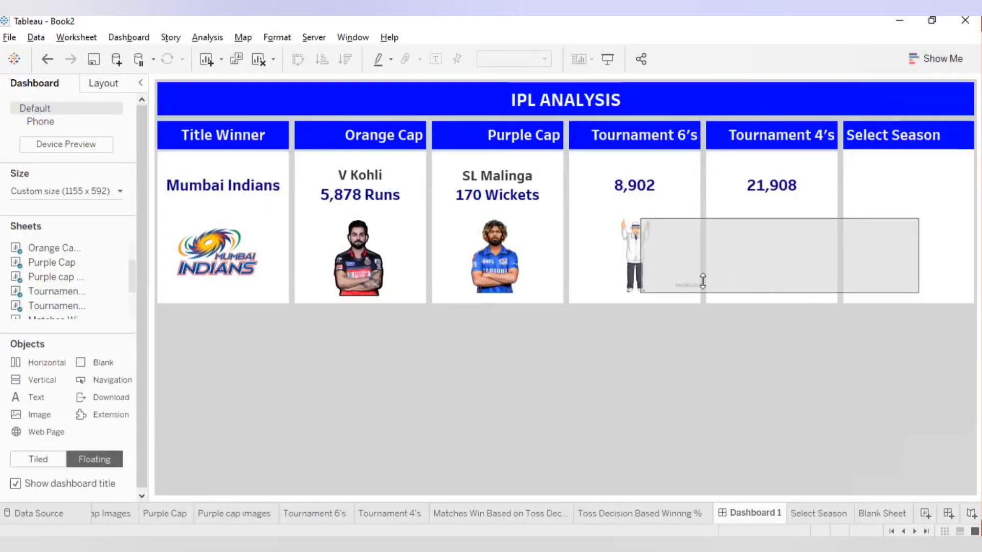
pyautogui.moveTo(639, 261); pyautogui.dragTo(662, 259)
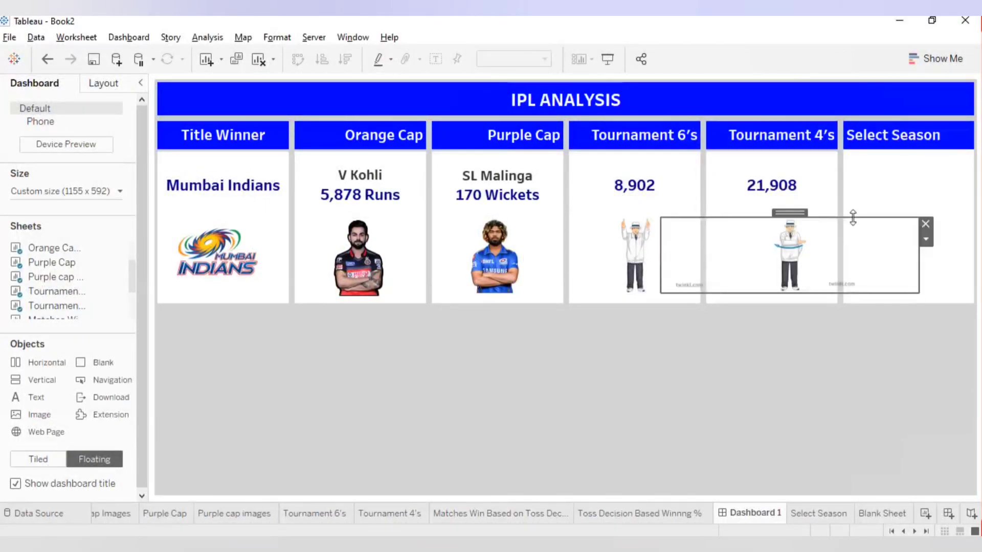
pyautogui.moveTo(790, 212); pyautogui.dragTo(784, 212)
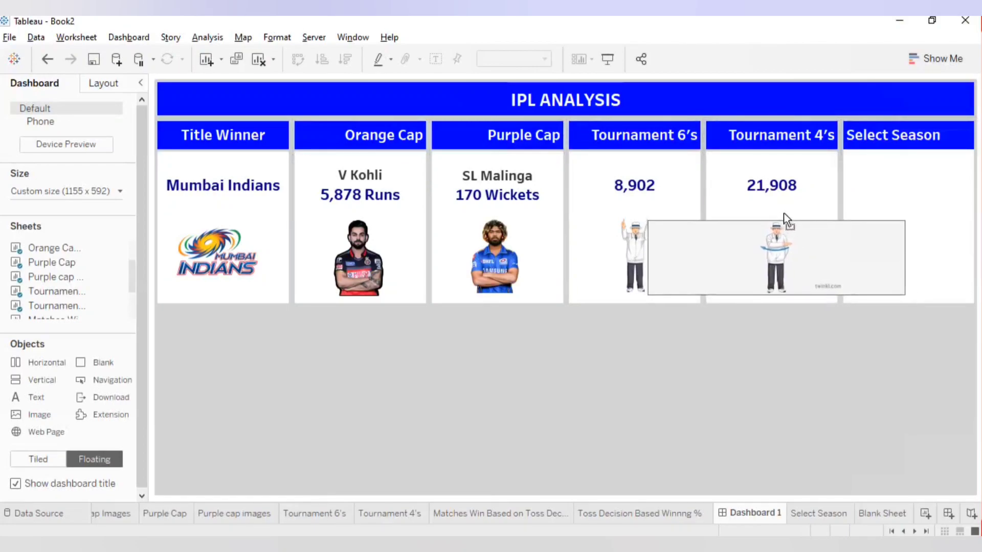
pyautogui.click(824, 357)
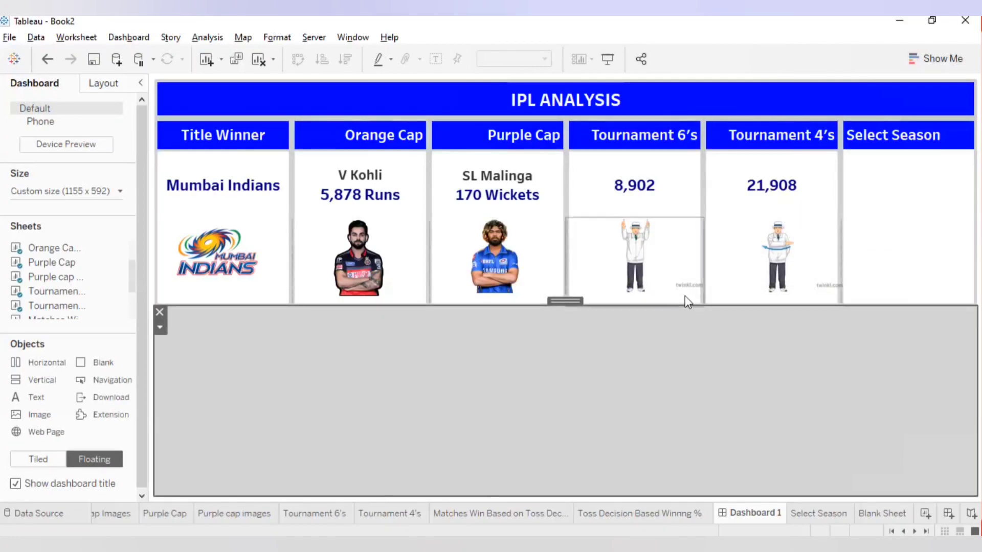
pyautogui.click(822, 269)
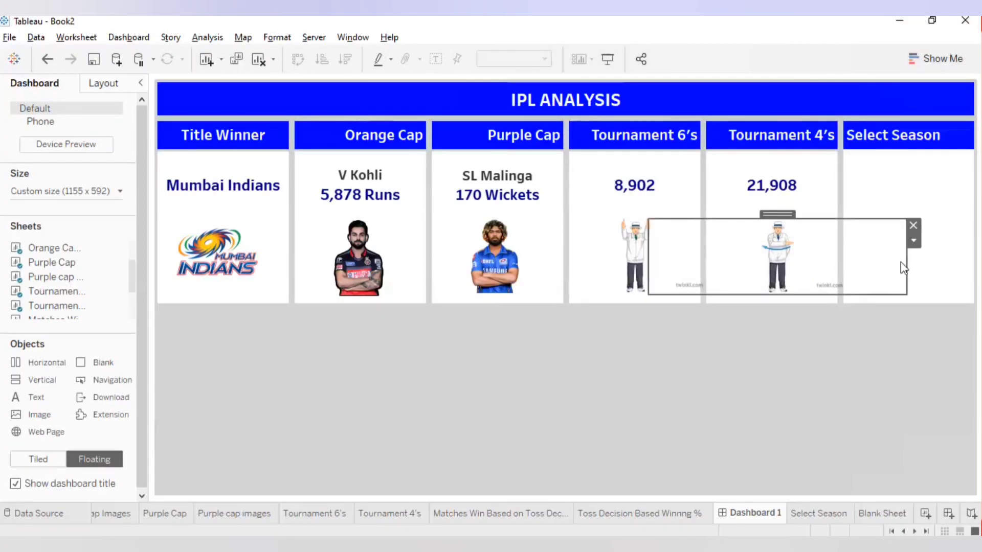
pyautogui.moveTo(906, 262); pyautogui.dragTo(872, 261)
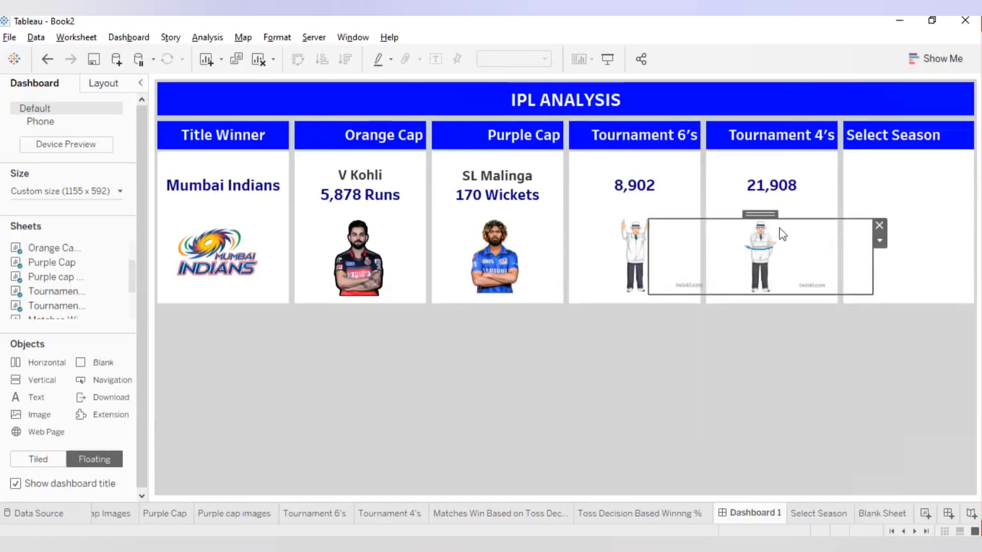
pyautogui.moveTo(760, 214); pyautogui.dragTo(771, 215)
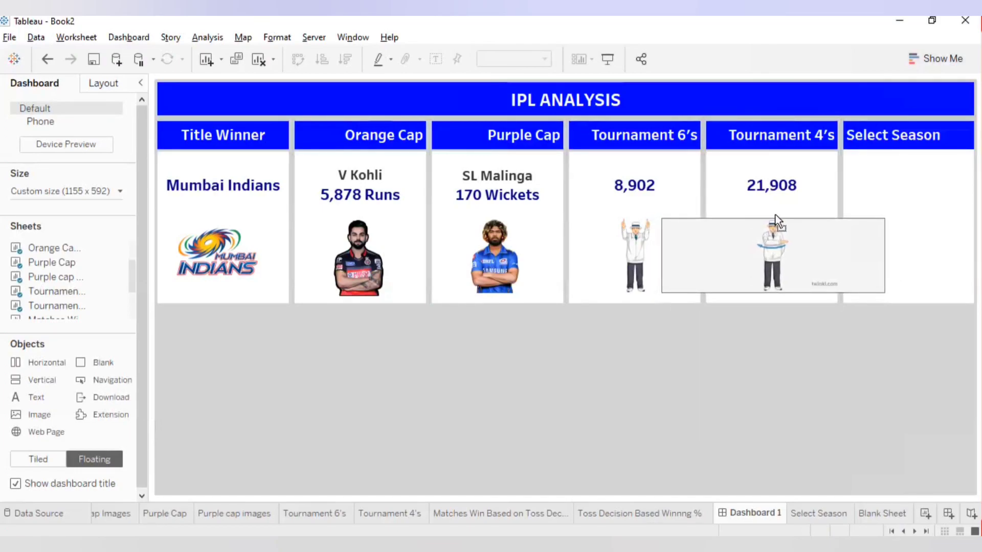
pyautogui.click(844, 381)
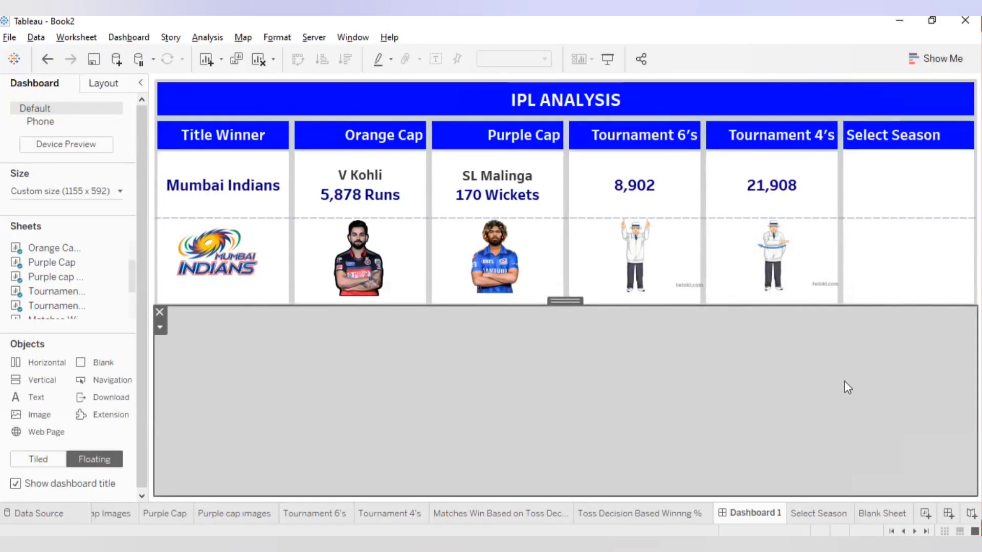
# Step: Slightly increase the height of the IPL ANALYSIS title banner above the column headers
pyautogui.moveTo(463, 117); pyautogui.dragTo(461, 122)
pyautogui.click(840, 413)
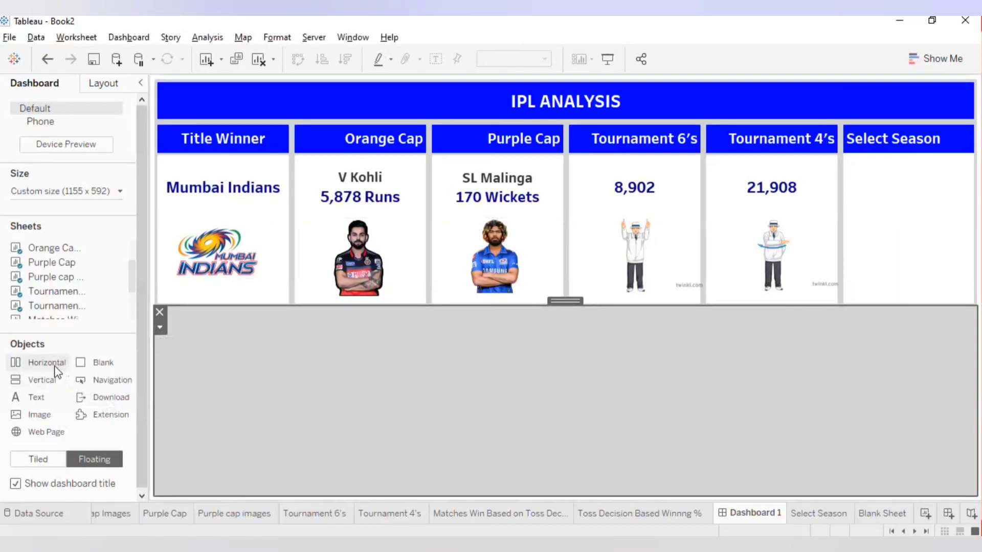
# Step: Switch new objects to tiled and place a horizontal container in the empty area beneath the KPI columns
pyautogui.moveTo(47, 364); pyautogui.dragTo(102, 352)
pyautogui.moveTo(45, 314); pyautogui.dragTo(67, 348)
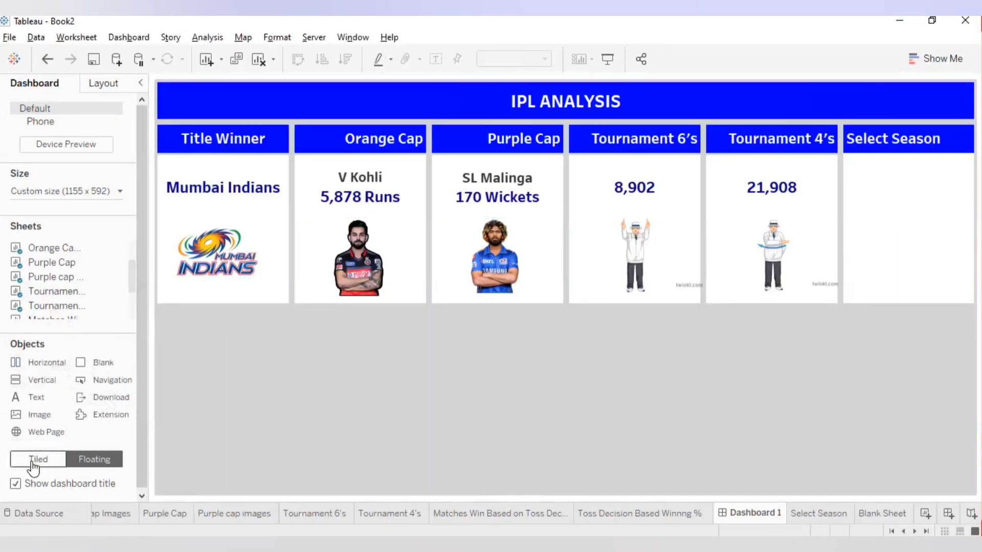
pyautogui.click(39, 459)
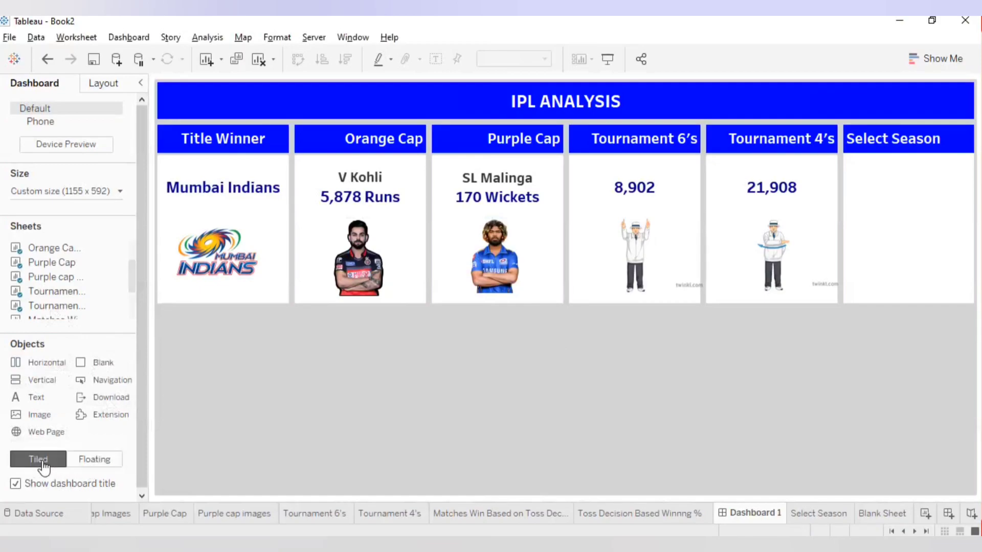
pyautogui.moveTo(32, 364); pyautogui.dragTo(246, 361)
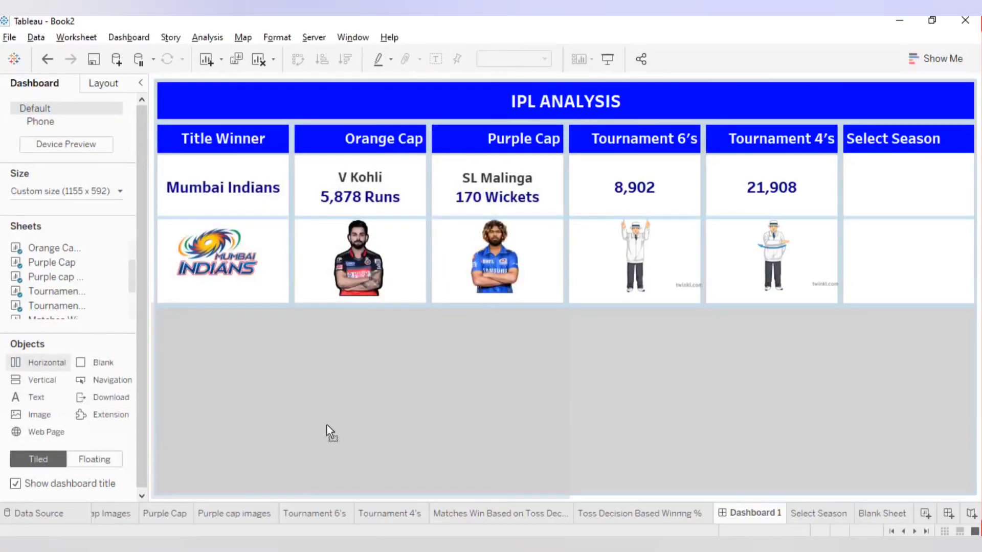
pyautogui.moveTo(370, 428); pyautogui.dragTo(859, 404)
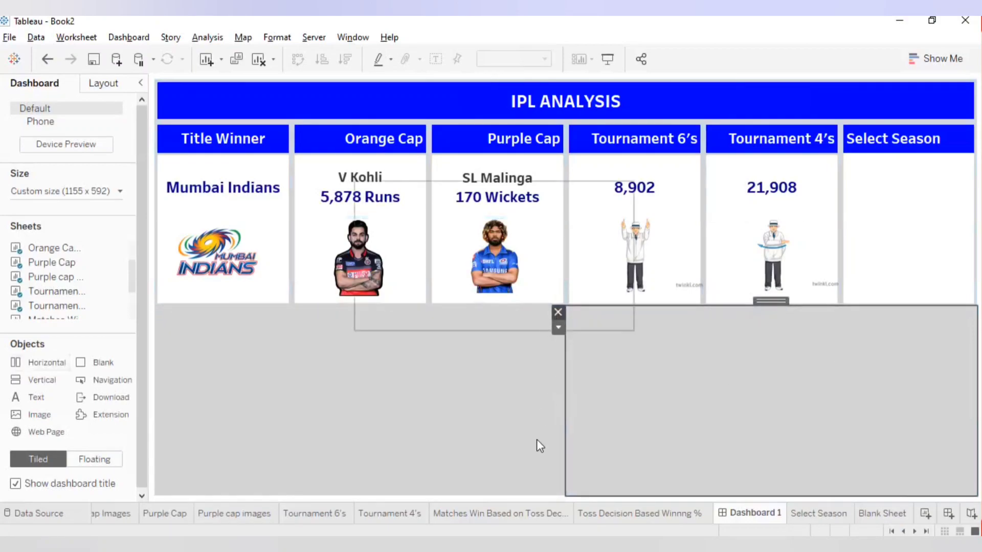
pyautogui.click(543, 401)
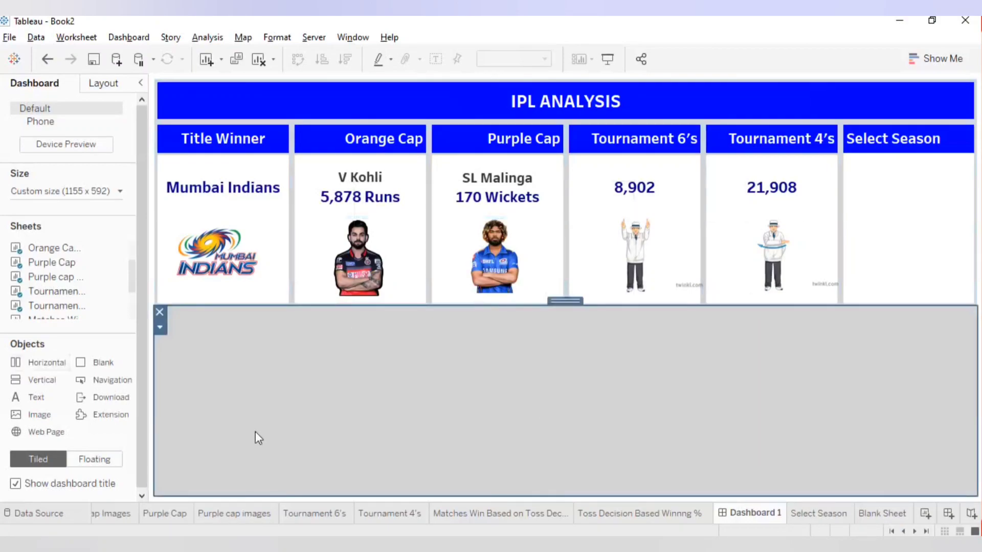
# Step: Place the Matches Win Based on Toss Decision and Toss Decision Based Winnng % sheets side by side in the lower container
pyautogui.moveTo(133, 275); pyautogui.dragTo(136, 301)
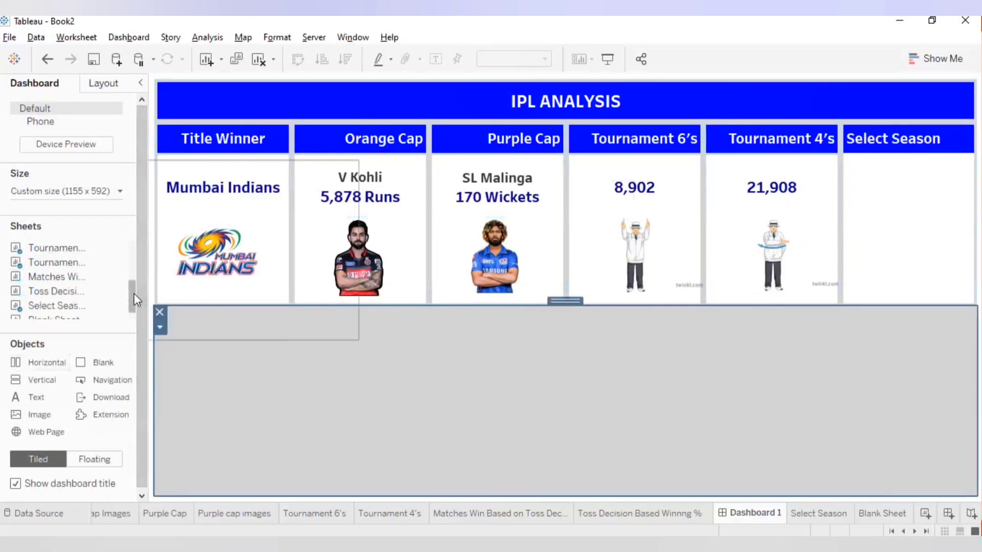
pyautogui.moveTo(61, 279); pyautogui.dragTo(292, 366)
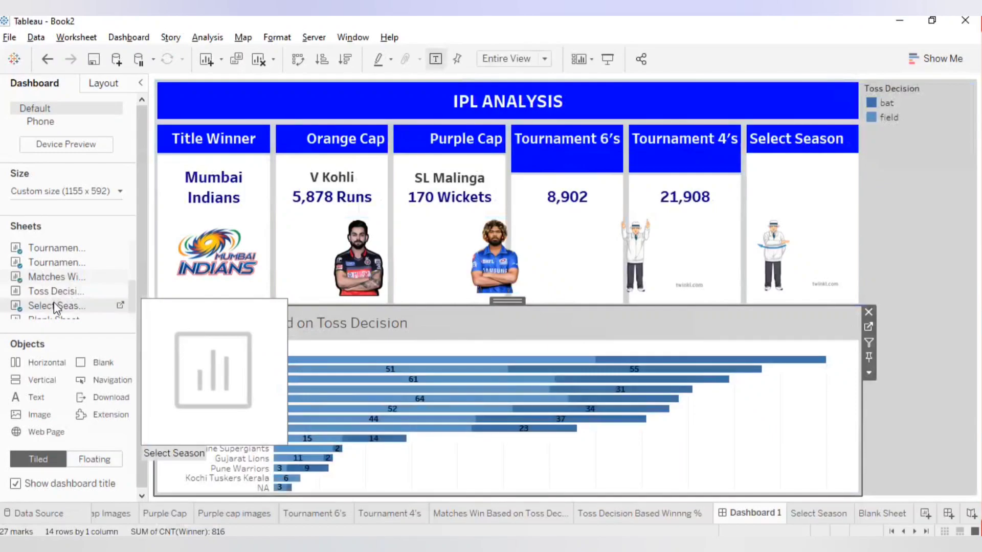
pyautogui.moveTo(54, 295); pyautogui.dragTo(827, 408)
# Step: Remove the Toss Decision legend and the Year of Date filter beside the dashboard
pyautogui.click(950, 98)
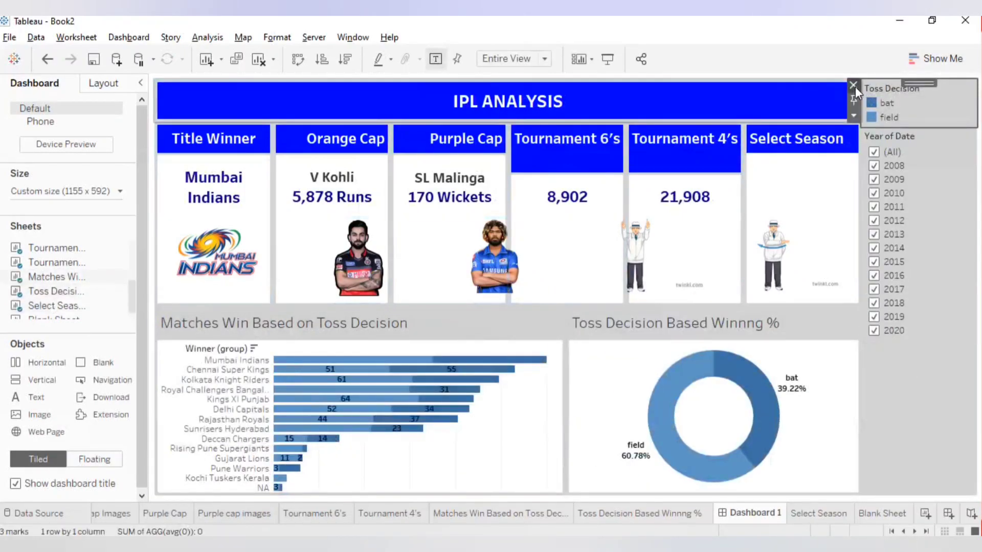
pyautogui.click(853, 85)
pyautogui.click(937, 169)
pyautogui.click(851, 84)
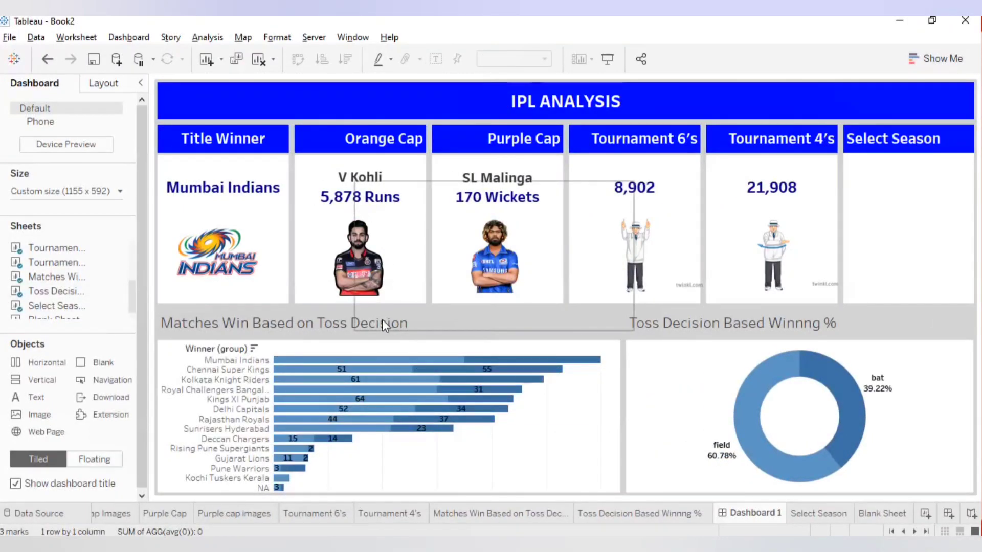
pyautogui.moveTo(273, 323); pyautogui.dragTo(192, 321)
pyautogui.click(544, 342)
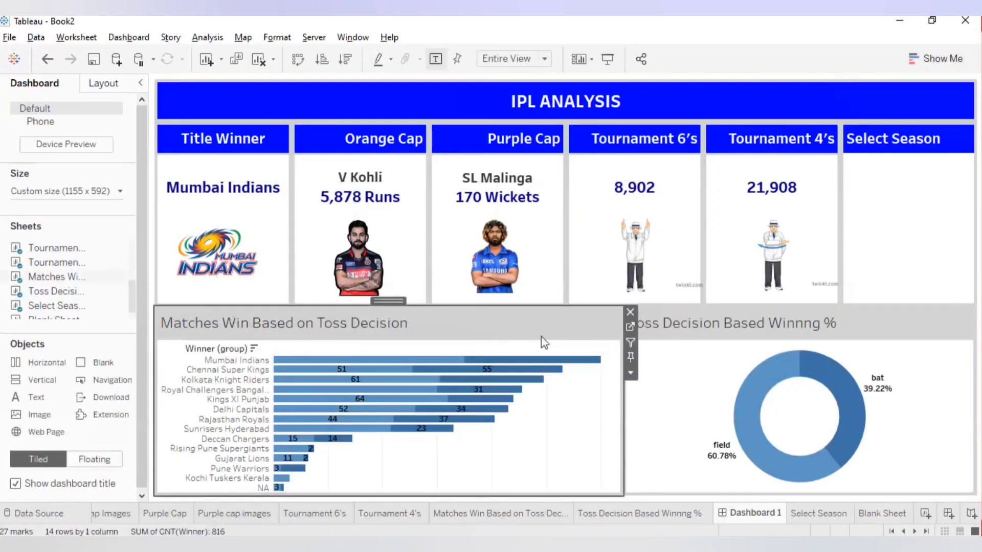
pyautogui.rightClick(514, 333)
pyautogui.rightClick(225, 325)
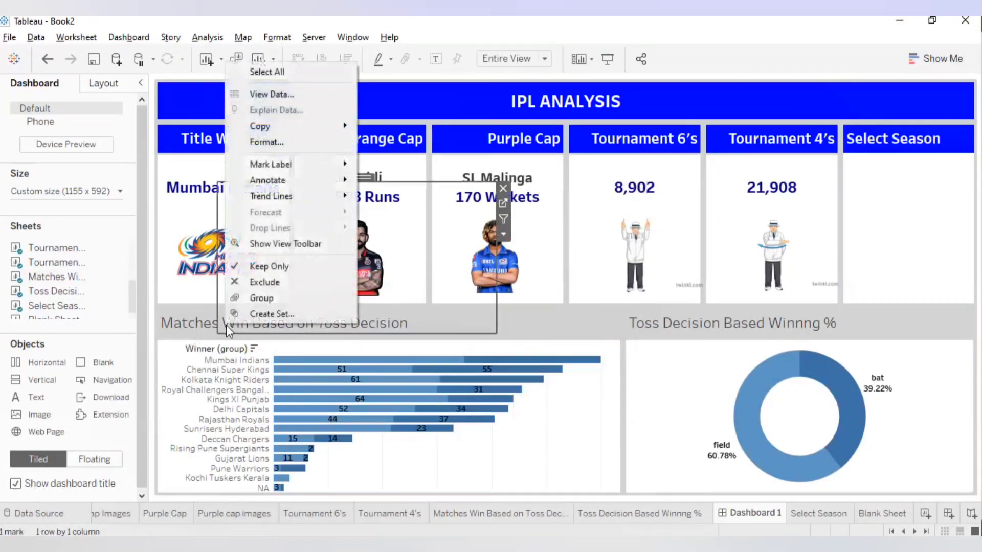
pyautogui.rightClick(176, 333)
# Step: Format the Matches Win Based on Toss Decision chart title as Tableau Semibold, size 12, in red
pyautogui.click(596, 333)
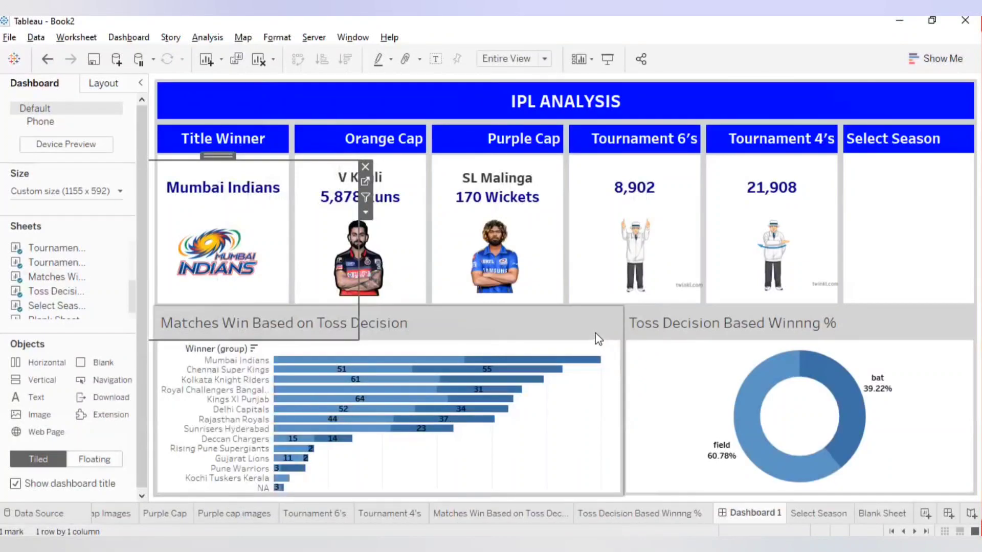
pyautogui.rightClick(596, 333)
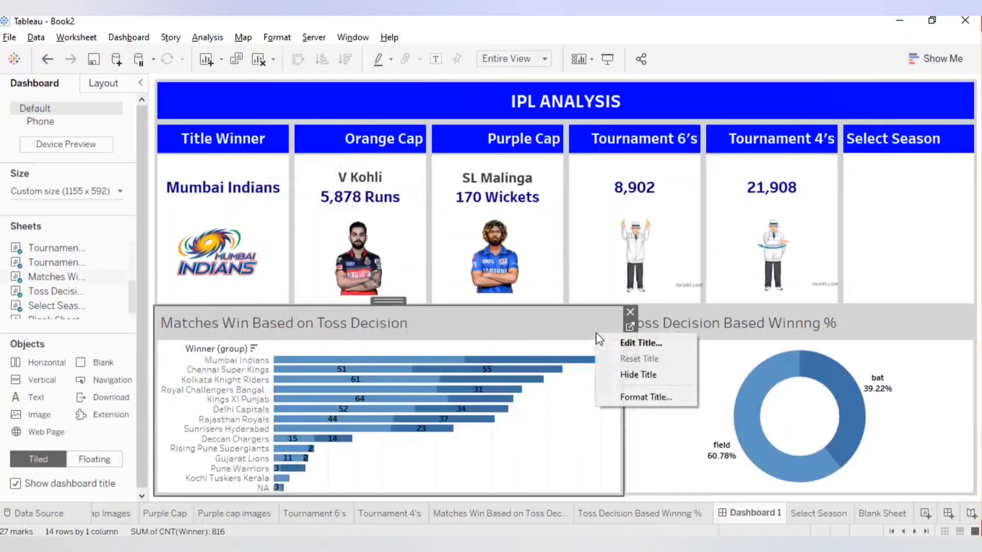
pyautogui.click(627, 342)
pyautogui.doubleClick(515, 271)
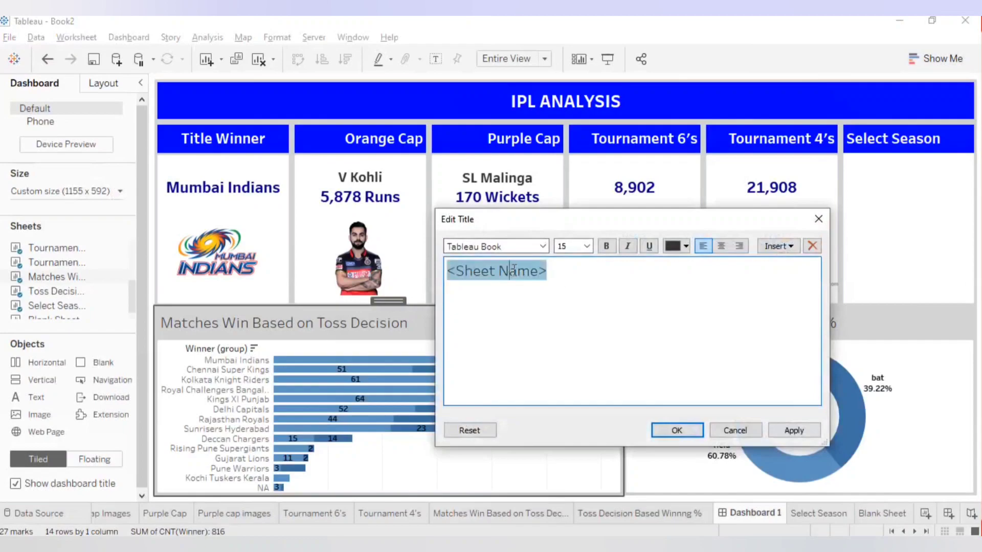
pyautogui.click(588, 246)
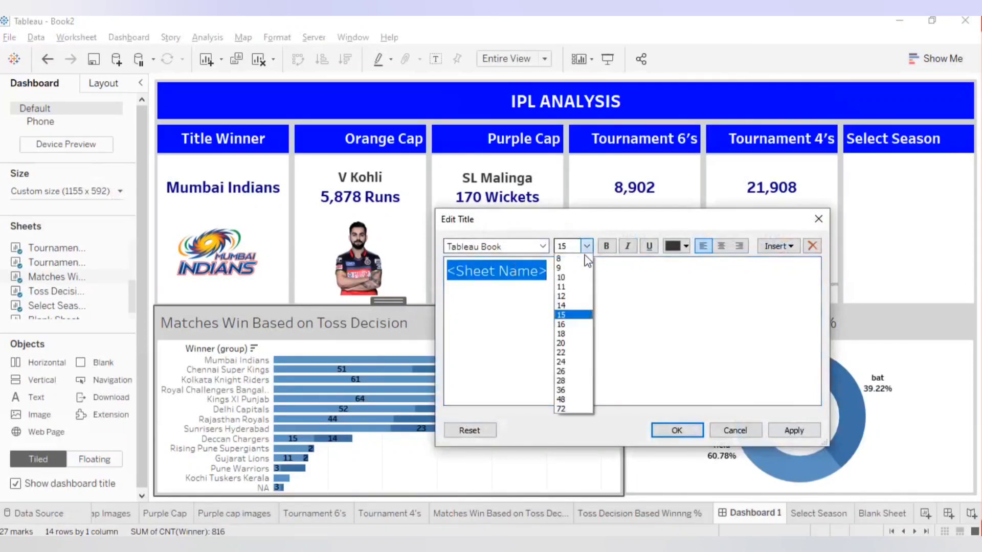
pyautogui.click(573, 296)
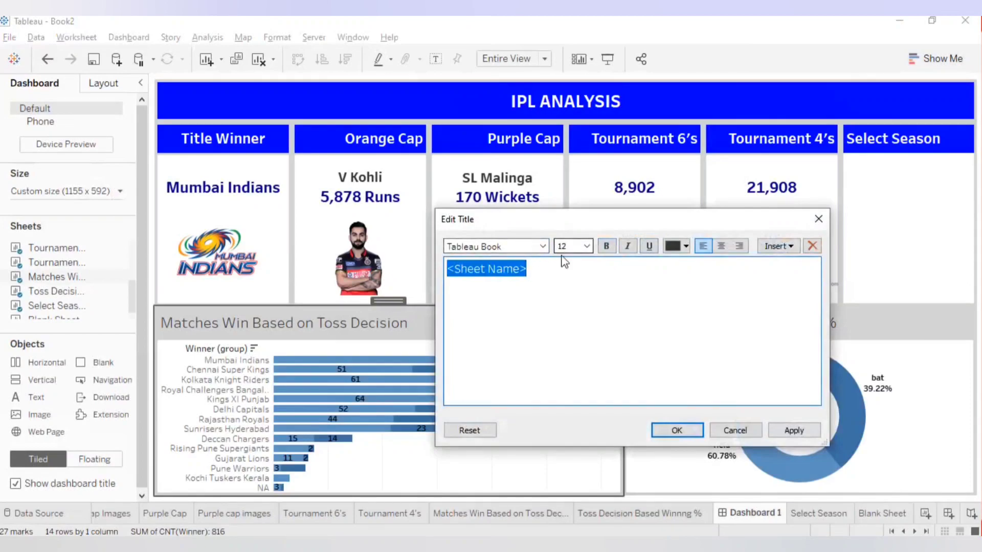
pyautogui.click(543, 246)
pyautogui.click(521, 303)
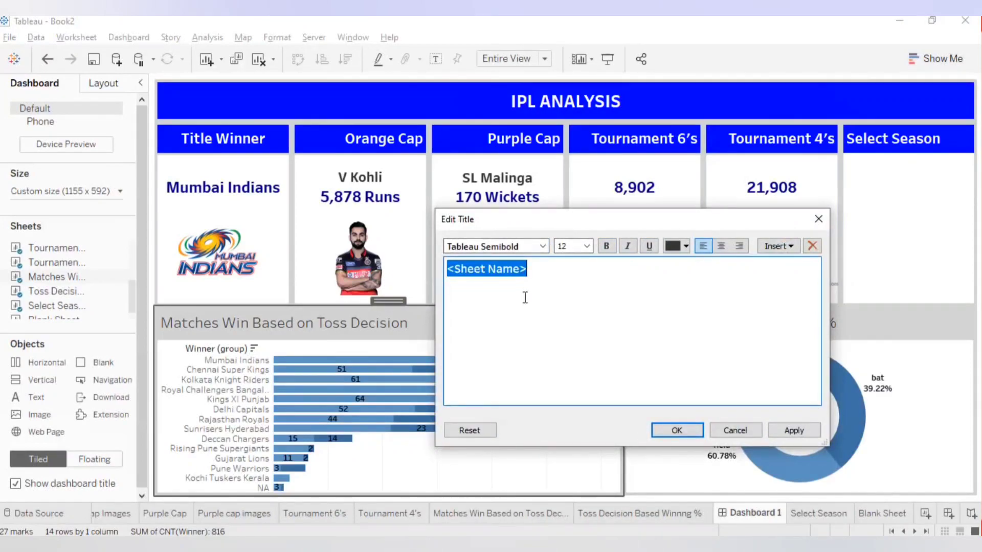
pyautogui.click(684, 247)
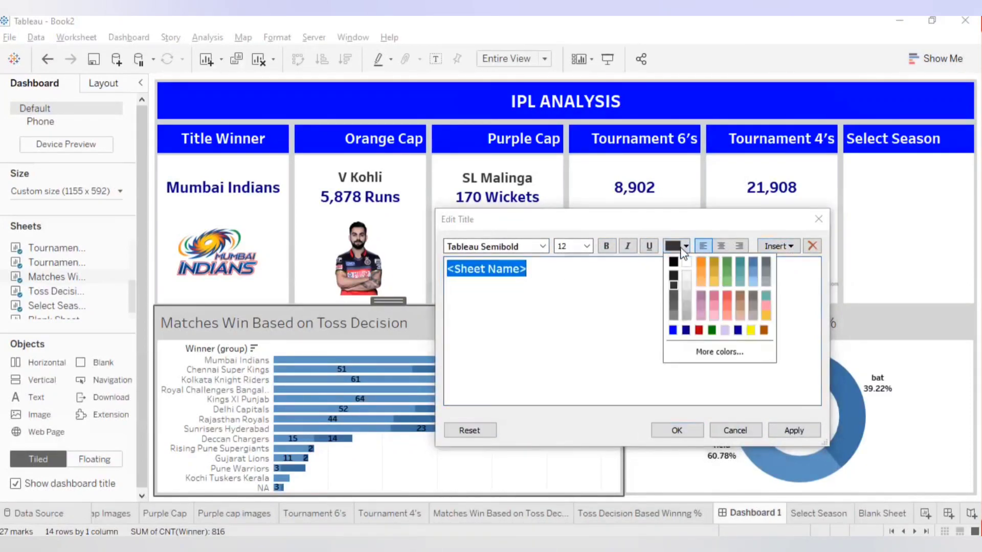
pyautogui.click(699, 331)
pyautogui.click(794, 430)
pyautogui.click(675, 432)
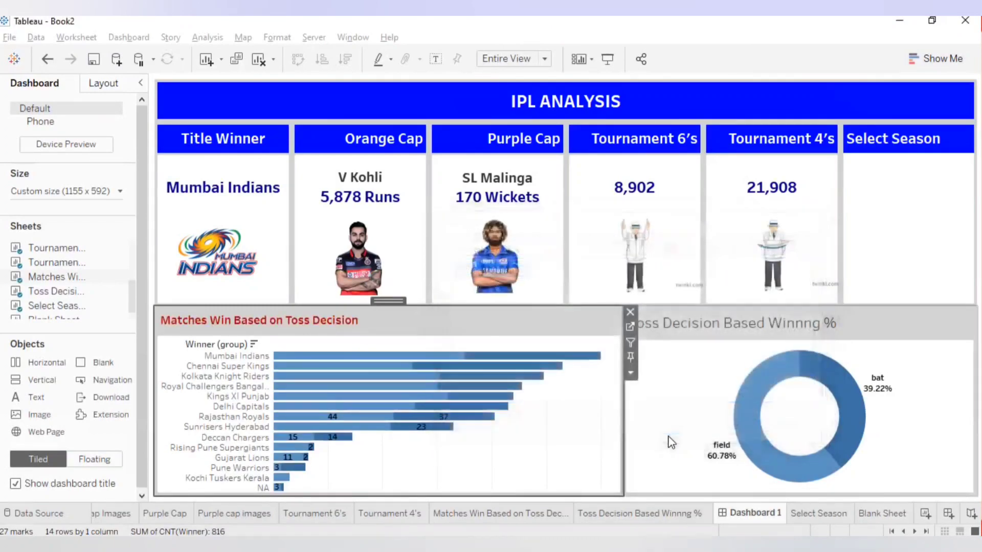
# Step: Format the Toss Decision Based Winnng % chart title as Tableau Semibold, size 12, in red
pyautogui.click(694, 318)
pyautogui.rightClick(694, 317)
pyautogui.click(717, 328)
pyautogui.moveTo(547, 271); pyautogui.dragTo(447, 271)
pyautogui.click(541, 247)
pyautogui.click(515, 303)
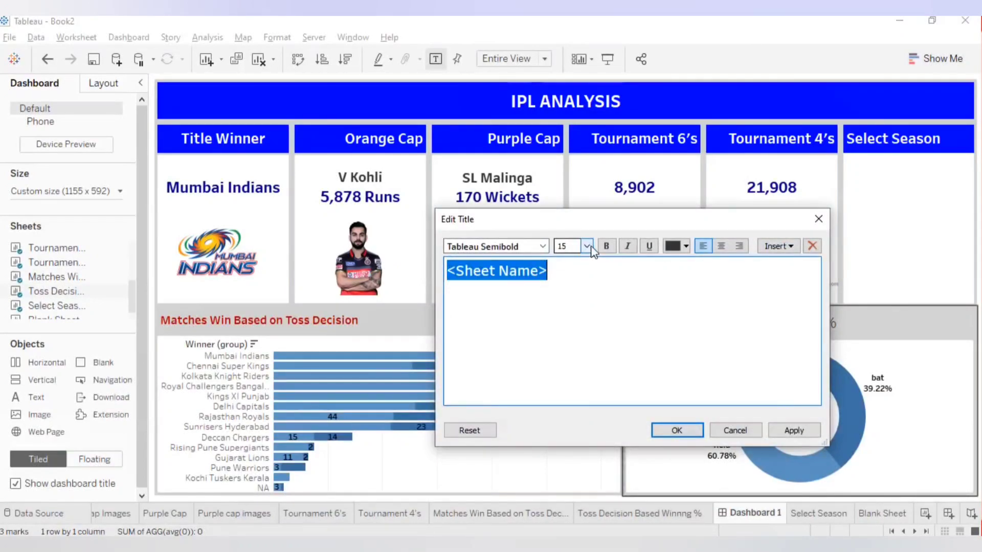
pyautogui.click(586, 246)
pyautogui.click(568, 301)
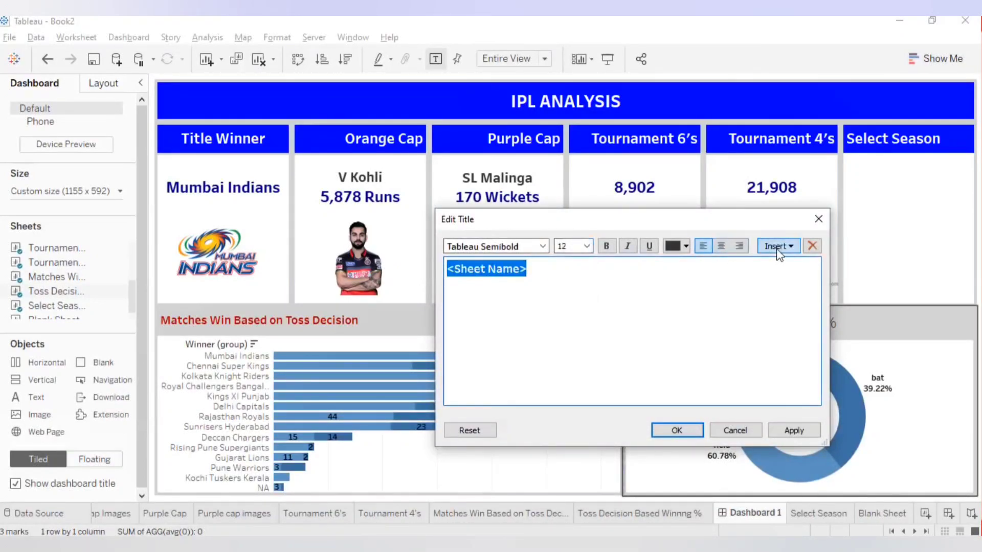
pyautogui.click(678, 247)
pyautogui.click(673, 330)
pyautogui.click(665, 429)
pyautogui.doubleClick(395, 329)
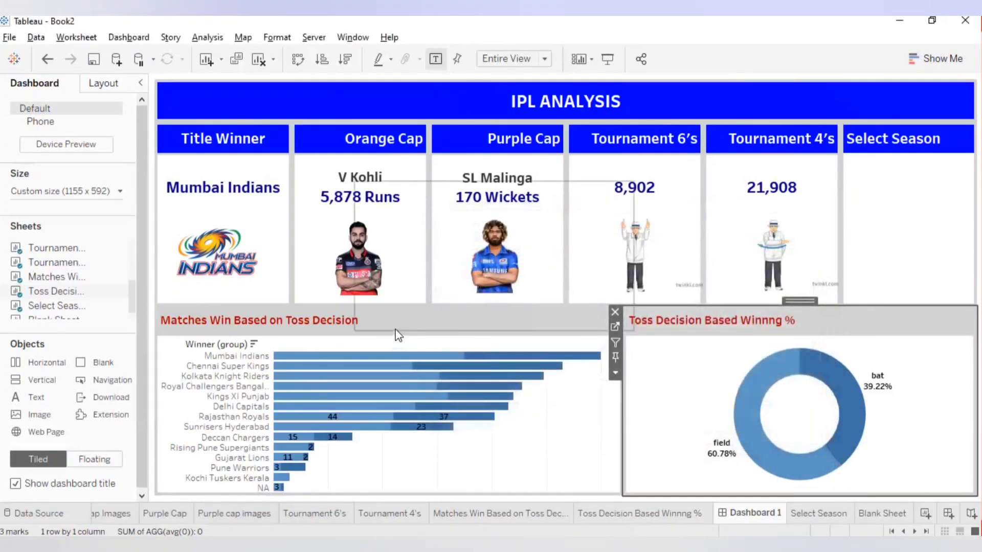
# Step: Set the title shading of the Matches Win Based on Toss Decision chart to white
pyautogui.rightClick(397, 340)
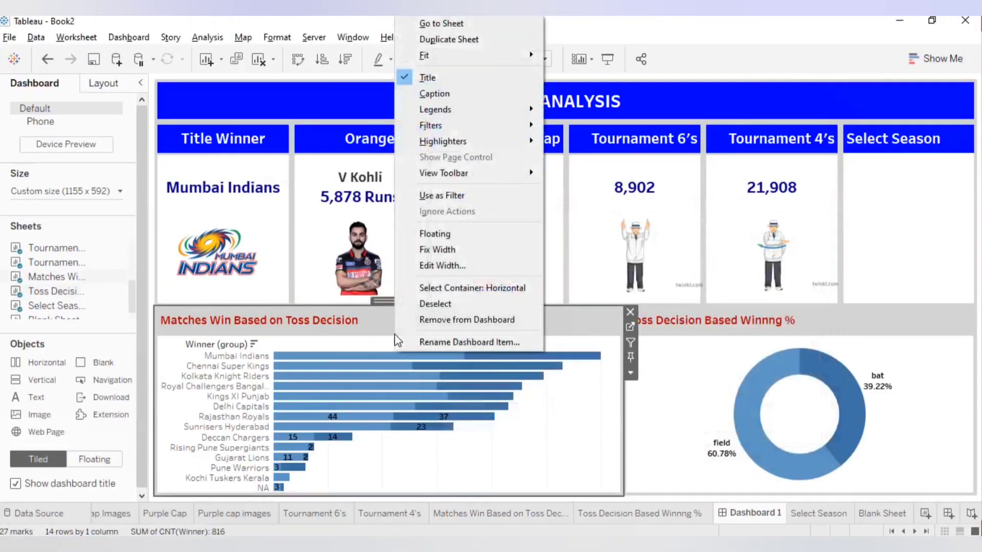
pyautogui.click(609, 322)
pyautogui.rightClick(609, 323)
pyautogui.click(587, 335)
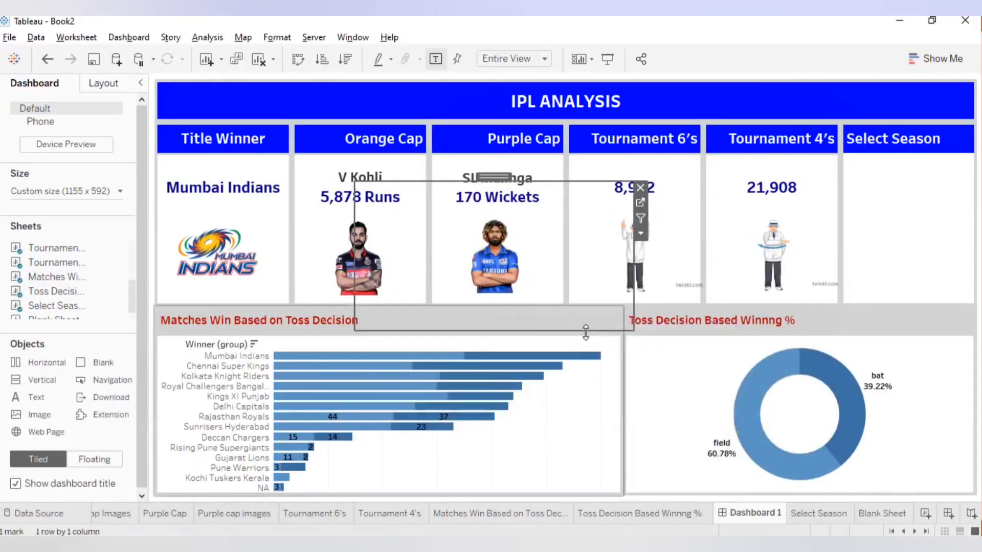
pyautogui.click(596, 338)
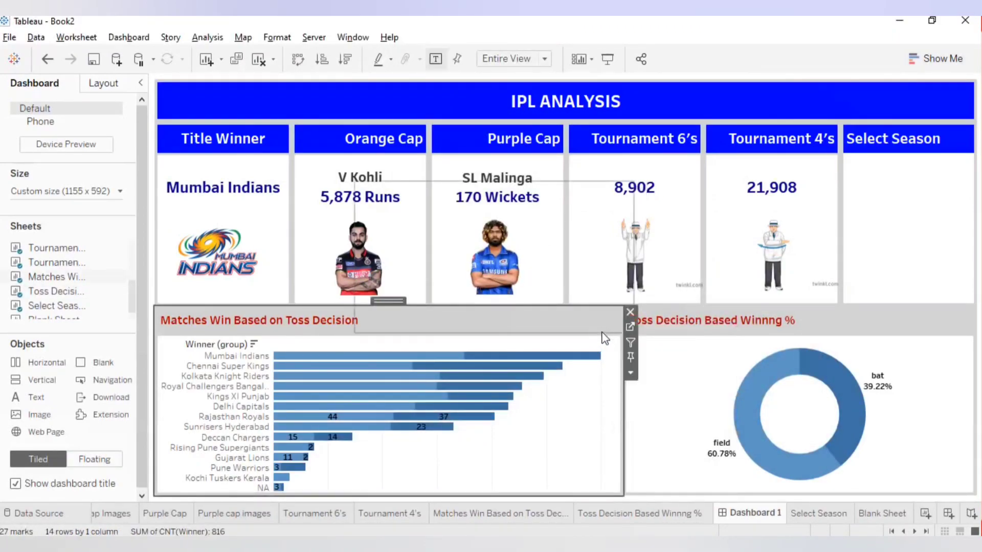
pyautogui.rightClick(602, 333)
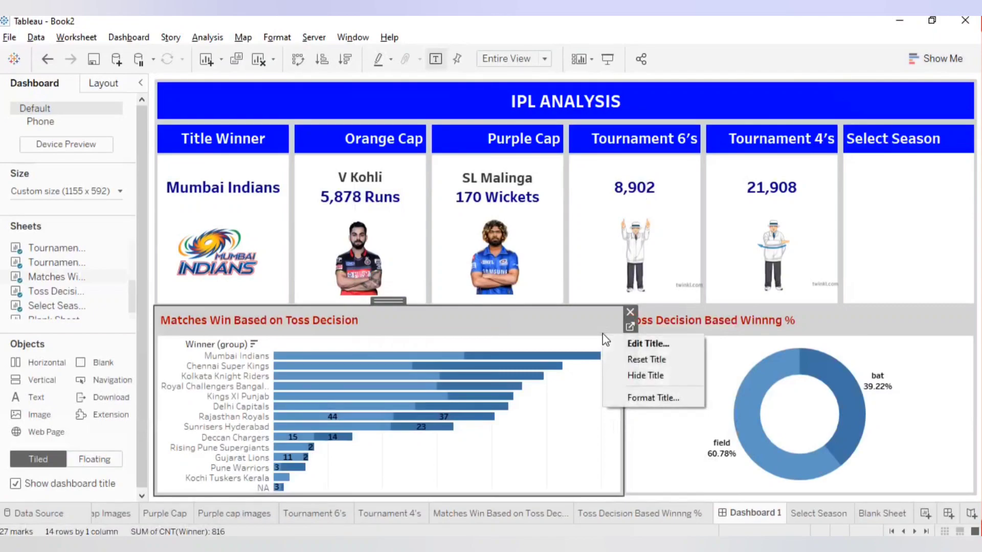
pyautogui.click(647, 396)
pyautogui.moveTo(211, 241); pyautogui.dragTo(92, 156)
pyautogui.click(72, 134)
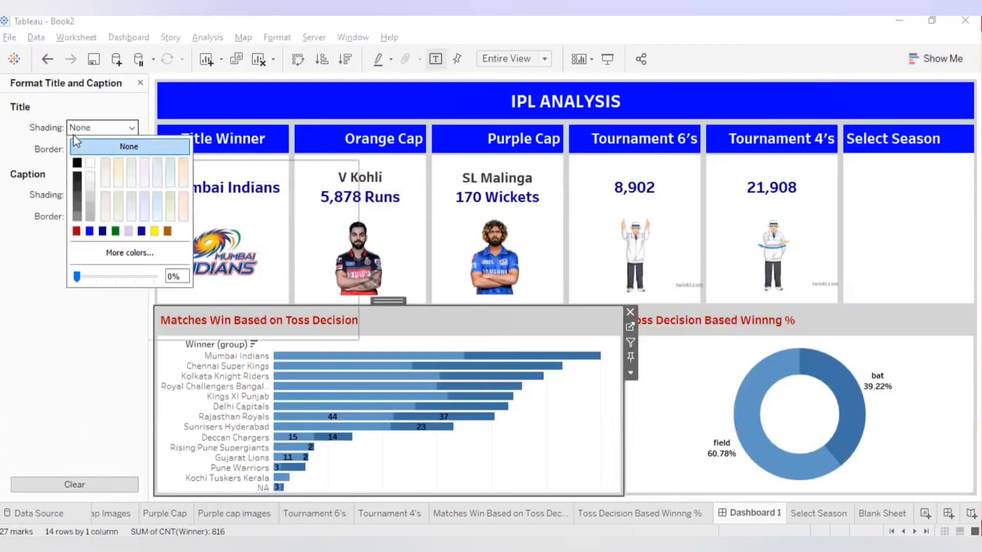
pyautogui.click(50, 304)
# Step: Set the title shading of the Toss Decision Based Winnng % chart to white and close the title formatting
pyautogui.rightClick(952, 326)
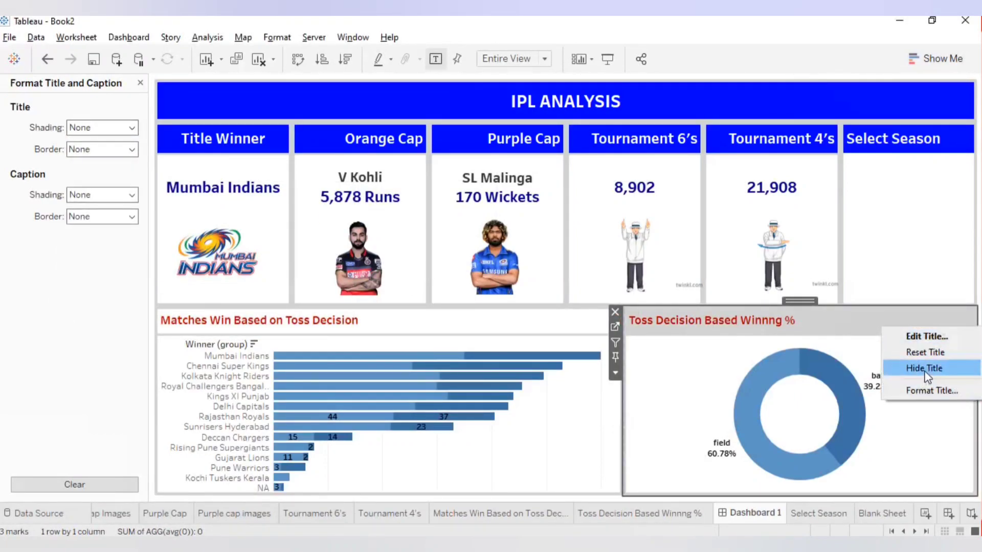
pyautogui.click(926, 336)
pyautogui.click(818, 219)
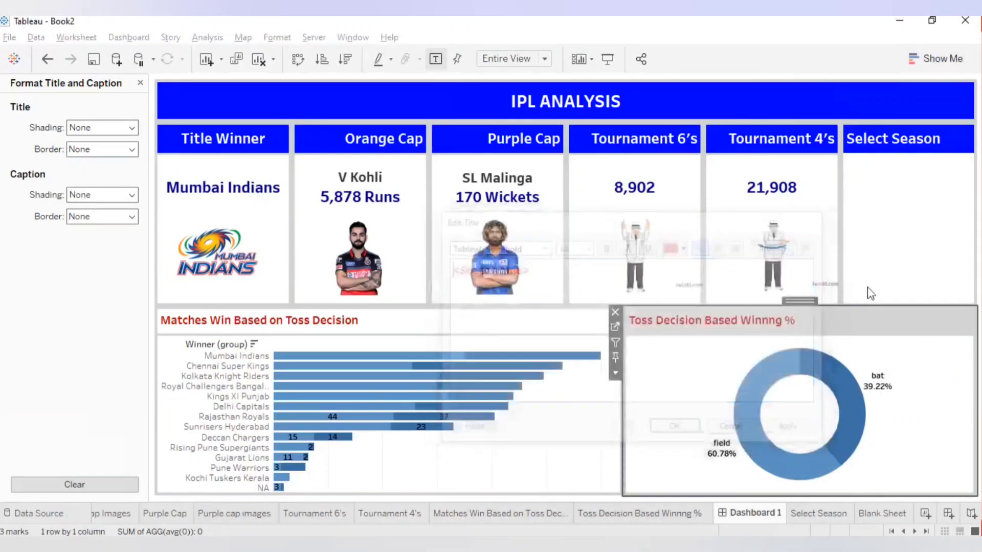
pyautogui.rightClick(911, 323)
pyautogui.click(930, 387)
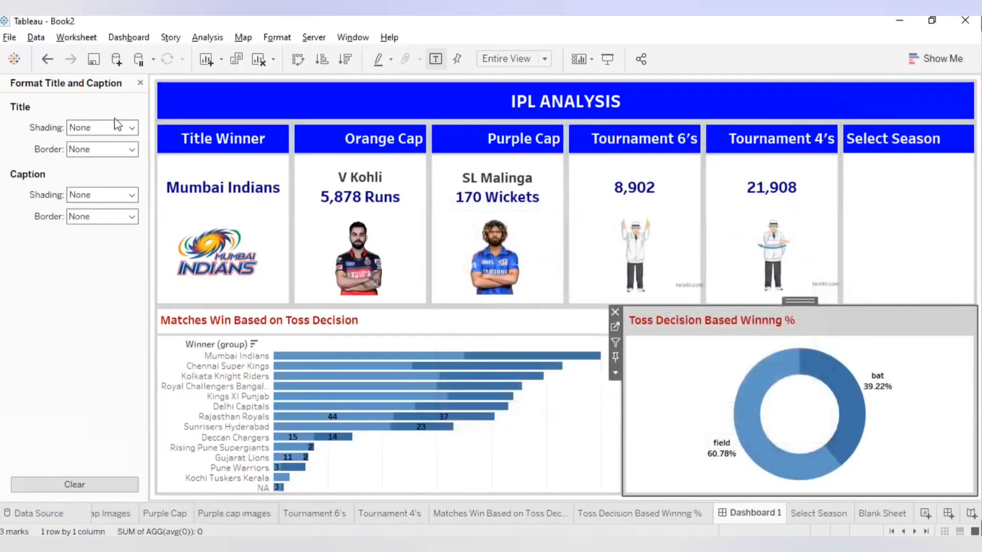
pyautogui.click(106, 128)
pyautogui.click(91, 164)
pyautogui.click(140, 83)
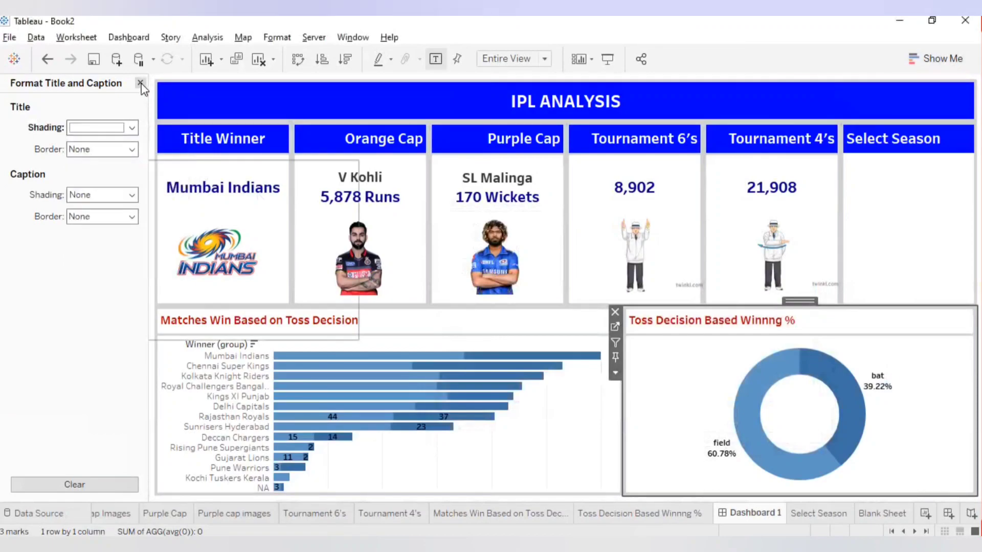
pyautogui.click(140, 83)
pyautogui.click(153, 87)
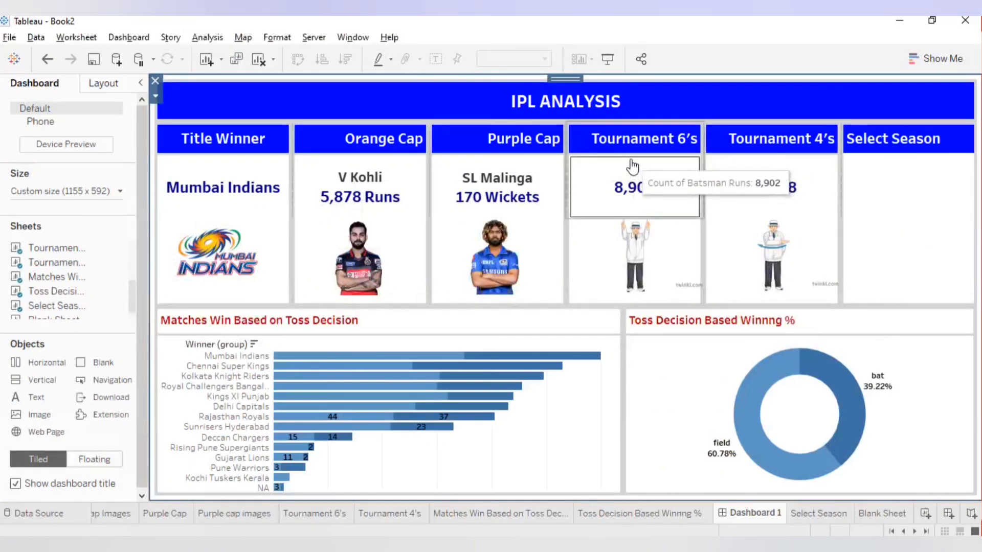
# Step: Show the Year of Date filter from the Tournament 6's sheet and float it beneath the Select Season header
pyautogui.click(646, 138)
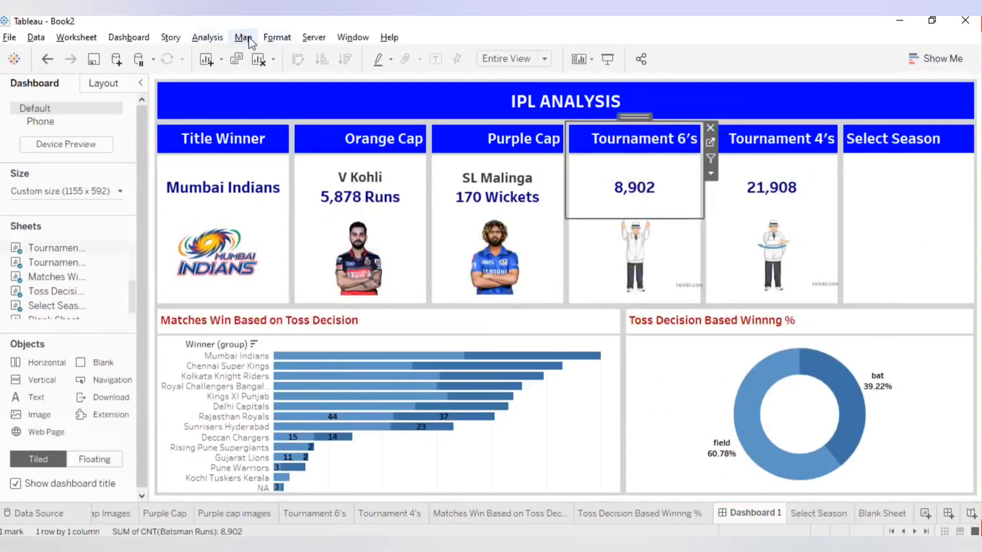
pyautogui.click(215, 42)
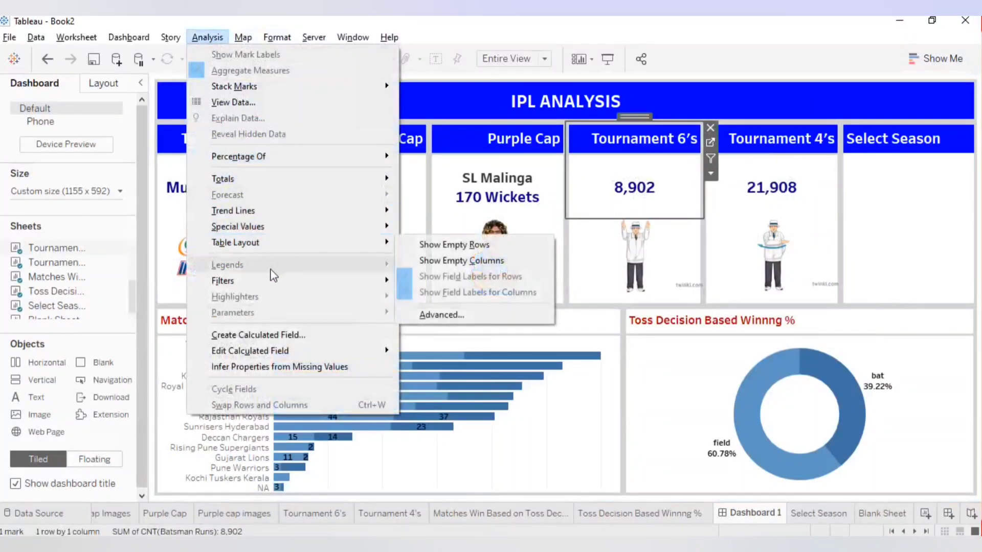
pyautogui.moveTo(270, 283)
pyautogui.click(442, 337)
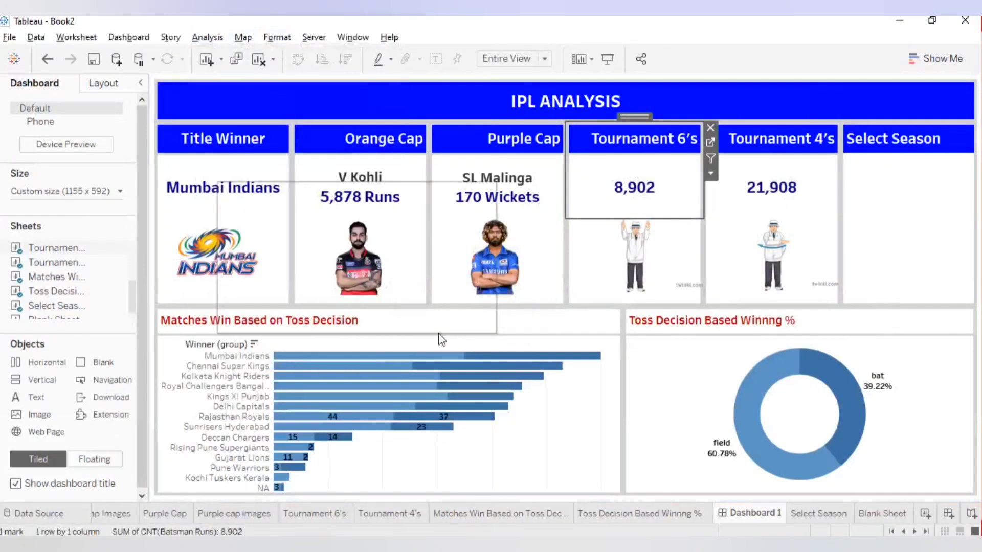
pyautogui.click(928, 88)
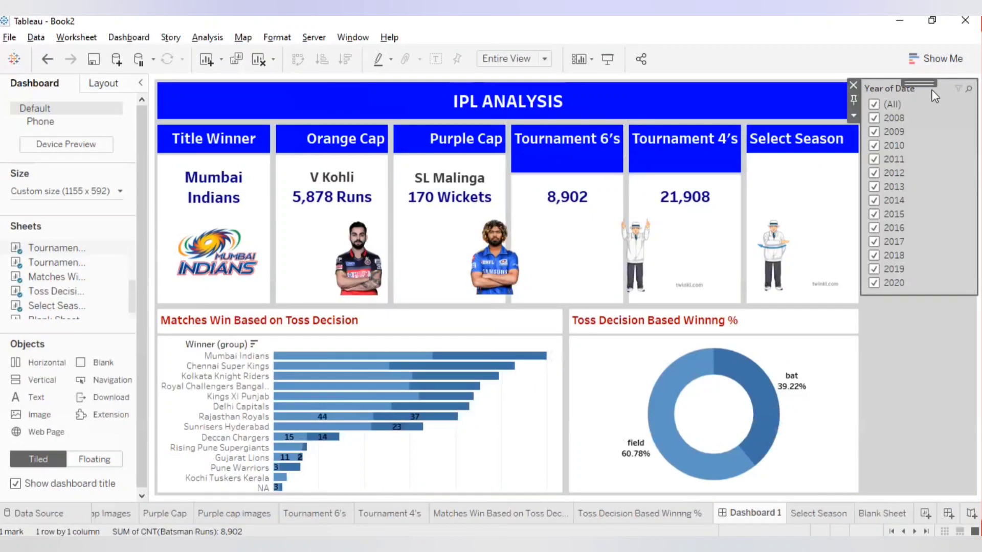
pyautogui.click(853, 115)
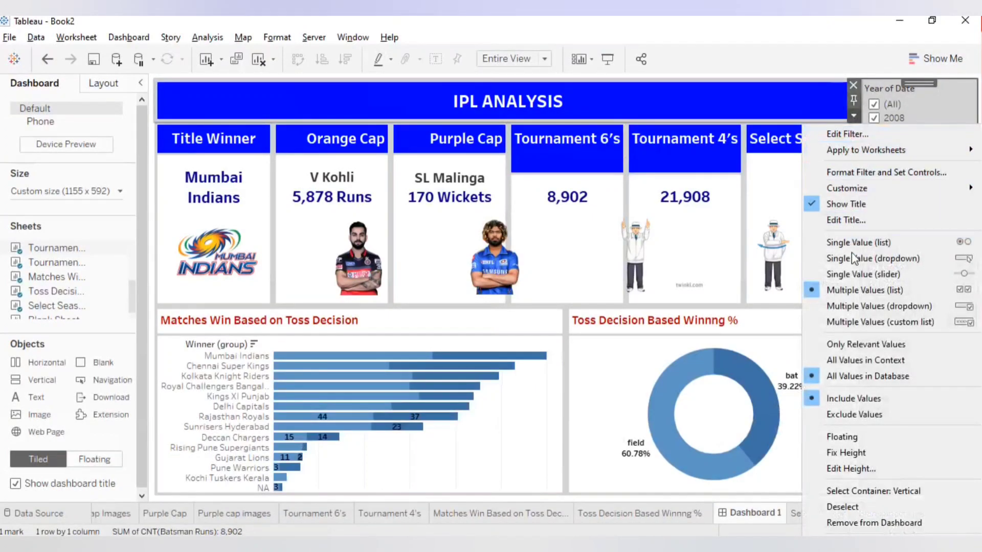
pyautogui.click(848, 438)
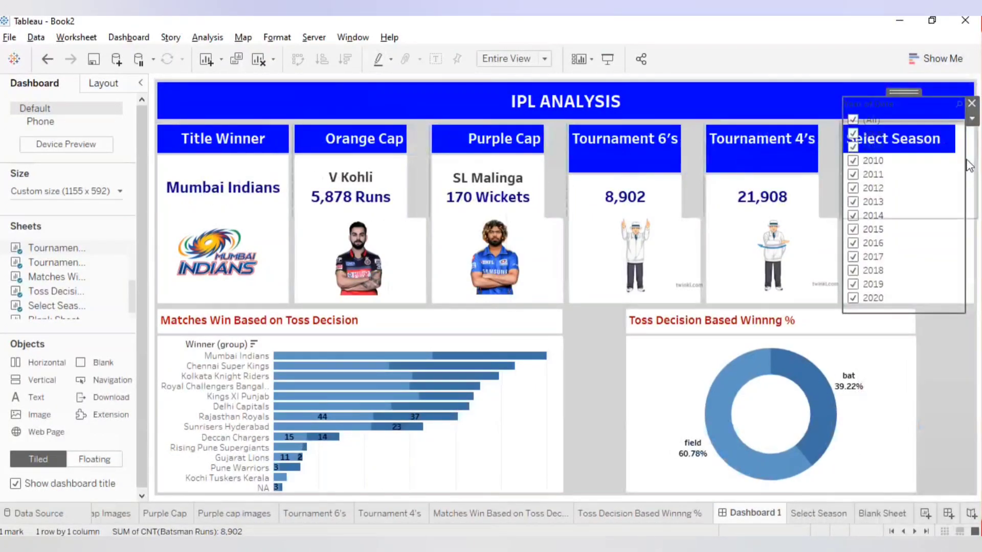
pyautogui.moveTo(897, 92); pyautogui.dragTo(904, 158)
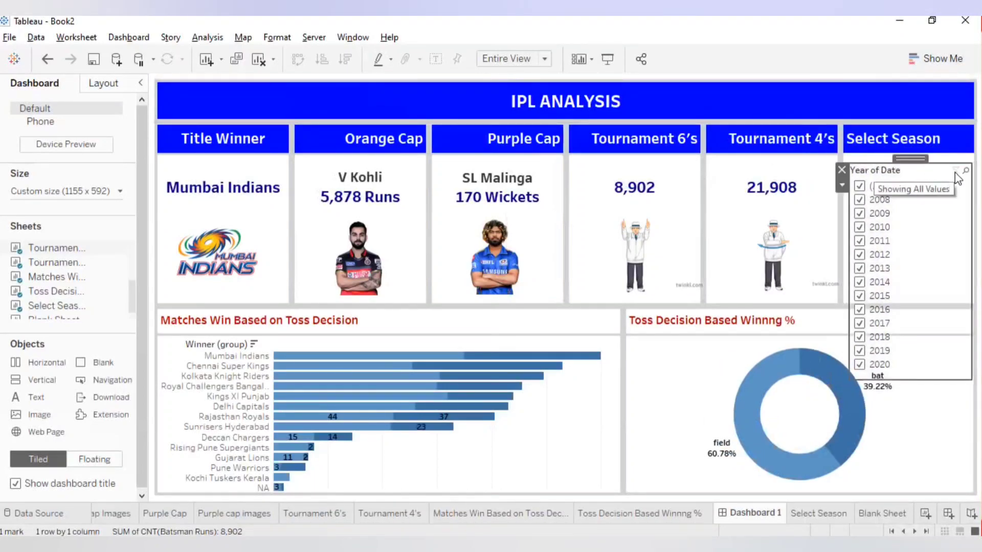
# Step: Change the Year of Date filter to a single-value dropdown and shorten its box to fit
pyautogui.click(841, 185)
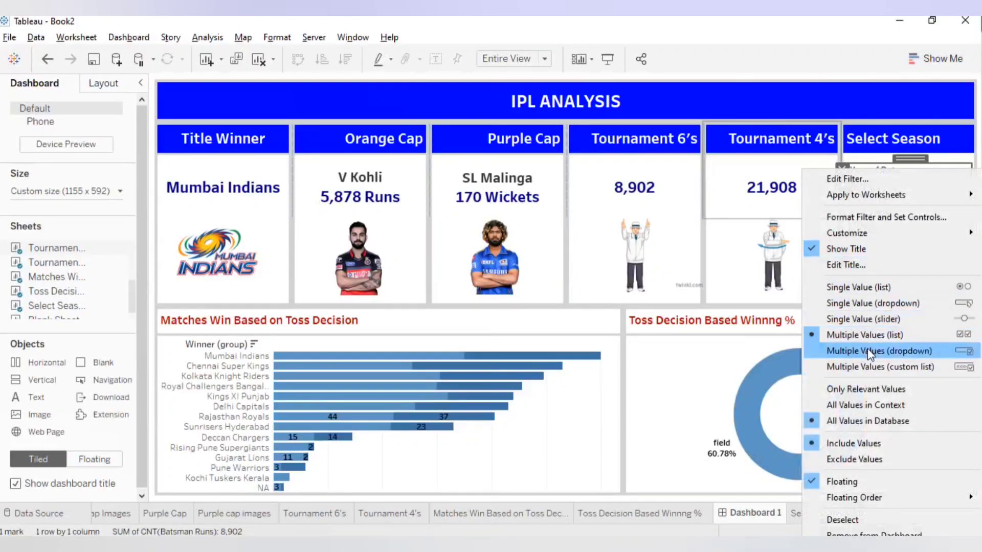
pyautogui.click(874, 305)
pyautogui.moveTo(919, 377); pyautogui.dragTo(913, 204)
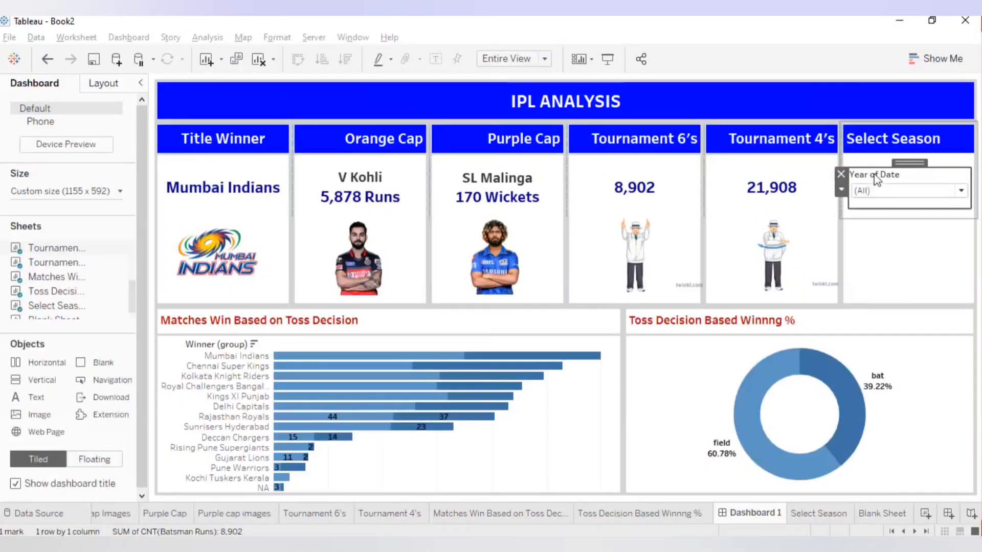
# Step: Hide the Year of Date filter's title, shrink its box and position it directly under the Select Season header
pyautogui.click(973, 176)
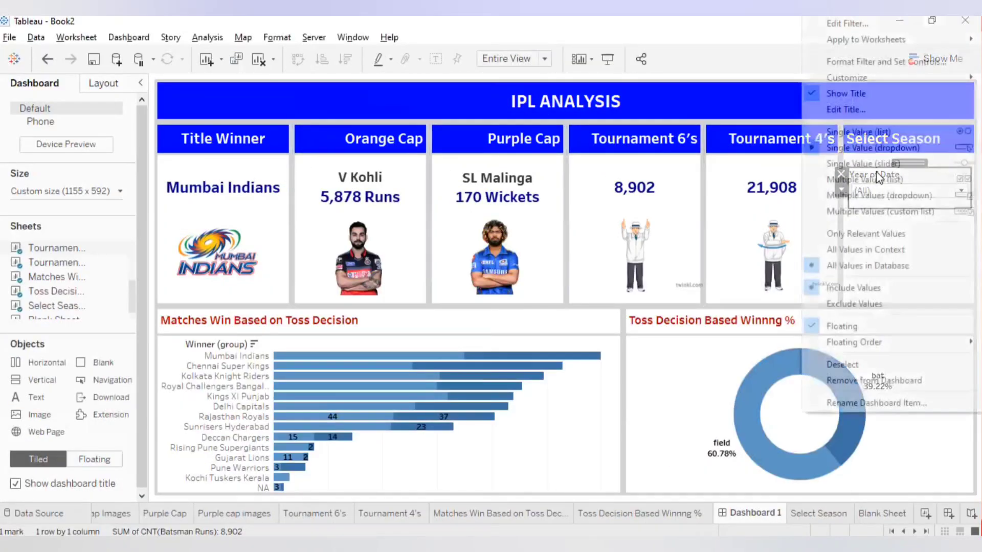
pyautogui.click(845, 93)
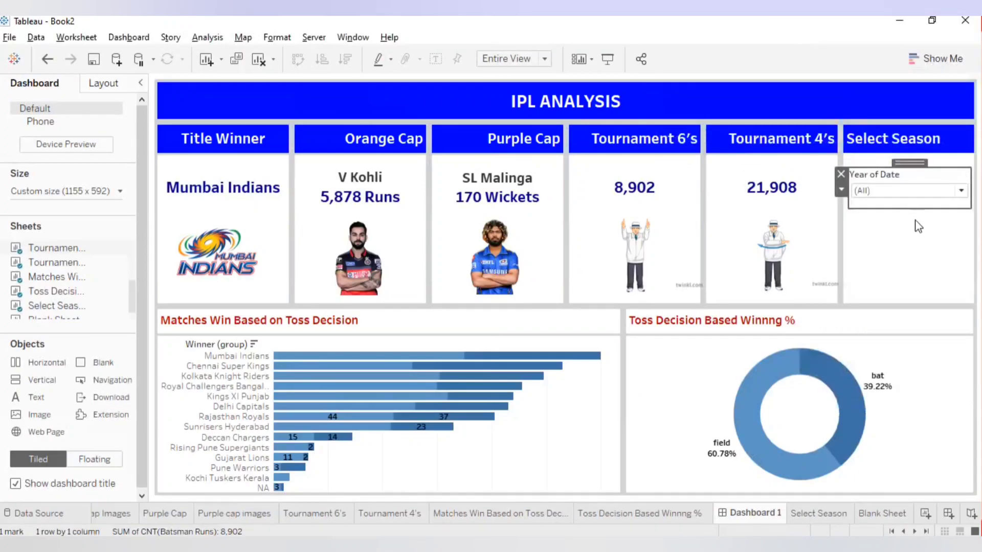
pyautogui.moveTo(898, 207); pyautogui.dragTo(901, 193)
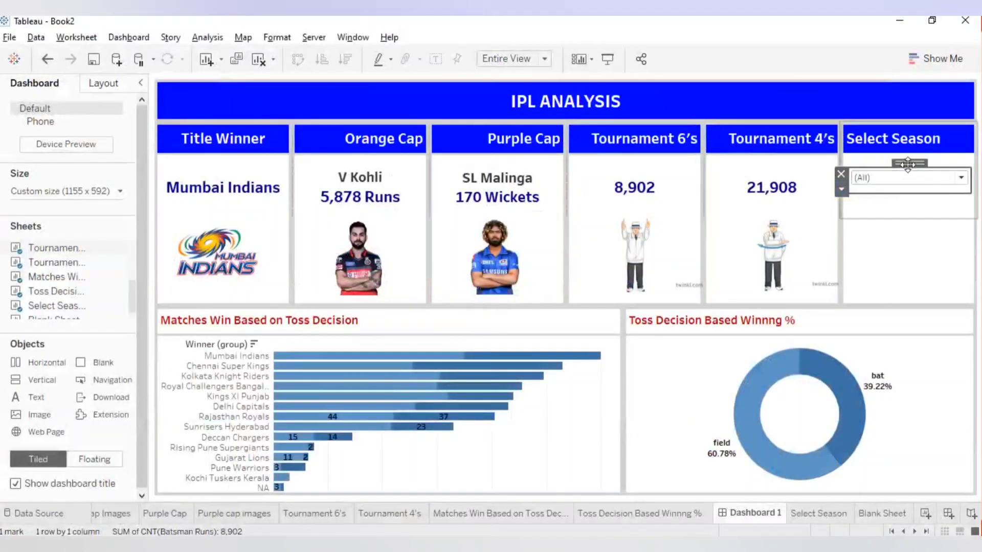
pyautogui.moveTo(908, 163); pyautogui.dragTo(906, 169)
pyautogui.click(932, 257)
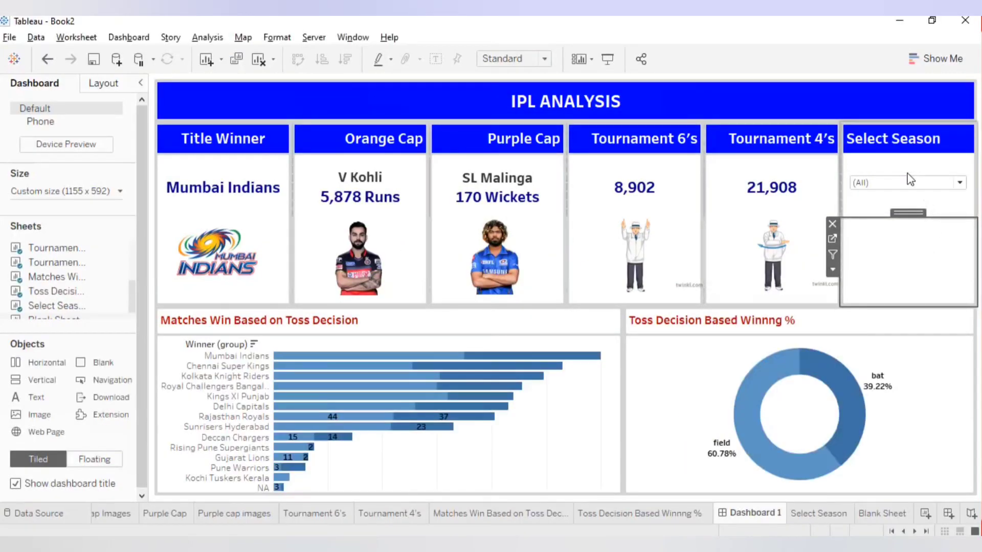
pyautogui.click(907, 174)
pyautogui.moveTo(907, 171); pyautogui.dragTo(907, 155)
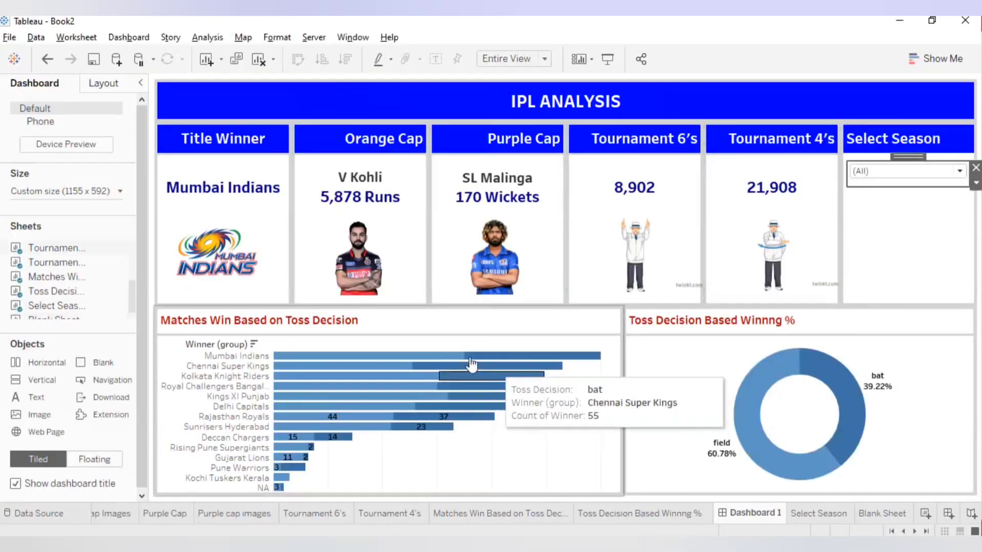
# Step: Show the Toss Decision color legend of the Matches Win chart and float it just below the season filter
pyautogui.click(565, 321)
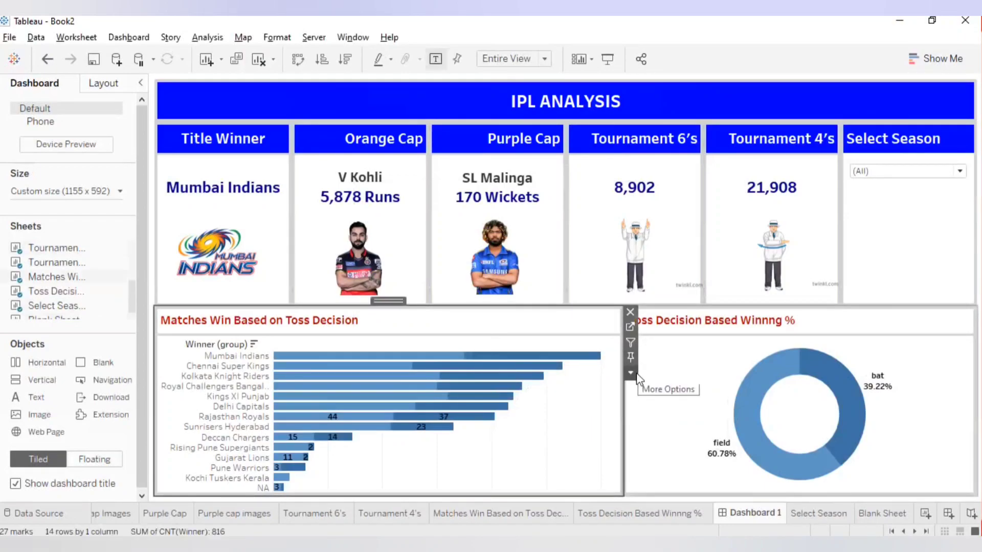
pyautogui.click(633, 374)
pyautogui.moveTo(666, 329)
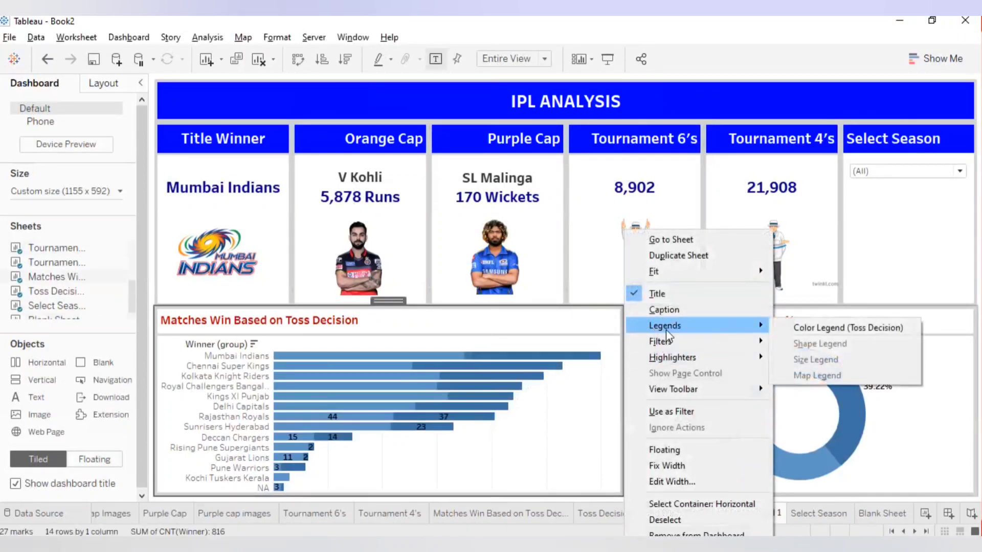
pyautogui.click(803, 331)
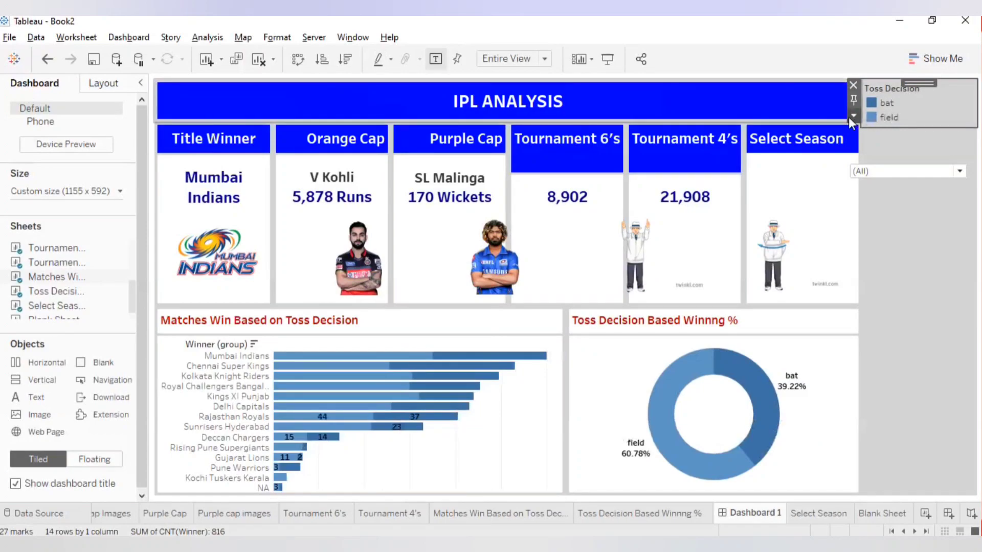
pyautogui.click(851, 116)
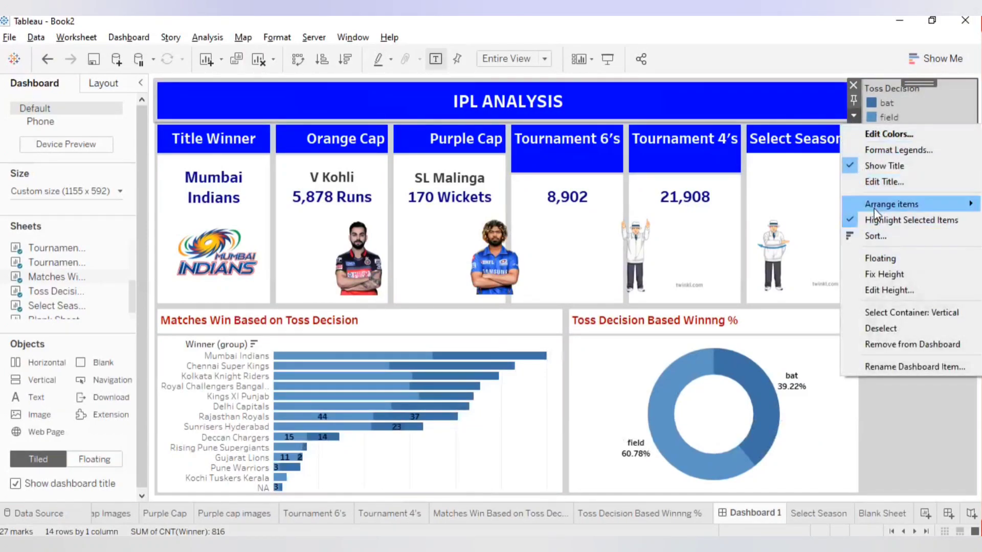
pyautogui.click(880, 258)
pyautogui.moveTo(892, 91); pyautogui.dragTo(900, 174)
pyautogui.moveTo(959, 209); pyautogui.dragTo(967, 206)
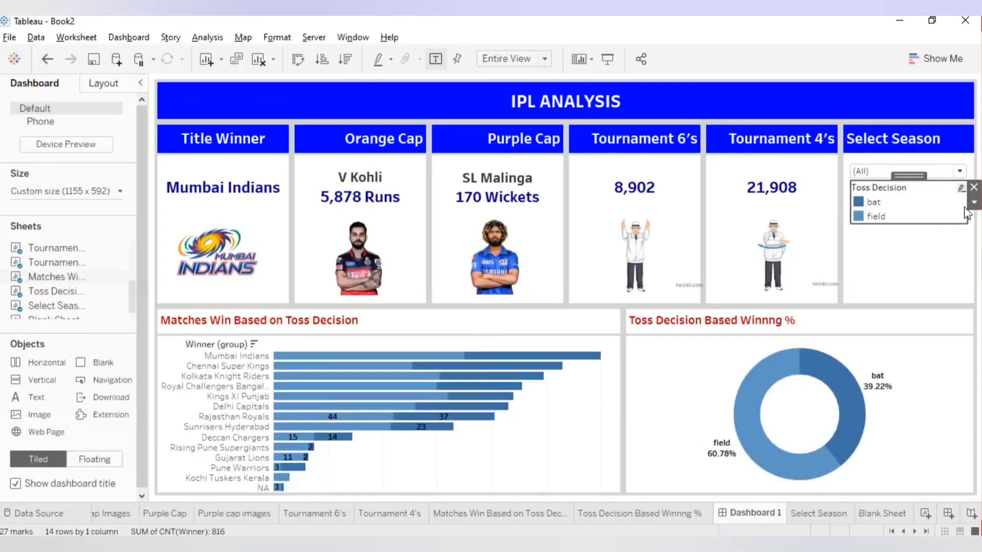
# Step: Arrange the Toss Decision legend items in a single row
pyautogui.click(973, 202)
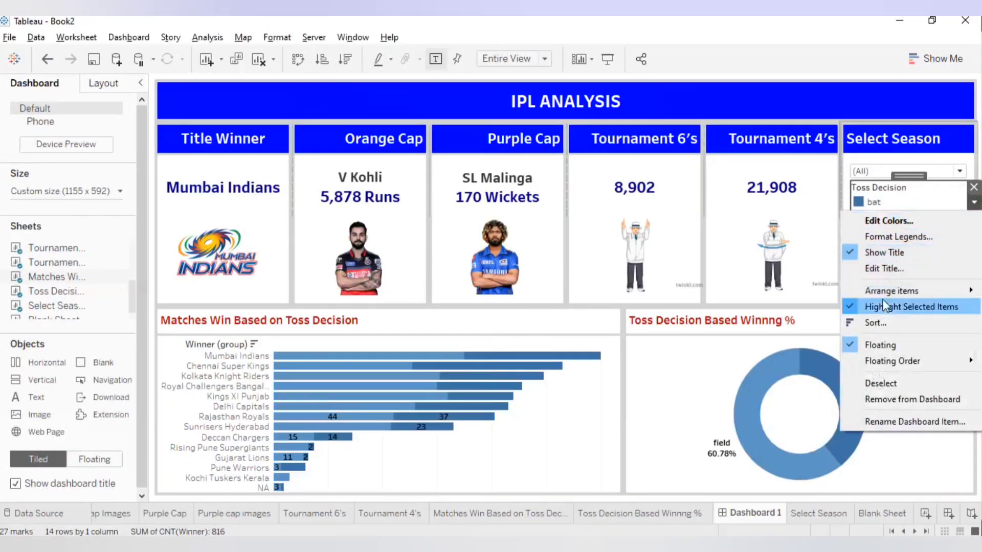
pyautogui.moveTo(889, 290)
pyautogui.click(761, 313)
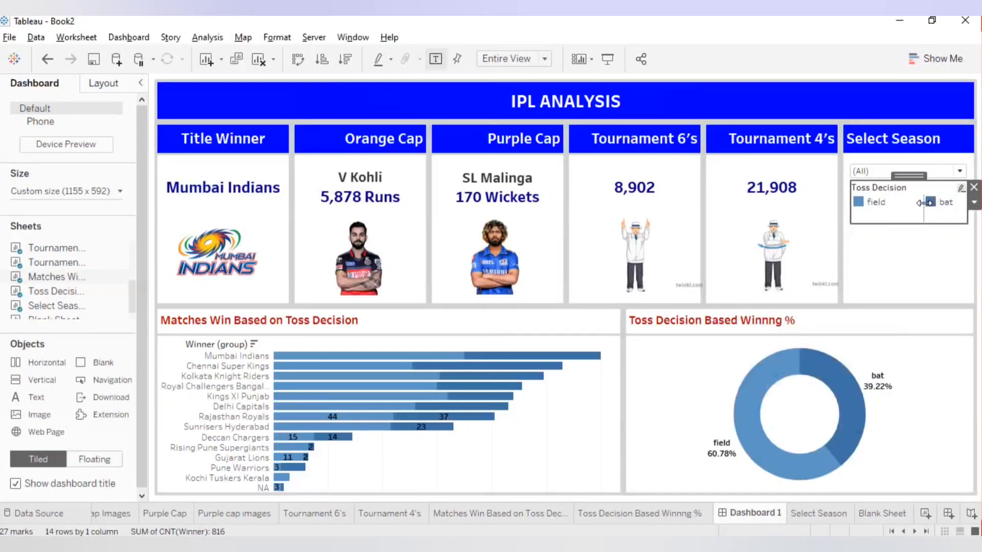
pyautogui.click(922, 271)
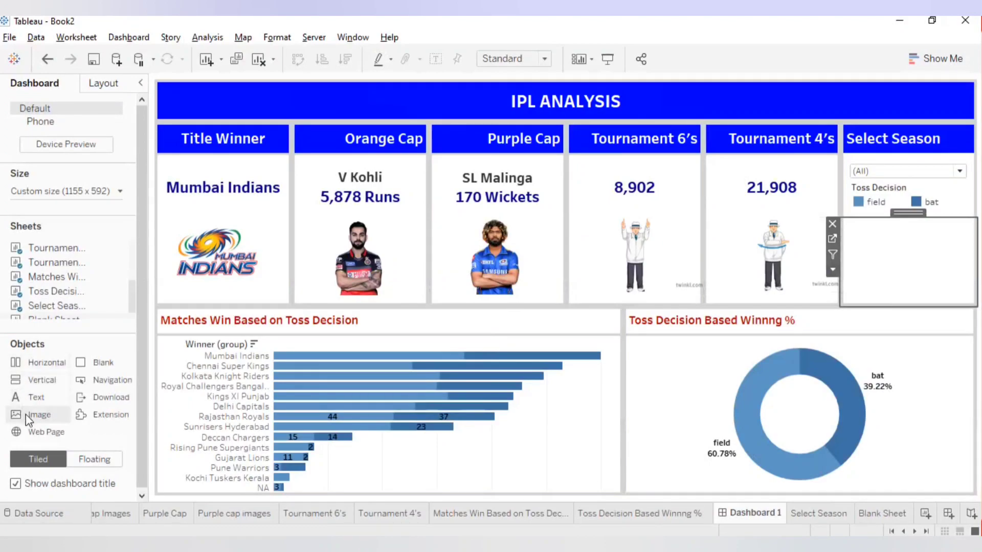
# Step: Add a floating image object to the dashboard using new.png, with the image fitted and centered
pyautogui.moveTo(28, 421); pyautogui.dragTo(84, 371)
pyautogui.click(94, 459)
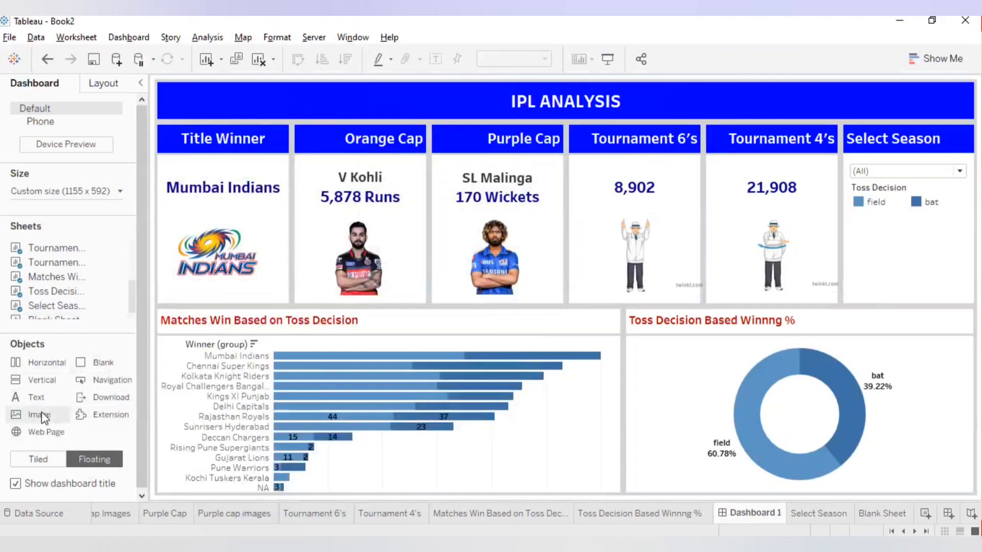
pyautogui.moveTo(136, 357); pyautogui.dragTo(369, 246)
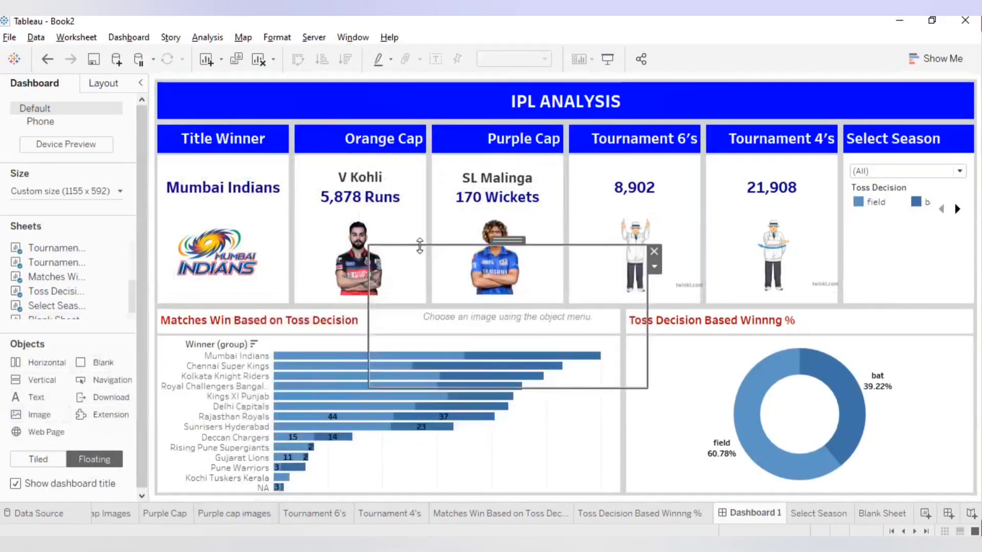
pyautogui.click(384, 241)
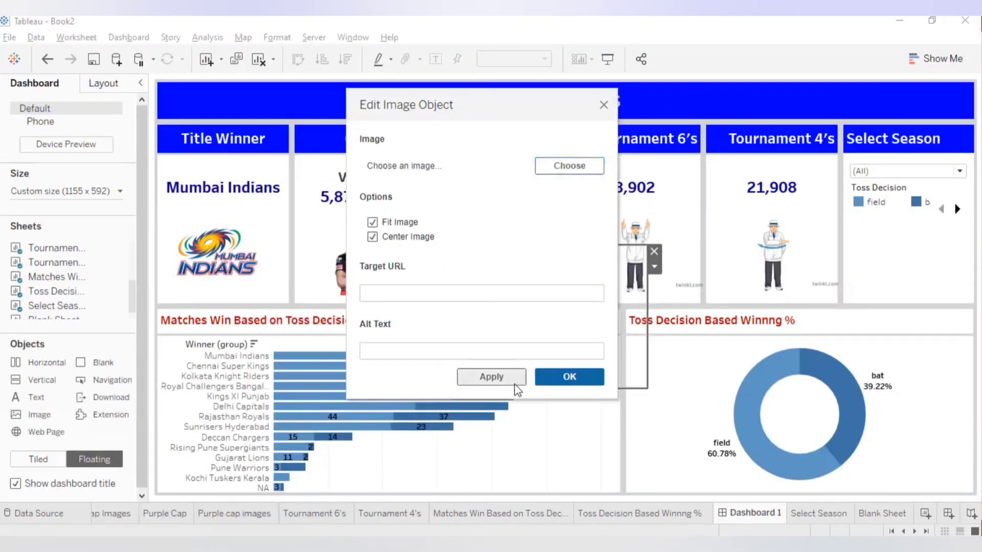
pyautogui.click(567, 167)
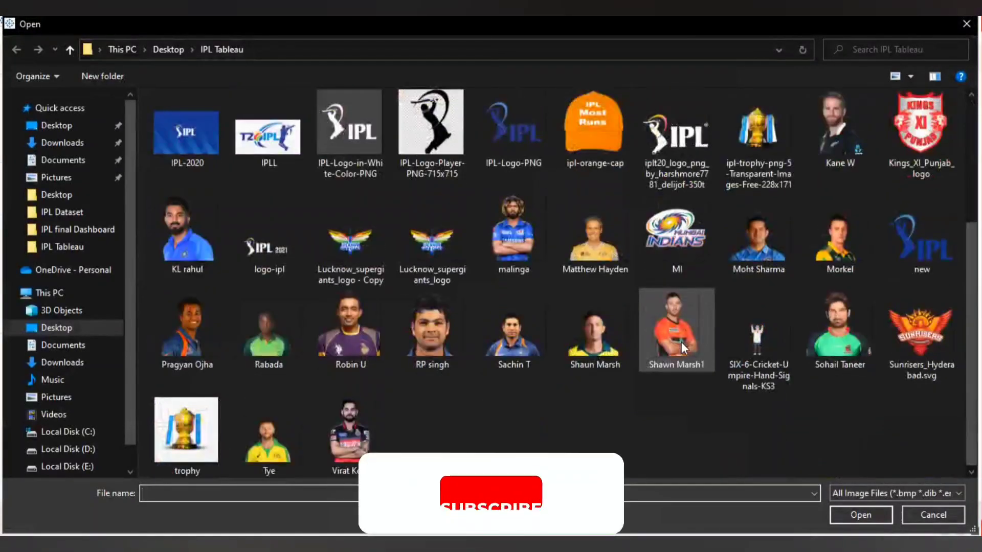
pyautogui.doubleClick(930, 235)
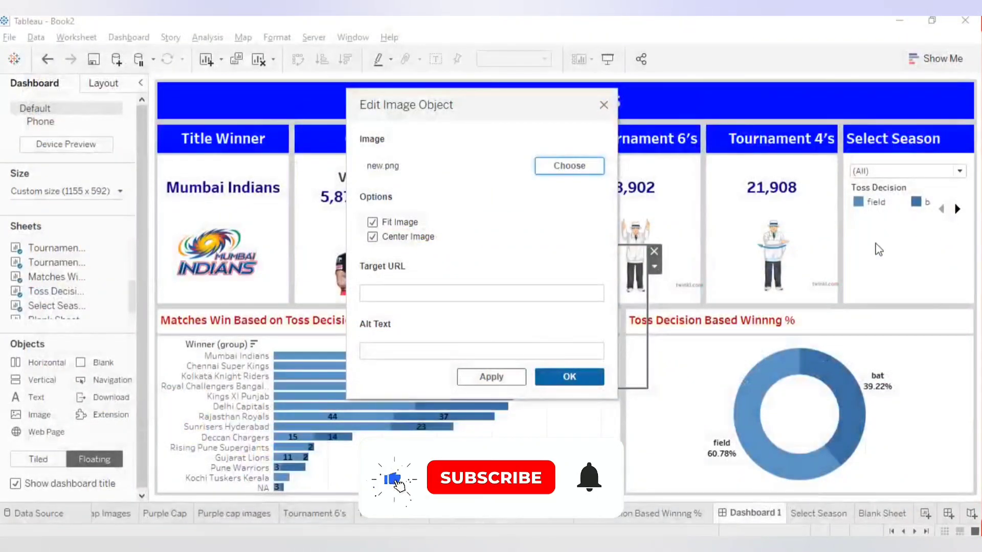
pyautogui.click(568, 376)
# Step: Shrink the IPL logo image and position it below the Toss Decision legend in the Select Season card
pyautogui.moveTo(367, 246); pyautogui.dragTo(535, 312)
pyautogui.moveTo(604, 323); pyautogui.dragTo(912, 208)
pyautogui.click(974, 318)
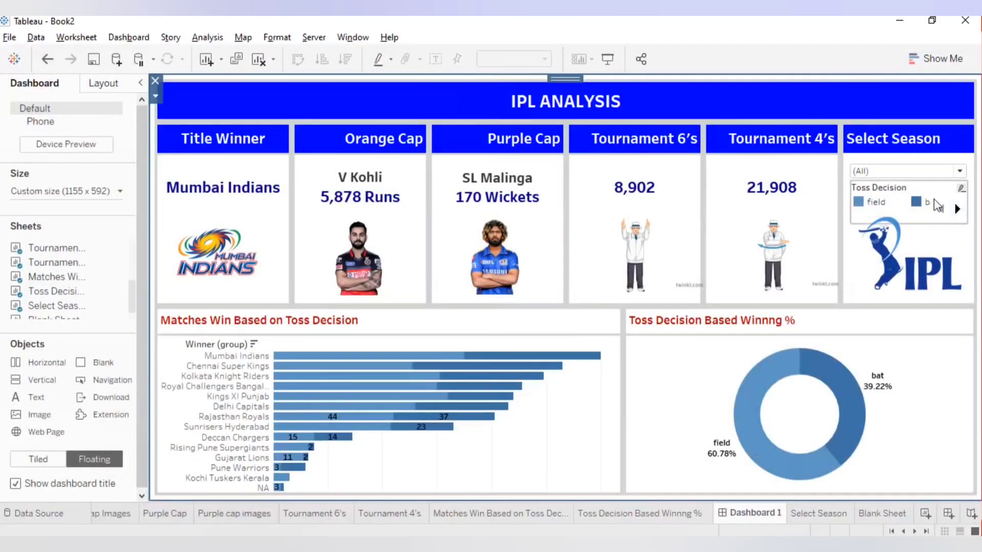
pyautogui.moveTo(907, 203); pyautogui.dragTo(898, 202)
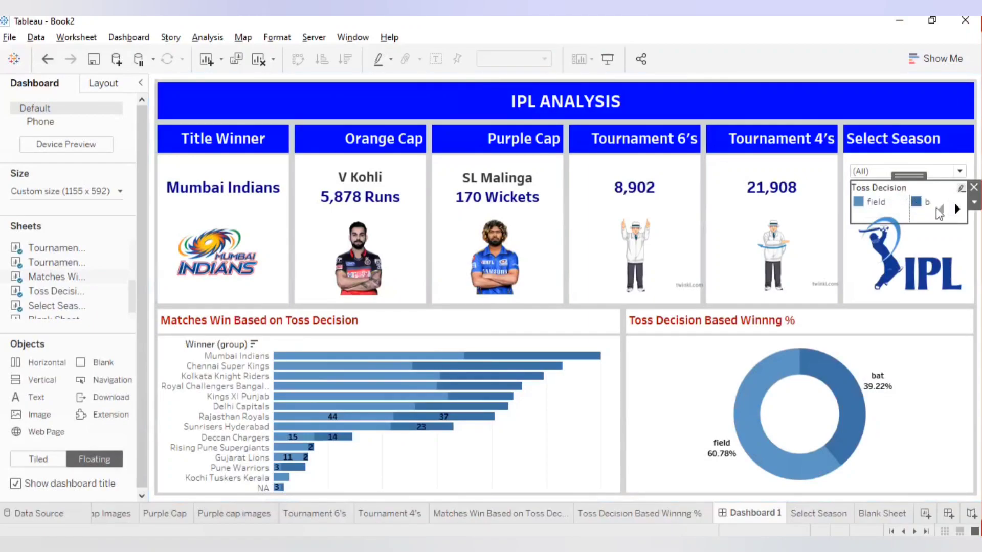
pyautogui.click(976, 306)
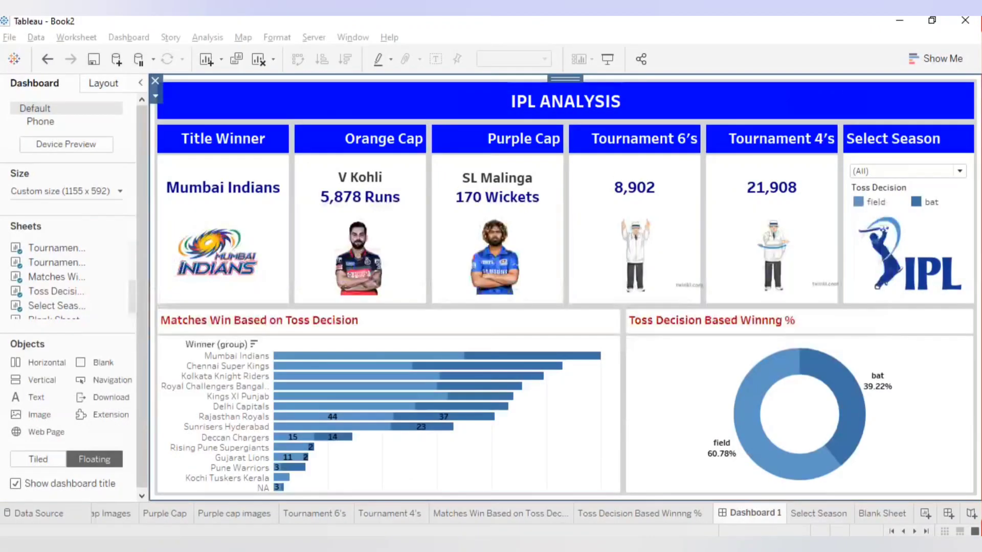
# Step: Right-align the Select Season title
pyautogui.doubleClick(895, 138)
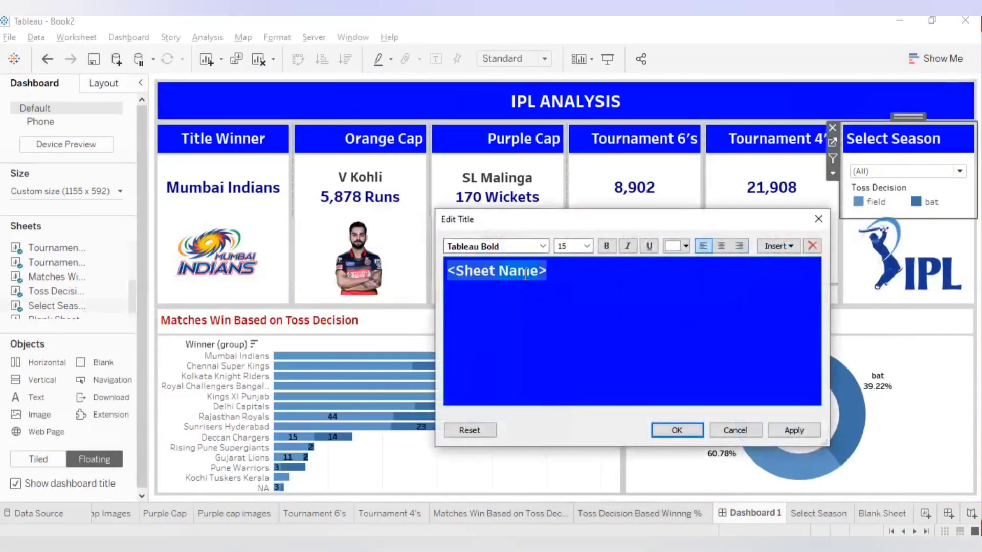
pyautogui.click(739, 246)
pyautogui.click(781, 428)
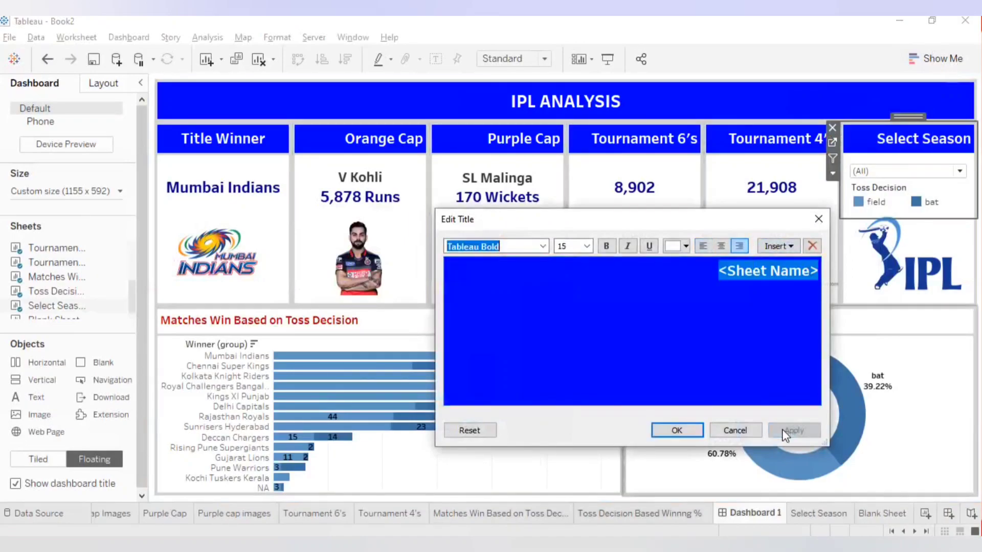
pyautogui.click(674, 430)
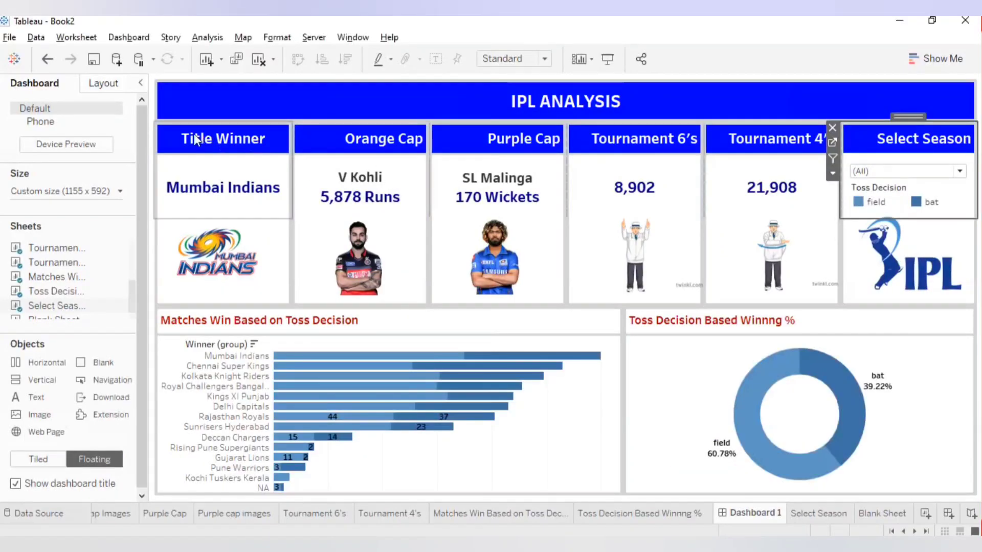
# Step: Right-align the Title Winner title
pyautogui.doubleClick(223, 139)
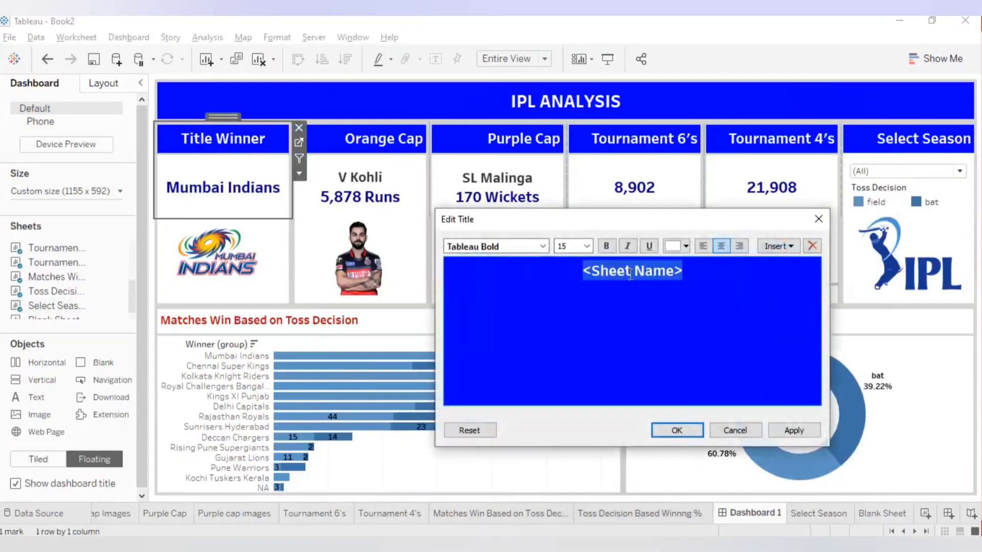
pyautogui.click(739, 246)
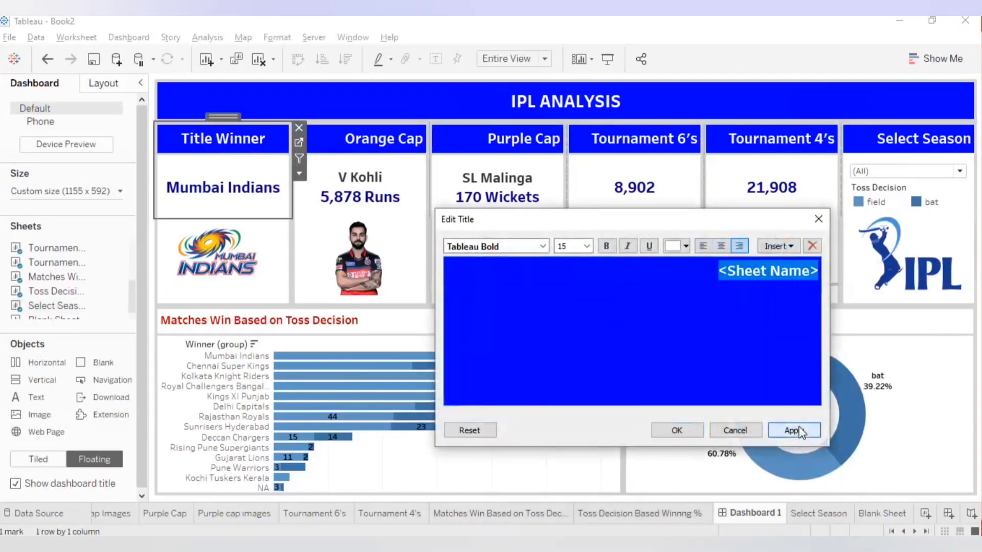
pyautogui.click(795, 430)
pyautogui.click(675, 431)
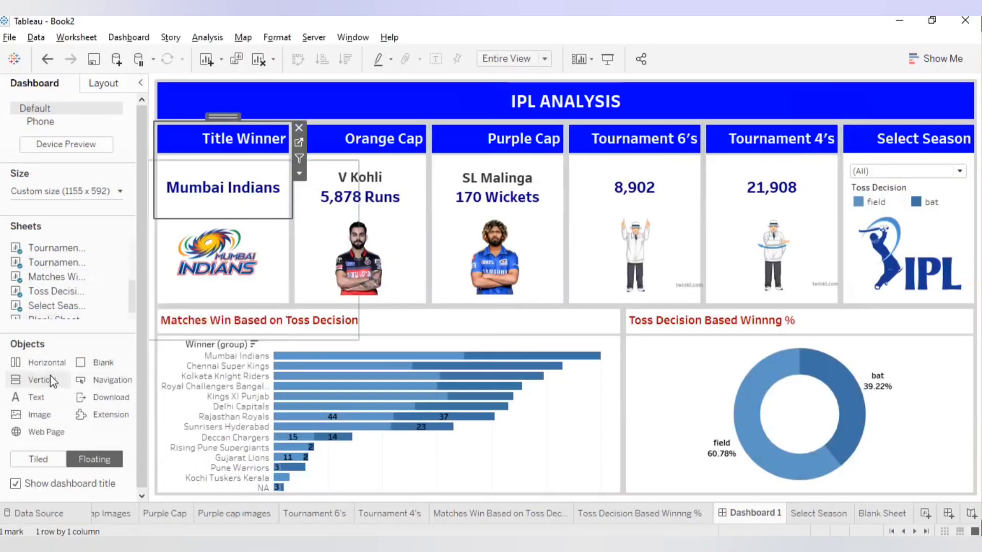
# Step: Add a floating, fitted and centered IPL trophy image (ipl-trophy-png-5) and shrink it into the blue header before the Title Winner text
pyautogui.moveTo(36, 415); pyautogui.dragTo(333, 204)
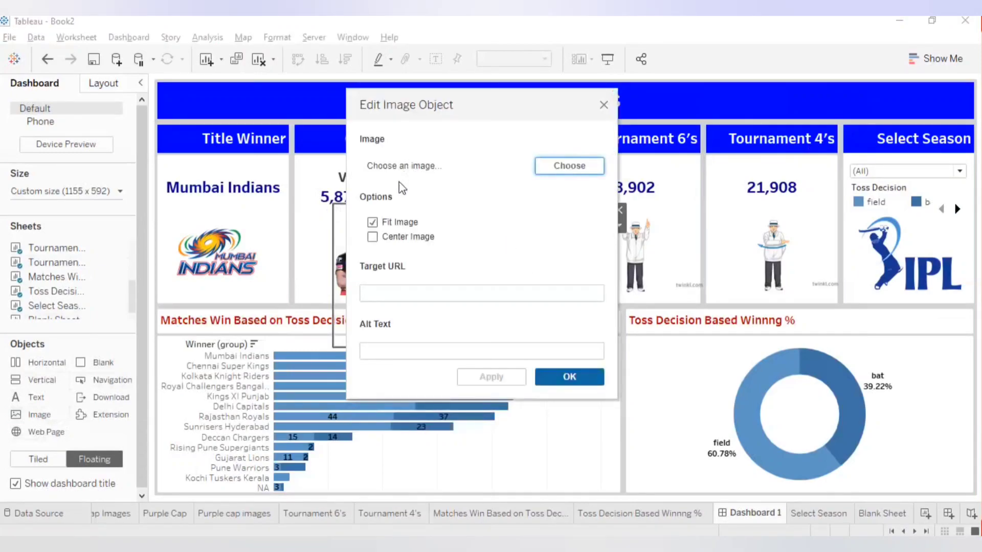
pyautogui.click(391, 238)
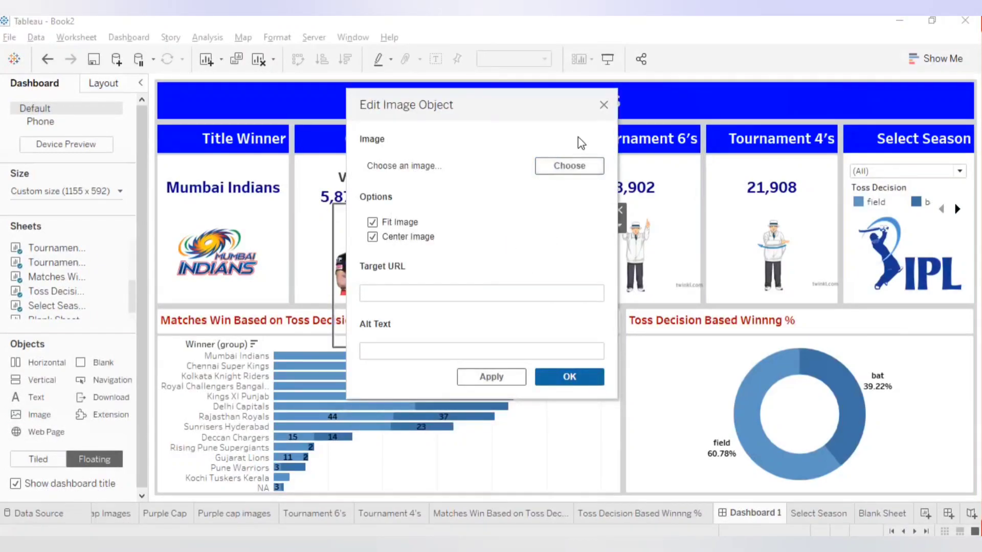
pyautogui.click(569, 166)
pyautogui.scroll(-3, 486, 332)
pyautogui.scroll(3, 512, 329)
pyautogui.doubleClick(759, 357)
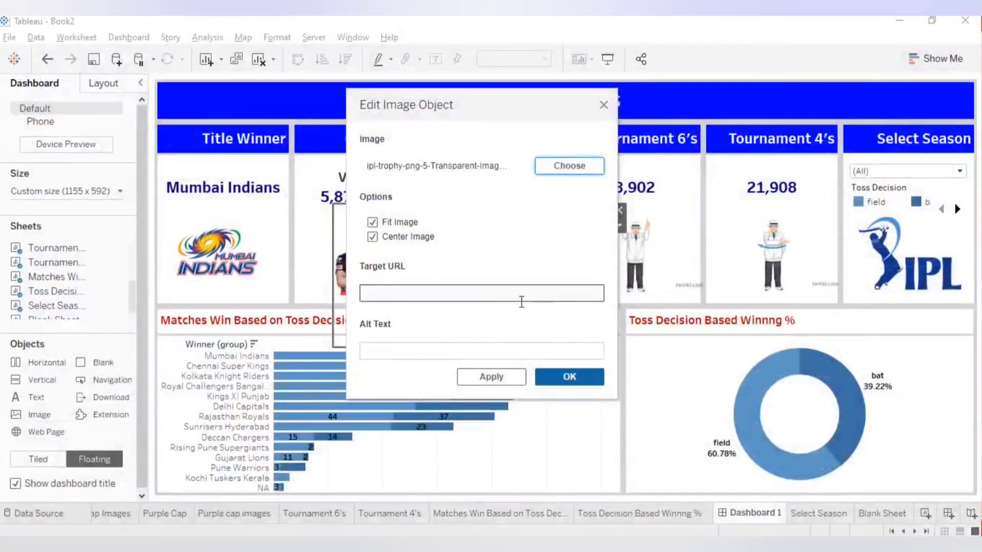
pyautogui.click(569, 377)
pyautogui.moveTo(334, 205); pyautogui.dragTo(182, 122)
pyautogui.click(236, 104)
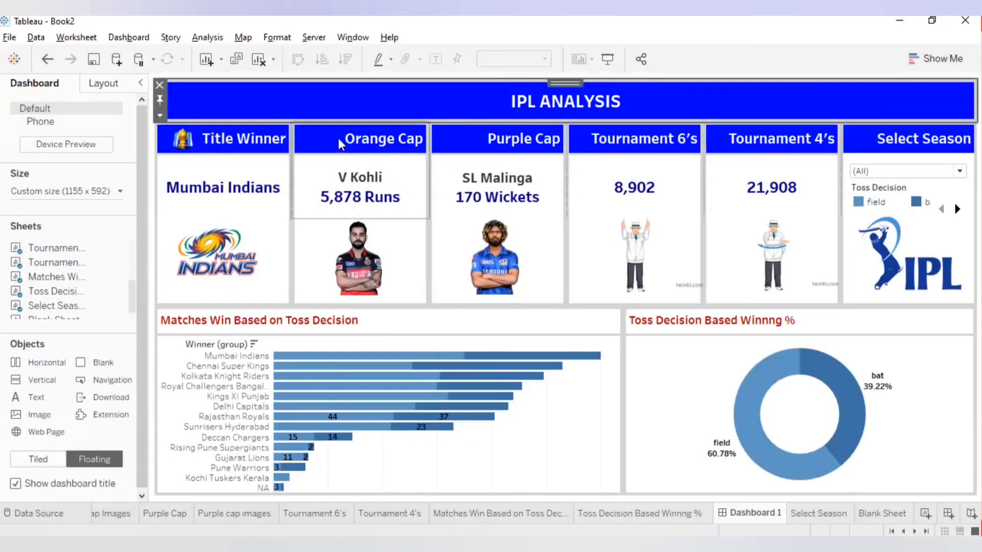
# Step: Add a floating, fitted and centered image of the orange IPL Most Runs cap and shrink it into the header before the Orange Cap text
pyautogui.moveTo(39, 394); pyautogui.dragTo(315, 178)
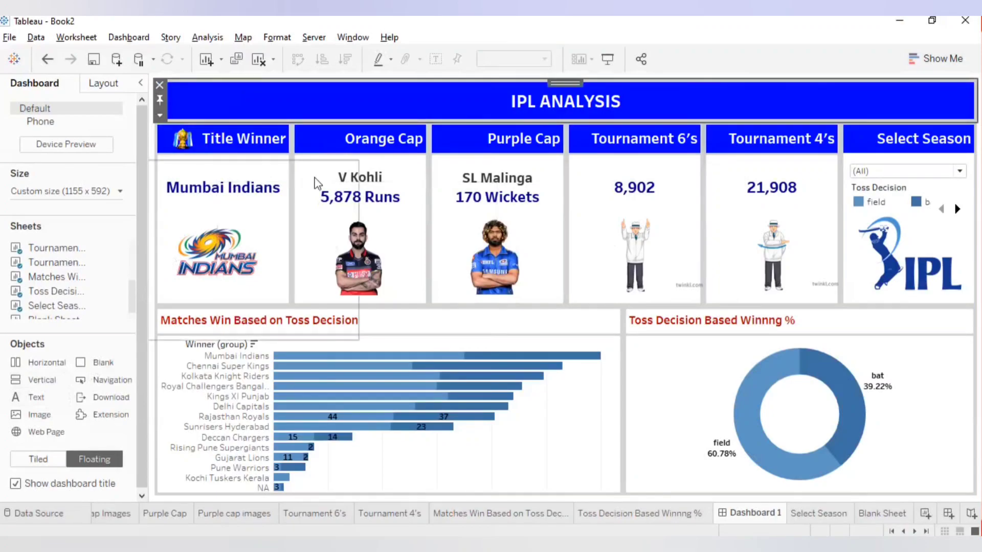
pyautogui.moveTo(48, 415); pyautogui.dragTo(385, 158)
pyautogui.click(372, 237)
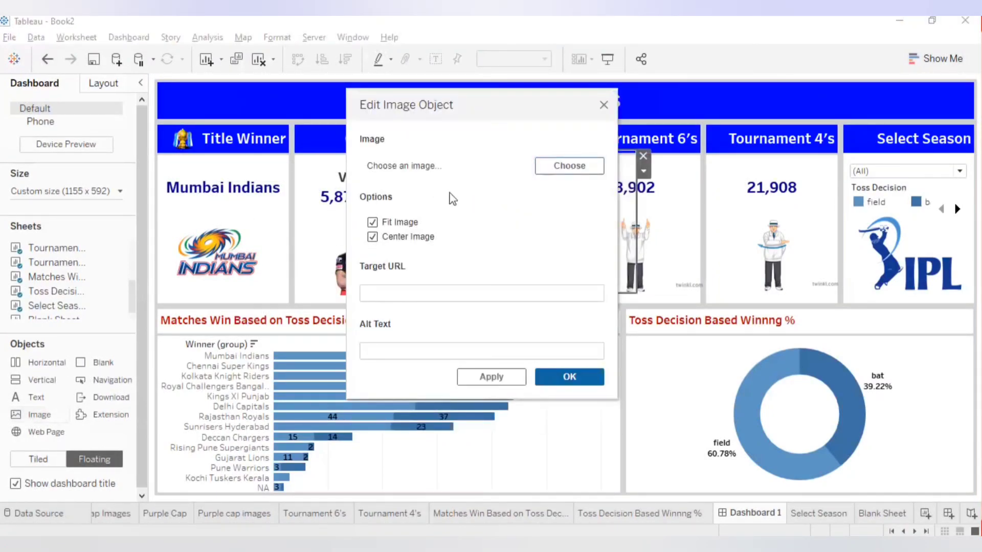
pyautogui.click(547, 171)
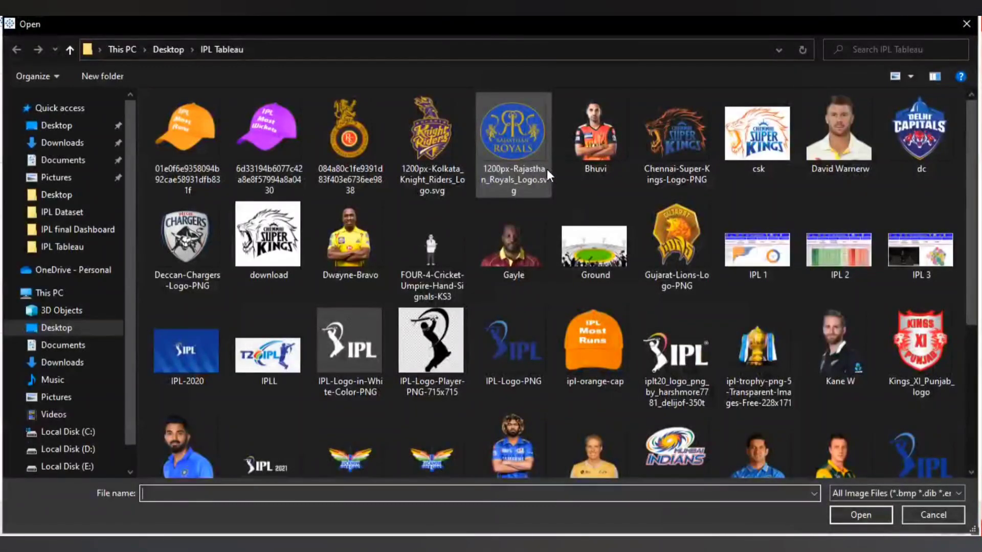
pyautogui.doubleClick(177, 150)
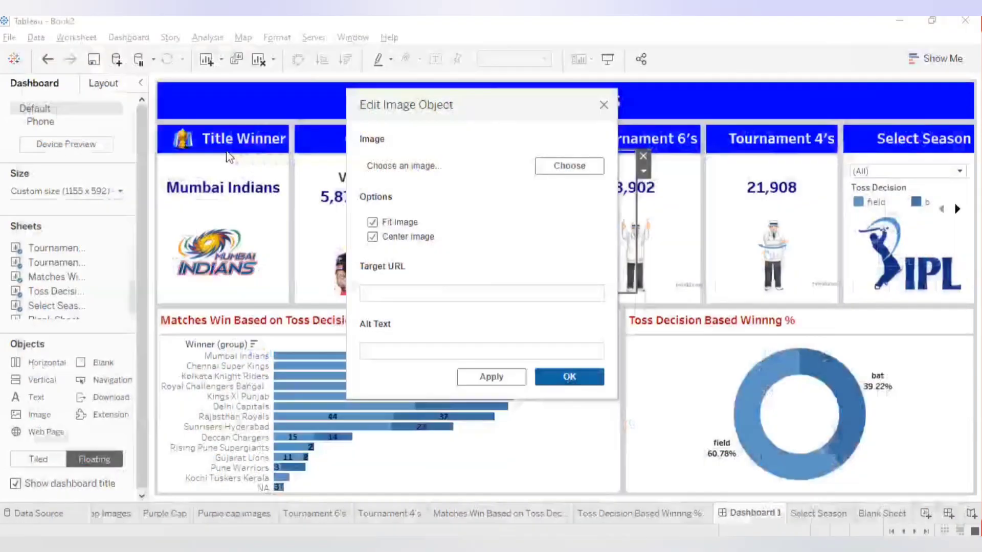
pyautogui.press('Return')
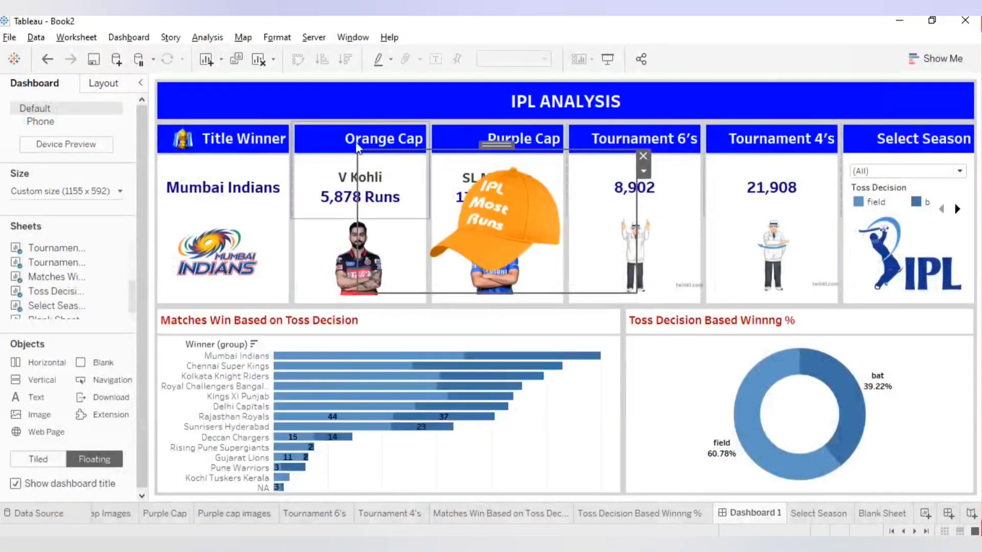
pyautogui.moveTo(360, 153); pyautogui.dragTo(328, 134)
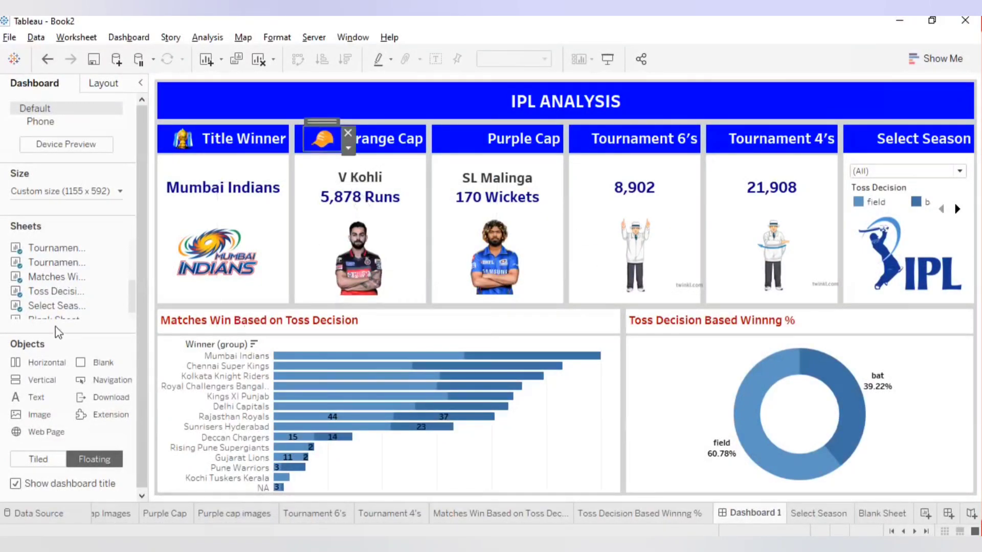
# Step: Add a floating, fitted and centered image of the purple IPL Most Wickets cap and shrink it into the header before the Purple Cap text
pyautogui.moveTo(53, 411); pyautogui.dragTo(339, 305)
pyautogui.click(397, 236)
pyautogui.click(581, 169)
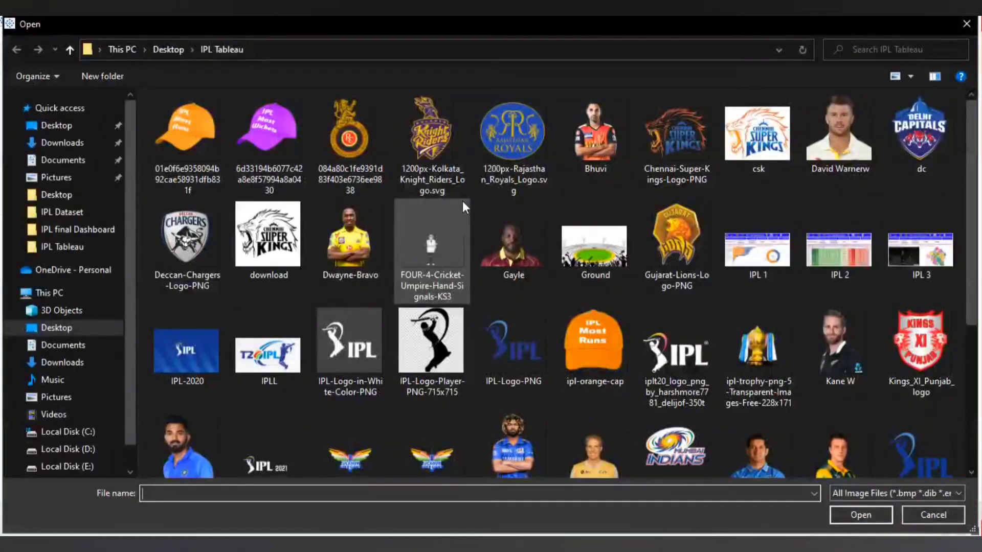
pyautogui.doubleClick(268, 149)
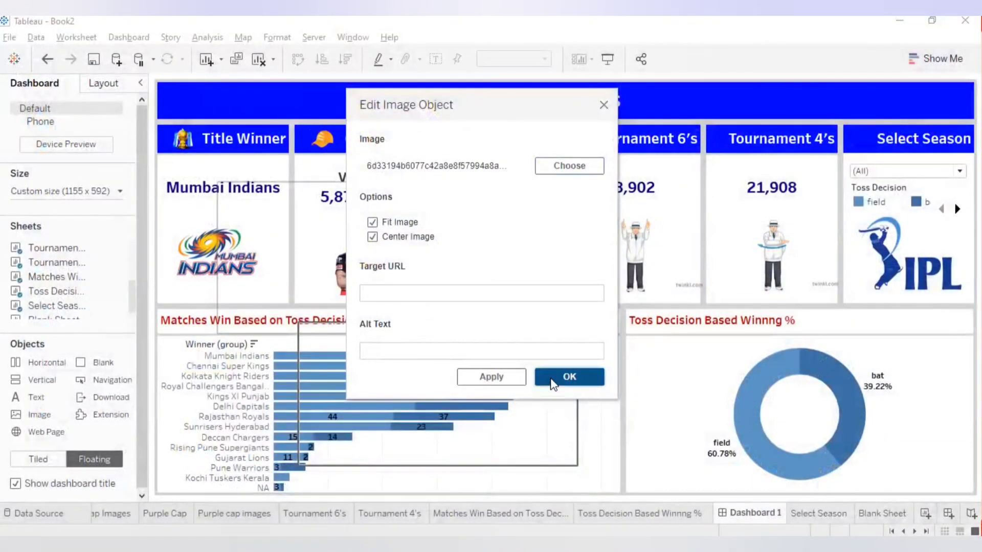
pyautogui.click(569, 377)
pyautogui.moveTo(307, 325); pyautogui.dragTo(459, 125)
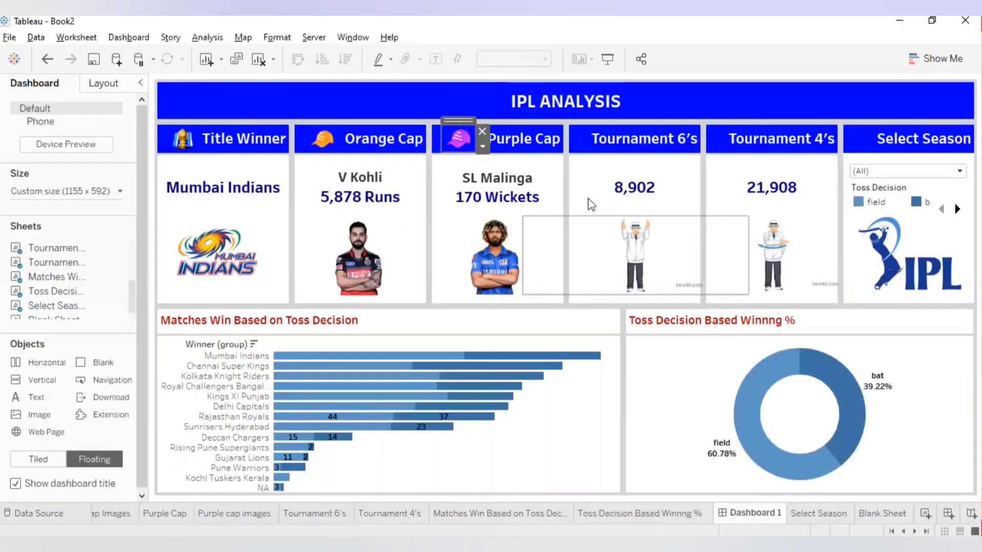
# Step: Add a floating, fitted and centered SIX-6-Cricket-Umpire-Hand-Signals-KS3 image and shrink it into the header before the Tournament 6's text
pyautogui.moveTo(40, 414); pyautogui.dragTo(494, 270)
pyautogui.click(391, 238)
pyautogui.click(567, 165)
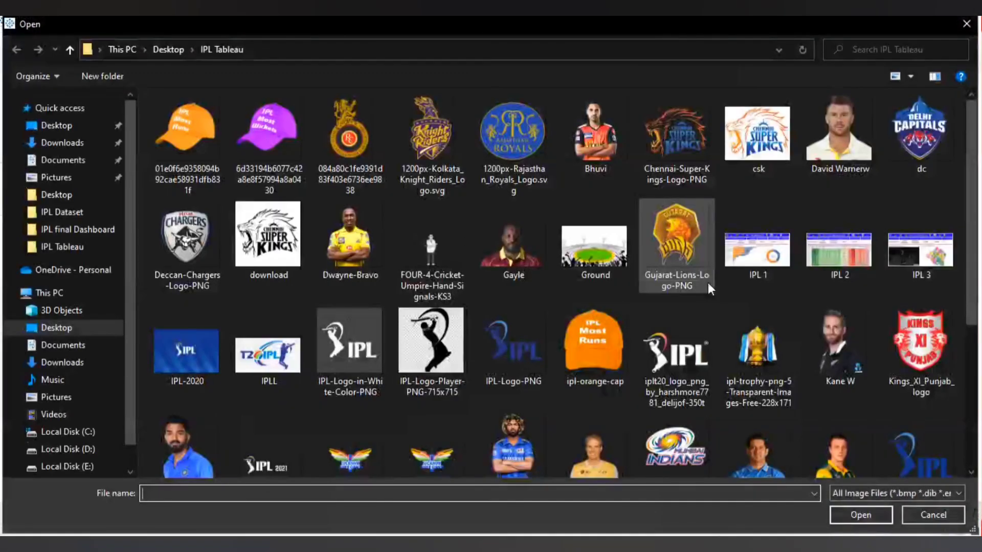
pyautogui.scroll(-3, 445, 276)
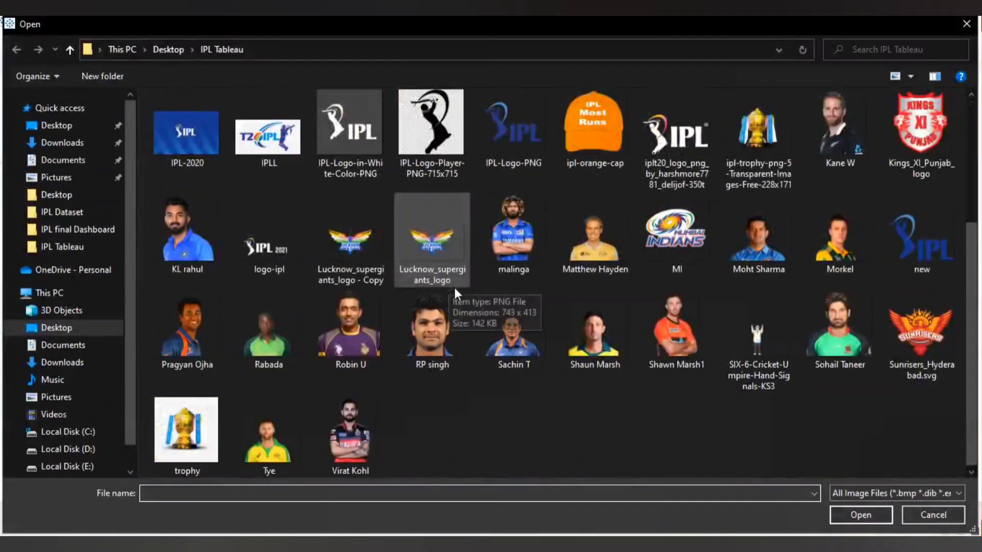
pyautogui.doubleClick(760, 338)
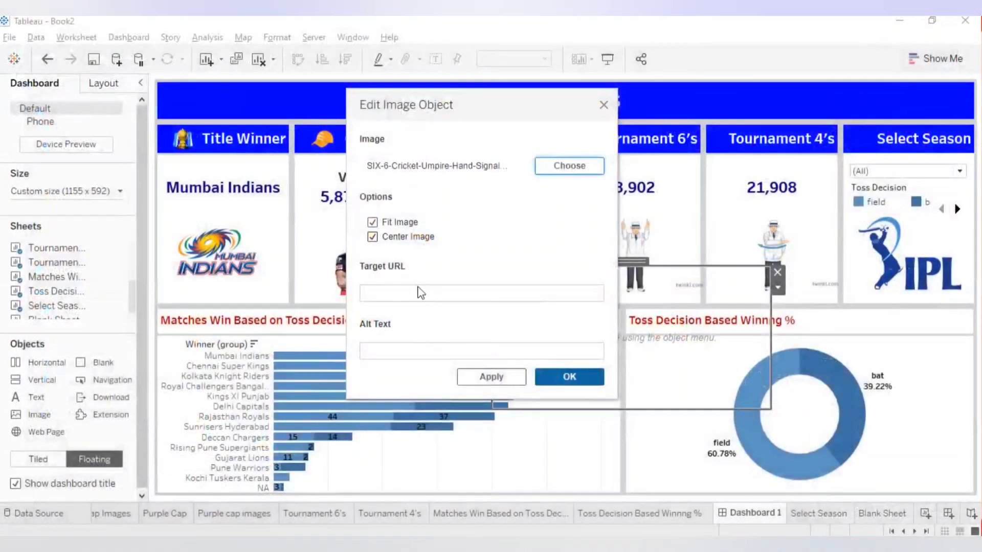
pyautogui.click(563, 375)
pyautogui.moveTo(496, 271); pyautogui.dragTo(581, 237)
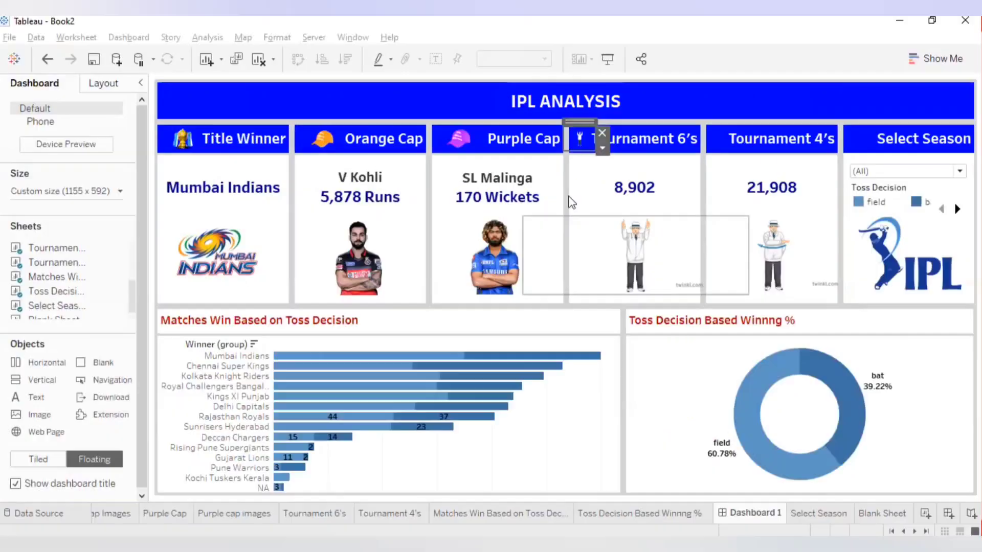
pyautogui.moveTo(581, 237); pyautogui.dragTo(601, 120)
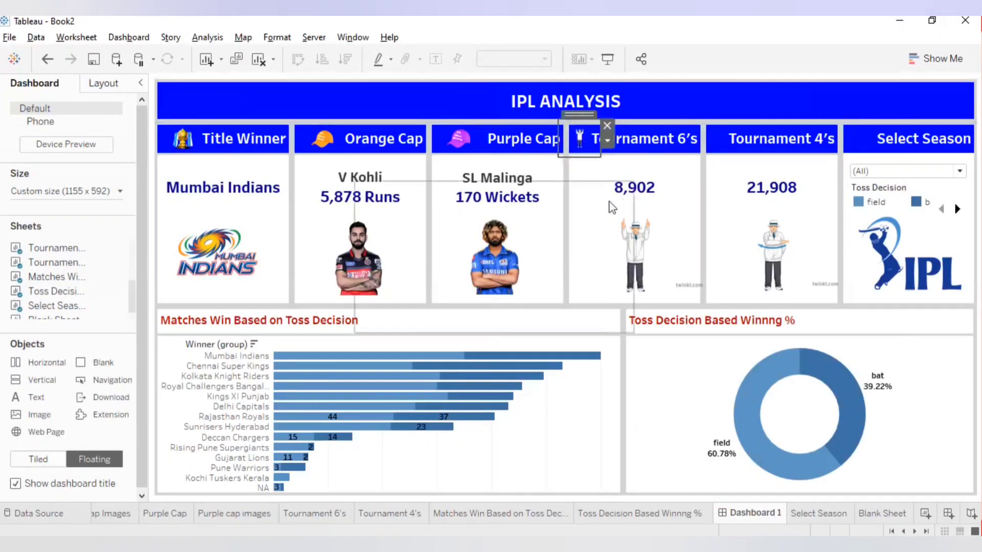
# Step: Add a floating, fitted and centered FOUR-4-Cricket-Umpire-Hand-Signals-KS3 image and shrink it into the header before the Tournament 4's text
pyautogui.moveTo(45, 411); pyautogui.dragTo(463, 285)
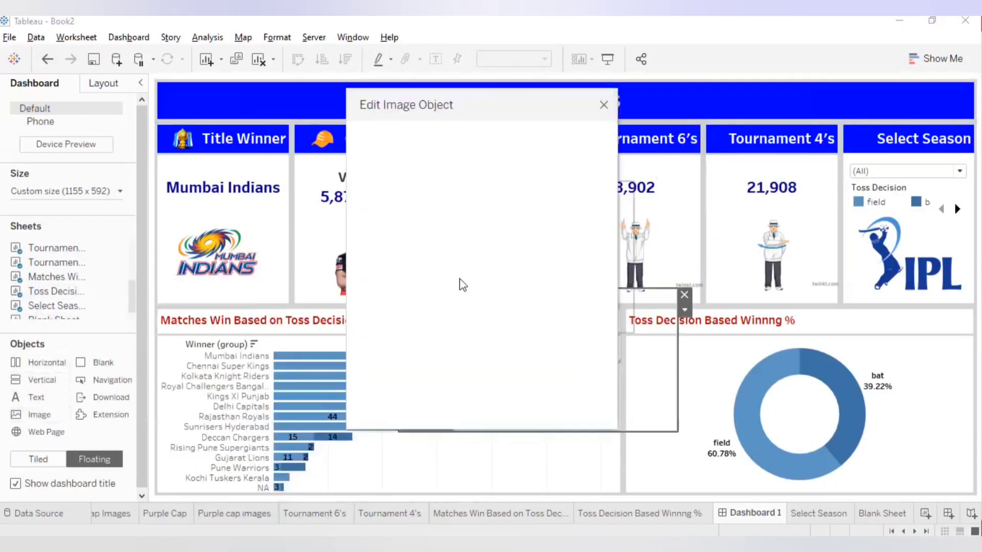
pyautogui.click(570, 164)
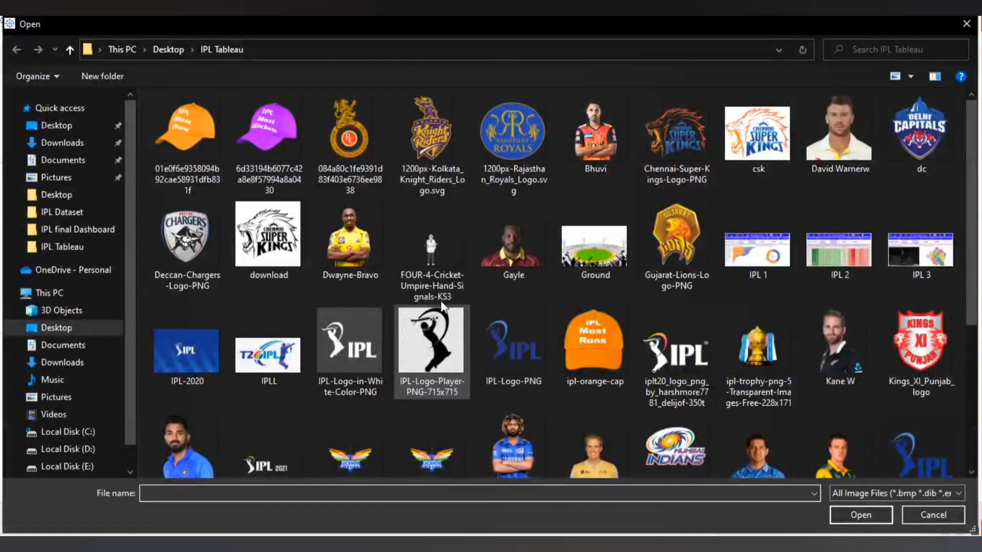
pyautogui.doubleClick(434, 266)
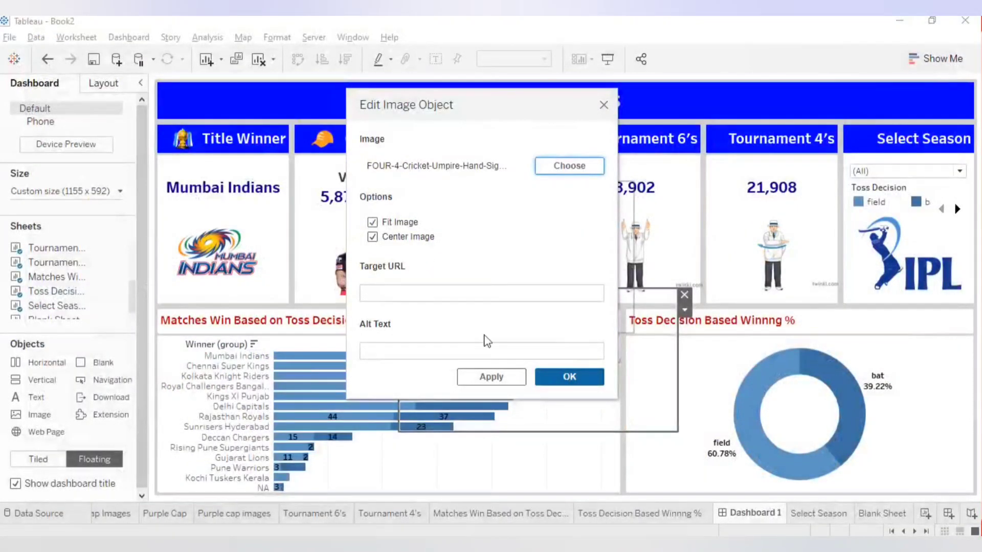
pyautogui.click(569, 377)
pyautogui.moveTo(398, 290); pyautogui.dragTo(719, 118)
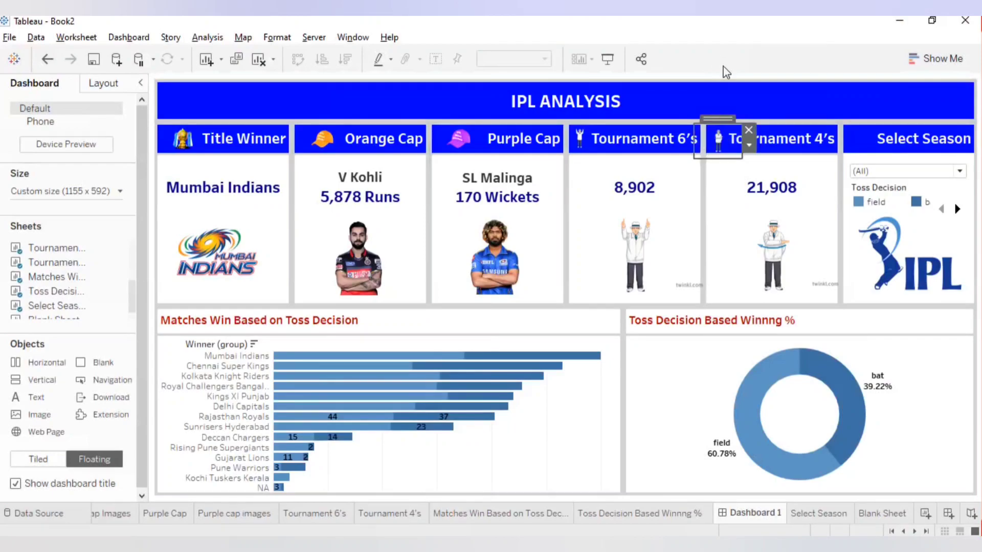
pyautogui.click(681, 403)
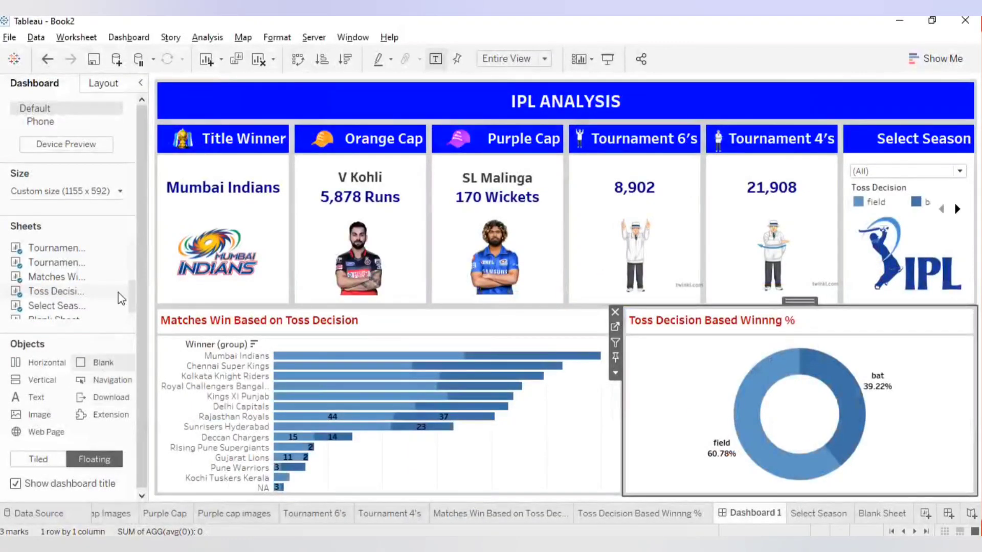
# Step: Add a floating, fitted and centered image of the white IPL logo (iplt20_logo_png) and shrink it into the header before the Select Season text
pyautogui.moveTo(40, 414); pyautogui.dragTo(521, 230)
pyautogui.click(409, 237)
pyautogui.click(569, 166)
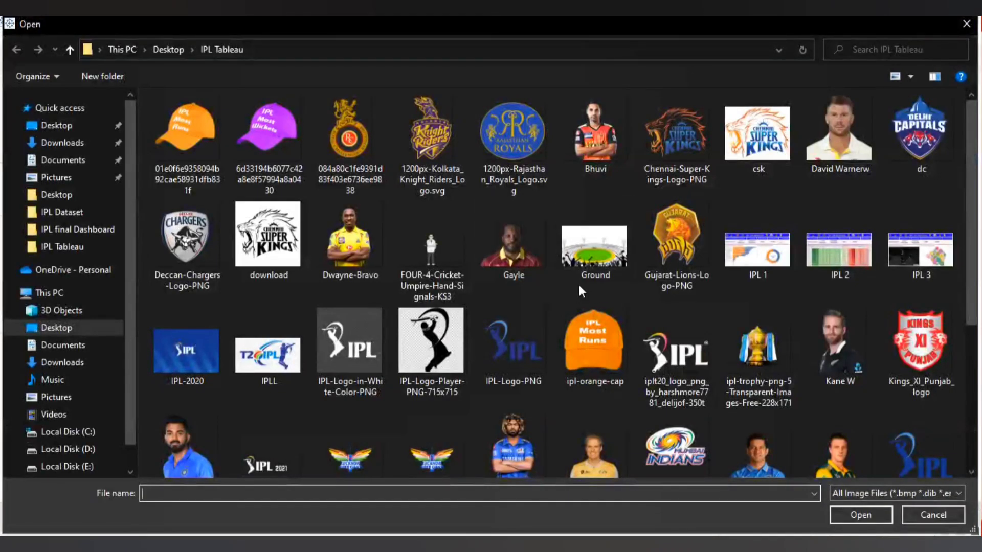
pyautogui.scroll(-3, 605, 343)
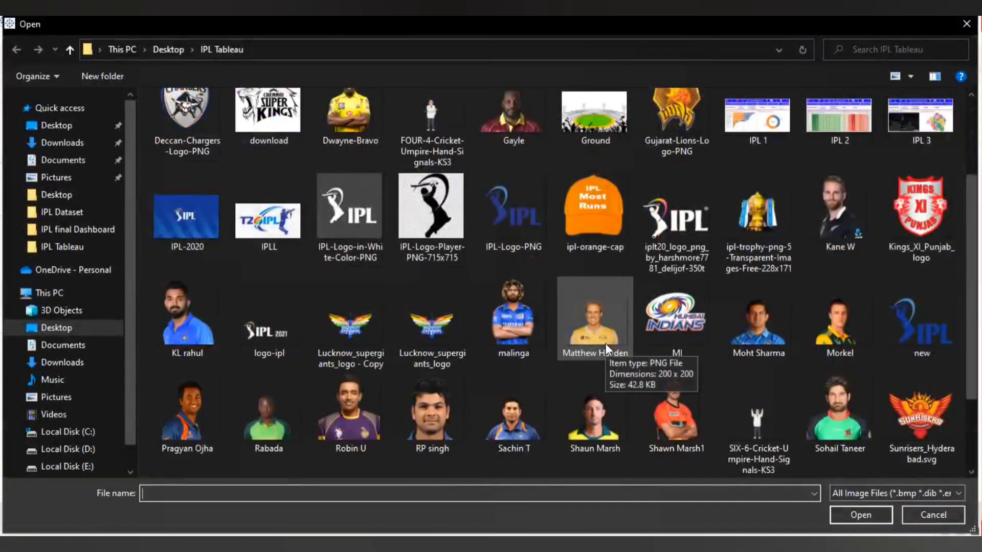
pyautogui.scroll(3, 605, 342)
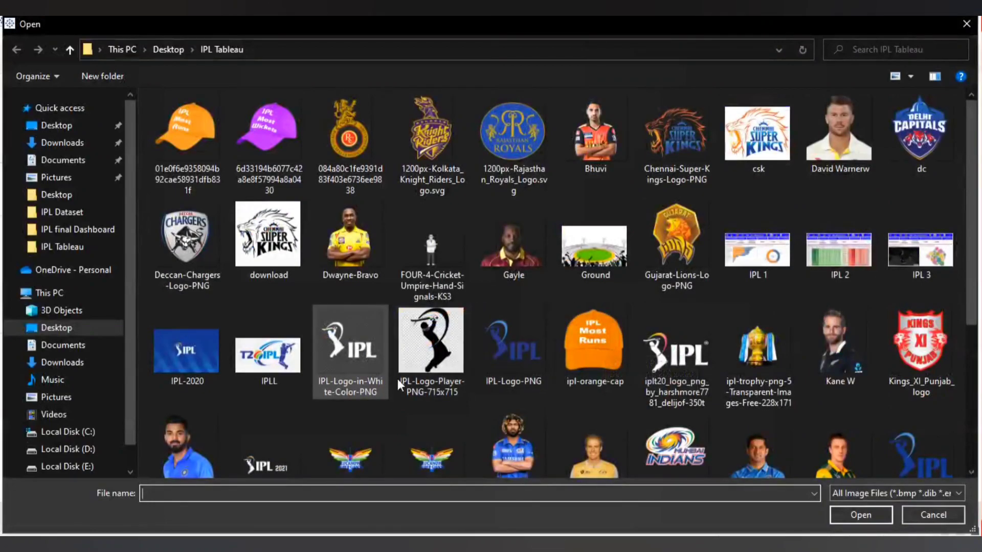
pyautogui.click(666, 383)
pyautogui.doubleClick(663, 369)
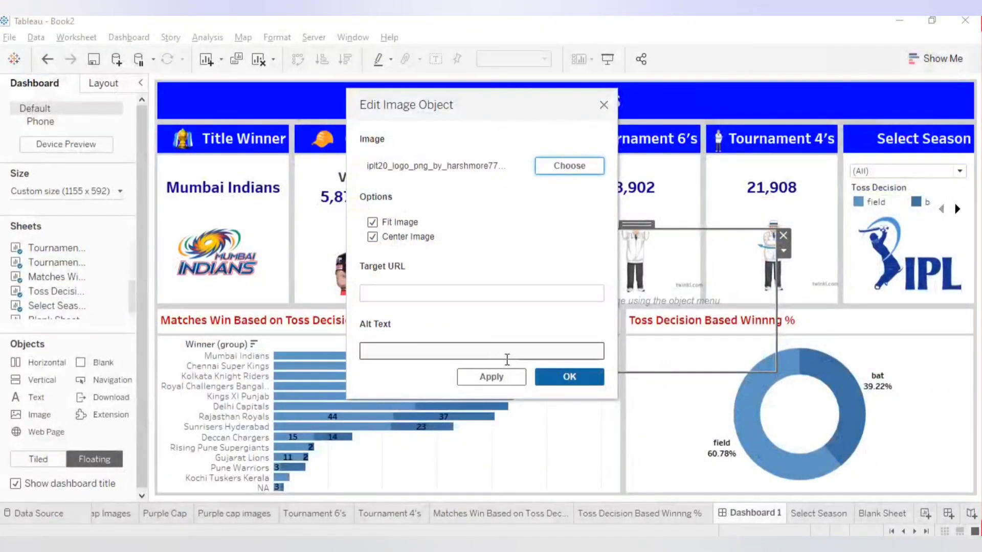
pyautogui.click(569, 374)
pyautogui.moveTo(498, 229); pyautogui.dragTo(859, 120)
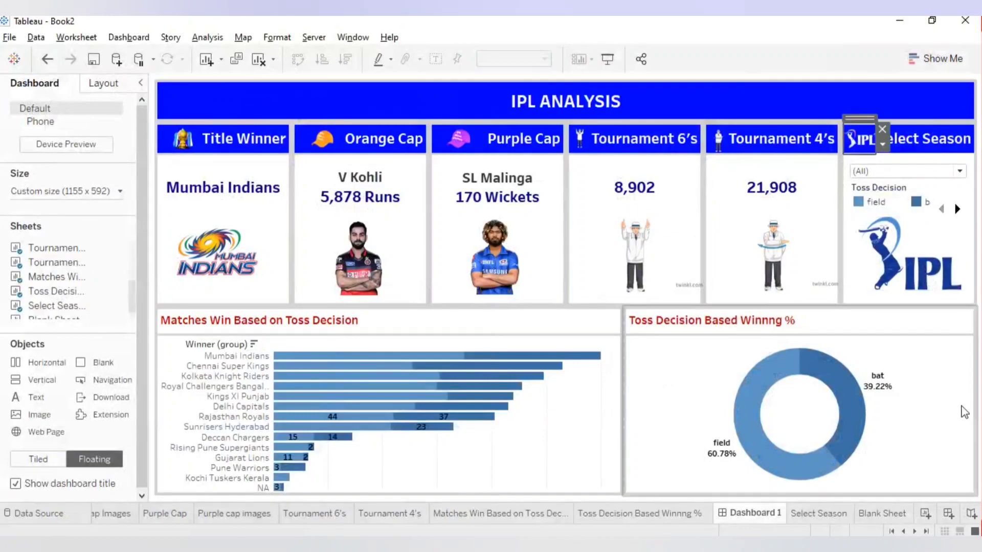
pyautogui.click(978, 102)
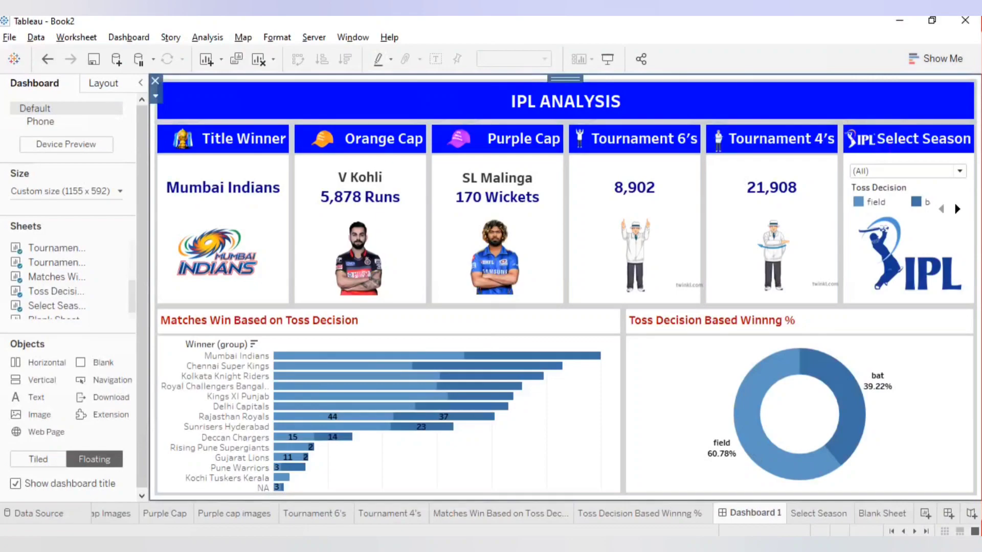
# Step: Test the season filter by switching the dashboard between the 2008 and 2016 seasons
pyautogui.click(905, 170)
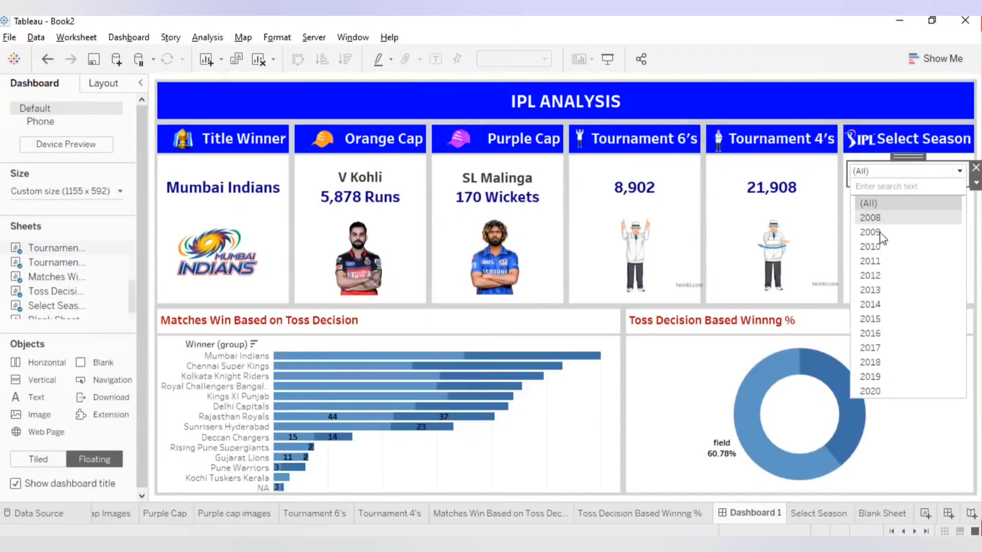
pyautogui.click(870, 218)
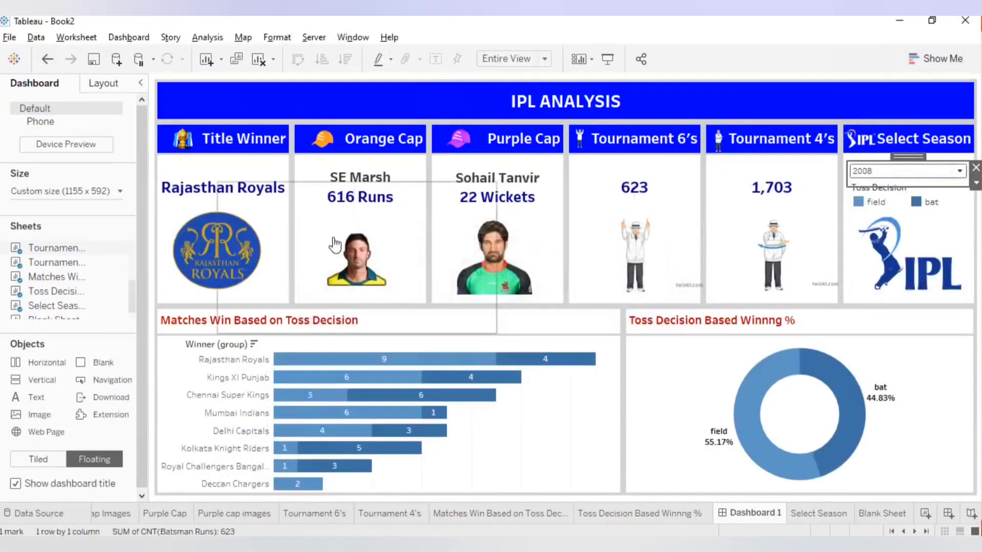
pyautogui.click(920, 170)
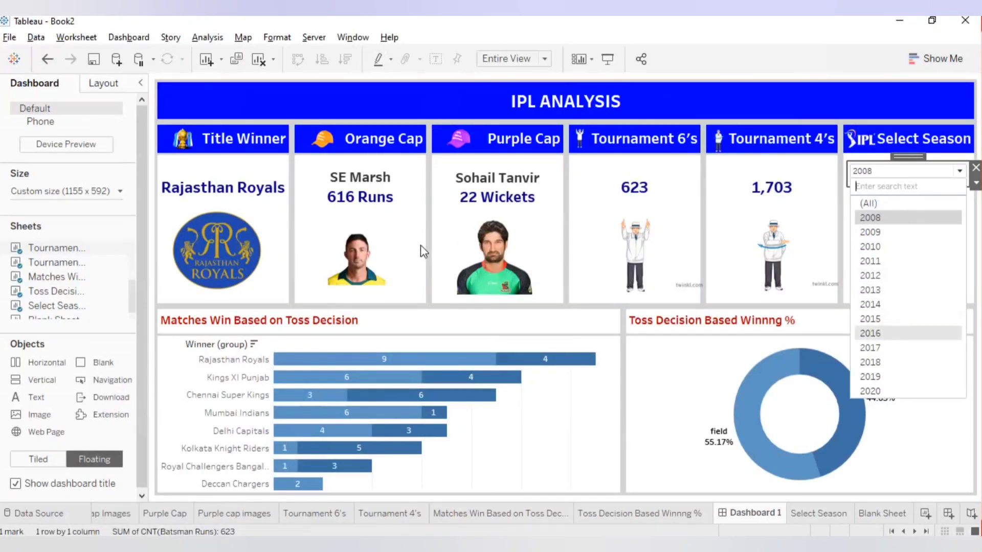
pyautogui.press('Return')
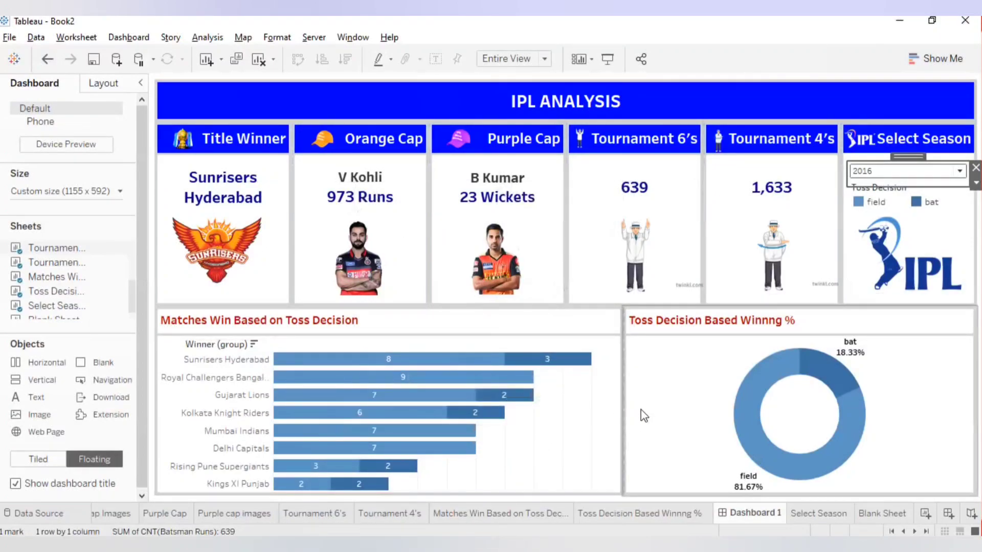
pyautogui.click(880, 170)
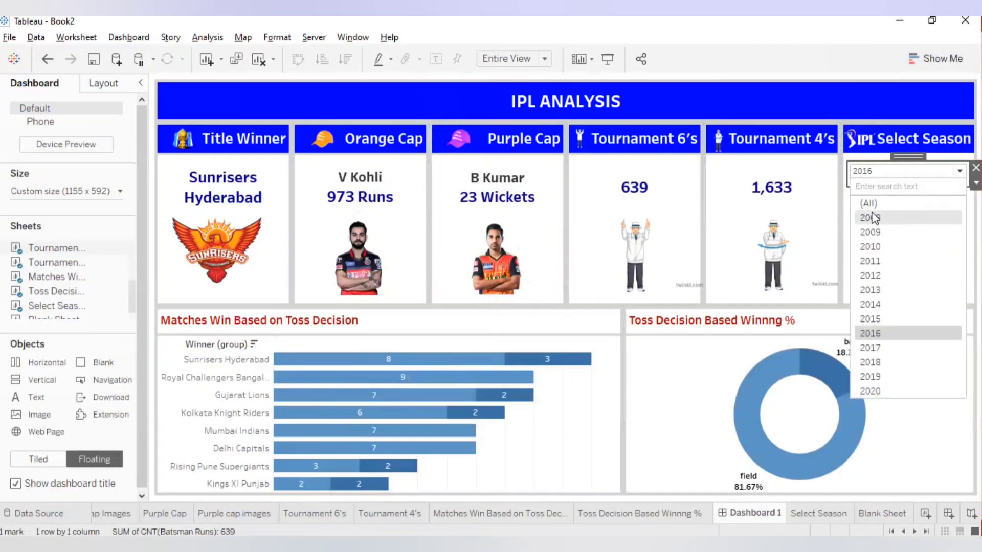
pyautogui.click(870, 217)
pyautogui.click(902, 171)
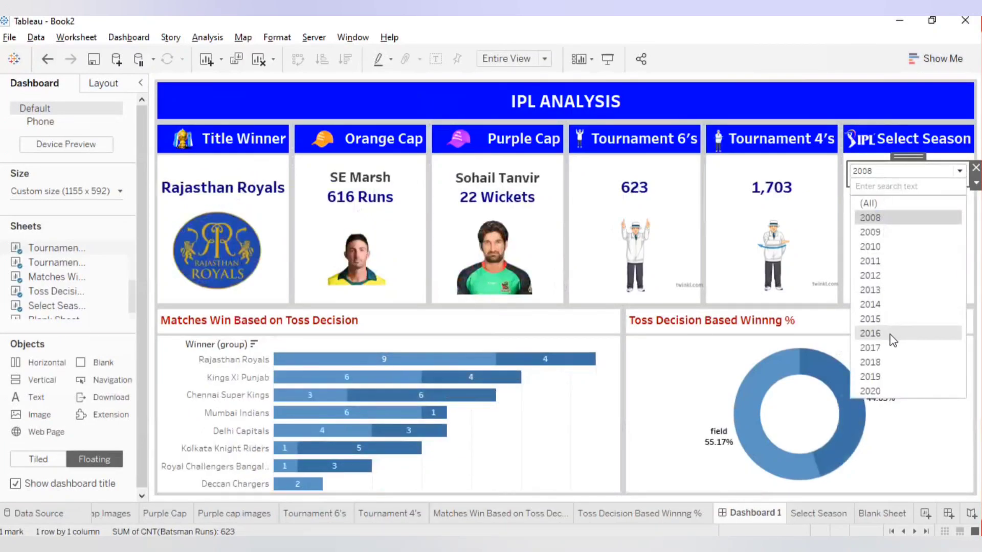
pyautogui.click(870, 333)
# Step: Set the season filter to 2017
pyautogui.click(880, 171)
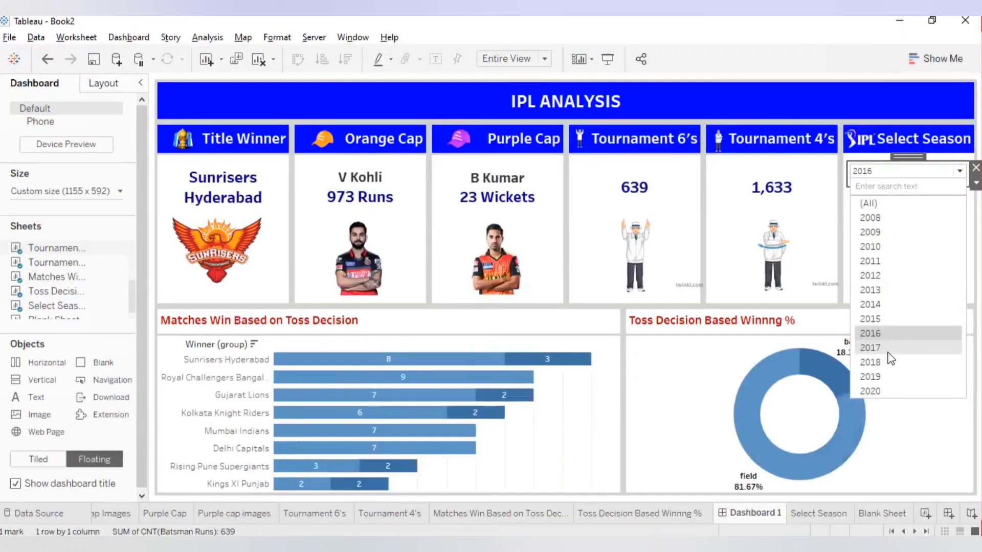
pyautogui.click(888, 349)
pyautogui.click(461, 116)
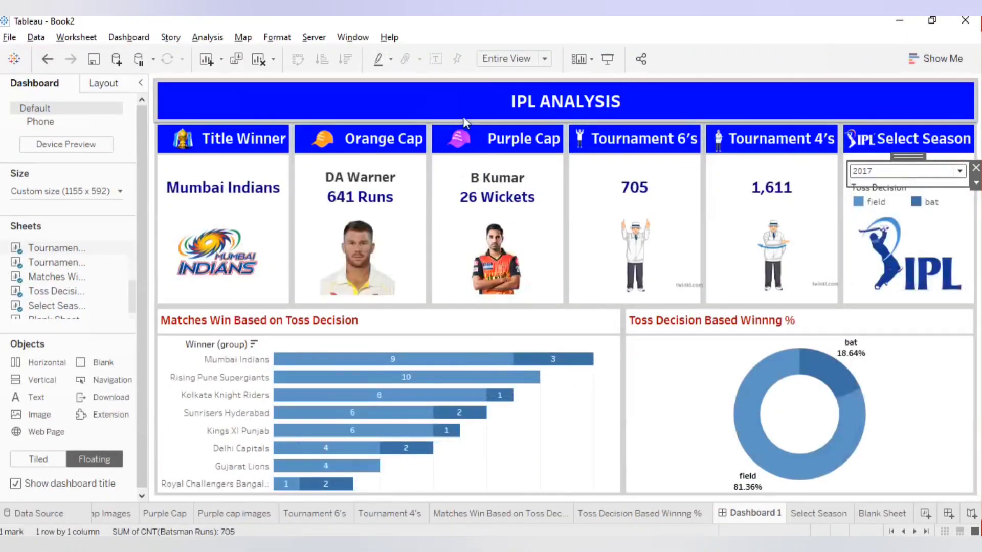
# Step: Set the font size of the IPL ANALYSIS dashboard title to 22
pyautogui.doubleClick(543, 106)
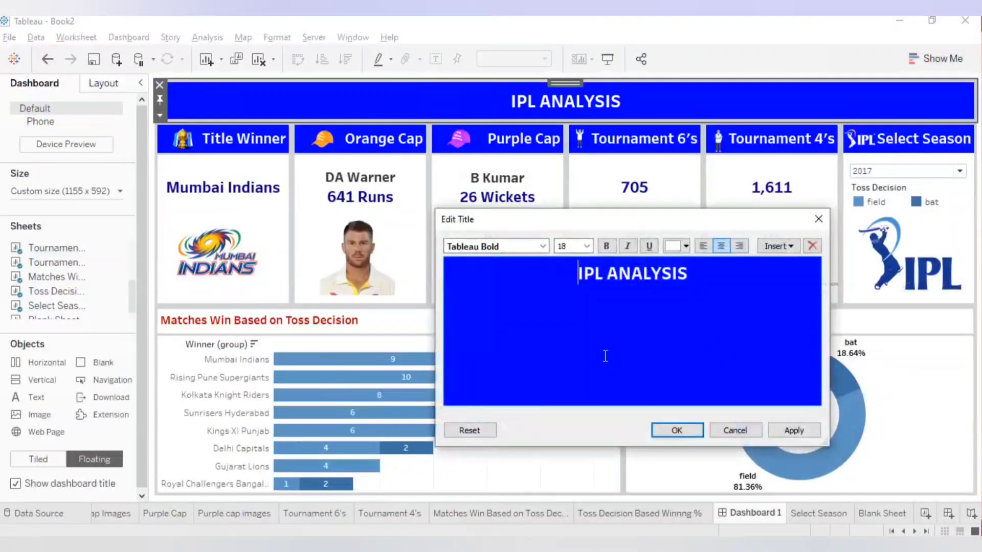
pyautogui.tripleClick(621, 274)
pyautogui.click(587, 245)
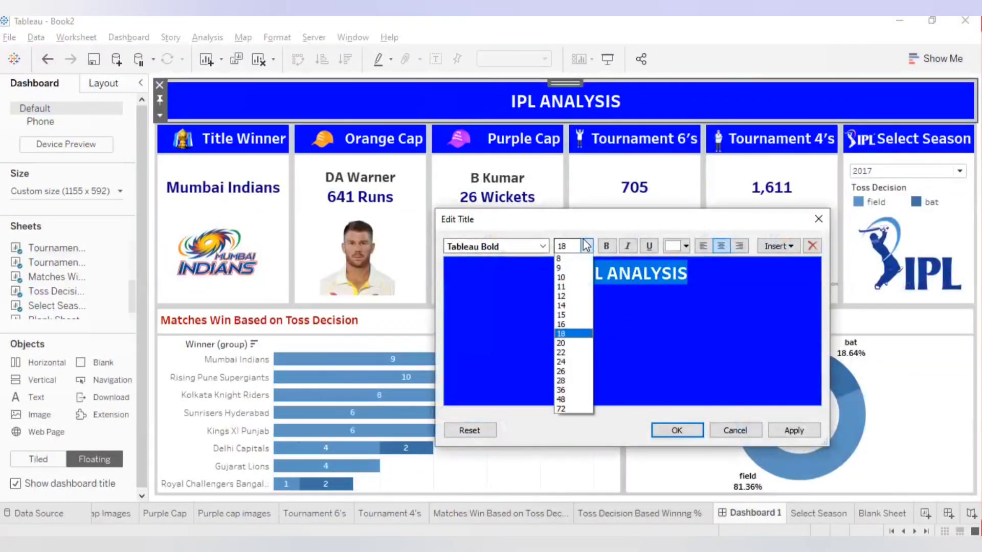
pyautogui.click(563, 353)
pyautogui.click(794, 431)
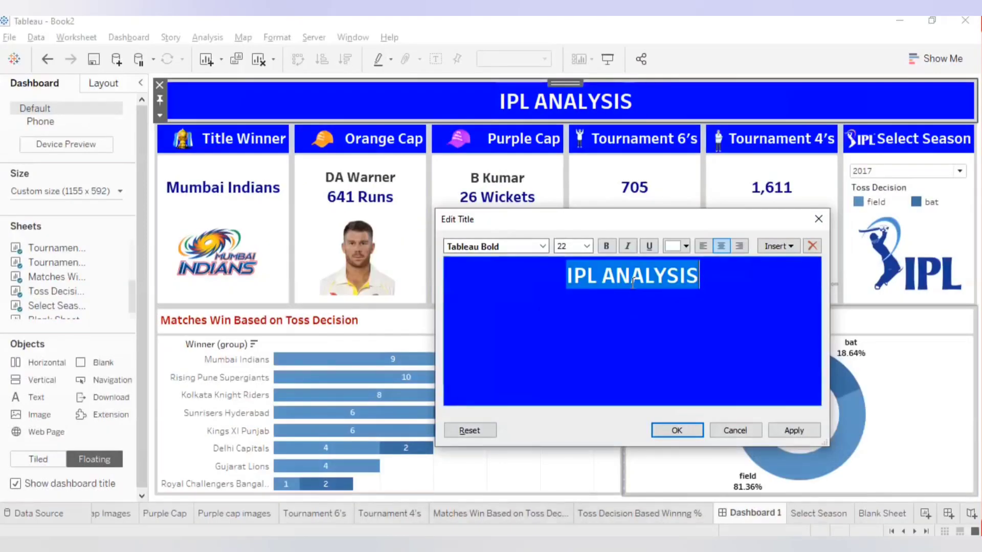
# Step: Try an amber font color on the IPL ANALYSIS title text
pyautogui.moveTo(700, 276); pyautogui.dragTo(565, 276)
pyautogui.click(675, 249)
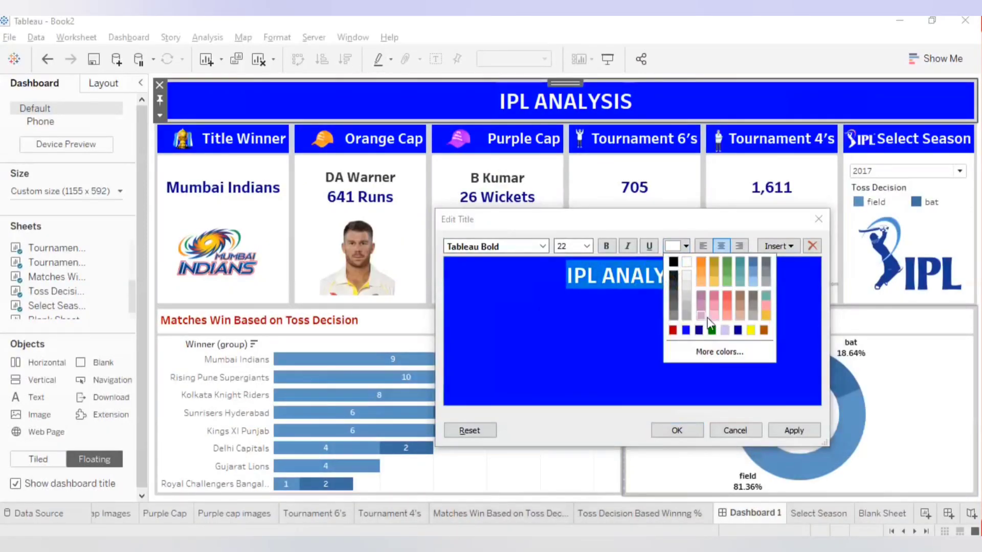
pyautogui.click(765, 316)
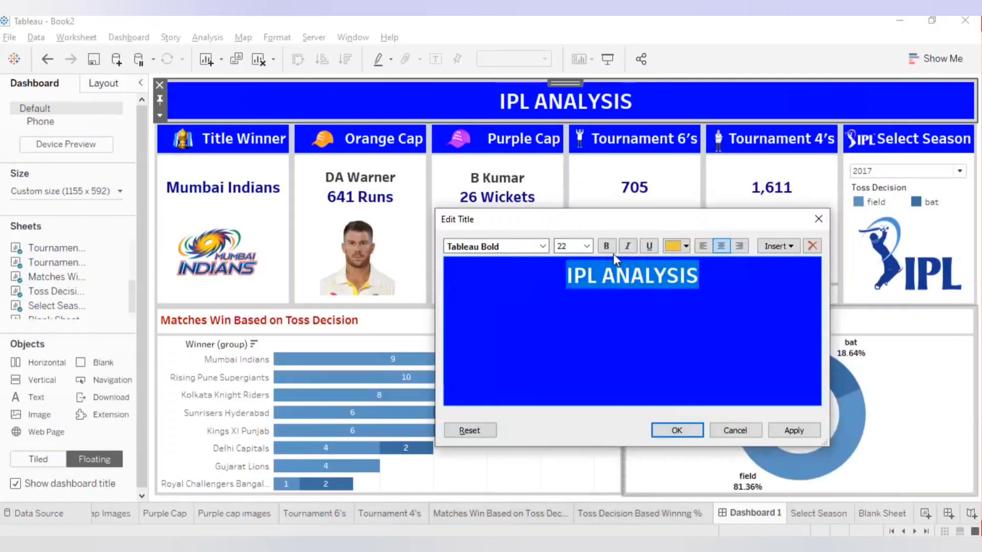
pyautogui.click(789, 431)
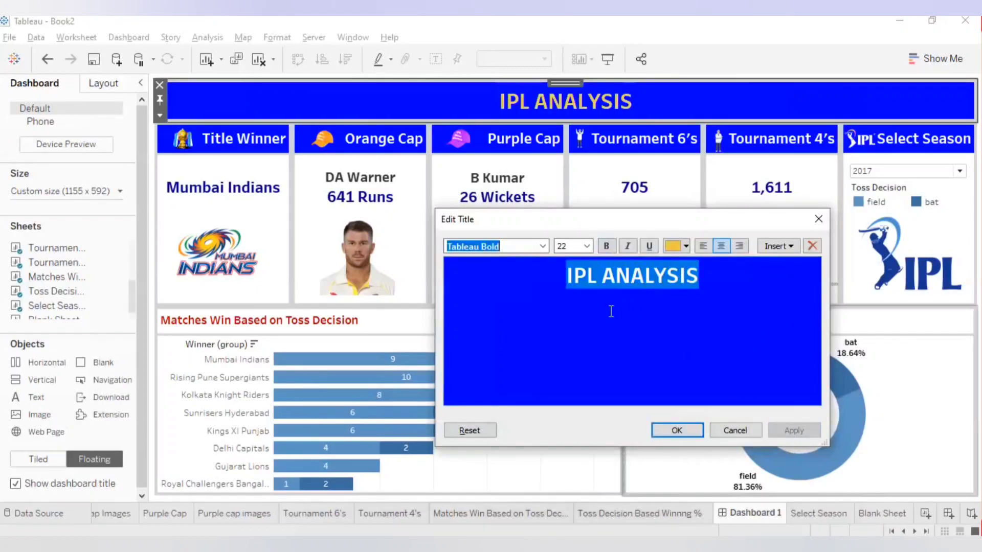
# Step: Change the IPL ANALYSIS title text color to bright yellow
pyautogui.tripleClick(619, 280)
pyautogui.click(685, 248)
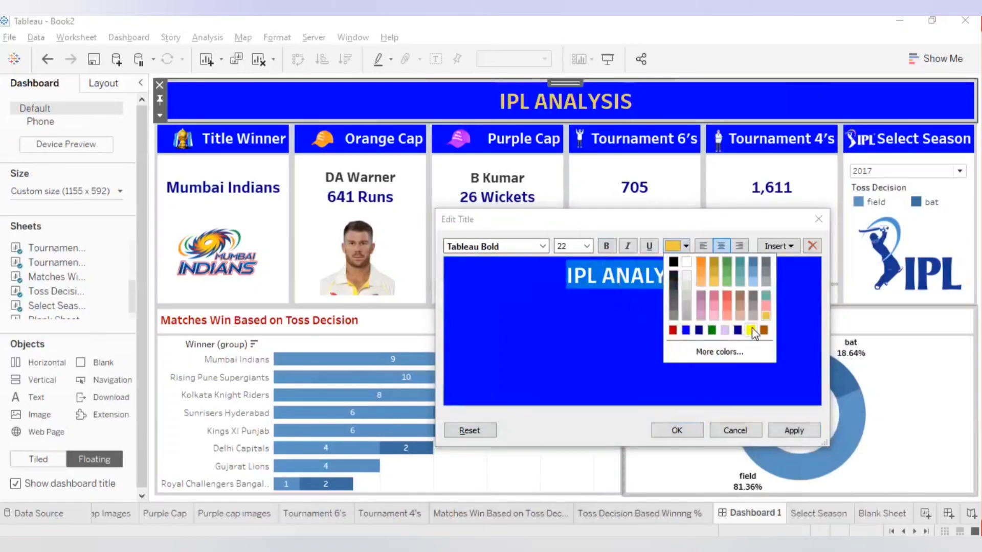
pyautogui.click(752, 332)
pyautogui.click(794, 431)
# Step: Set the IPL ANALYSIS title's font size to 26 and finish editing the title
pyautogui.click(586, 246)
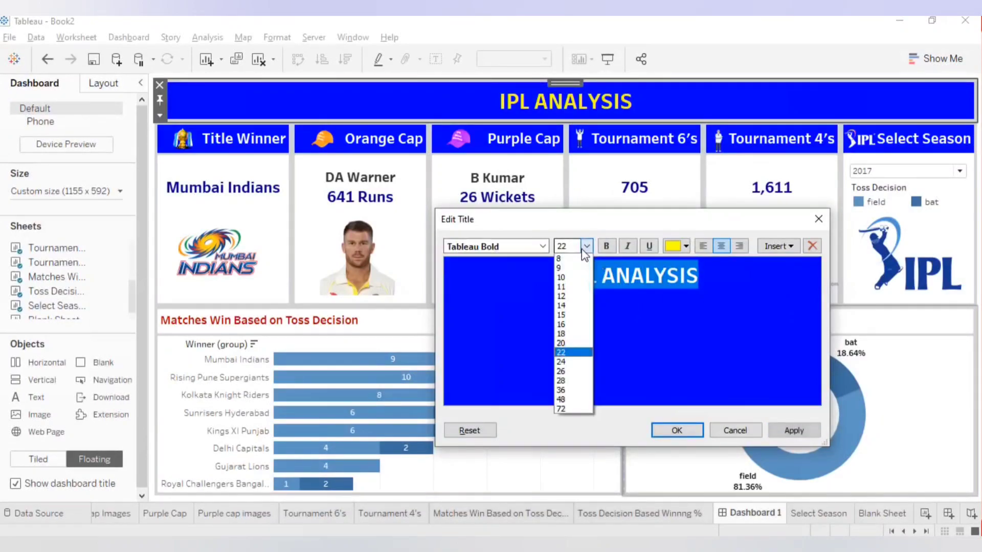
pyautogui.click(571, 372)
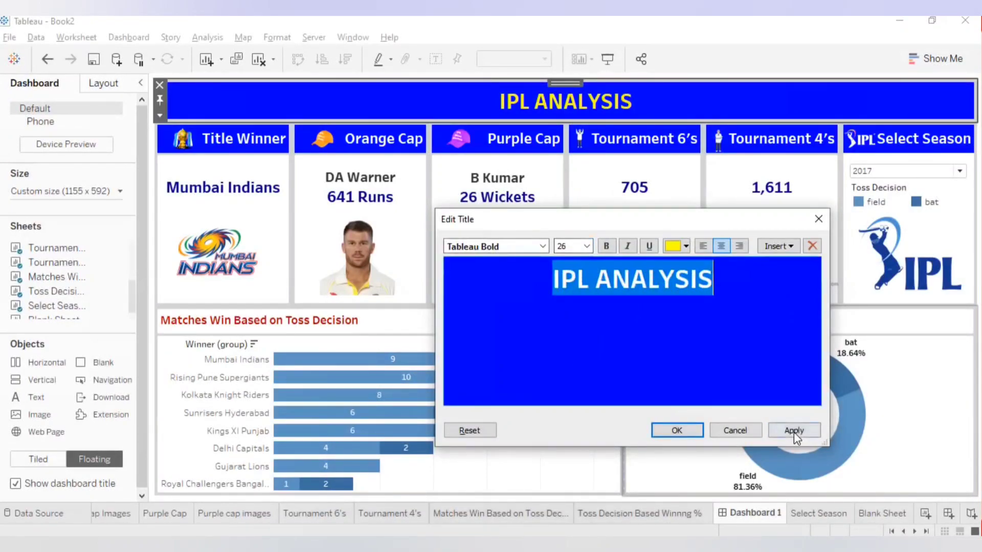
pyautogui.click(793, 432)
pyautogui.click(675, 430)
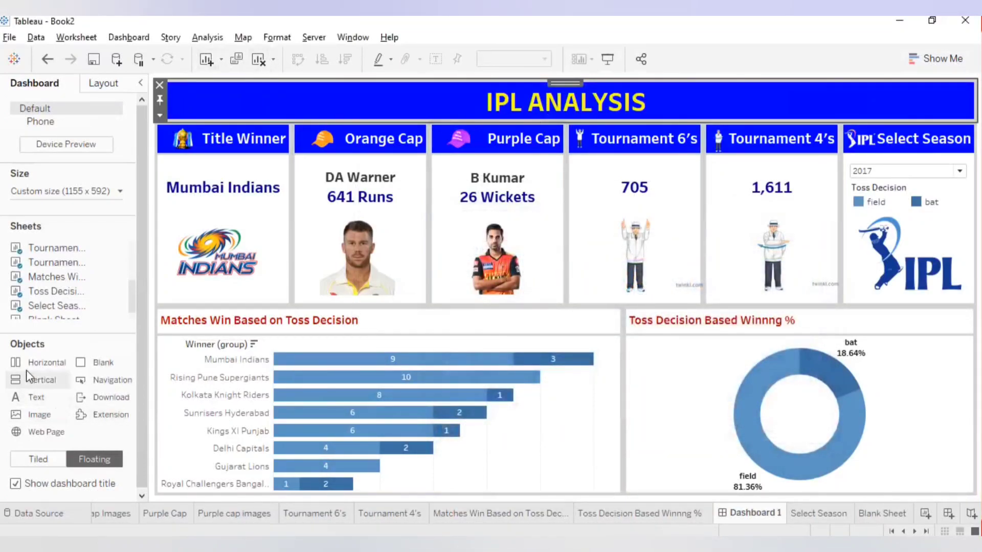
# Step: Add a floating, fitted and centered Royal Challengers Bangalore logo image and shrink it into the left end of the blue title banner
pyautogui.moveTo(39, 415); pyautogui.dragTo(284, 259)
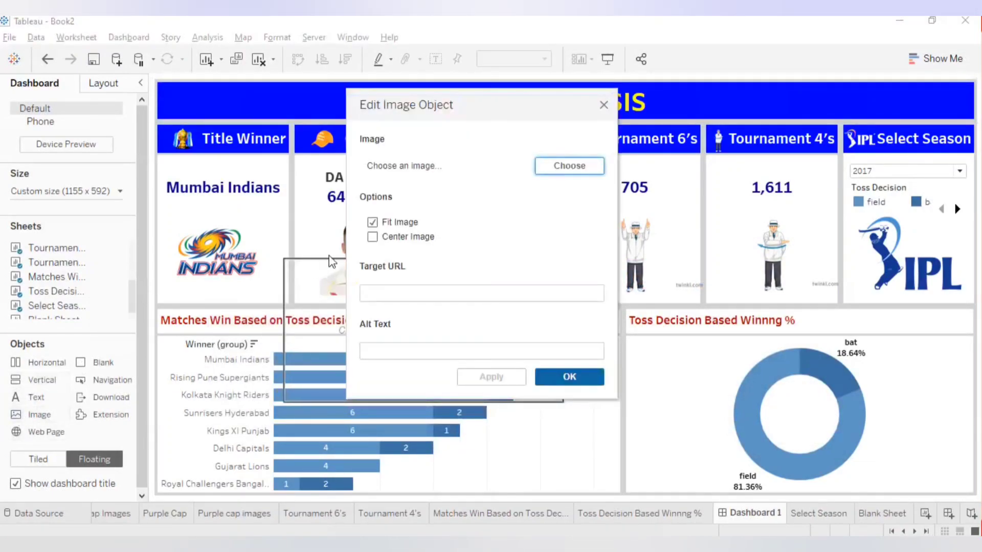
pyautogui.click(554, 169)
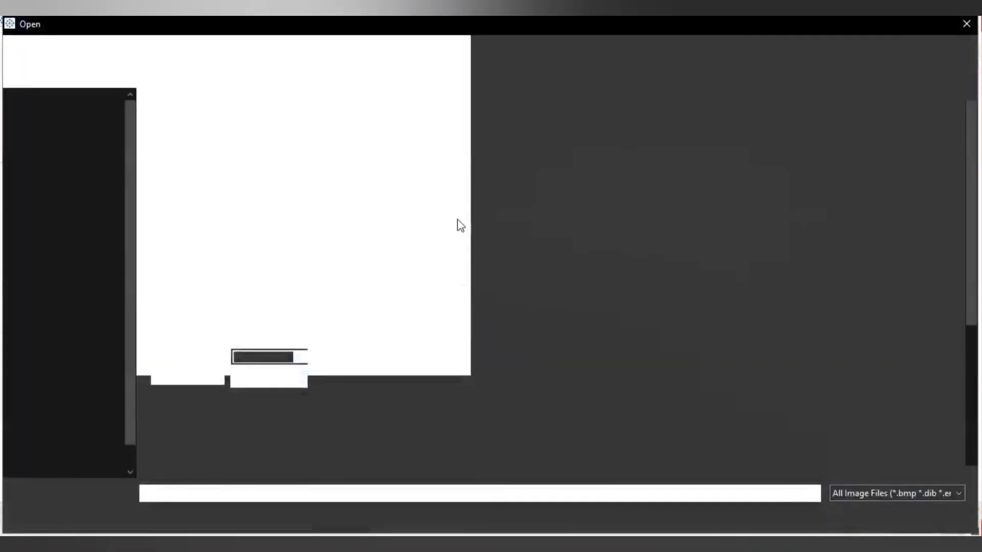
pyautogui.doubleClick(345, 152)
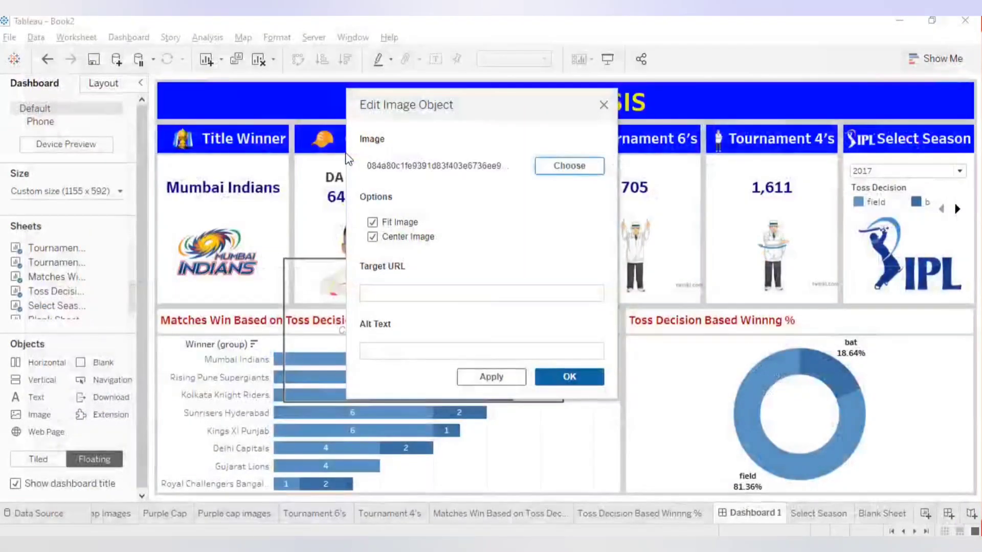
pyautogui.click(547, 380)
pyautogui.moveTo(423, 254); pyautogui.dragTo(345, 185)
pyautogui.moveTo(279, 256); pyautogui.dragTo(164, 85)
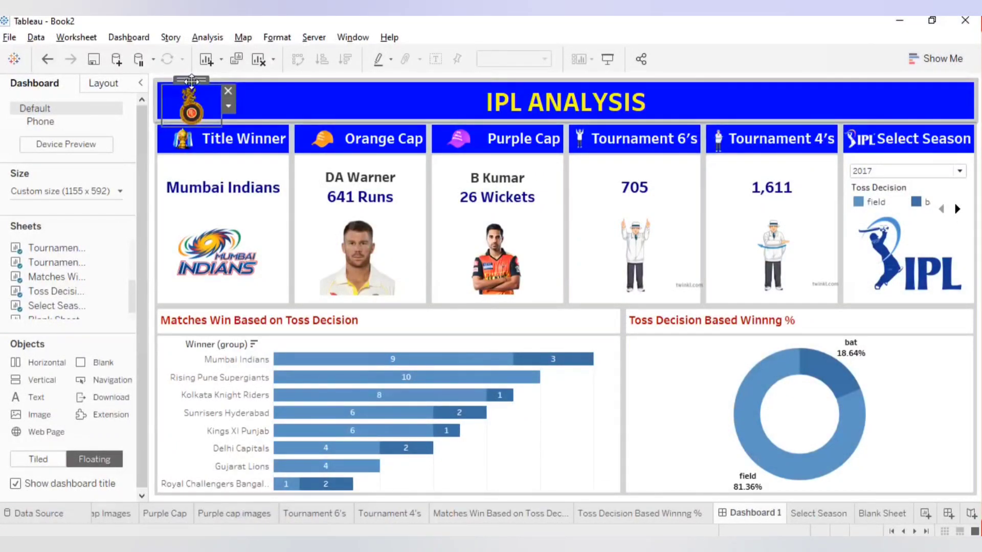
pyautogui.click(194, 122)
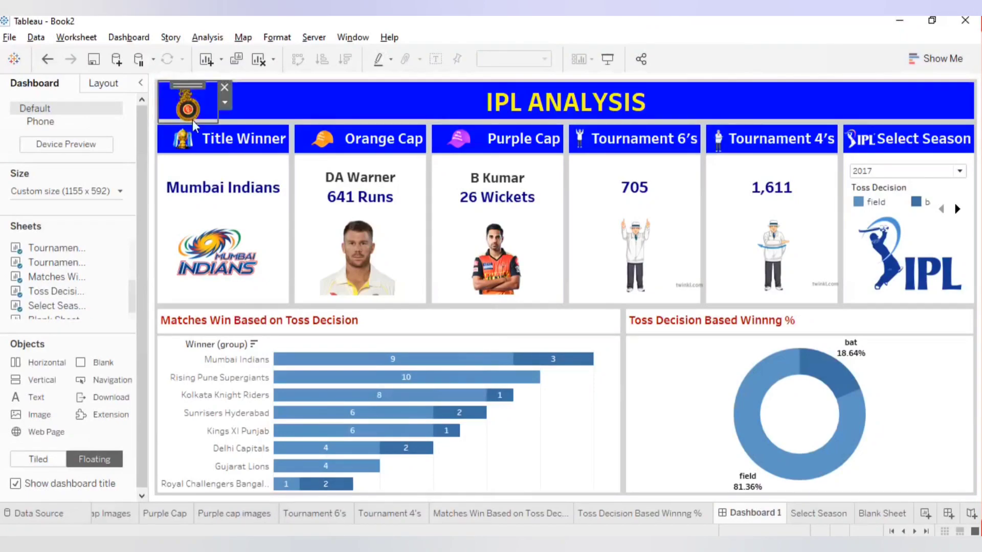
pyautogui.moveTo(214, 119); pyautogui.dragTo(211, 118)
pyautogui.click(667, 420)
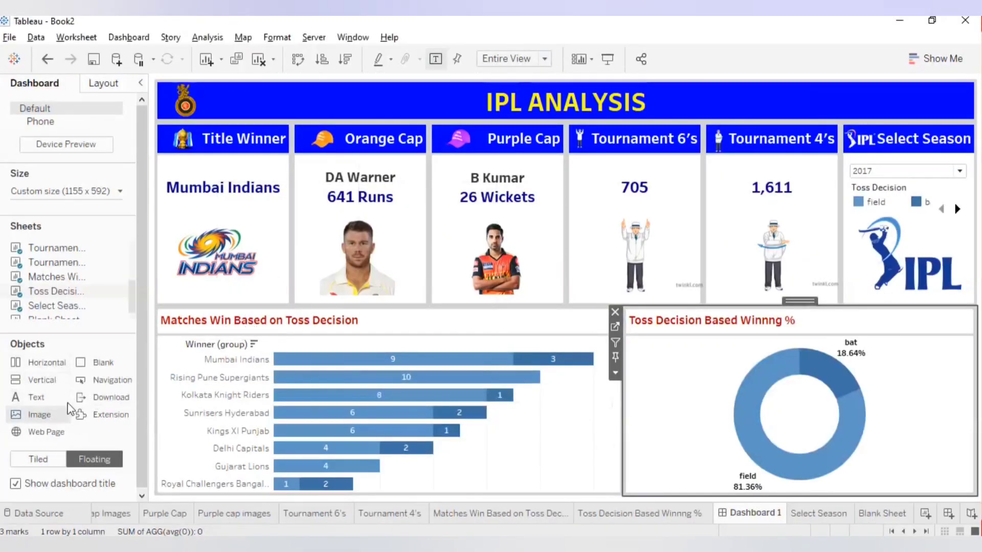
# Step: Add a floating, fitted and centered Kolkata Knight Riders logo image and shrink it into the right end of the title banner
pyautogui.moveTo(52, 416); pyautogui.dragTo(273, 328)
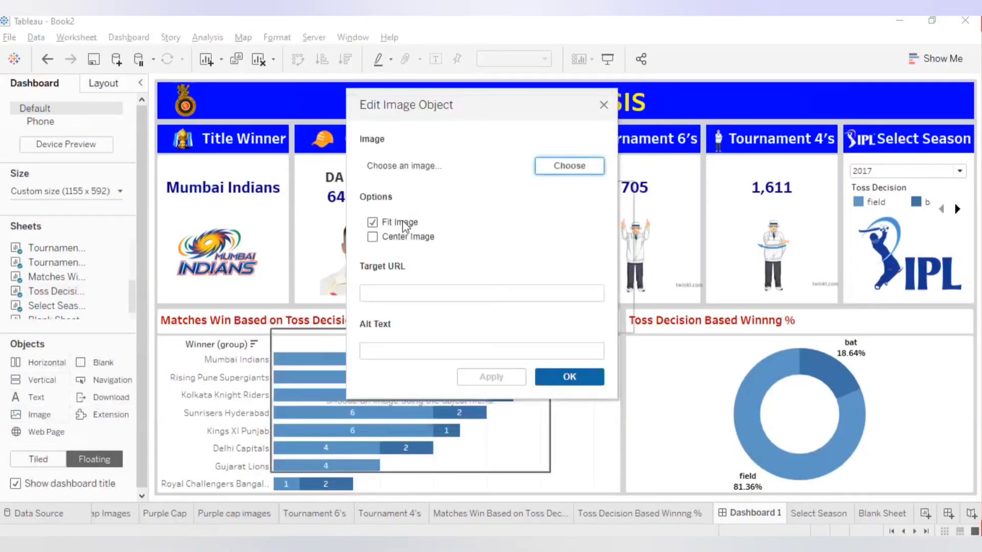
pyautogui.click(560, 167)
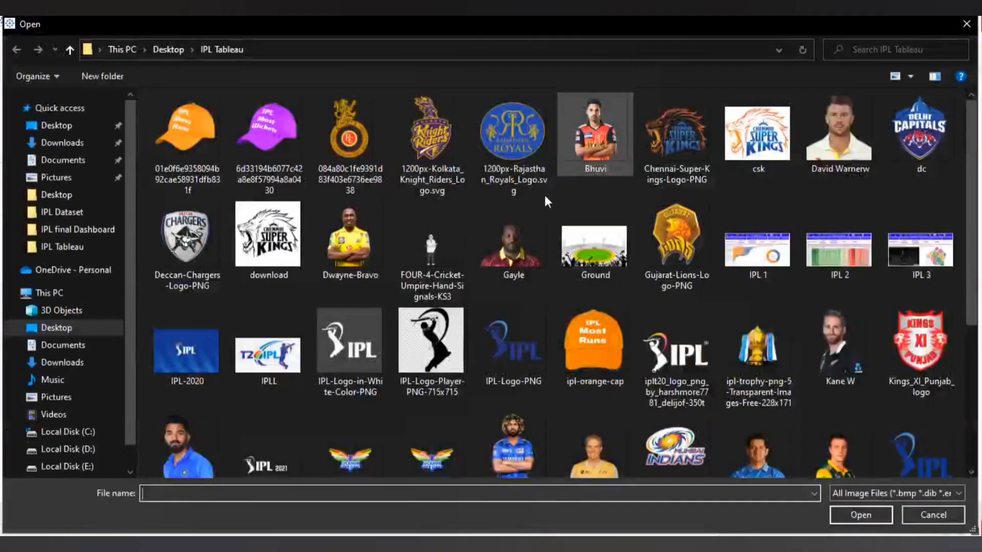
pyautogui.doubleClick(432, 148)
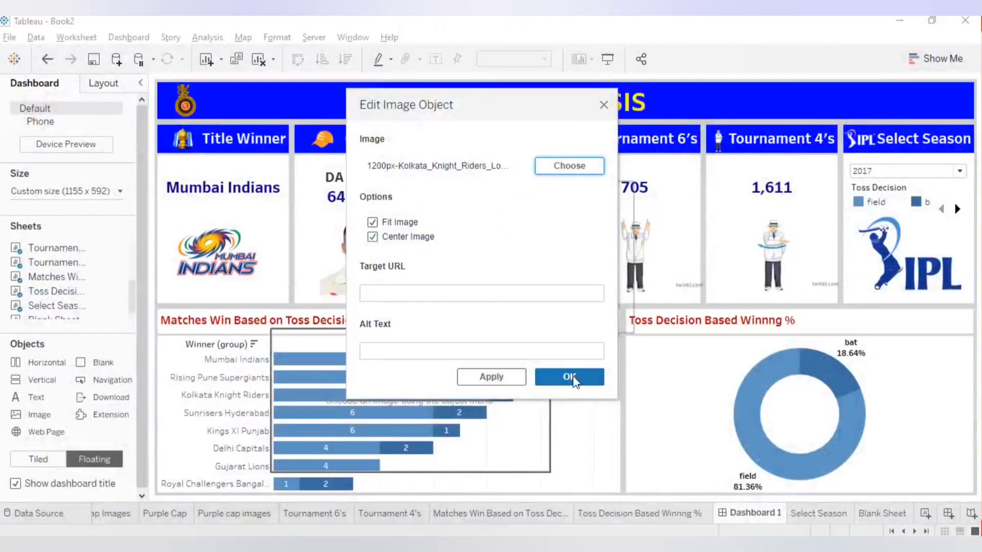
pyautogui.press('Return')
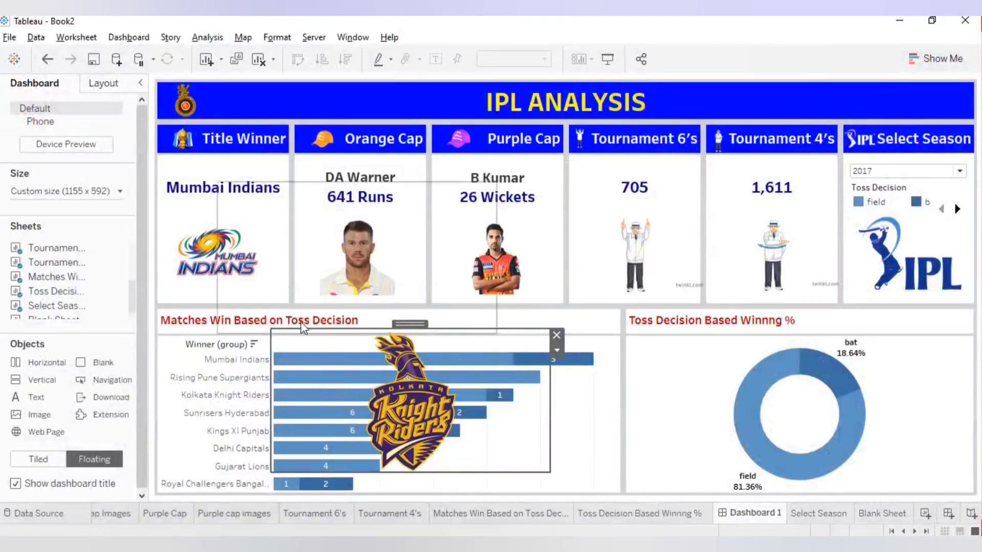
pyautogui.click(555, 335)
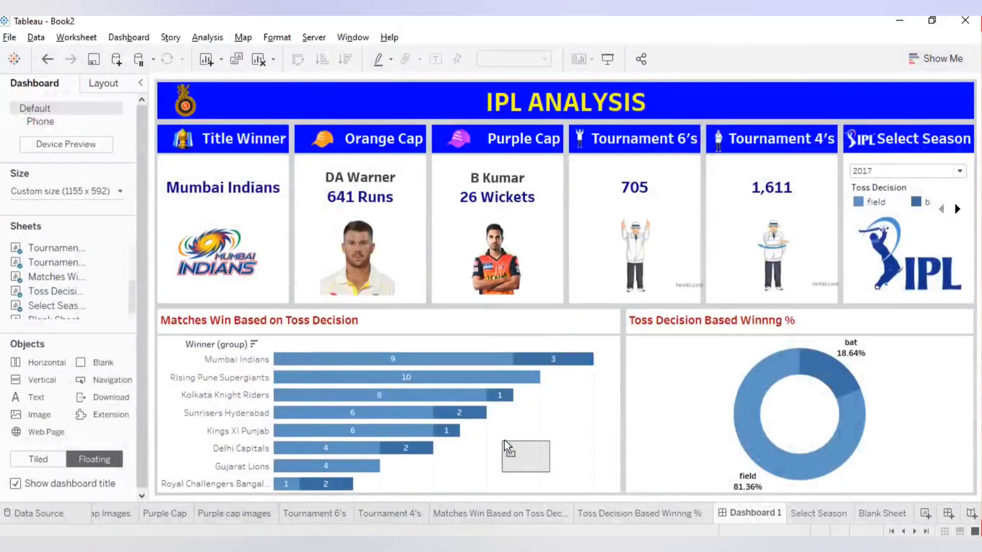
pyautogui.moveTo(541, 434); pyautogui.dragTo(950, 80)
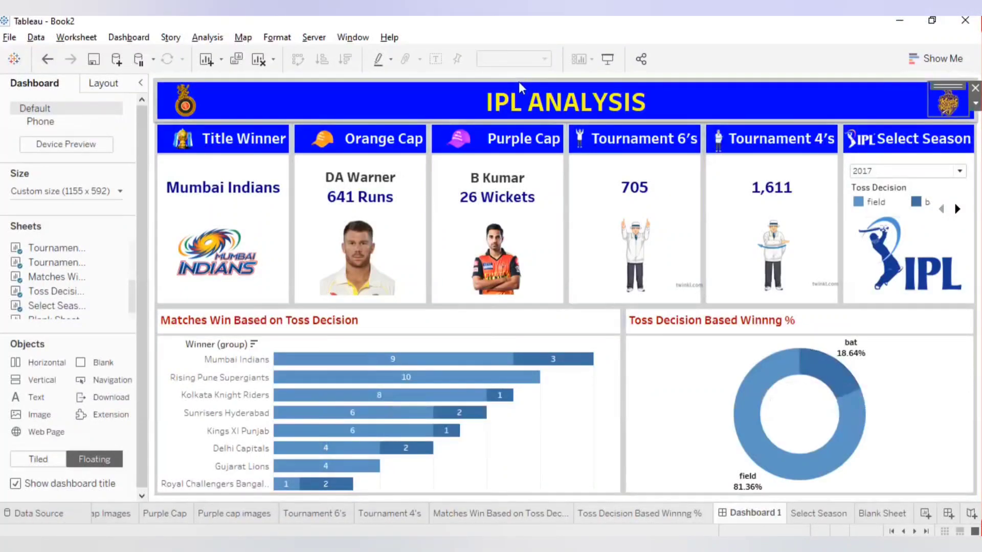
# Step: Add the Chennai-Super-Kings-Logo-PNG image, fitted and centered, and shrink it into the title banner beside the Royal Challengers Bangalore logo
pyautogui.moveTo(45, 415); pyautogui.dragTo(425, 241)
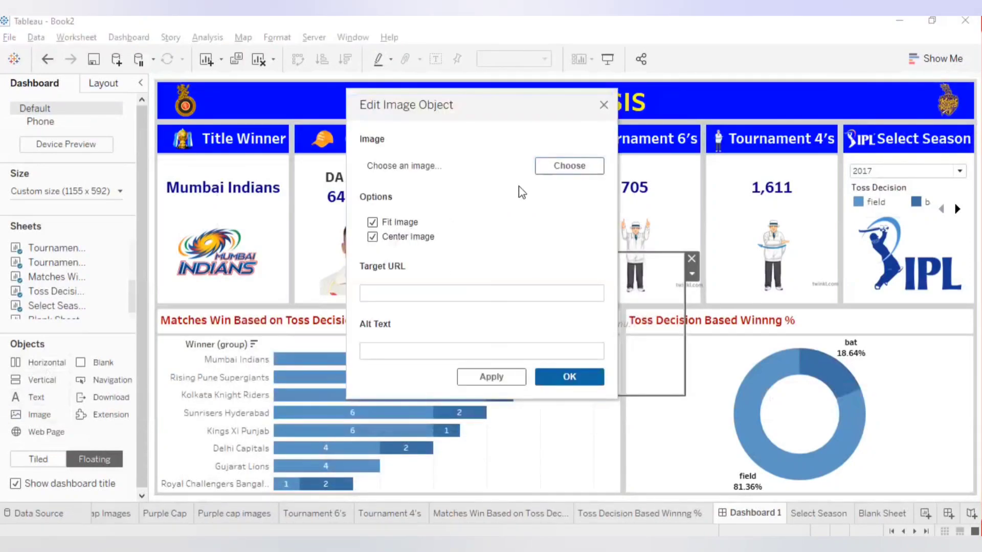
pyautogui.click(541, 169)
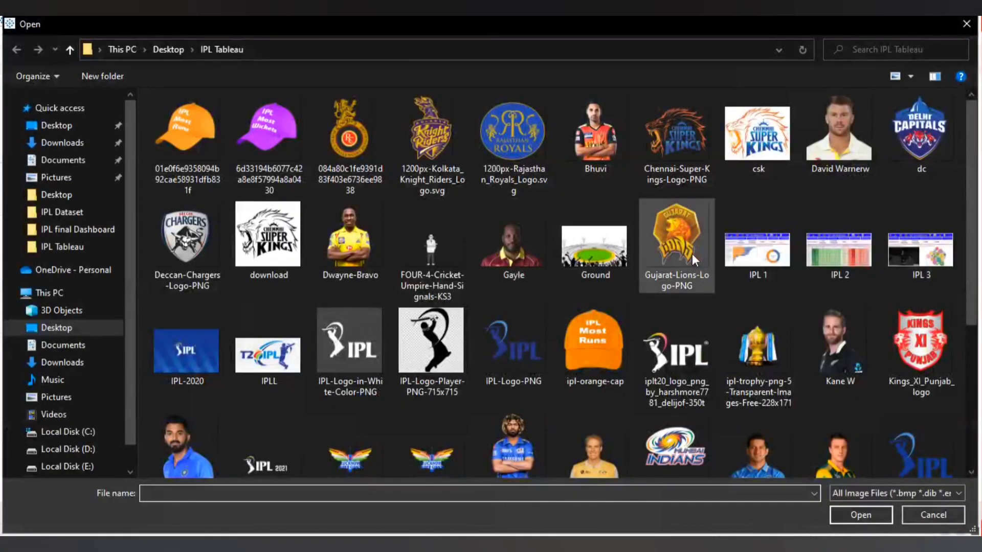
pyautogui.doubleClick(643, 159)
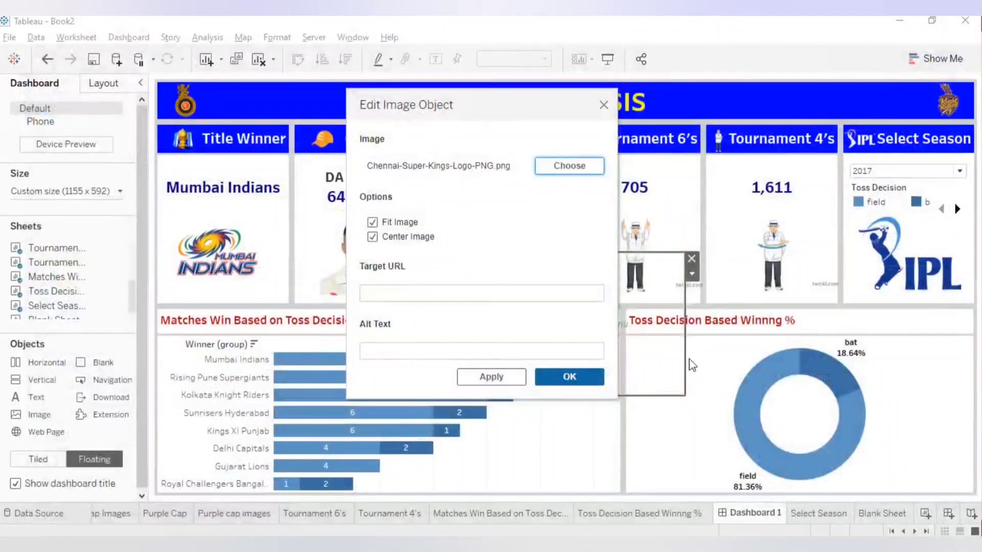
pyautogui.click(562, 387)
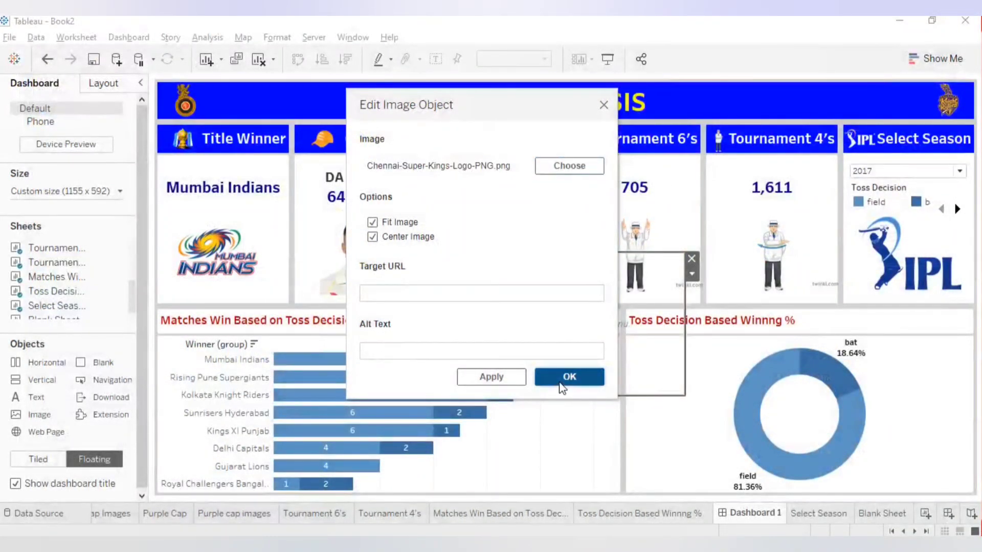
pyautogui.moveTo(407, 253); pyautogui.dragTo(249, 81)
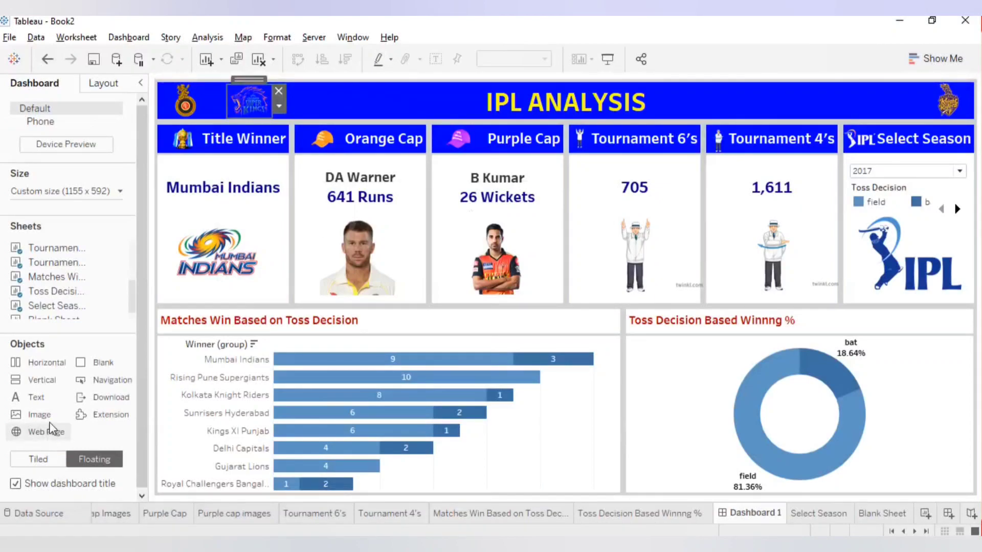
# Step: Add a fitted, centered Rajasthan Royals logo image and shrink it into the banner just left of the Kolkata Knight Riders logo
pyautogui.moveTo(45, 412); pyautogui.dragTo(469, 237)
pyautogui.click(388, 237)
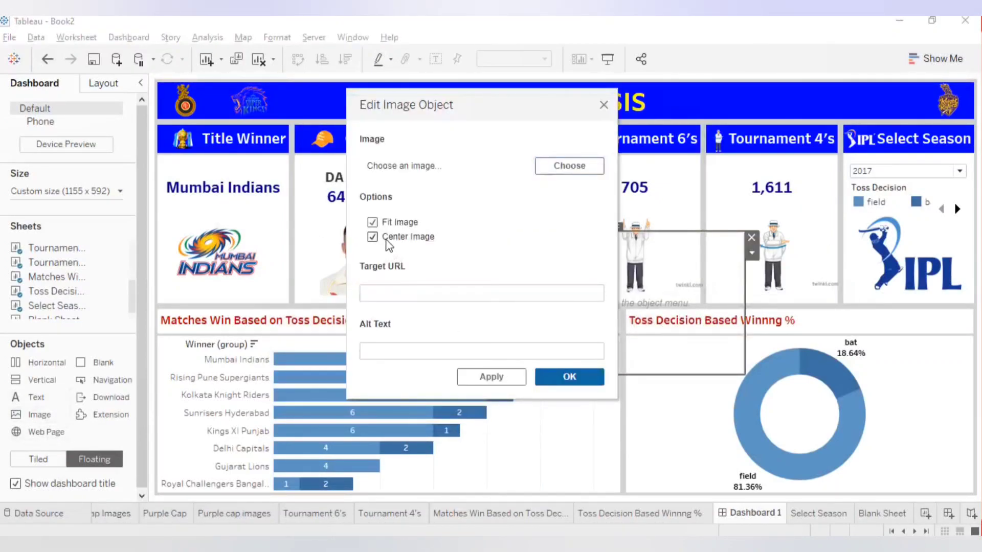
pyautogui.click(524, 379)
pyautogui.click(573, 170)
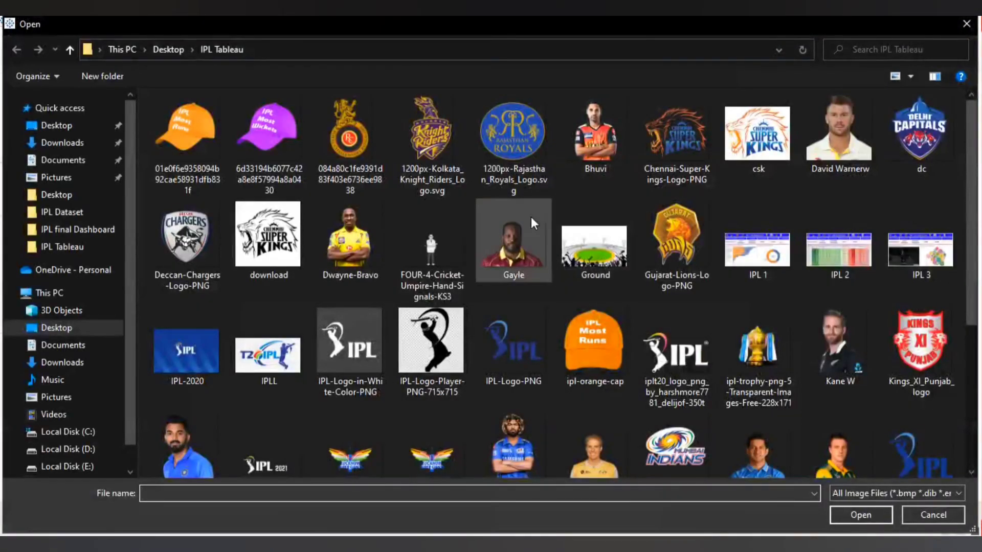
pyautogui.doubleClick(486, 154)
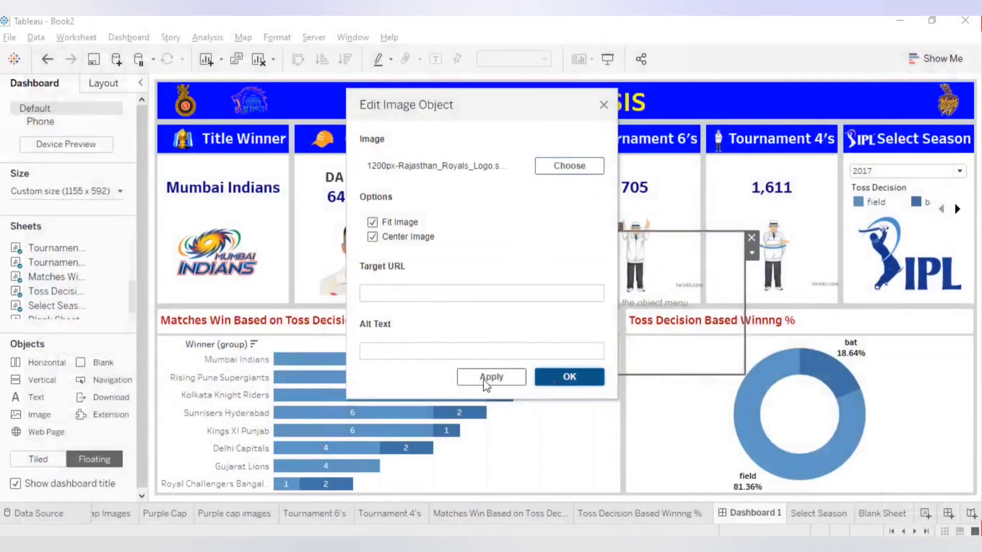
pyautogui.press('Return')
pyautogui.moveTo(466, 233); pyautogui.dragTo(889, 77)
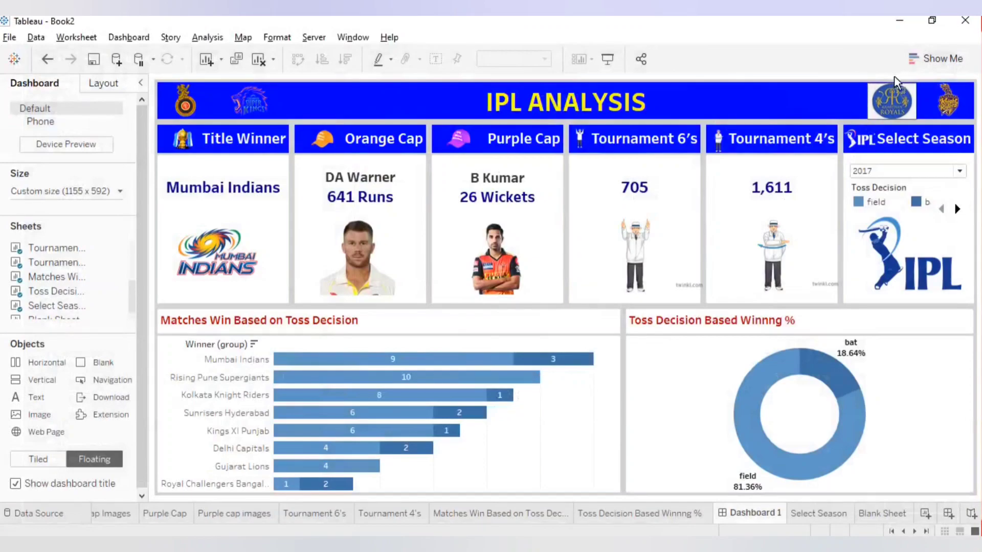
pyautogui.click(915, 421)
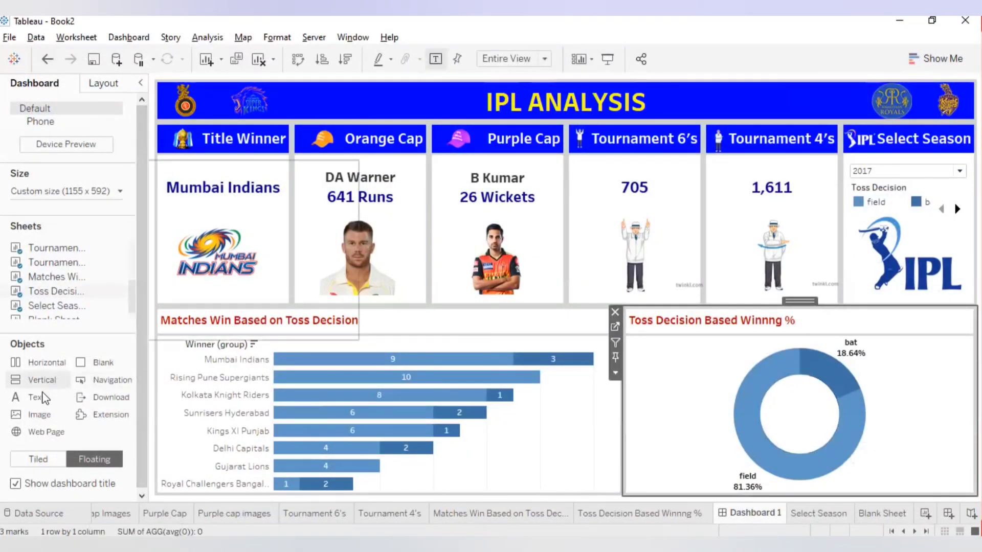
# Step: Add the dc Delhi Capitals logo as a fitted, centered image and shrink it into the banner right of the Chennai Super Kings logo
pyautogui.moveTo(41, 417); pyautogui.dragTo(366, 325)
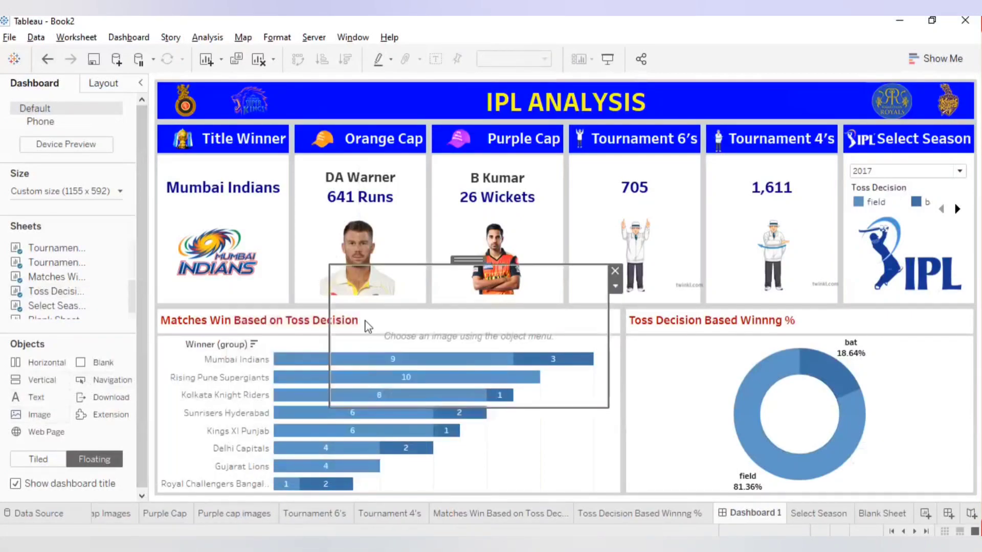
pyautogui.click(372, 237)
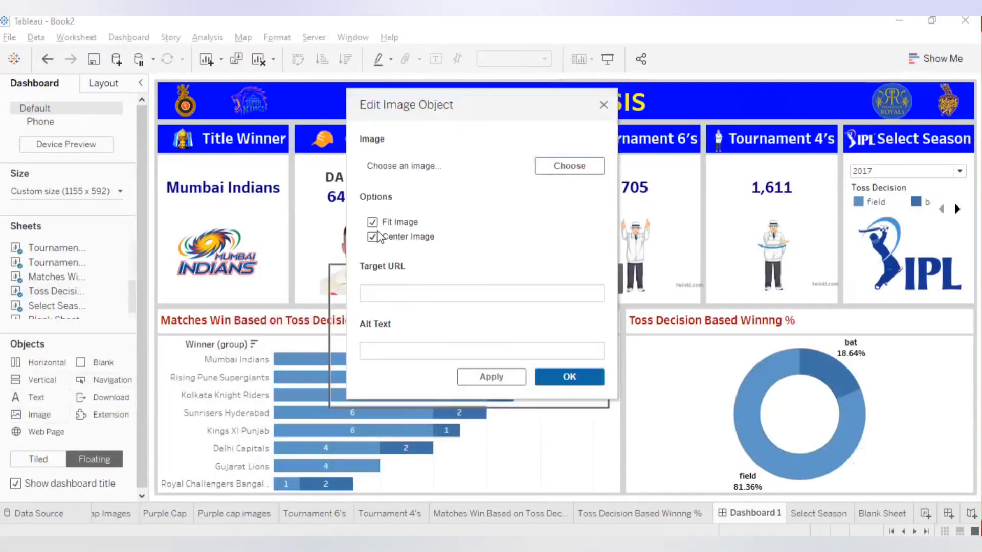
pyautogui.click(580, 167)
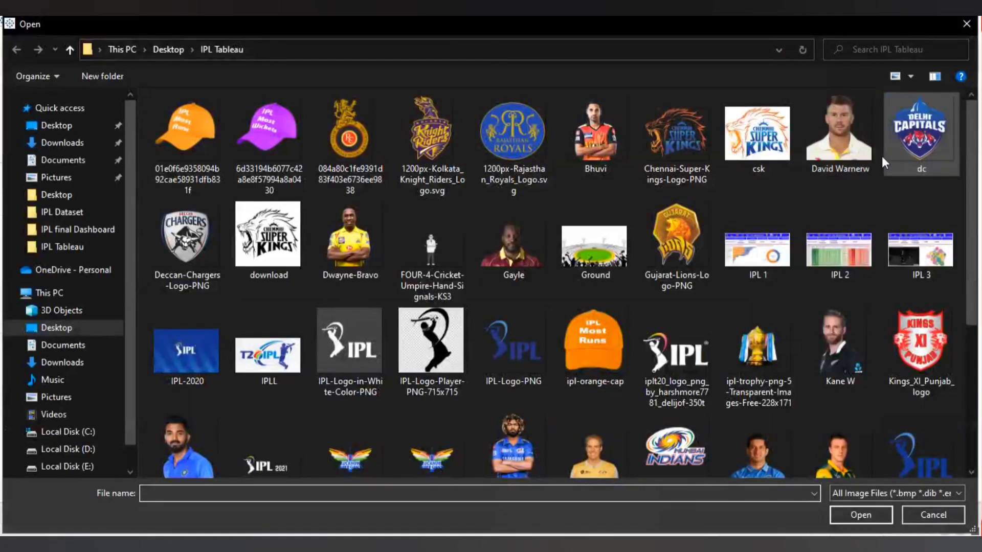
pyautogui.doubleClick(942, 148)
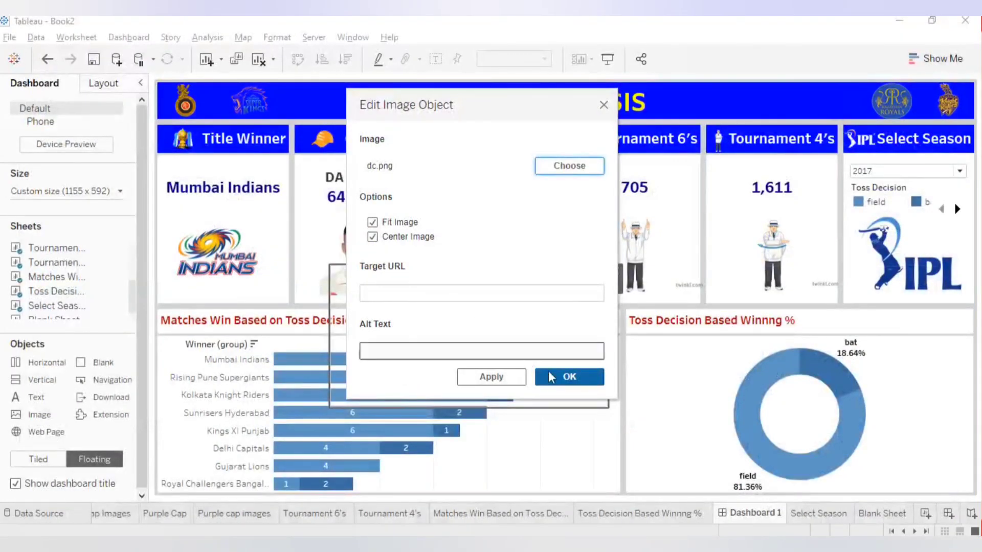
pyautogui.click(575, 378)
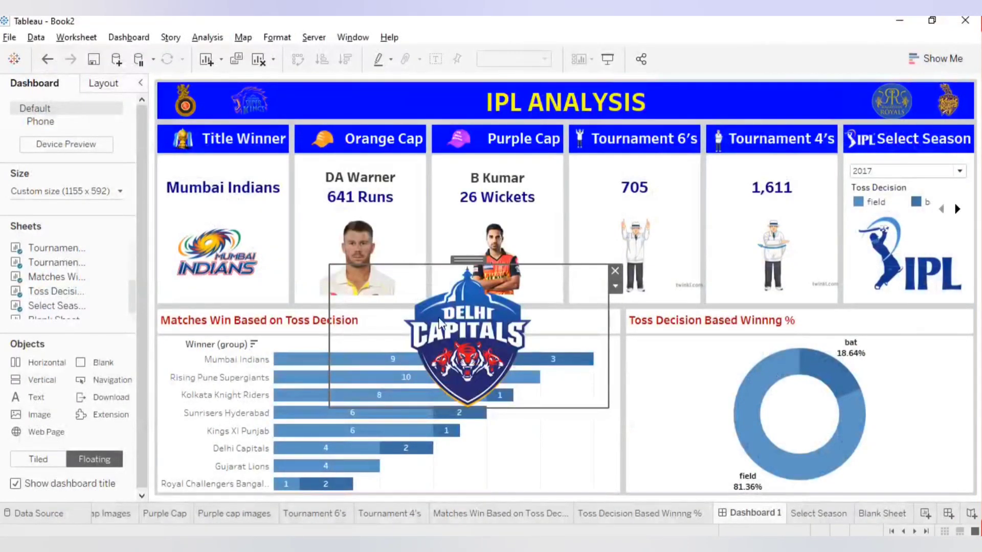
pyautogui.moveTo(335, 265); pyautogui.dragTo(313, 83)
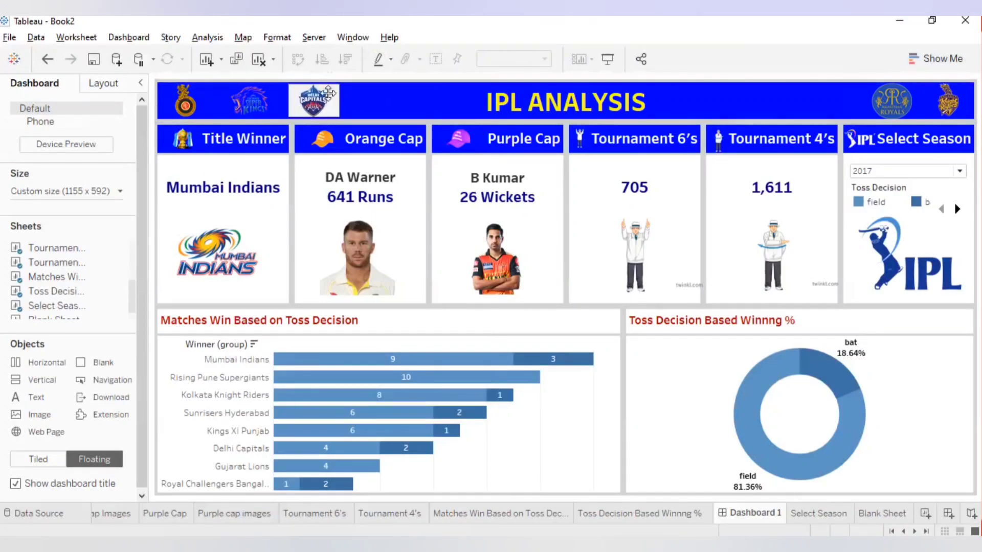
# Step: Add the Gujarat-Lions-Logo-PNG image, fitted and centered, and shrink it into the banner left of the Rajasthan Royals logo
pyautogui.moveTo(32, 418); pyautogui.dragTo(452, 263)
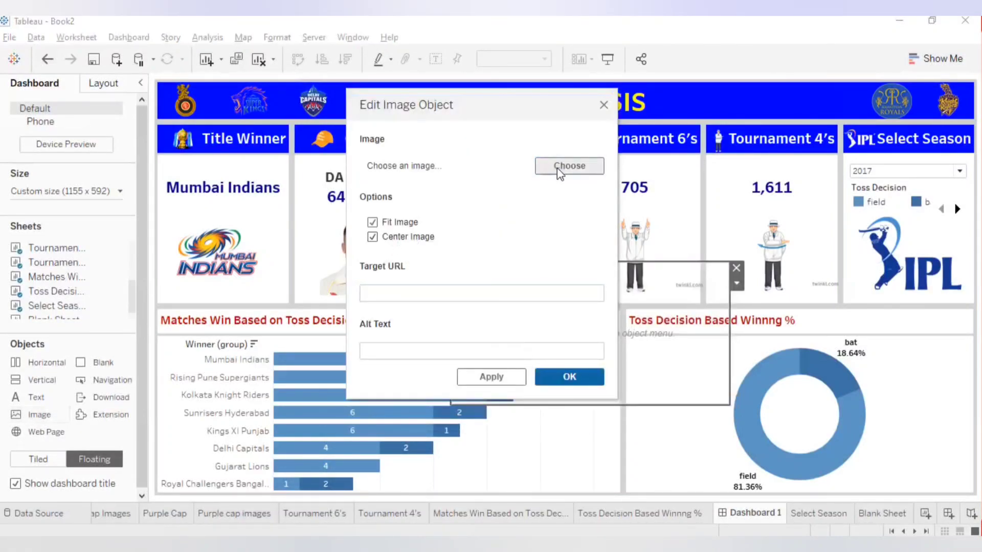
pyautogui.click(557, 169)
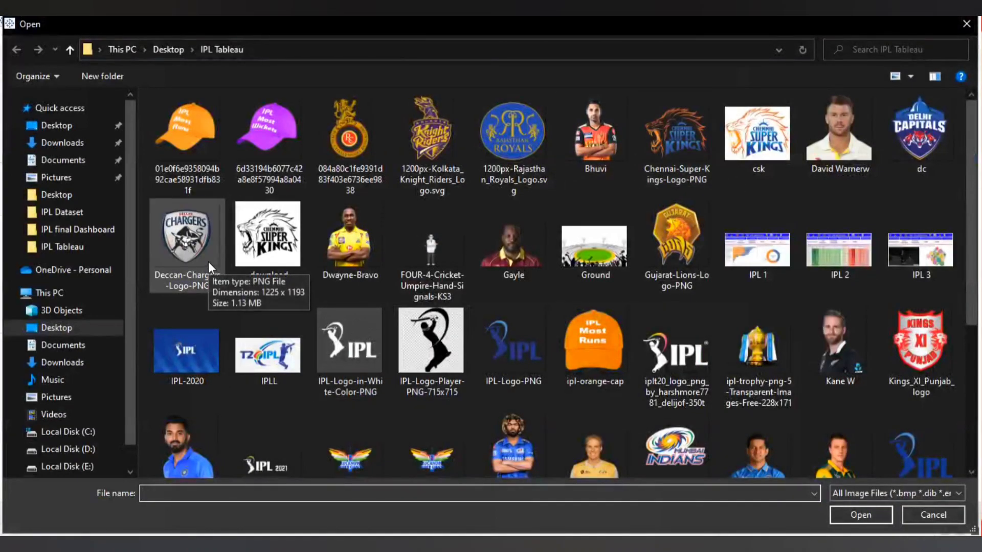
pyautogui.doubleClick(678, 275)
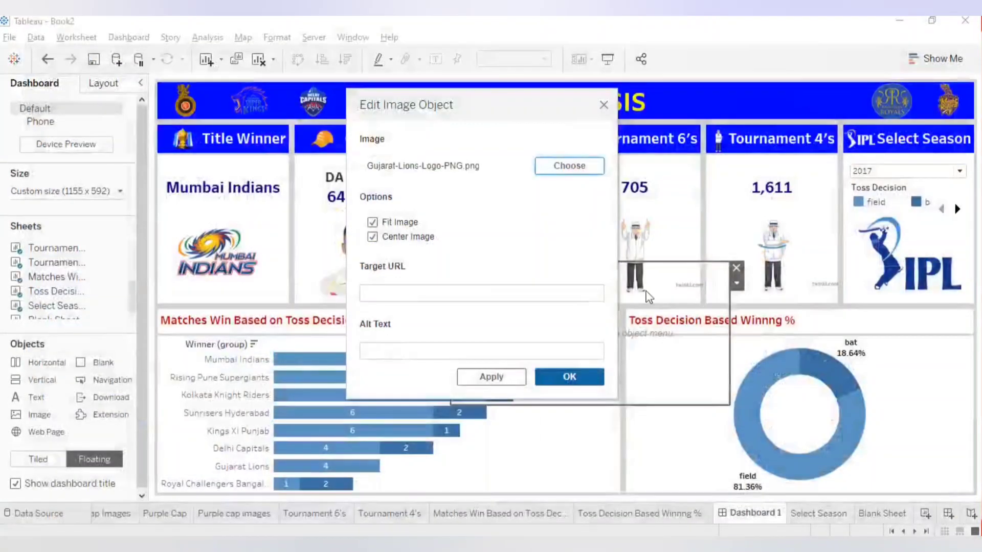
pyautogui.click(549, 384)
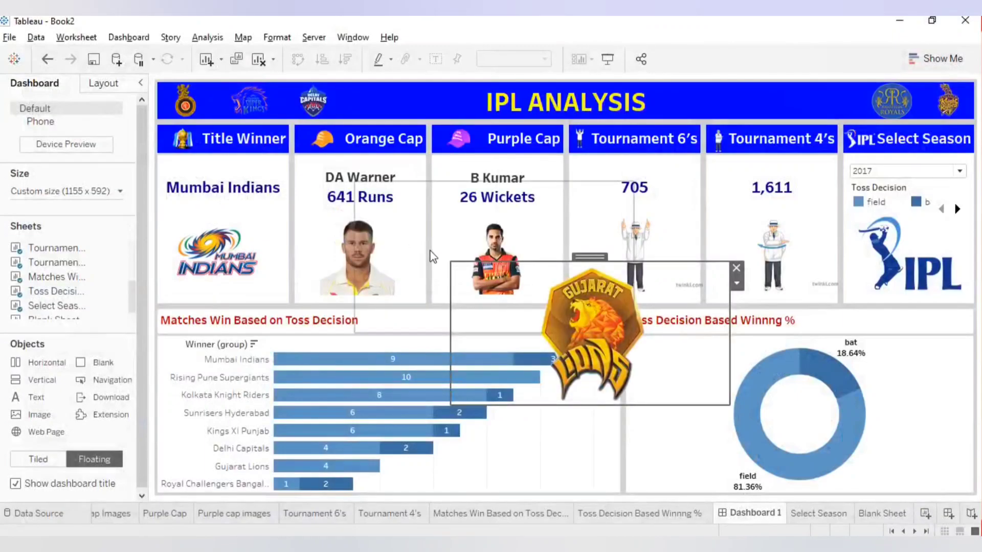
pyautogui.moveTo(451, 263); pyautogui.dragTo(820, 76)
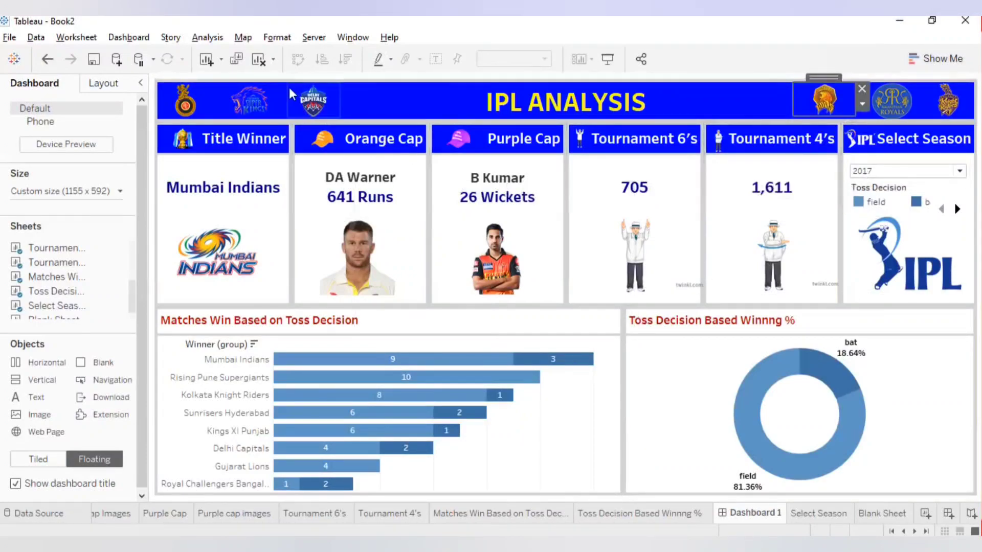
# Step: Add the Kings_XI_Punjab_logo image, fitted and centered, and shrink it into the banner right of the Delhi Capitals logo
pyautogui.moveTo(38, 414); pyautogui.dragTo(455, 265)
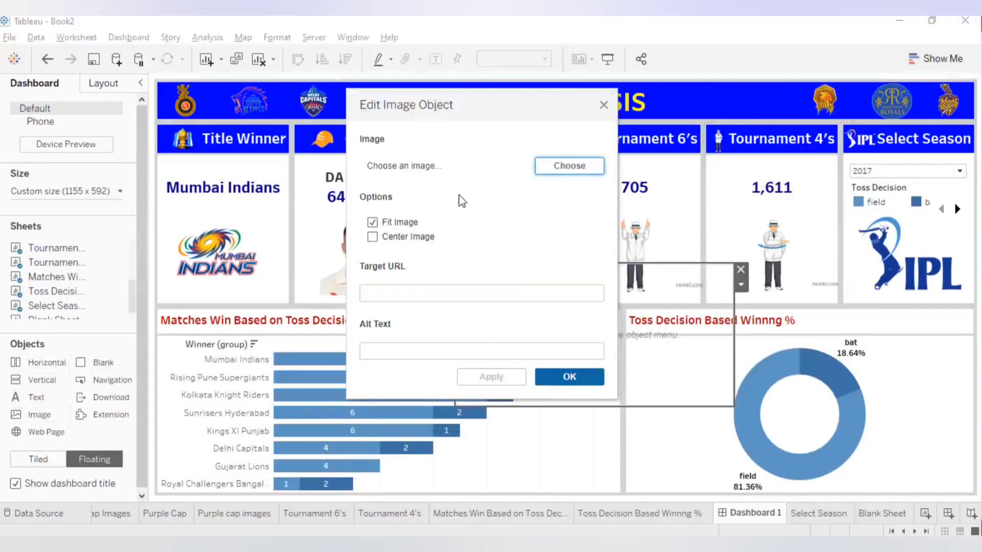
pyautogui.click(555, 165)
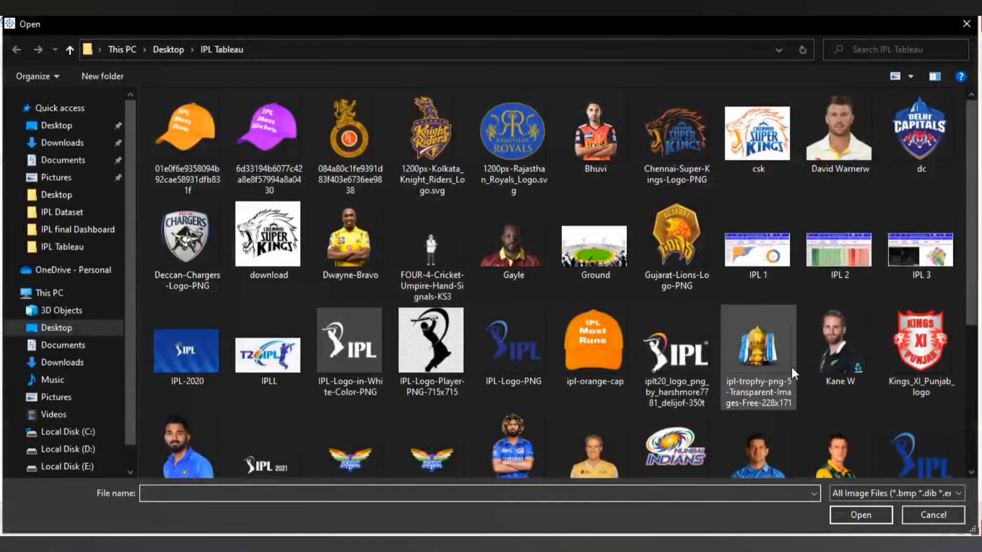
pyautogui.doubleClick(891, 357)
pyautogui.click(414, 243)
pyautogui.click(569, 381)
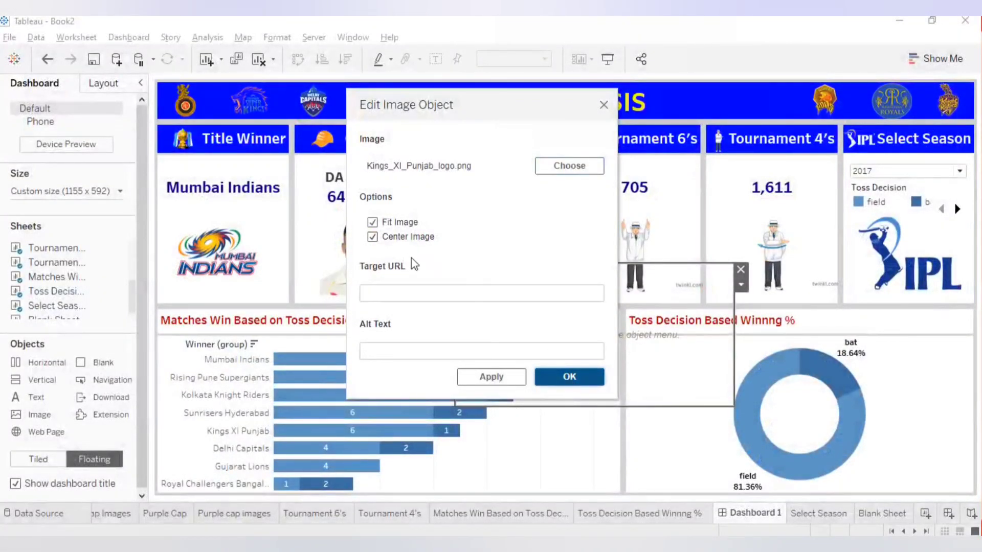
pyautogui.moveTo(456, 264); pyautogui.dragTo(388, 83)
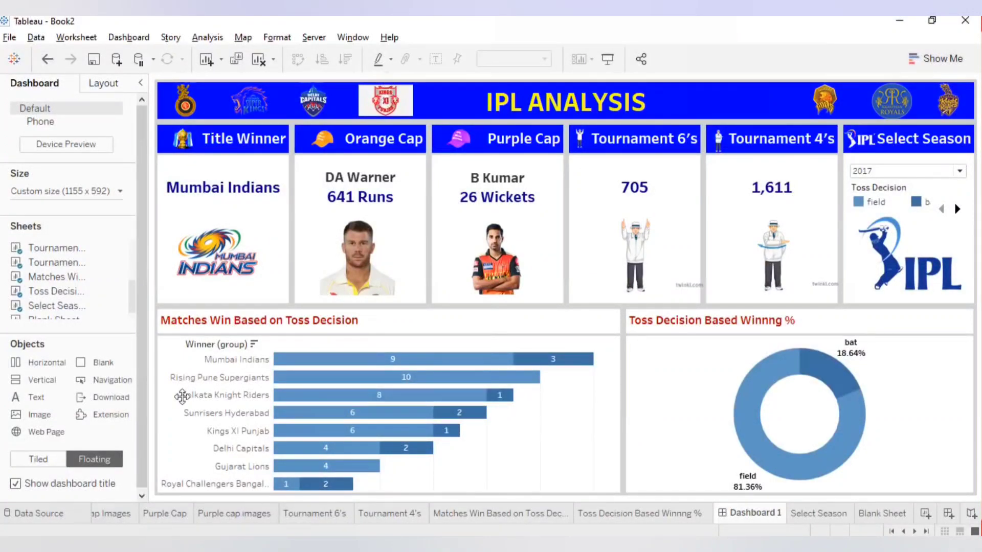
# Step: Add the Lucknow_supergiants_logo - Copy image, fitted and centered, and shrink it into the banner left of the Gujarat Lions logo
pyautogui.moveTo(281, 297); pyautogui.dragTo(398, 260)
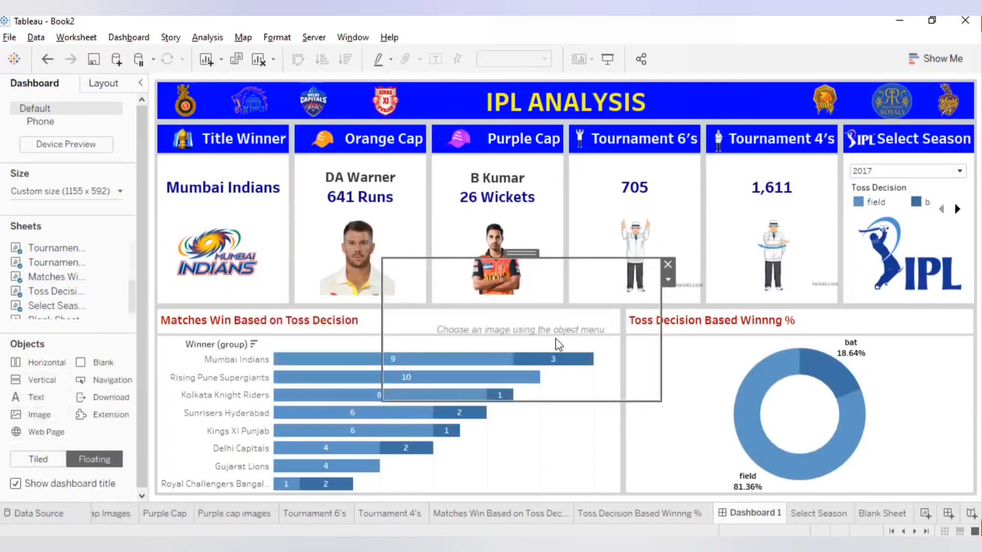
pyautogui.click(373, 238)
pyautogui.click(569, 174)
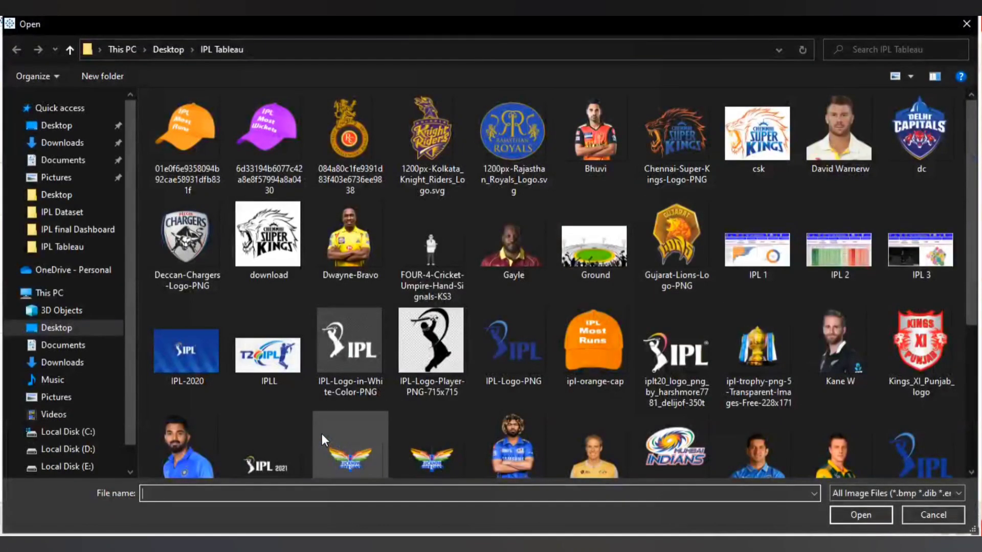
pyautogui.scroll(-2, 321, 435)
pyautogui.click(346, 362)
pyautogui.doubleClick(345, 360)
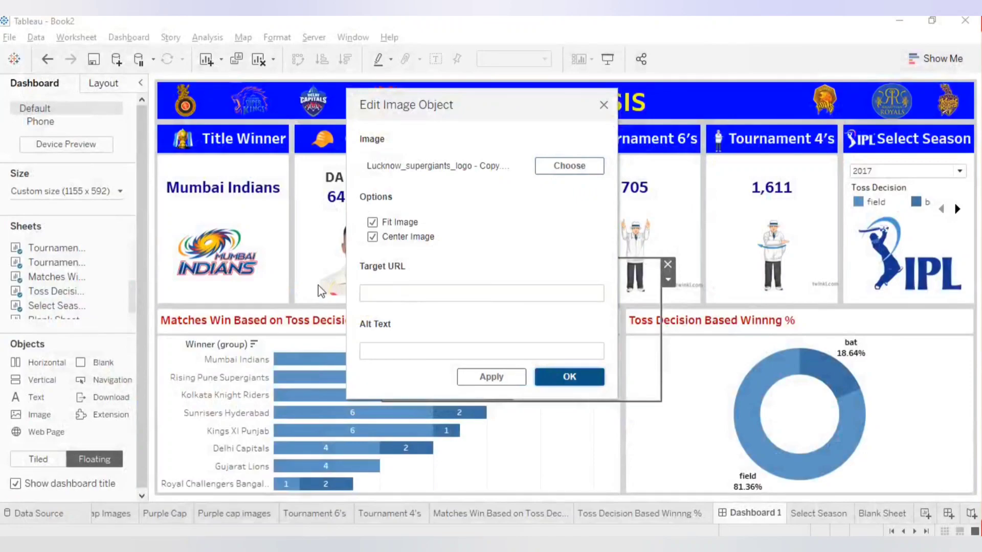
pyautogui.moveTo(382, 259); pyautogui.dragTo(801, 134)
pyautogui.moveTo(773, 87); pyautogui.dragTo(769, 81)
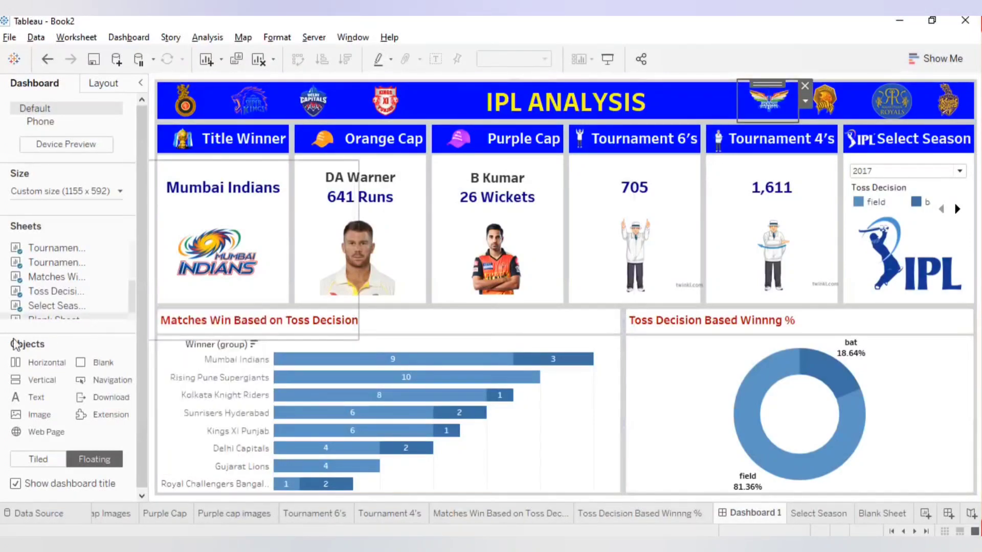
# Step: Add the MI logo as a fitted, centered image, shrink it into the banner beside the title, and nudge the Lucknow logo left
pyautogui.moveTo(36, 414); pyautogui.dragTo(403, 273)
pyautogui.click(406, 237)
pyautogui.click(569, 165)
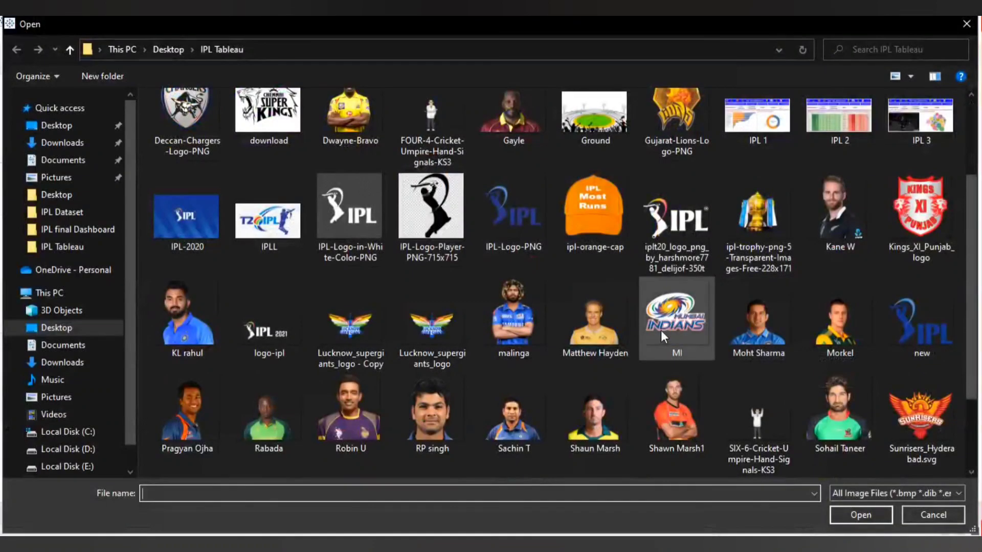
pyautogui.doubleClick(661, 324)
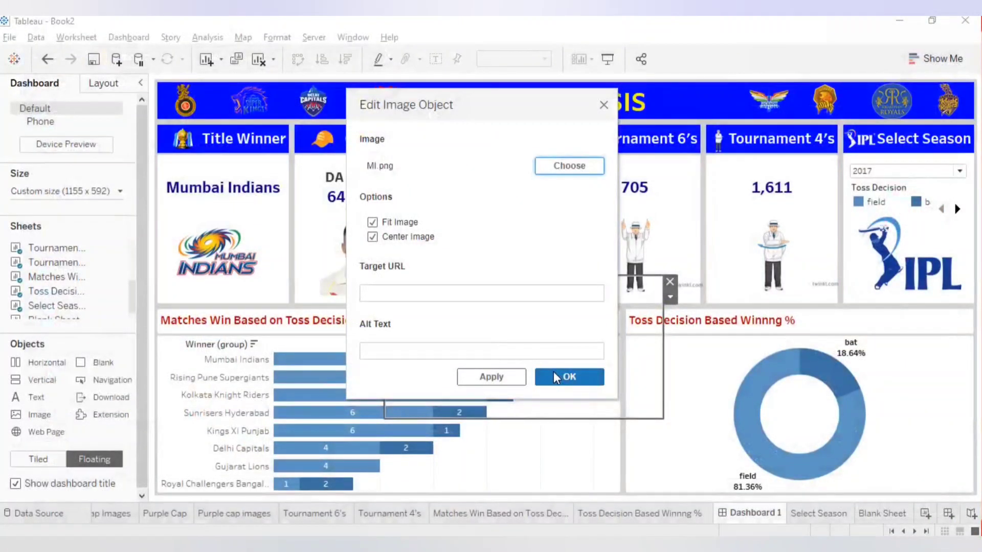
pyautogui.press('Return')
pyautogui.moveTo(385, 277); pyautogui.dragTo(695, 76)
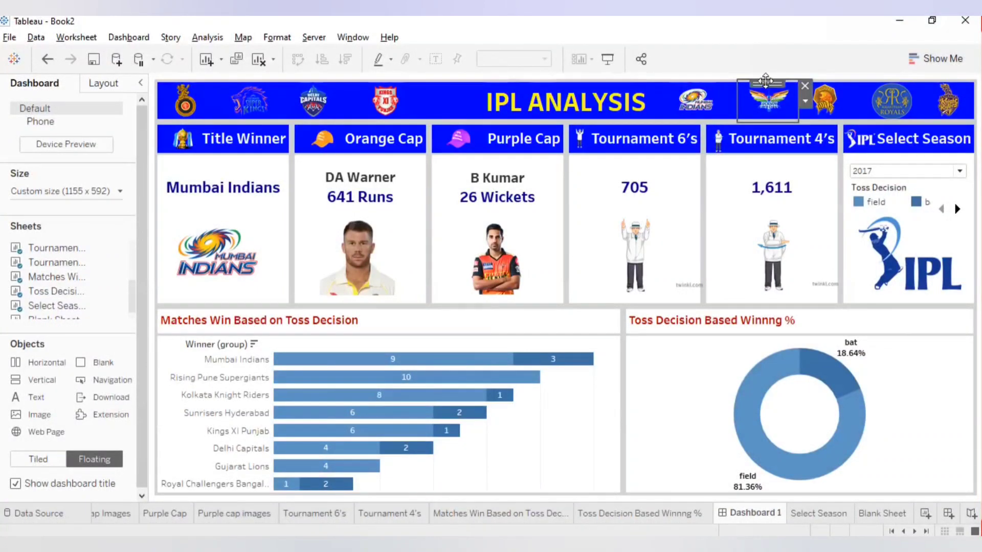
pyautogui.click(764, 100)
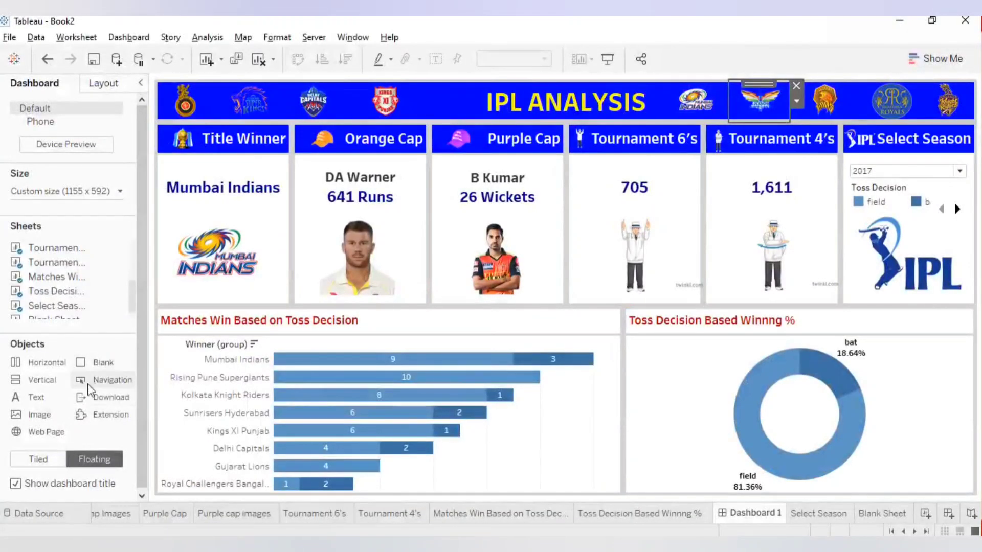
# Step: Add the Sunrisers_Hyderabad.svg image, fitted and centered, and shrink it into the banner right of the Kings XI Punjab logo
pyautogui.click(347, 300)
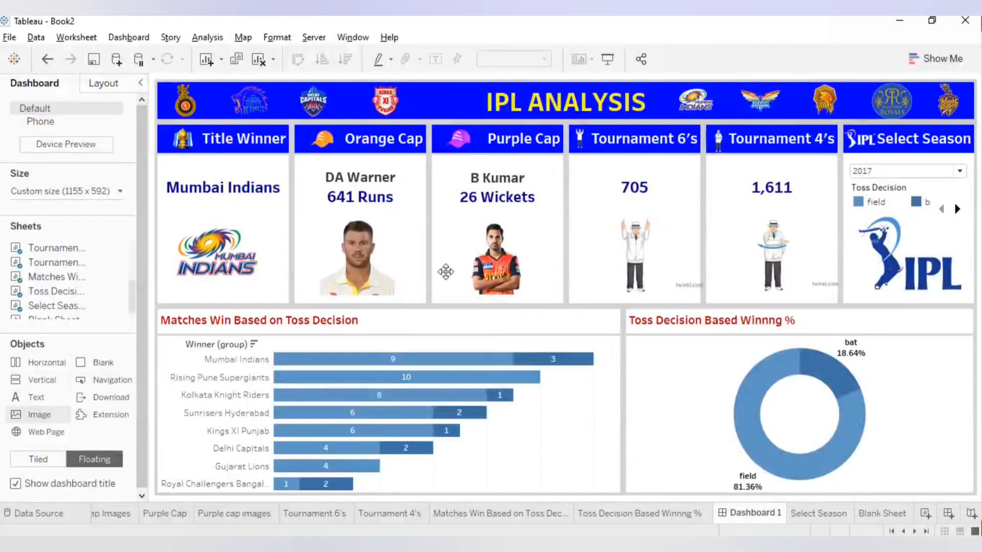
pyautogui.moveTo(446, 271); pyautogui.dragTo(185, 381)
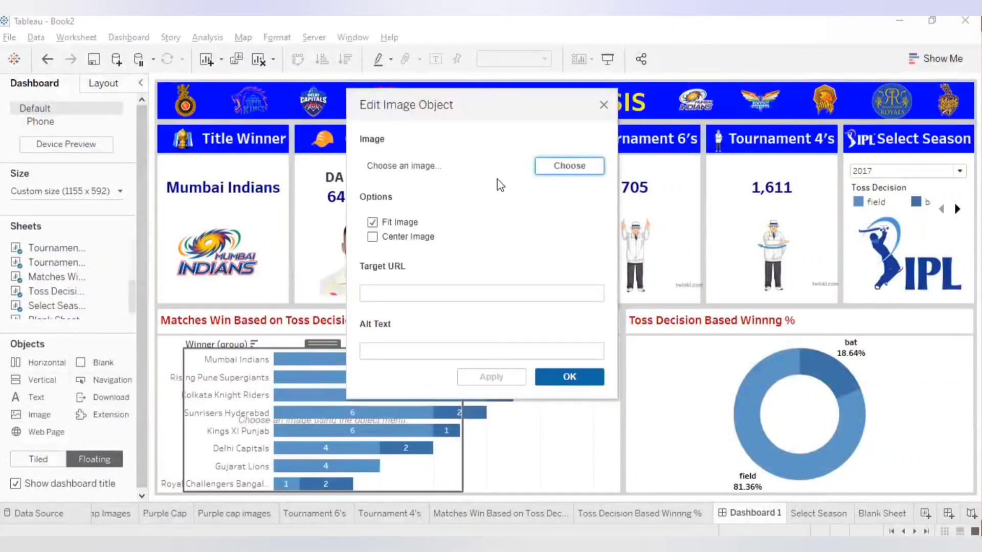
pyautogui.click(403, 239)
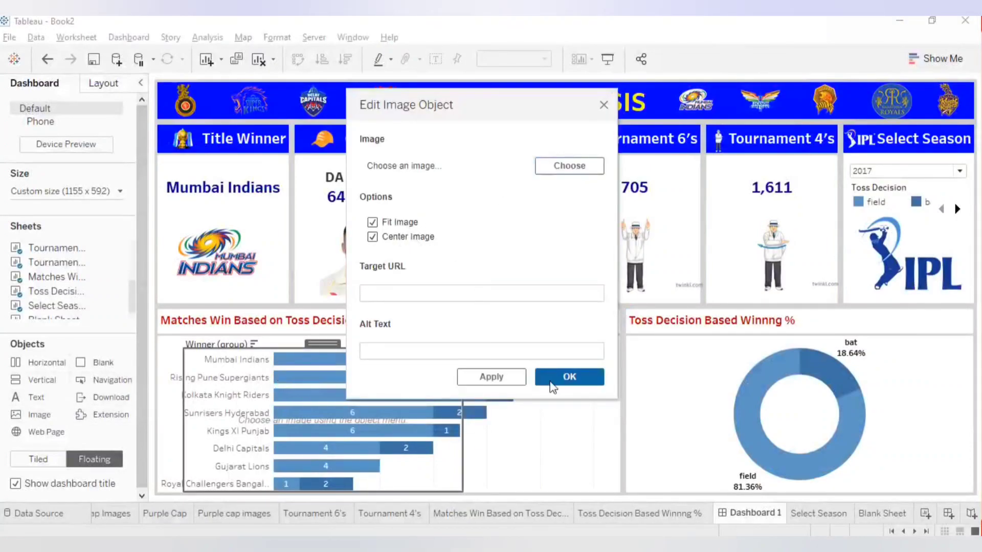
pyautogui.click(591, 166)
pyautogui.scroll(-2, 576, 361)
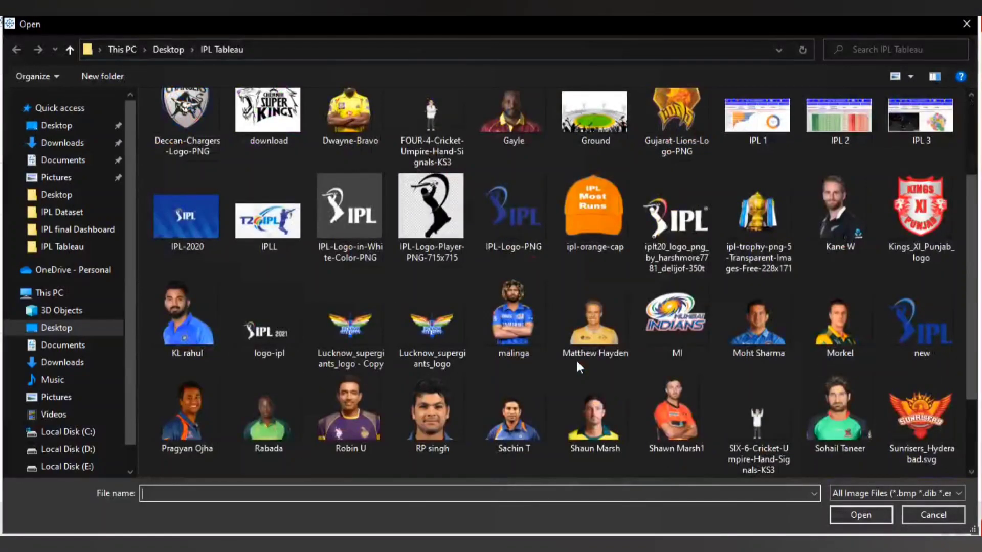
pyautogui.scroll(-2, 891, 380)
pyautogui.doubleClick(919, 334)
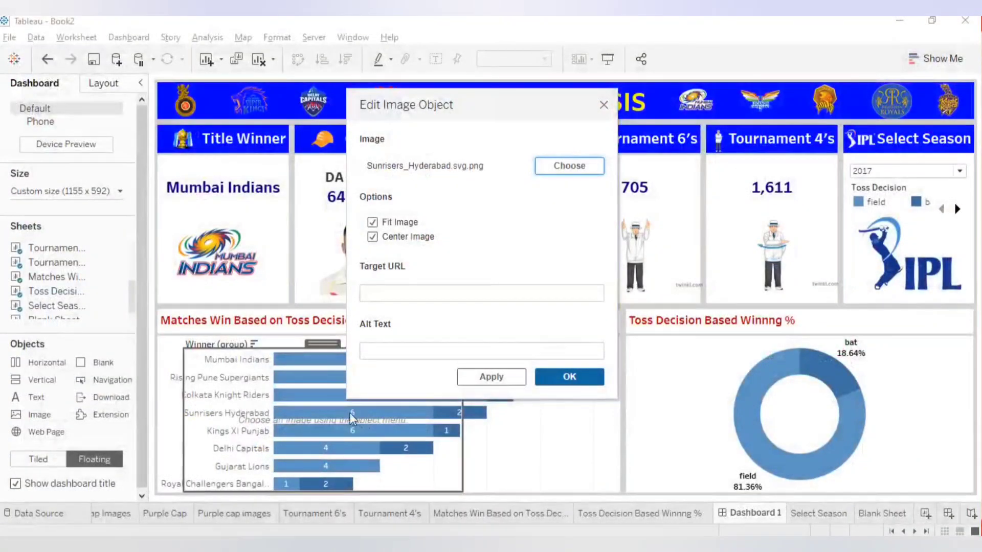
pyautogui.click(561, 378)
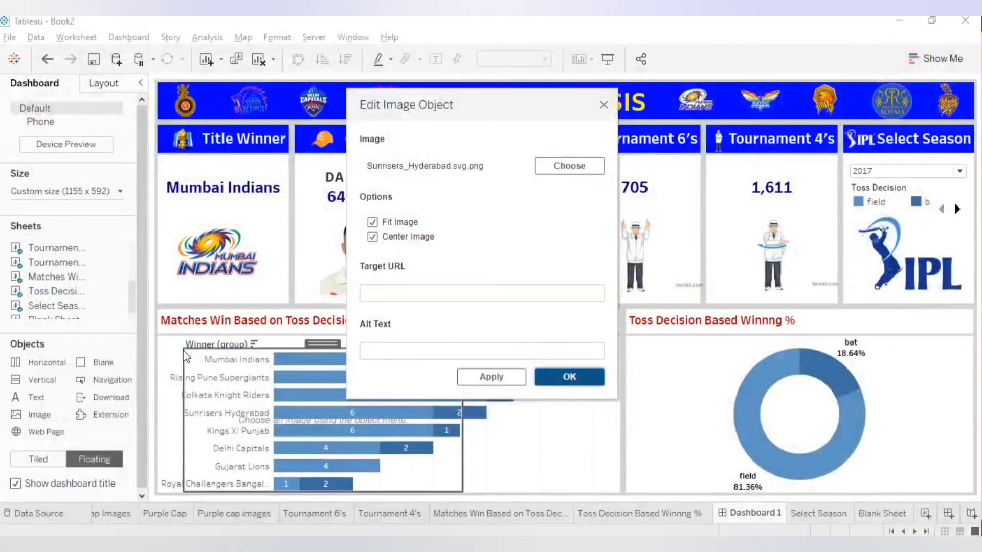
pyautogui.moveTo(185, 350); pyautogui.dragTo(446, 85)
pyautogui.click(659, 419)
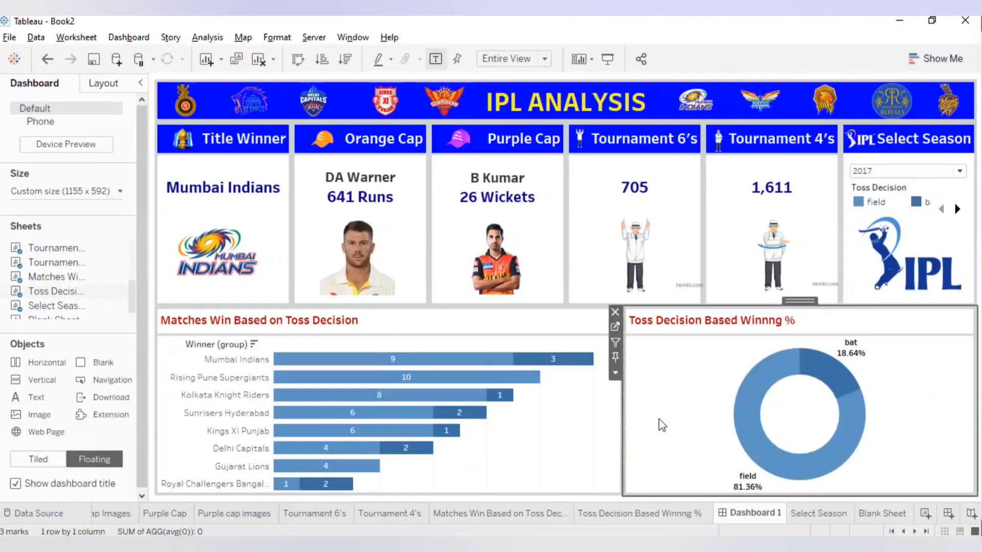
# Step: Adjust the Toss Decision legend under the season filter so both the field and bat entries fit
pyautogui.click(908, 206)
pyautogui.click(894, 385)
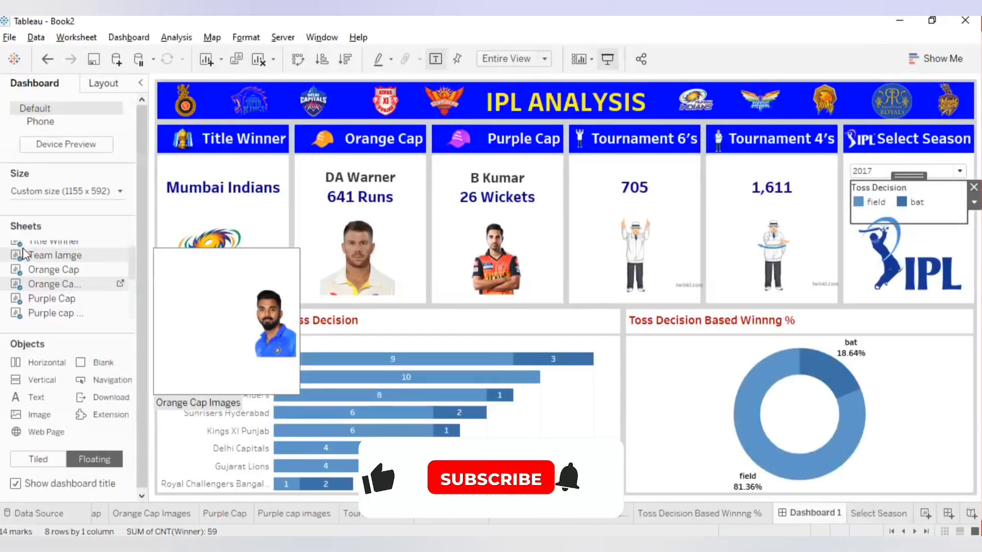
pyautogui.moveTo(66, 282); pyautogui.dragTo(301, 464)
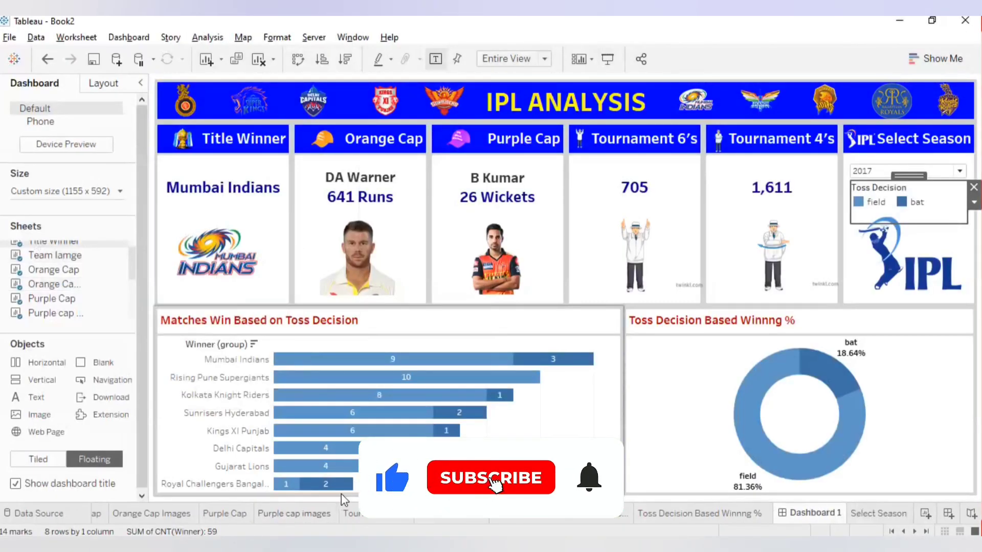